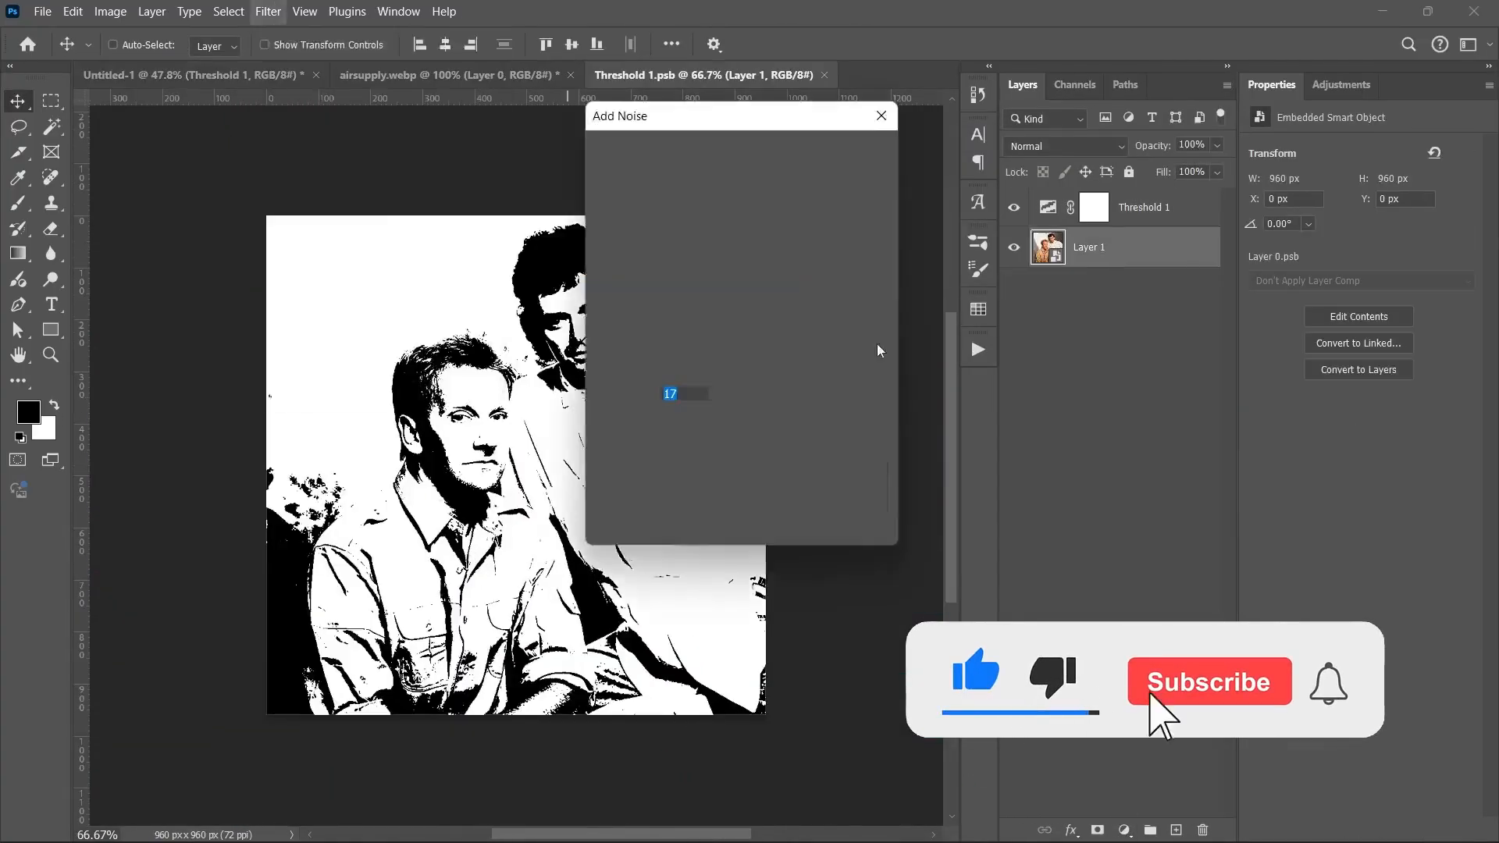
# Step: Start a new document with the Custom 1080 x 1350 px, 72 ppi portrait preset
pyautogui.moveTo(469, 453); pyautogui.dragTo(156, 450)
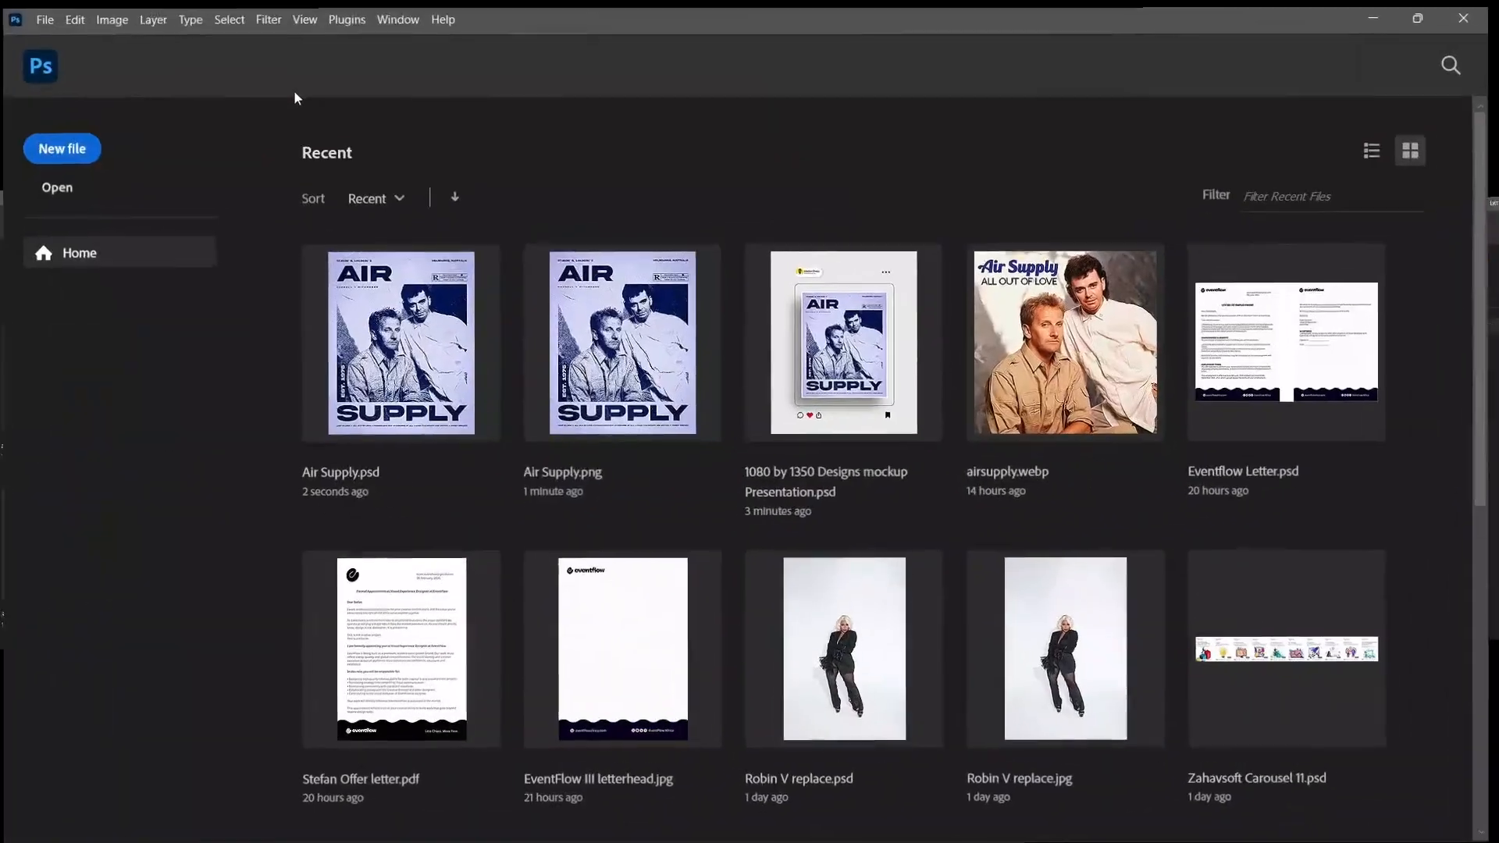
pyautogui.hotkey('ctrl', 'n')
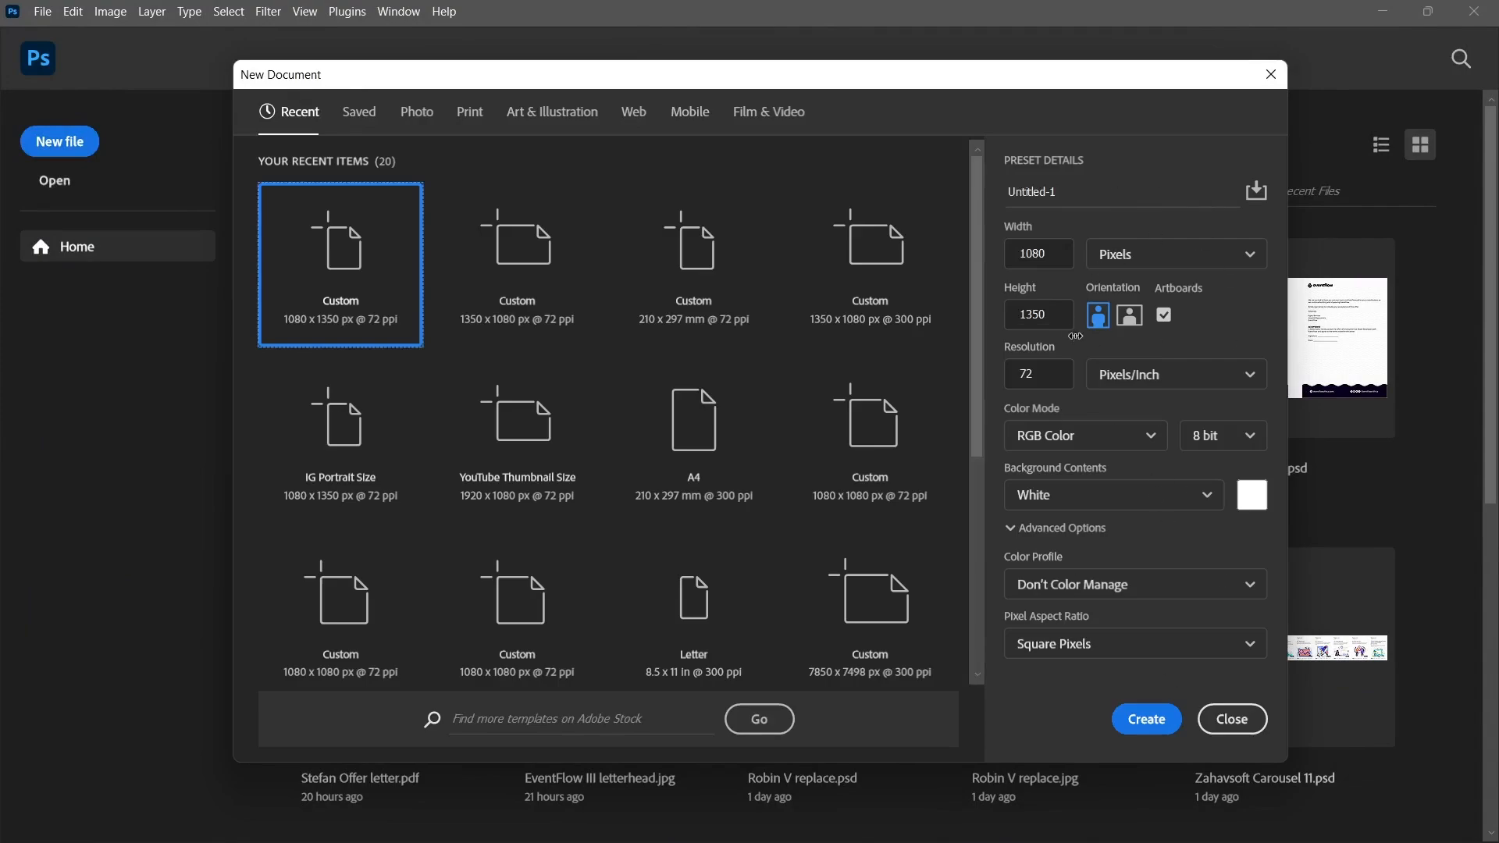
# Step: Turn off artboards and create the blank white 1080 x 1350 px Untitled-1 document
pyautogui.click(1166, 319)
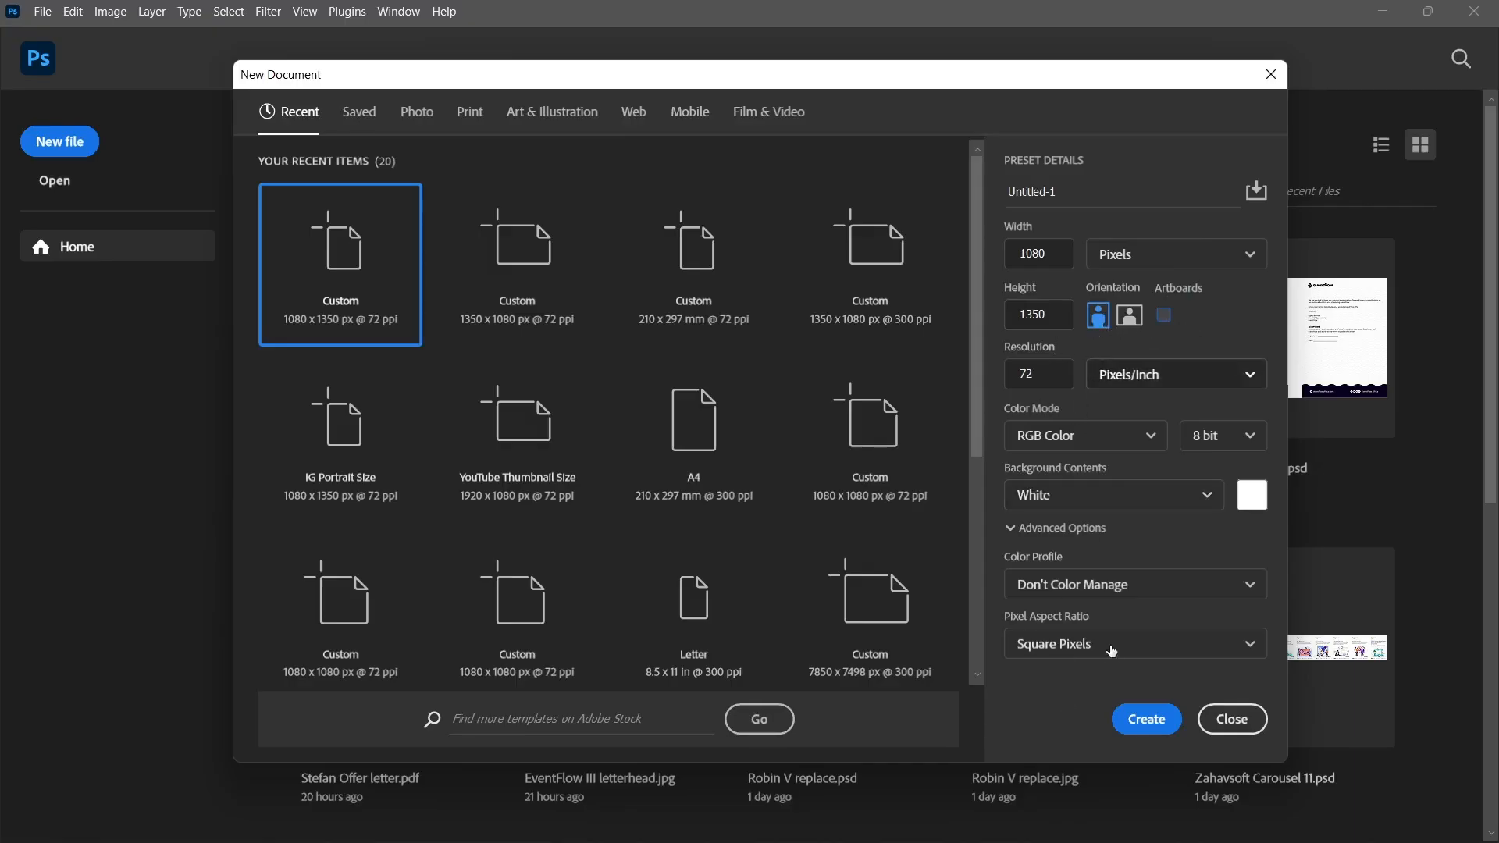
pyautogui.click(1144, 724)
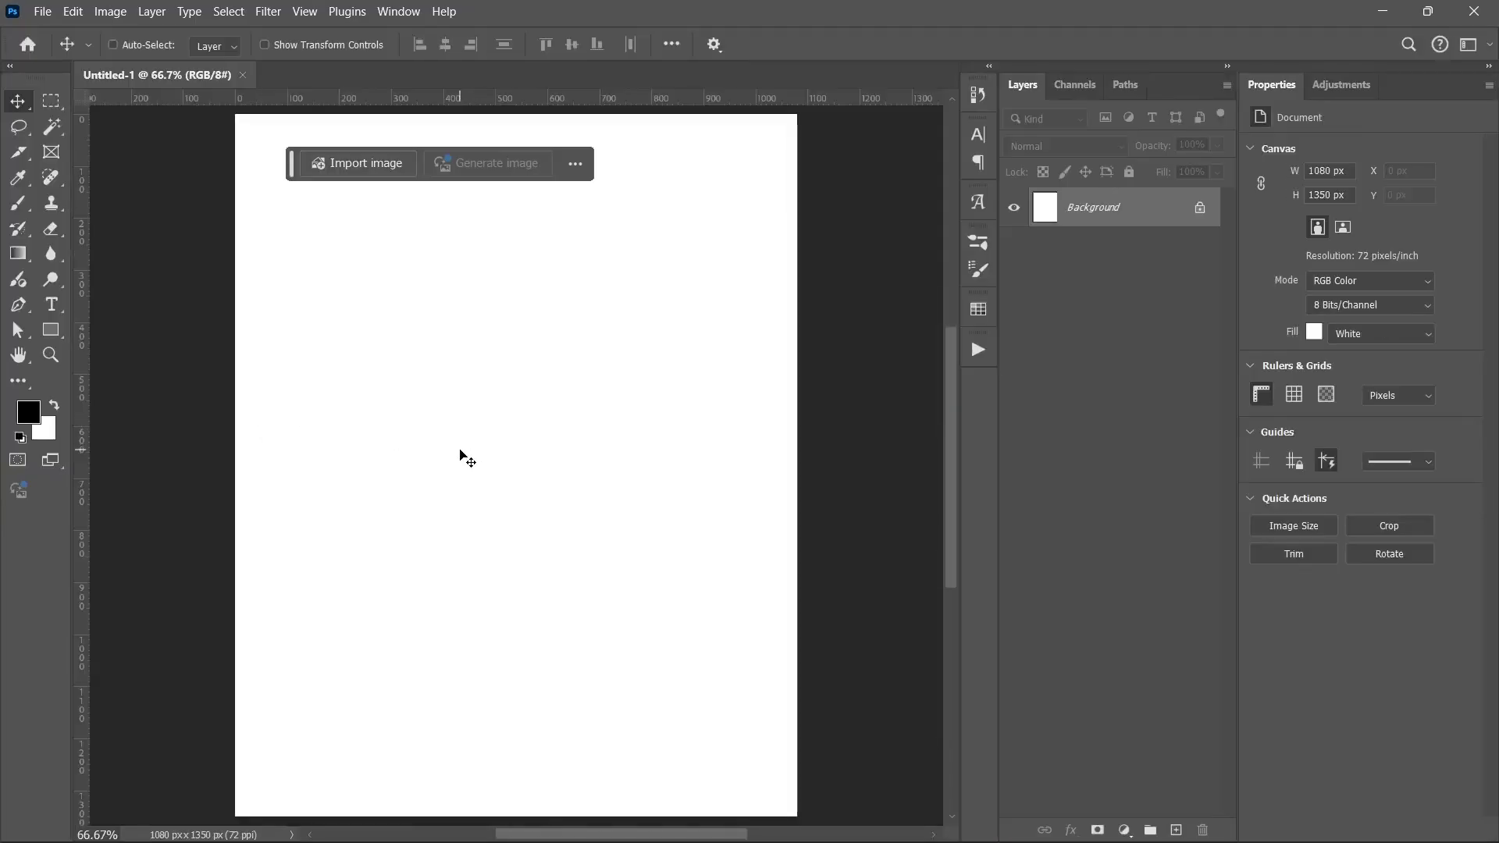
pyautogui.scroll(-2, 460, 450)
pyautogui.scroll(1, 459, 450)
pyautogui.moveTo(290, 171); pyautogui.dragTo(366, 174)
# Step: In New Guide Layout, turn off columns and set 60 px margins on all four sides
pyautogui.click(311, 14)
pyautogui.moveTo(355, 511)
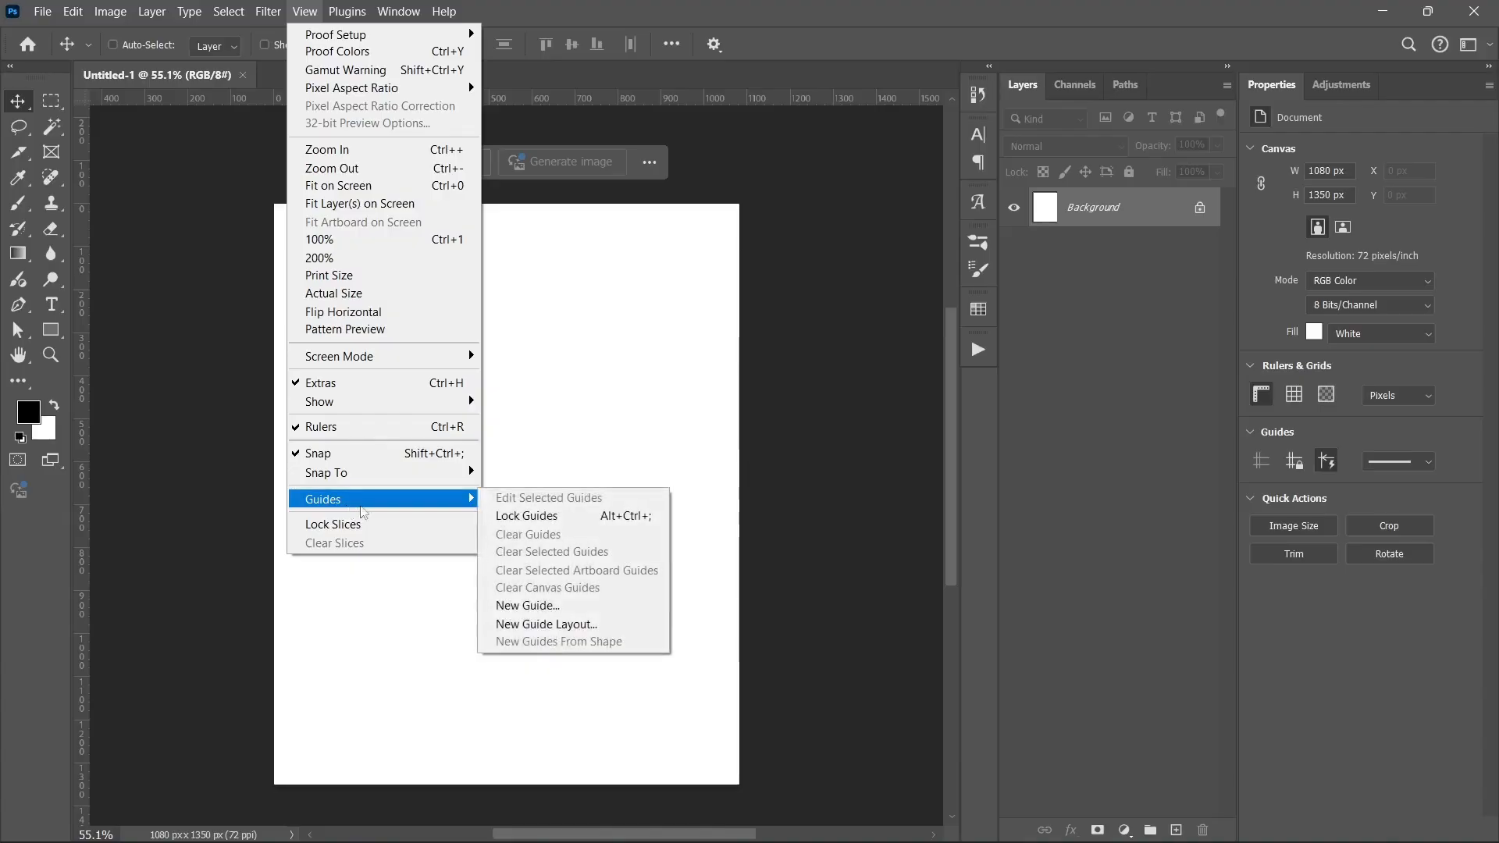
pyautogui.click(542, 624)
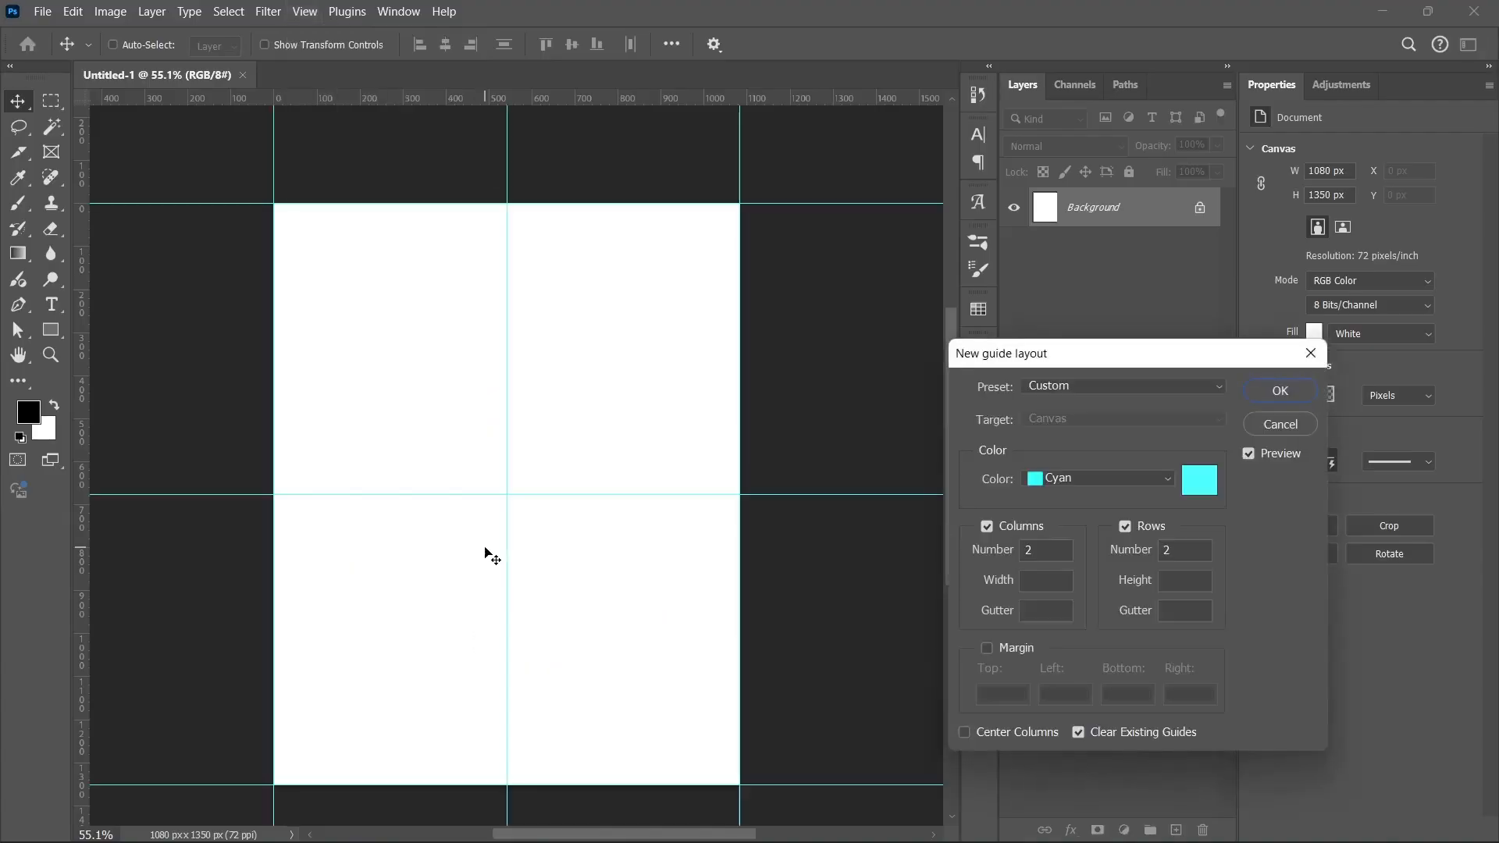
pyautogui.click(988, 526)
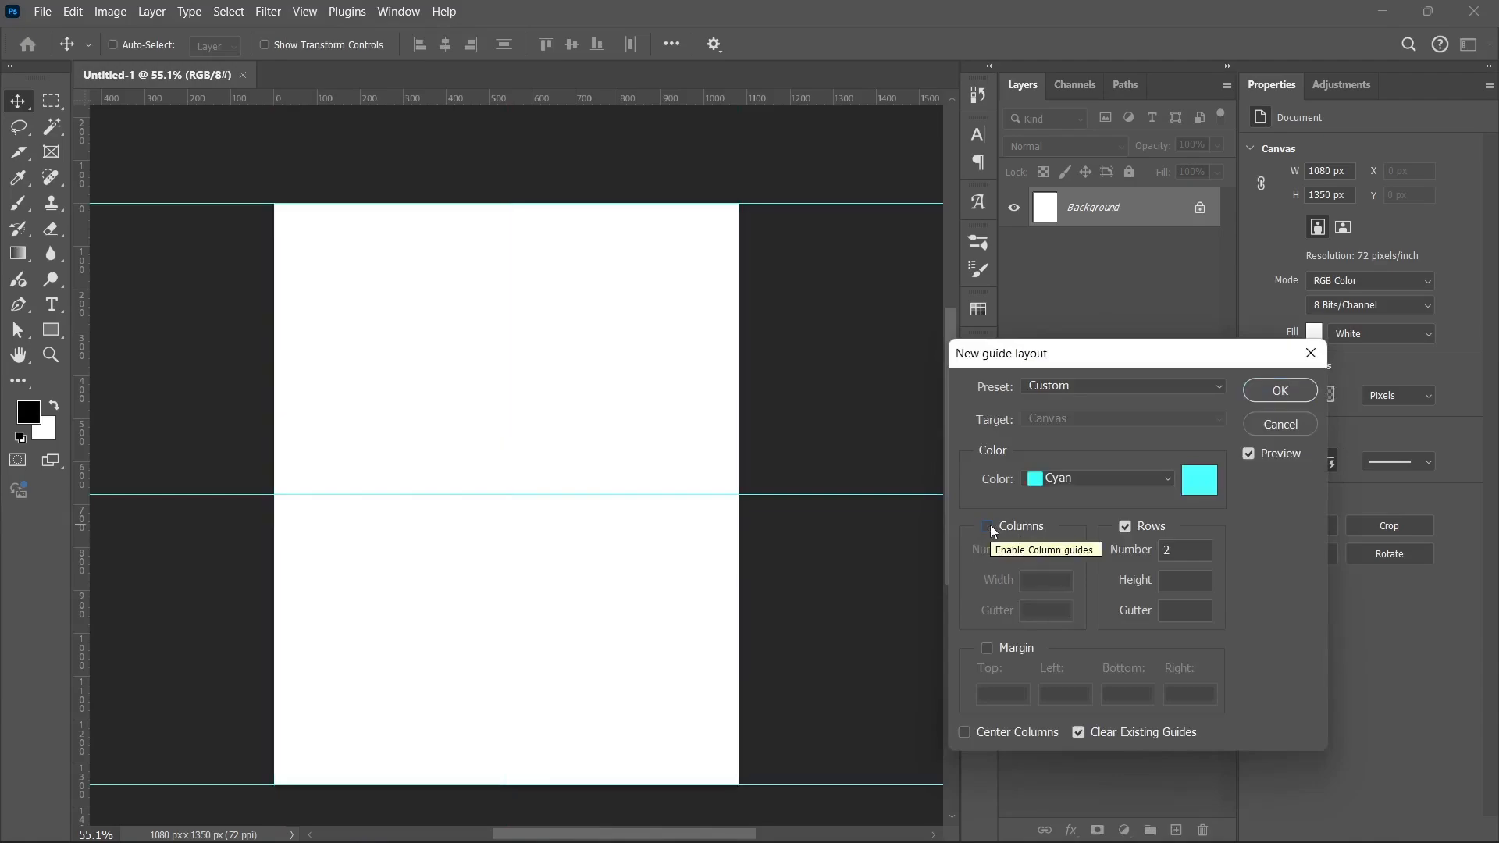
pyautogui.click(988, 649)
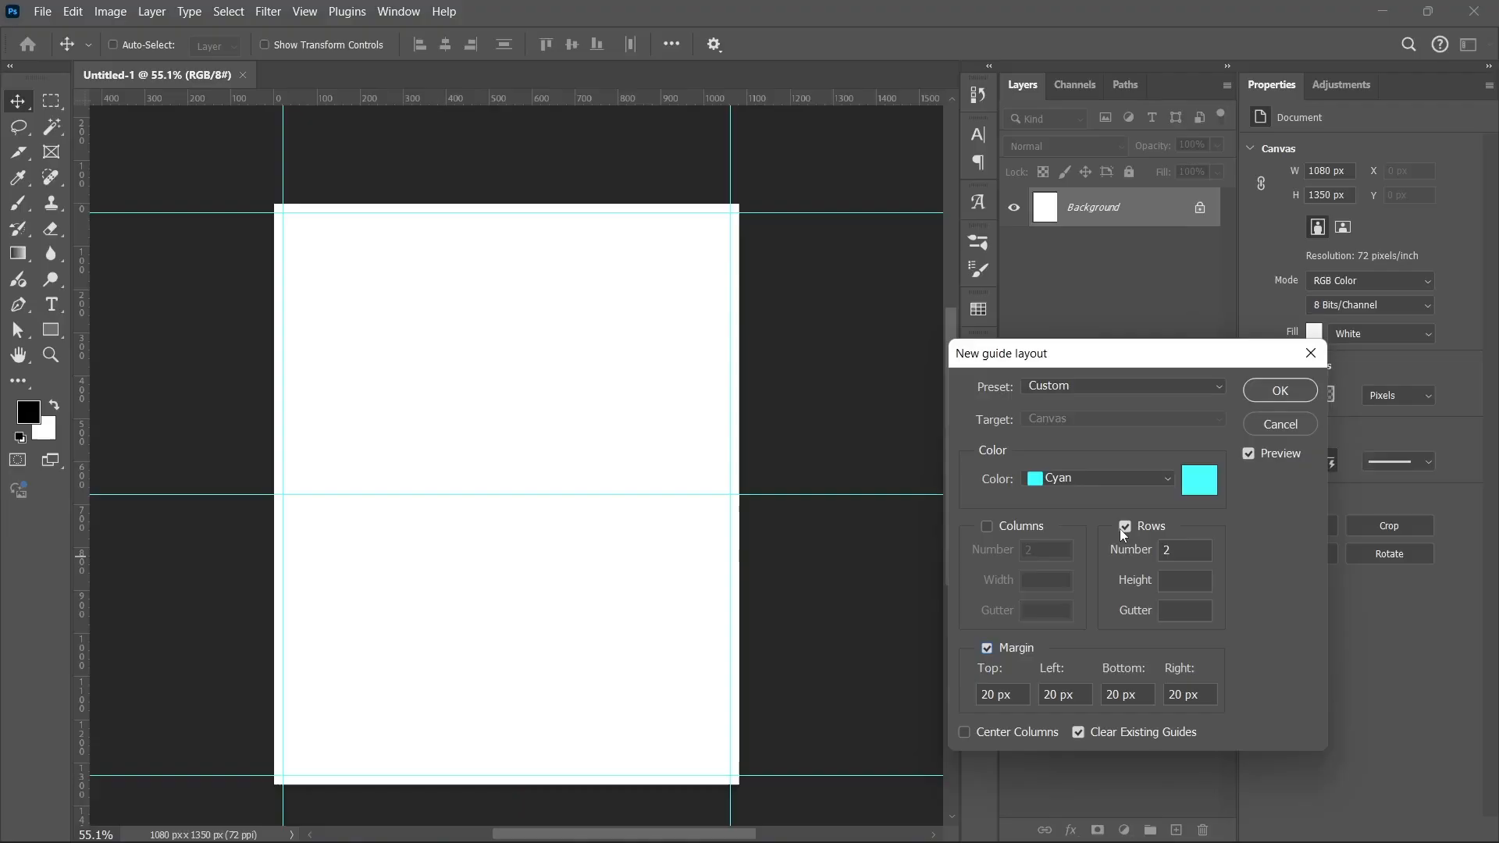
pyautogui.press('BackSpace')
pyautogui.write('6')
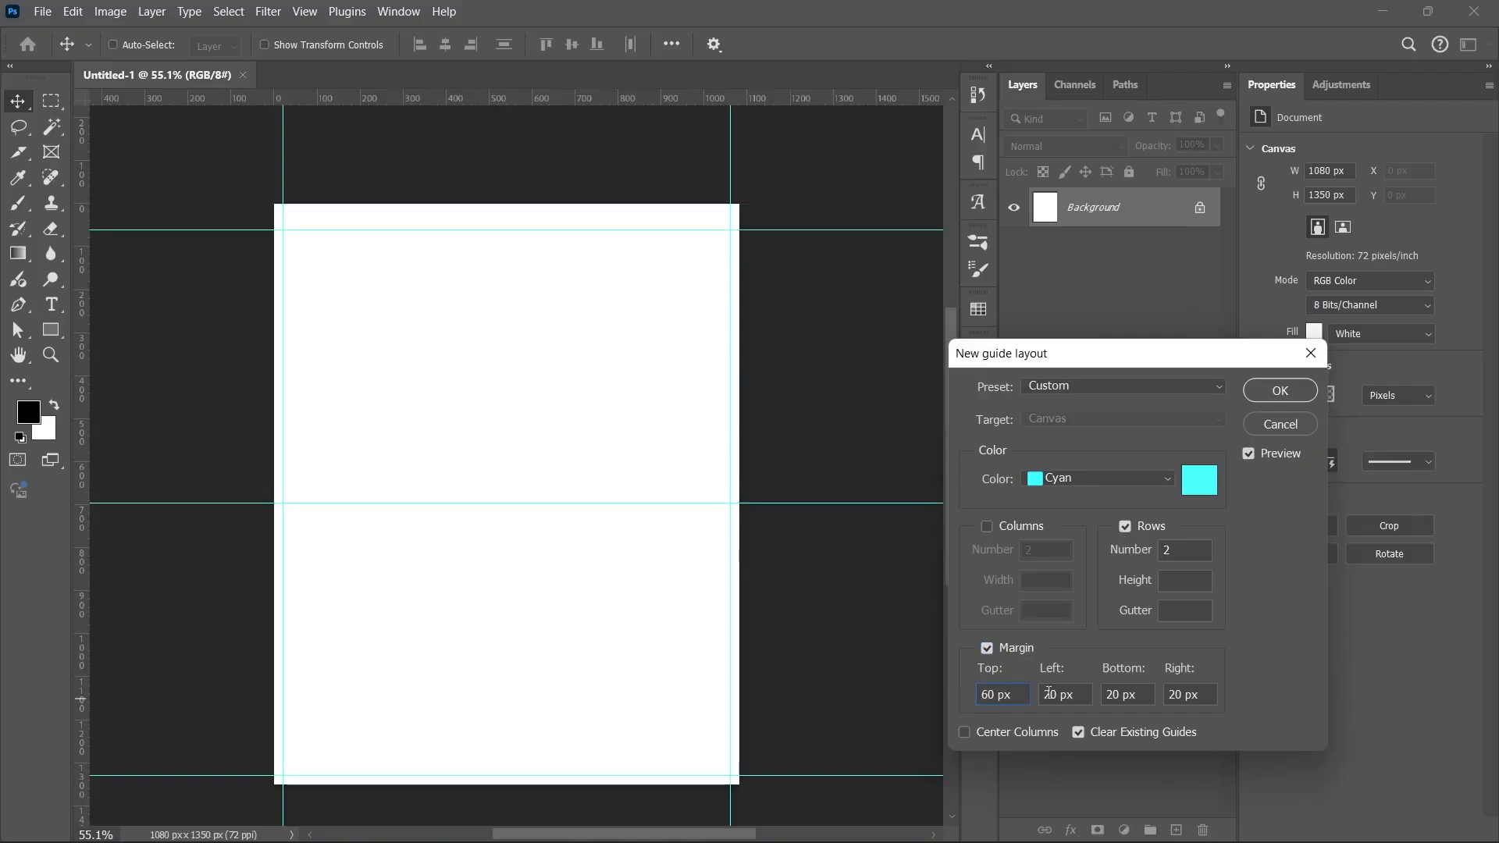
pyautogui.press('BackSpace')
pyautogui.write('6')
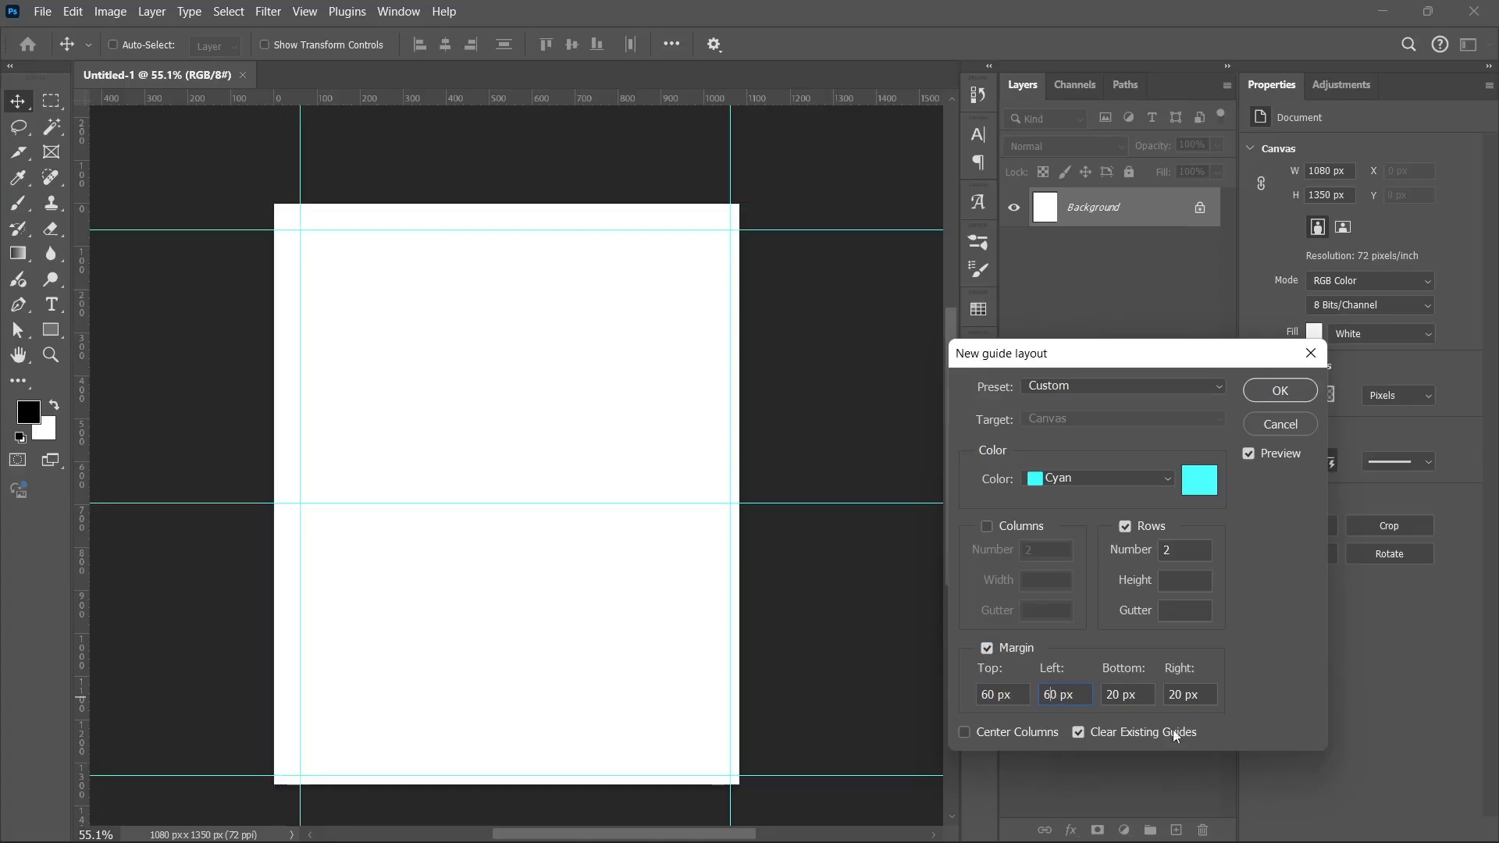
pyautogui.press('BackSpace')
pyautogui.write('6')
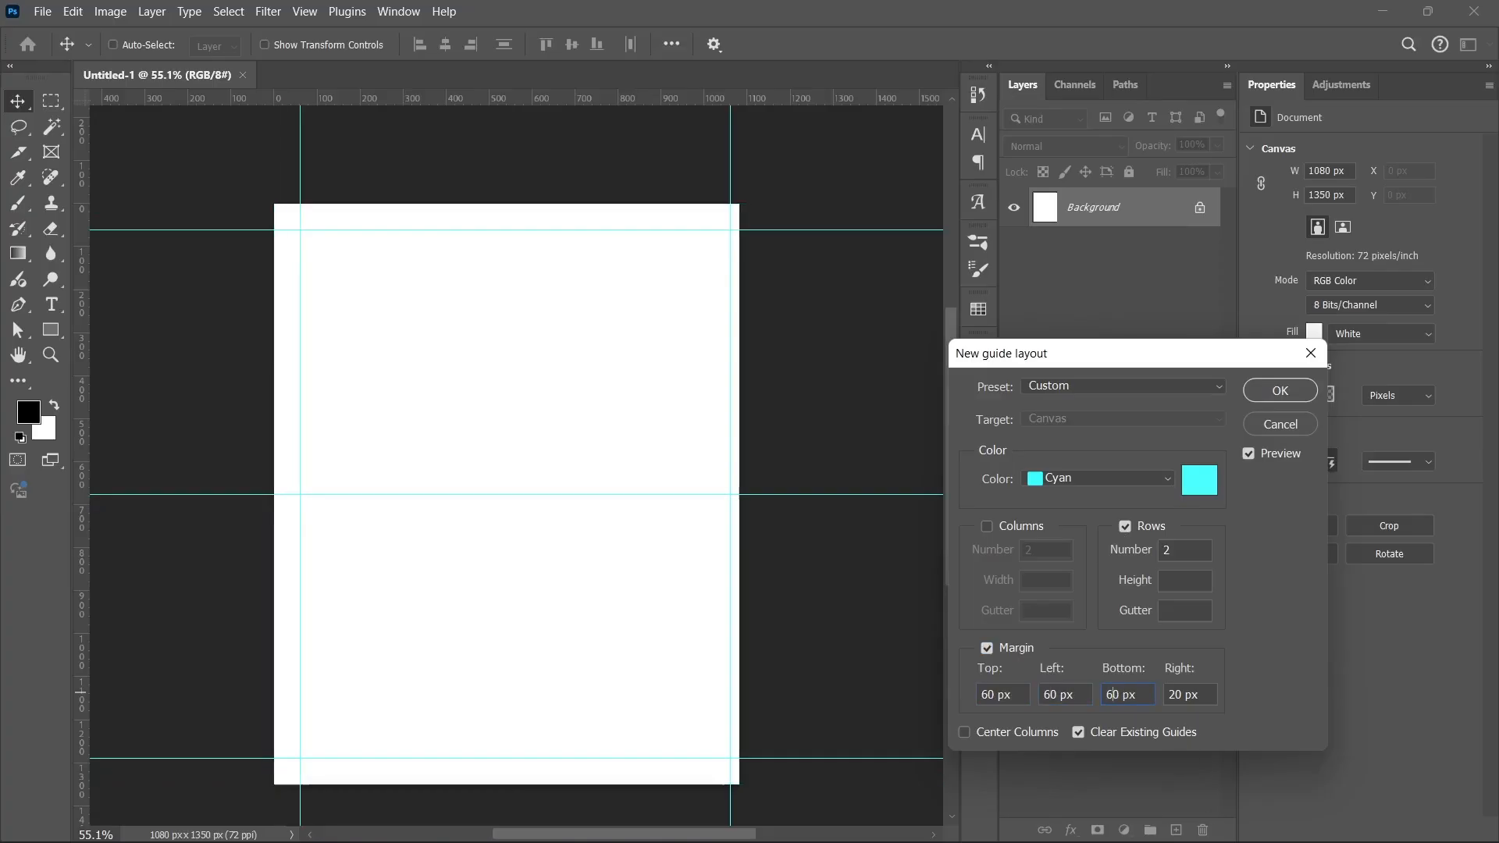
pyautogui.press('BackSpace')
pyautogui.write('6')
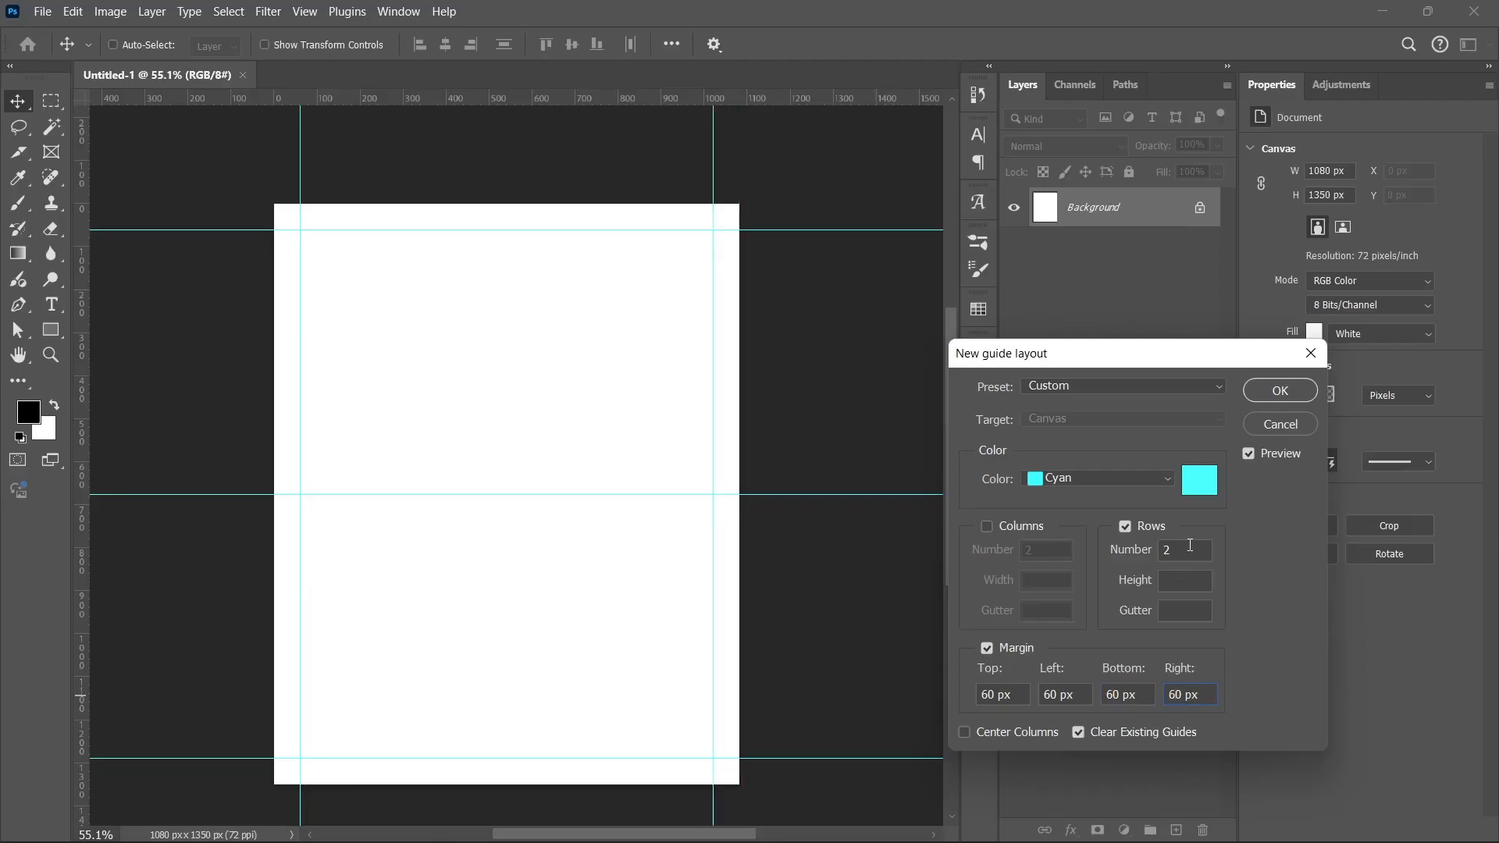
pyautogui.write('7')
# Step: Add 7 rows with a 20 px gutter and apply the guide layout
pyautogui.click(1173, 578)
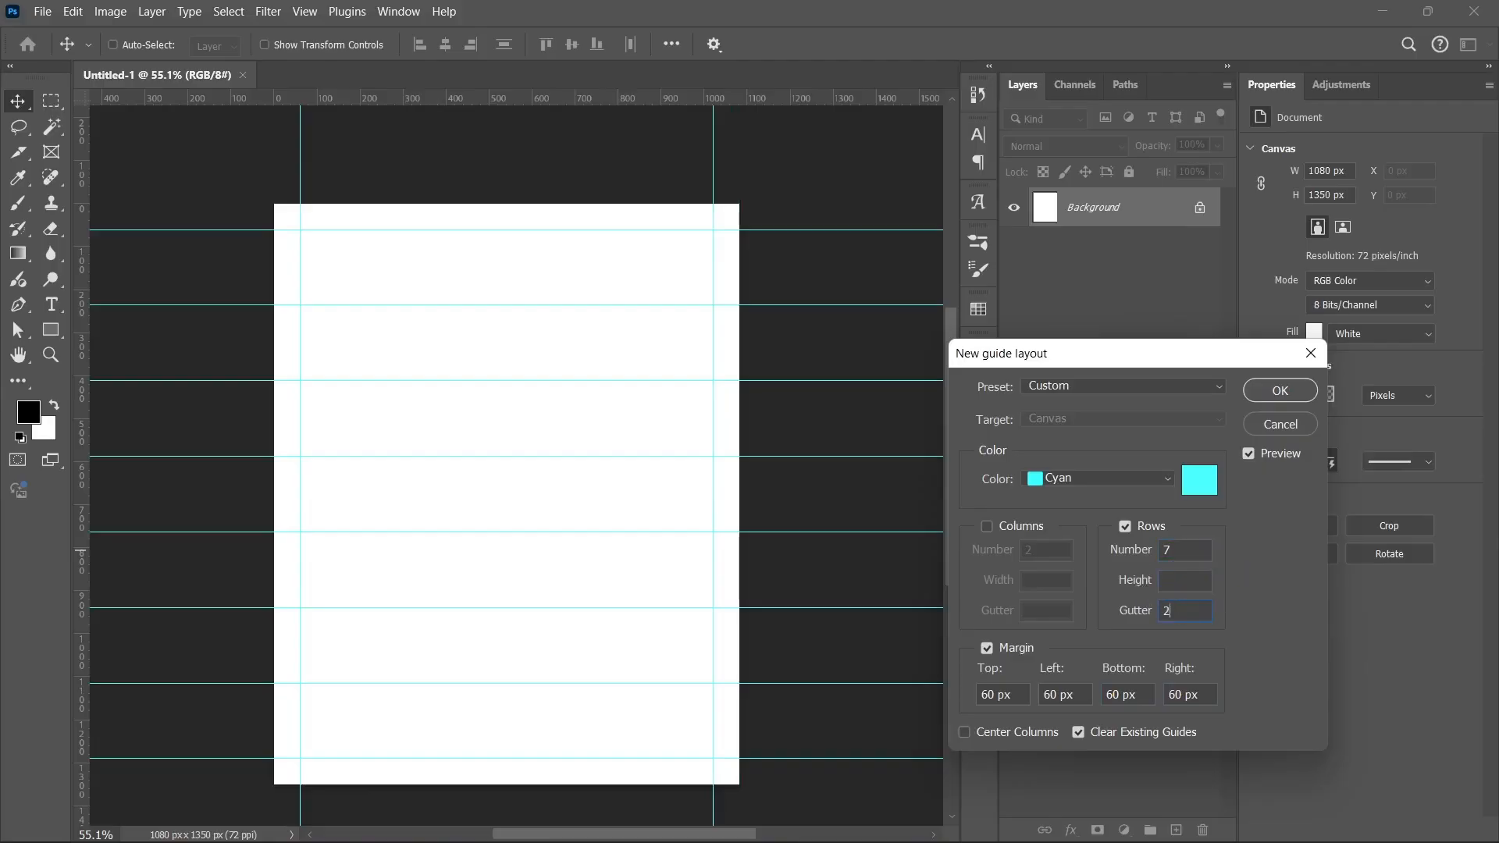
pyautogui.write('20')
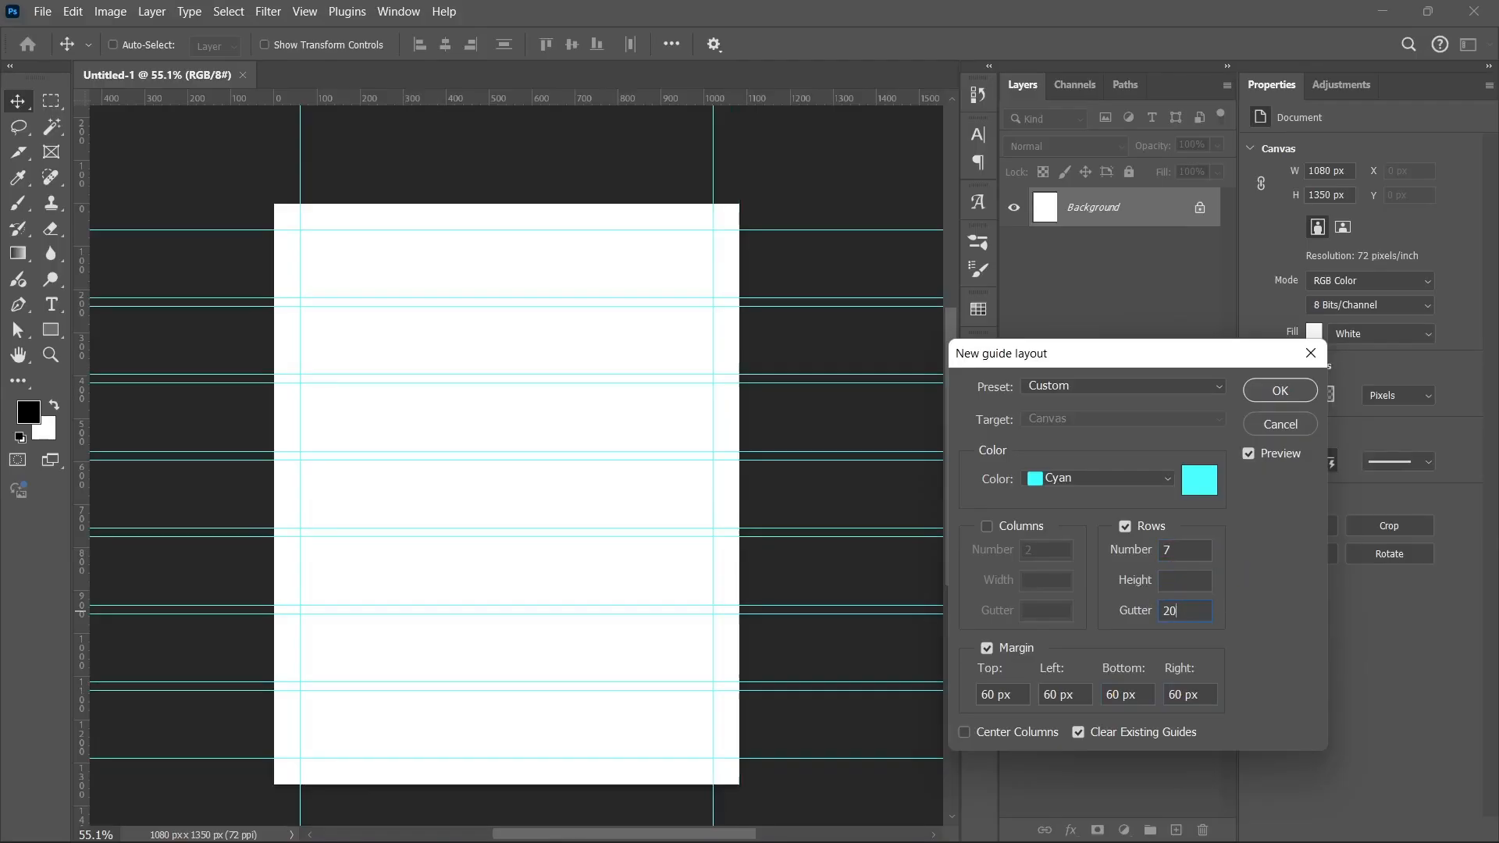
pyautogui.click(1273, 392)
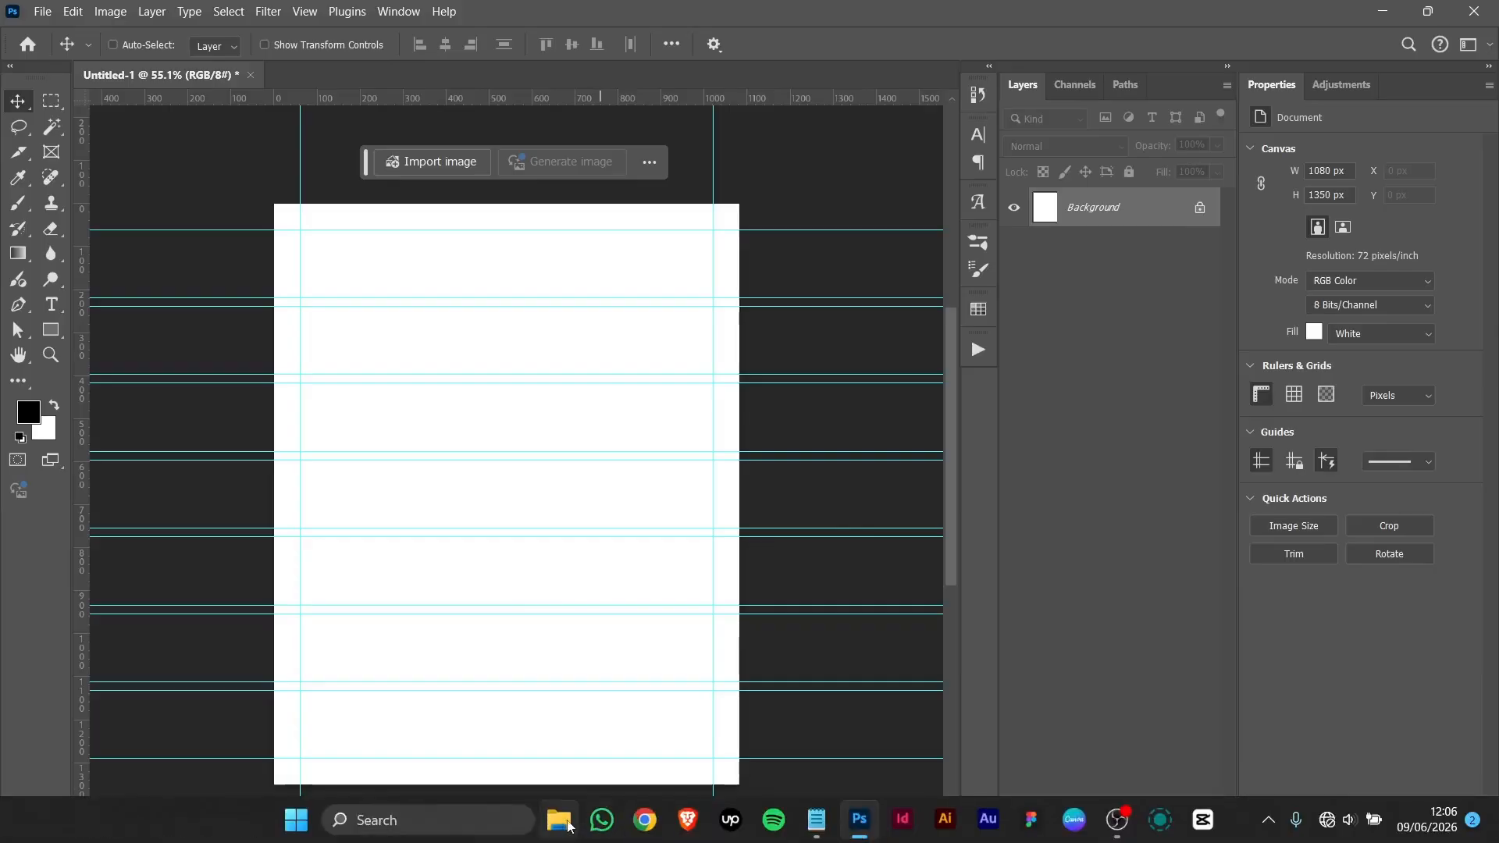
# Step: Open the Air Supply Assets folder from the desktop and drag airsupply.webp into Photoshop
pyautogui.click(1382, 11)
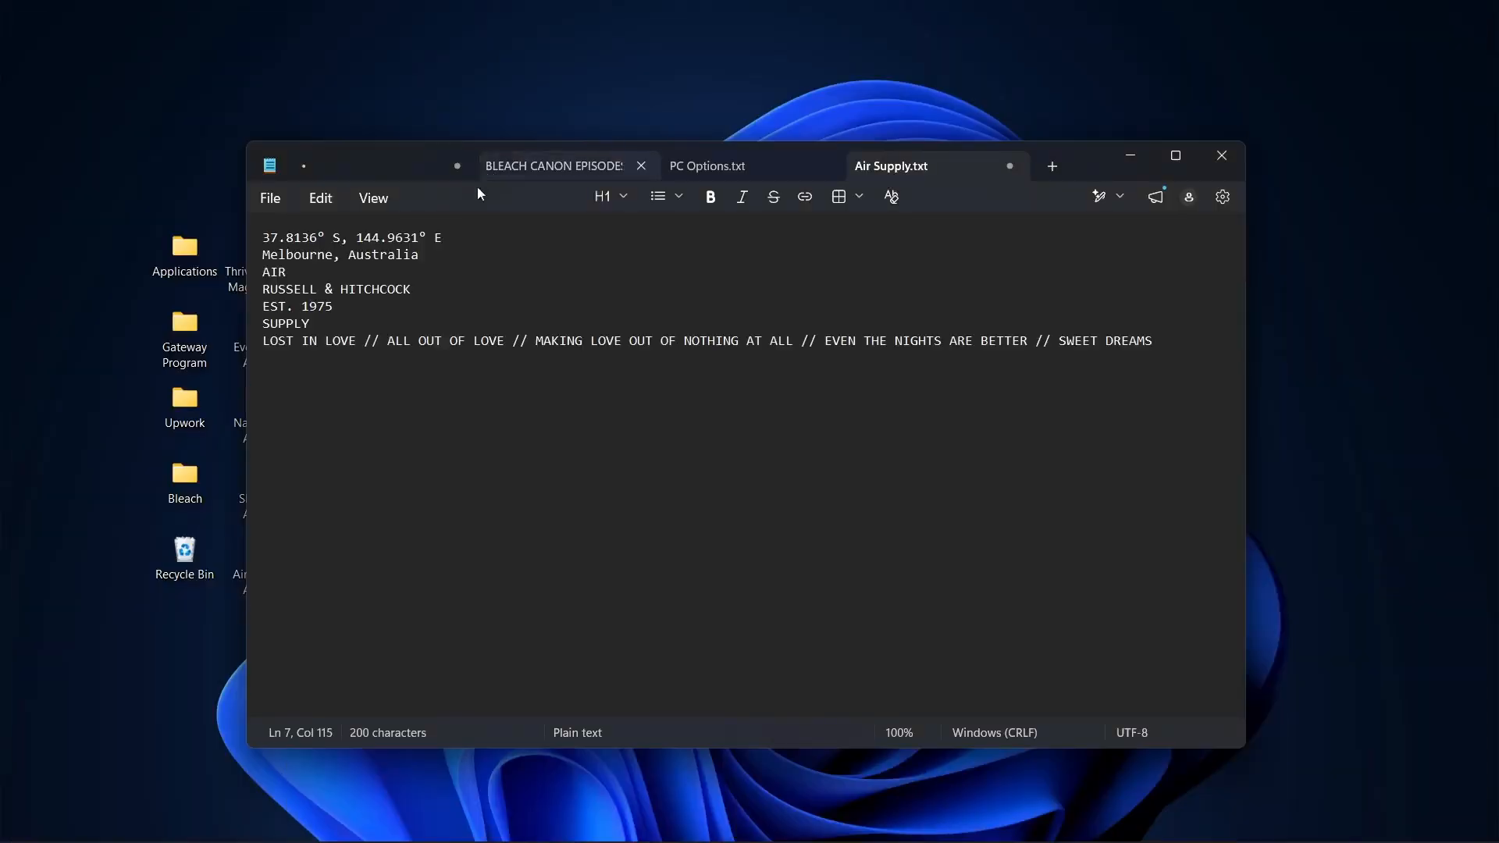
pyautogui.click(1130, 155)
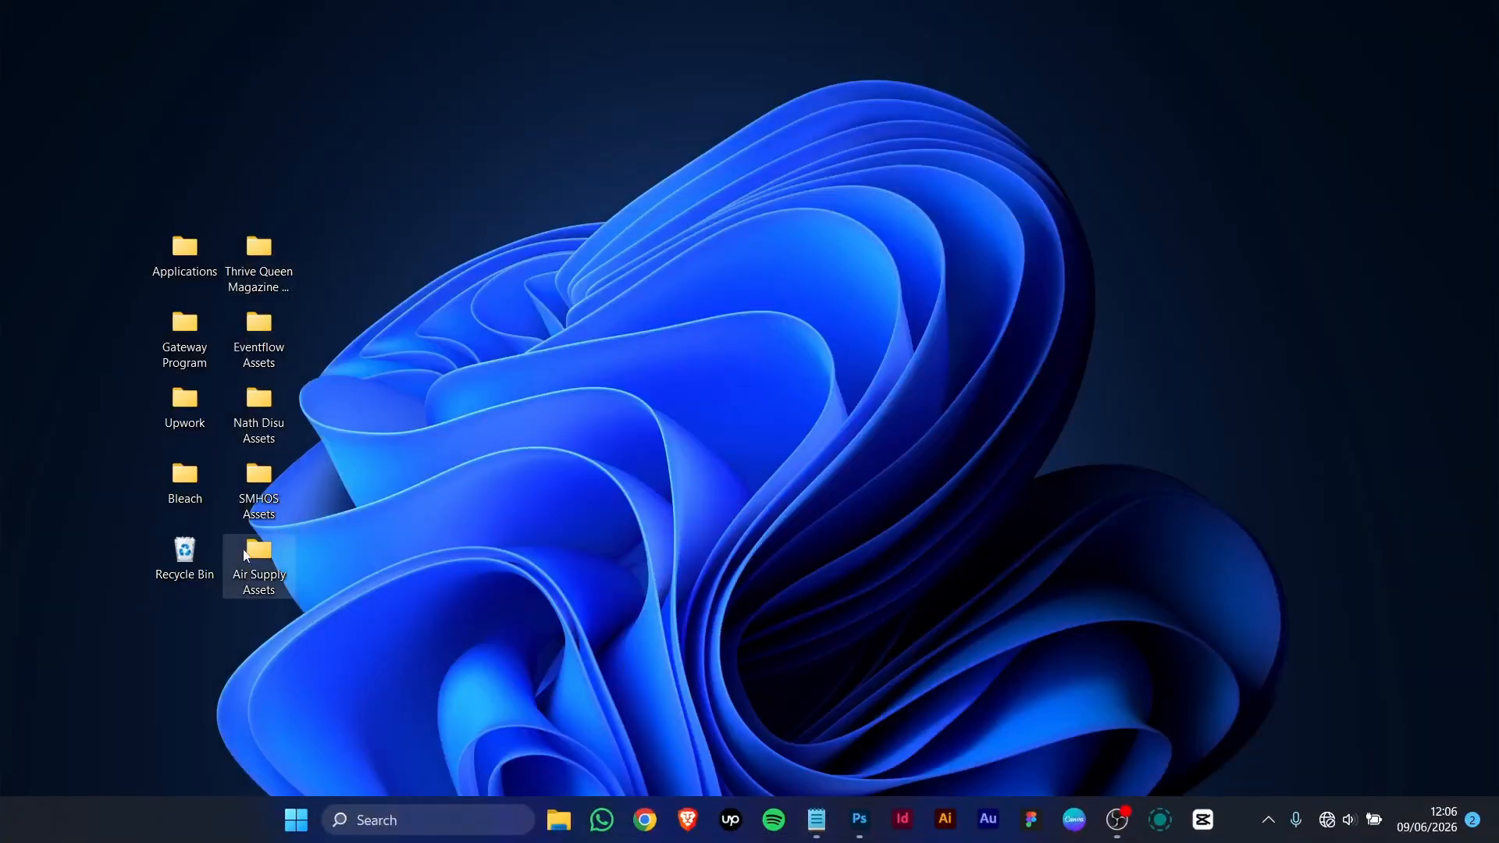
pyautogui.doubleClick(246, 578)
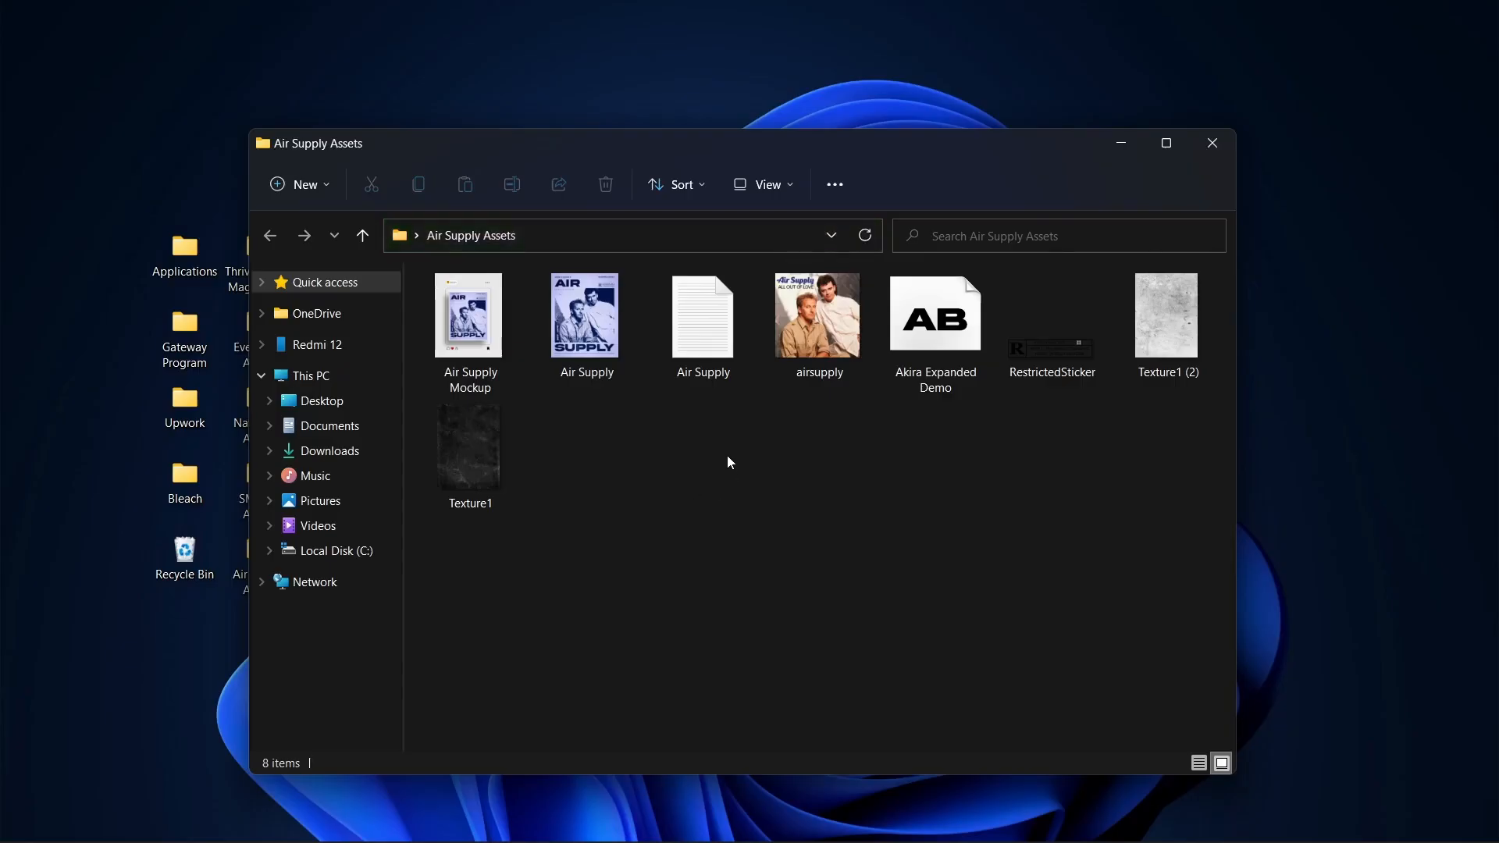
pyautogui.click(859, 820)
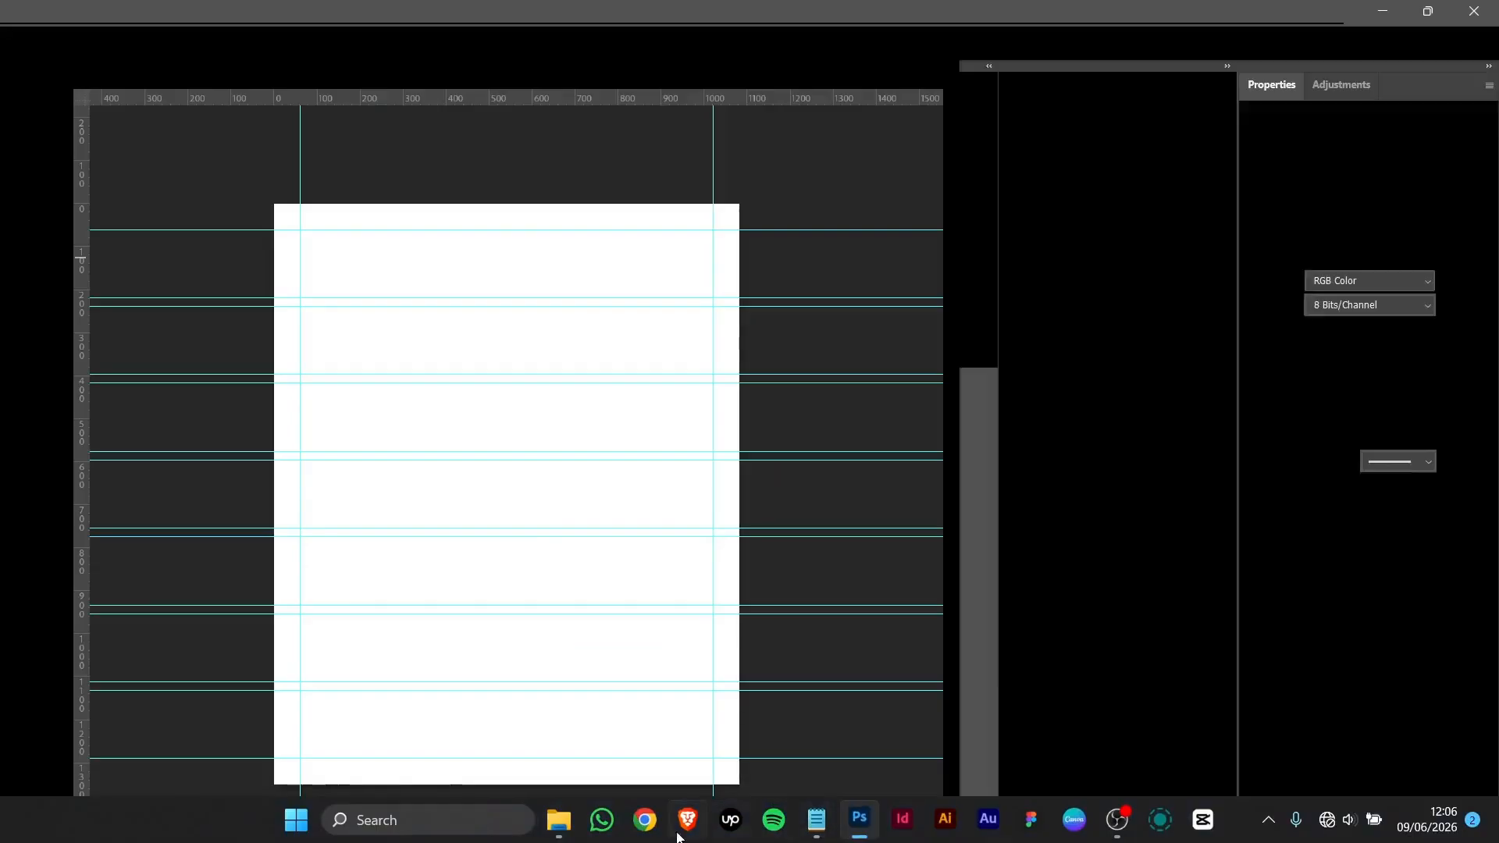
pyautogui.click(560, 822)
pyautogui.click(841, 303)
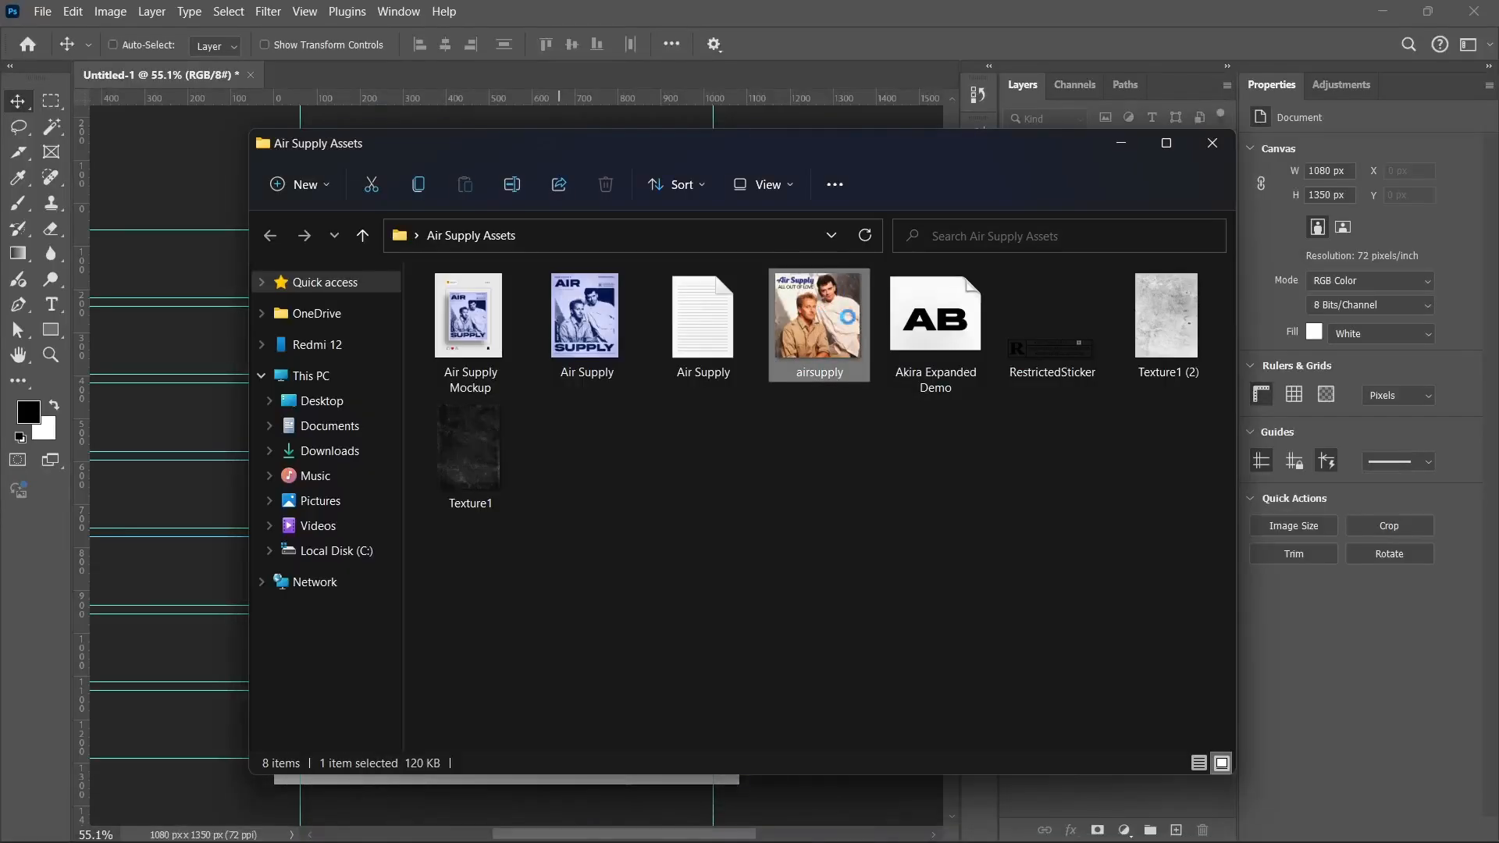
pyautogui.moveTo(807, 326); pyautogui.dragTo(47, 648)
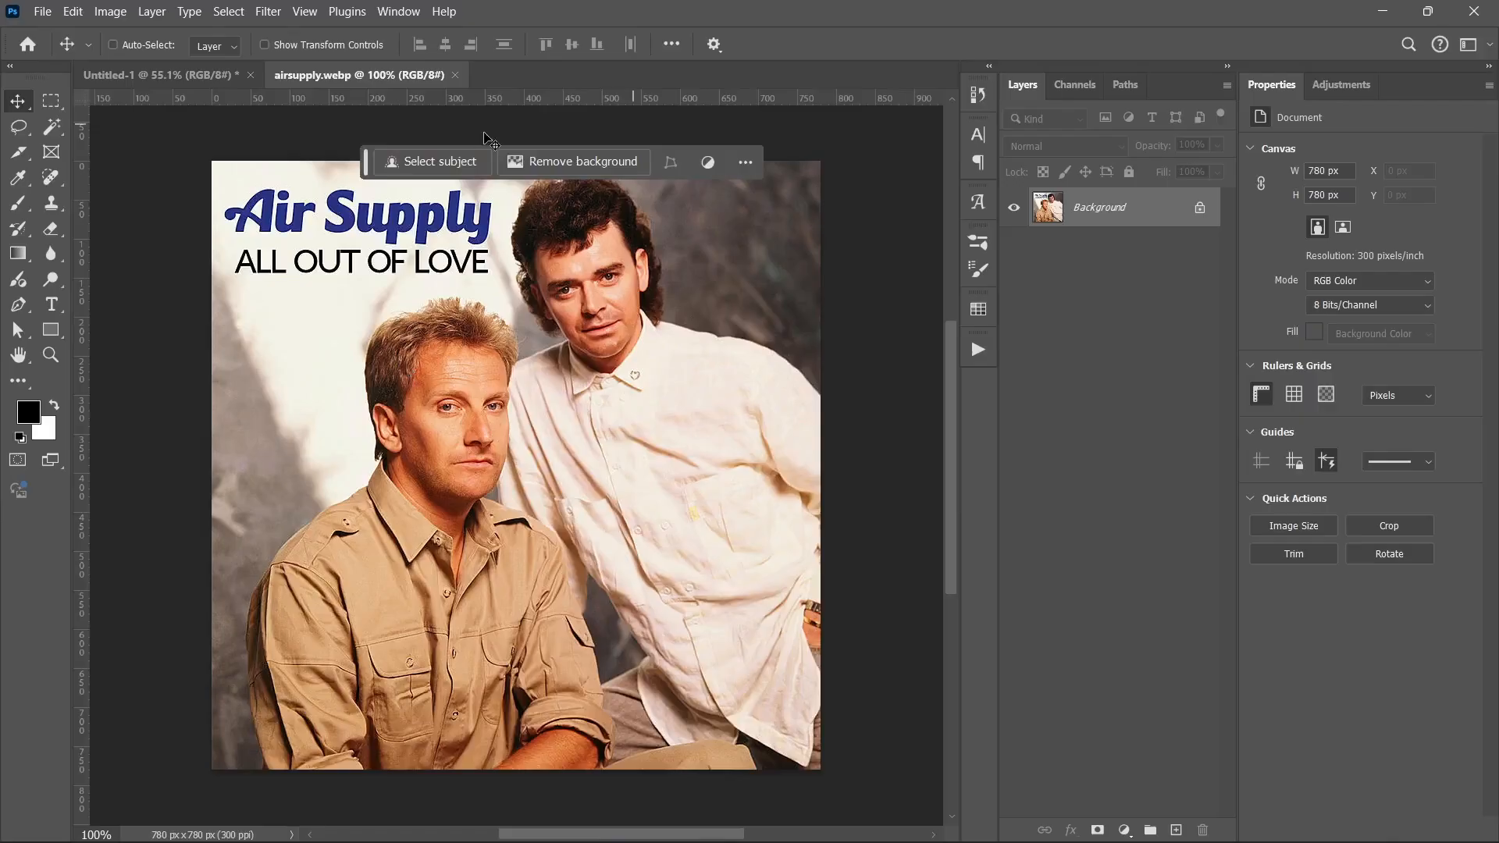
# Step: Unlock the photo layer, lasso the Air Supply title, and erase it with Content-Aware Fill
pyautogui.moveTo(366, 166); pyautogui.dragTo(362, 138)
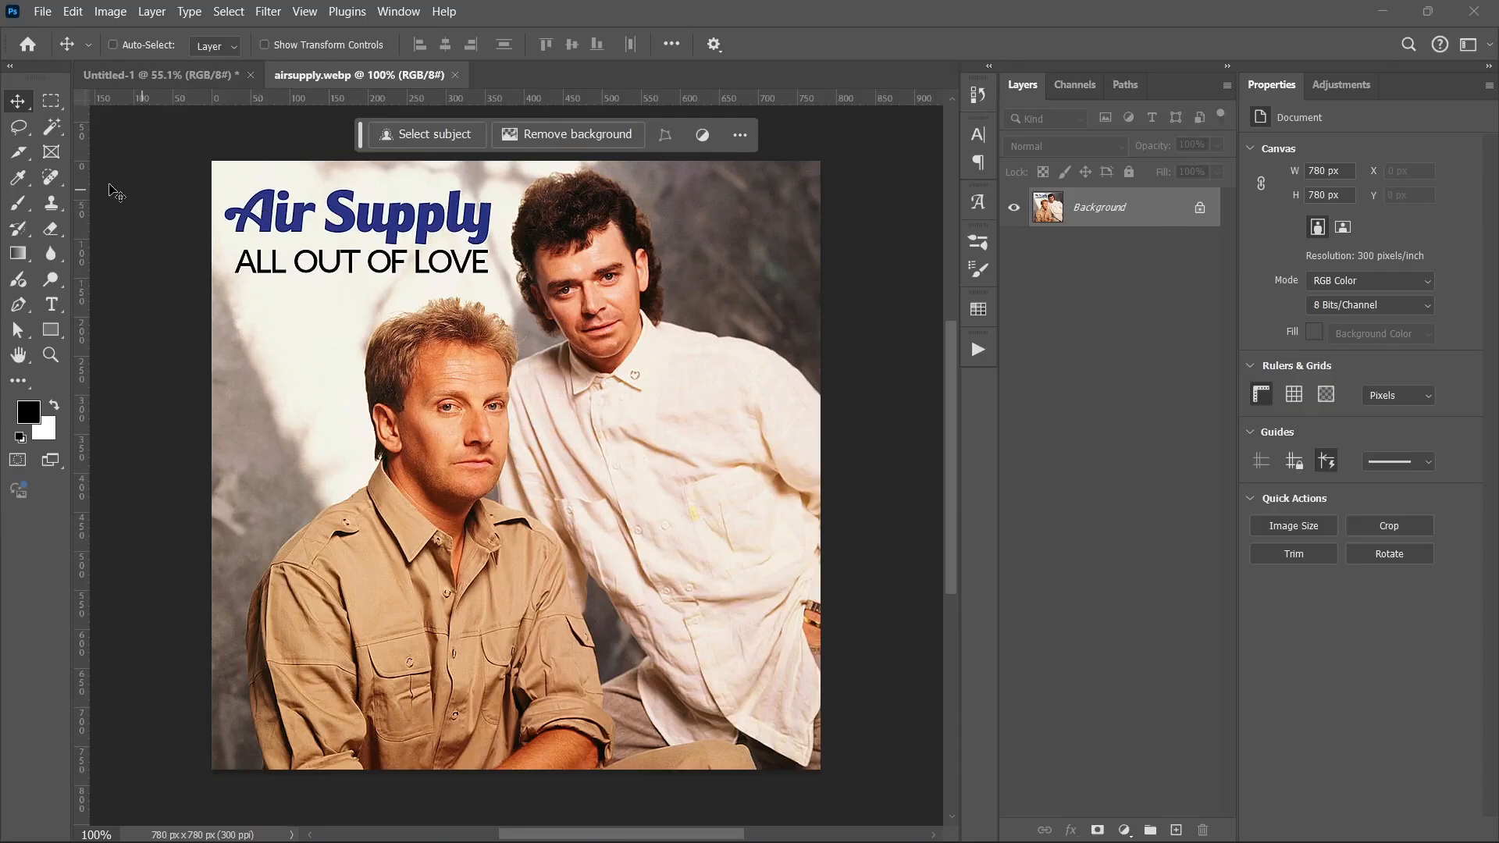
pyautogui.click(1201, 208)
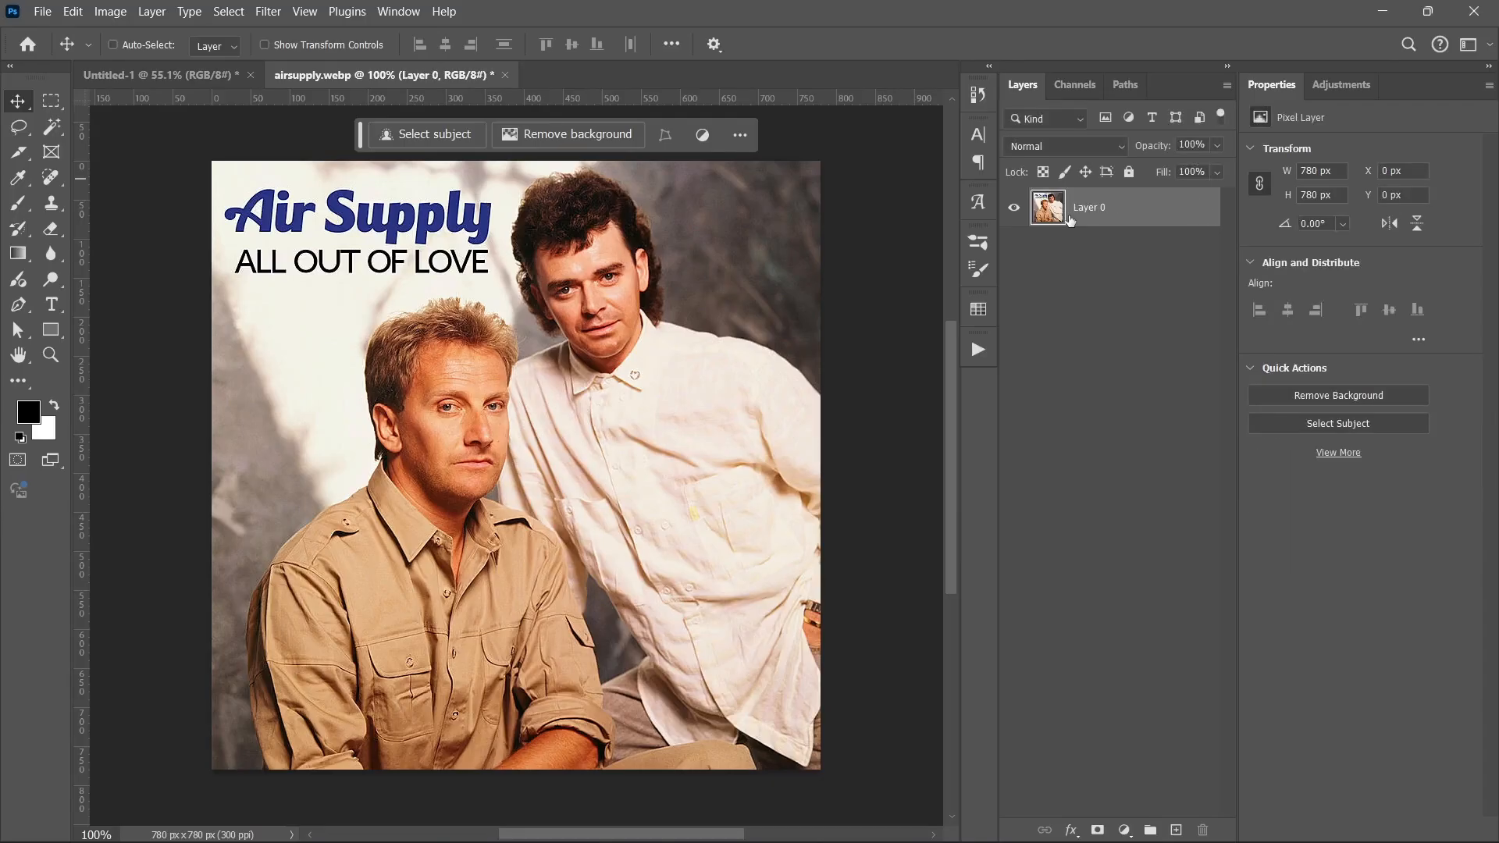
pyautogui.click(21, 134)
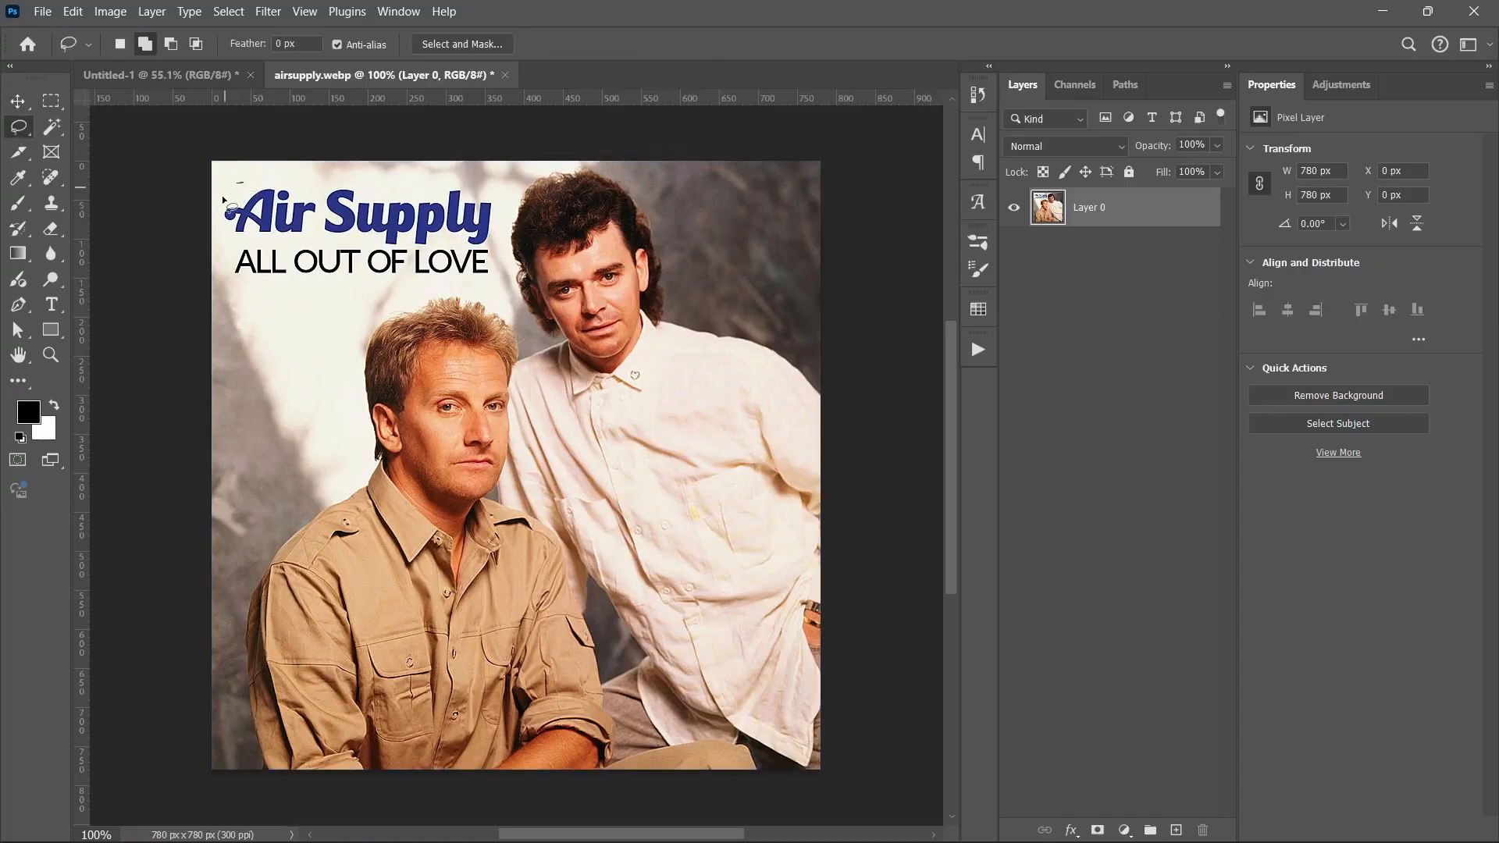
pyautogui.moveTo(223, 200)
pyautogui.mouseDown()
pyautogui.moveTo(278, 284)
pyautogui.moveTo(493, 277)
pyautogui.moveTo(502, 201)
pyautogui.moveTo(446, 185)
pyautogui.moveTo(248, 189)
pyautogui.mouseUp()
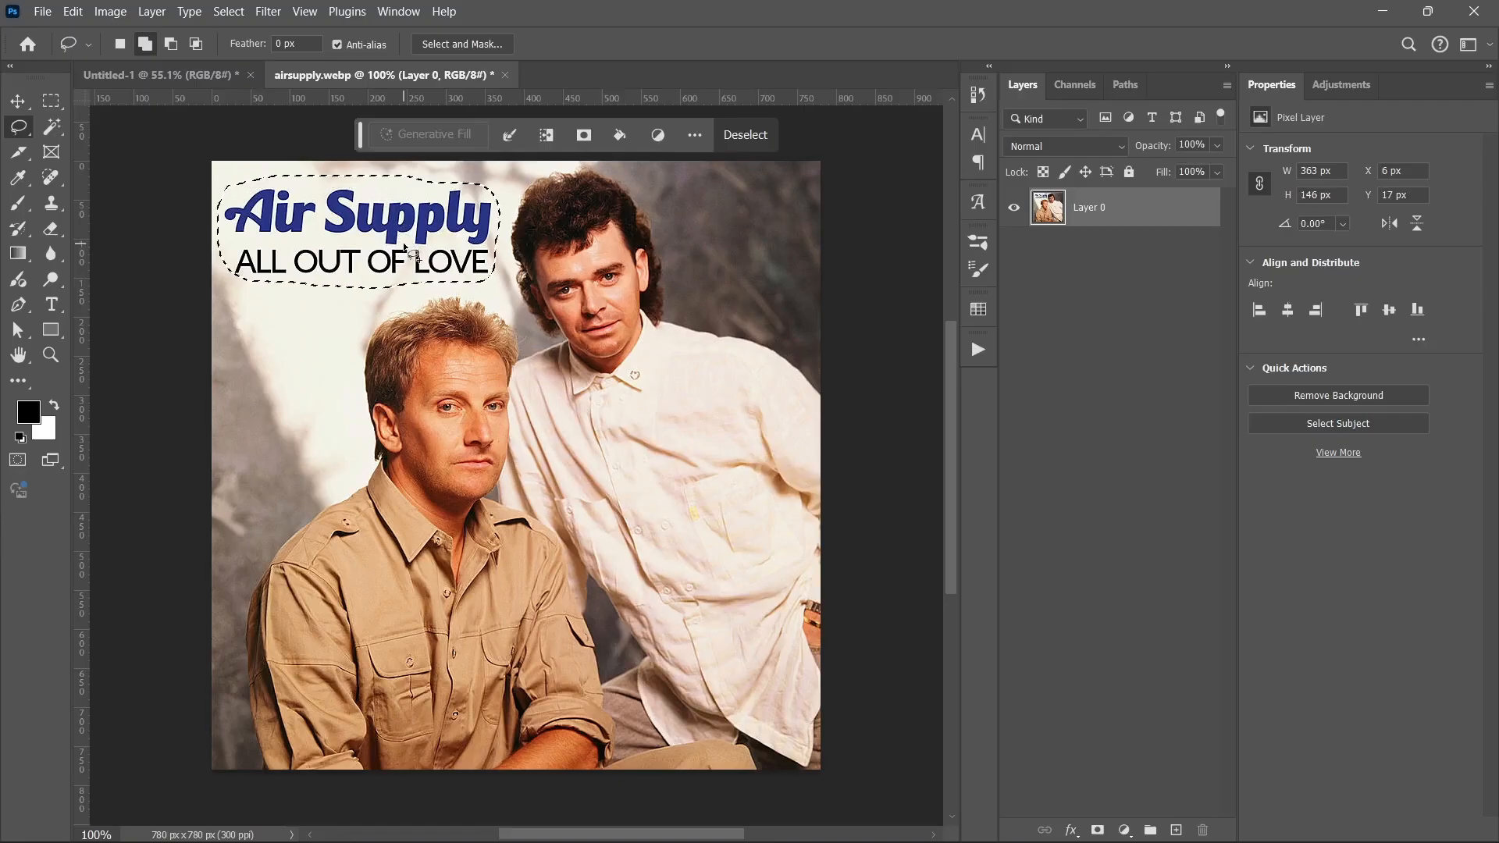
pyautogui.hotkey('shift', 'BackSpace')
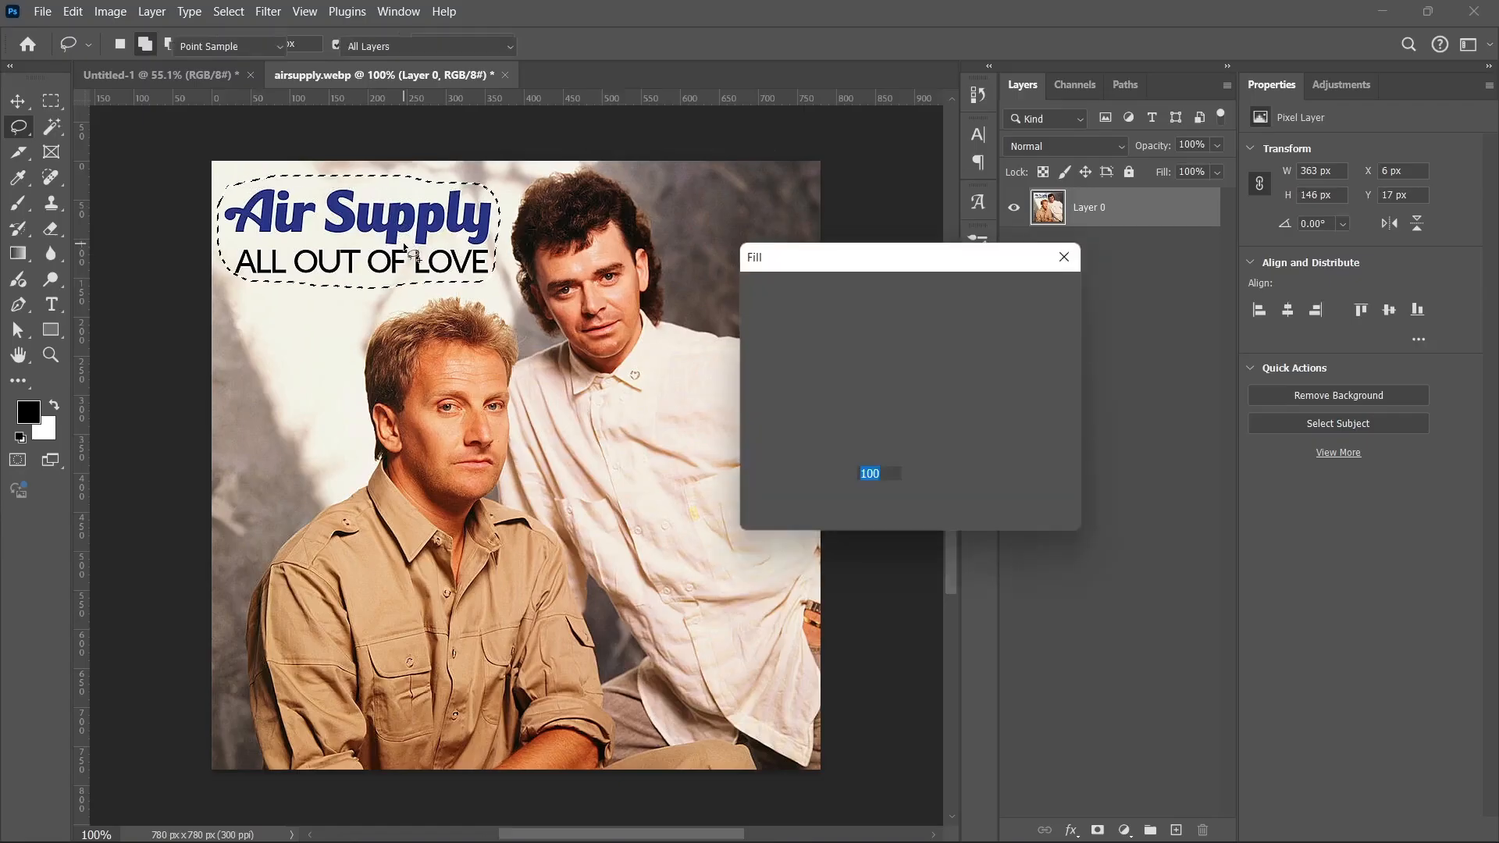
pyautogui.moveTo(809, 259); pyautogui.dragTo(782, 255)
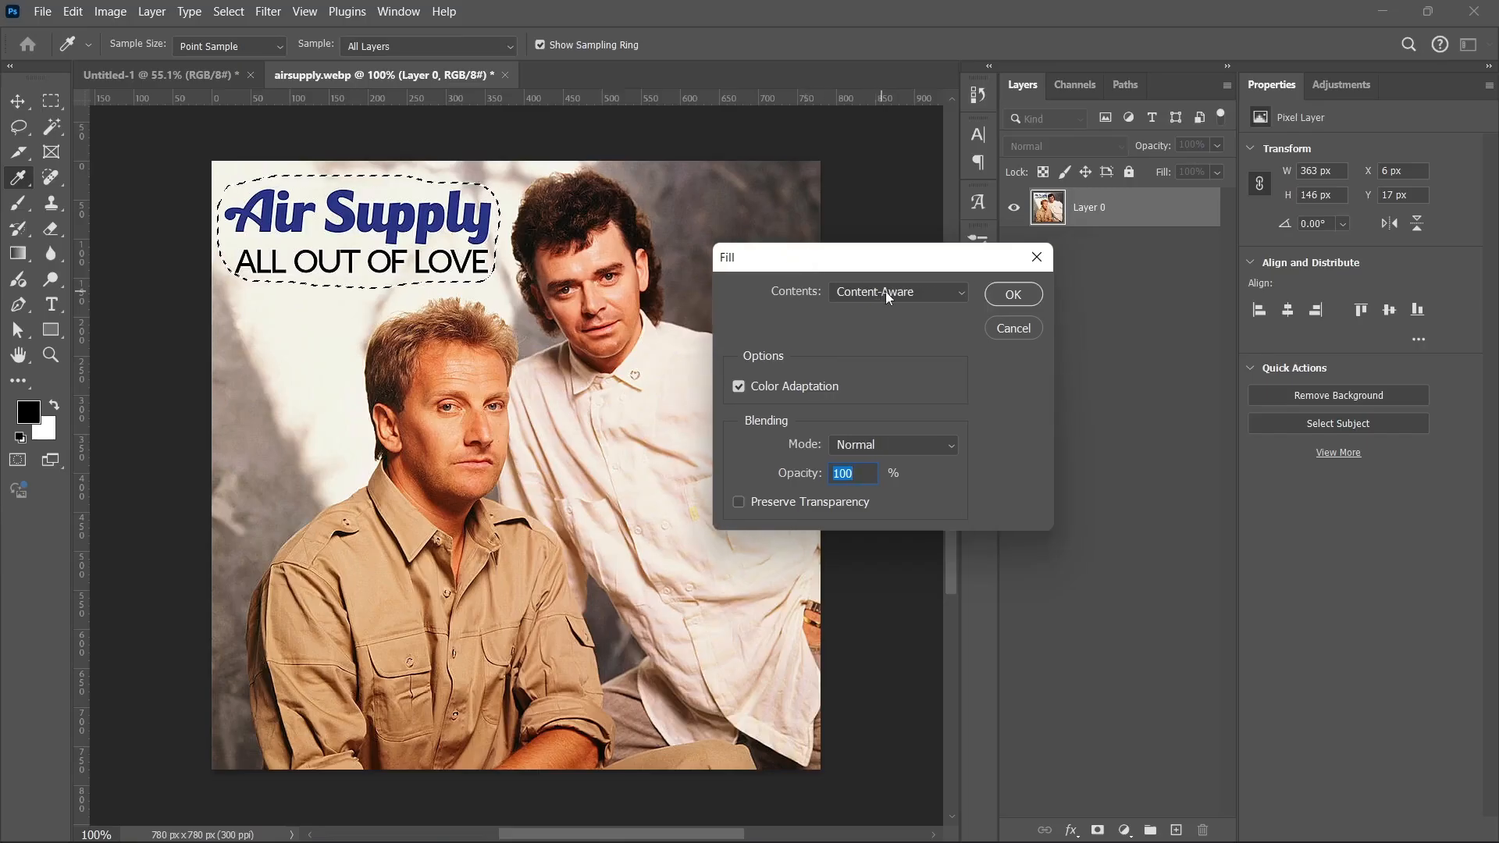
pyautogui.click(1011, 294)
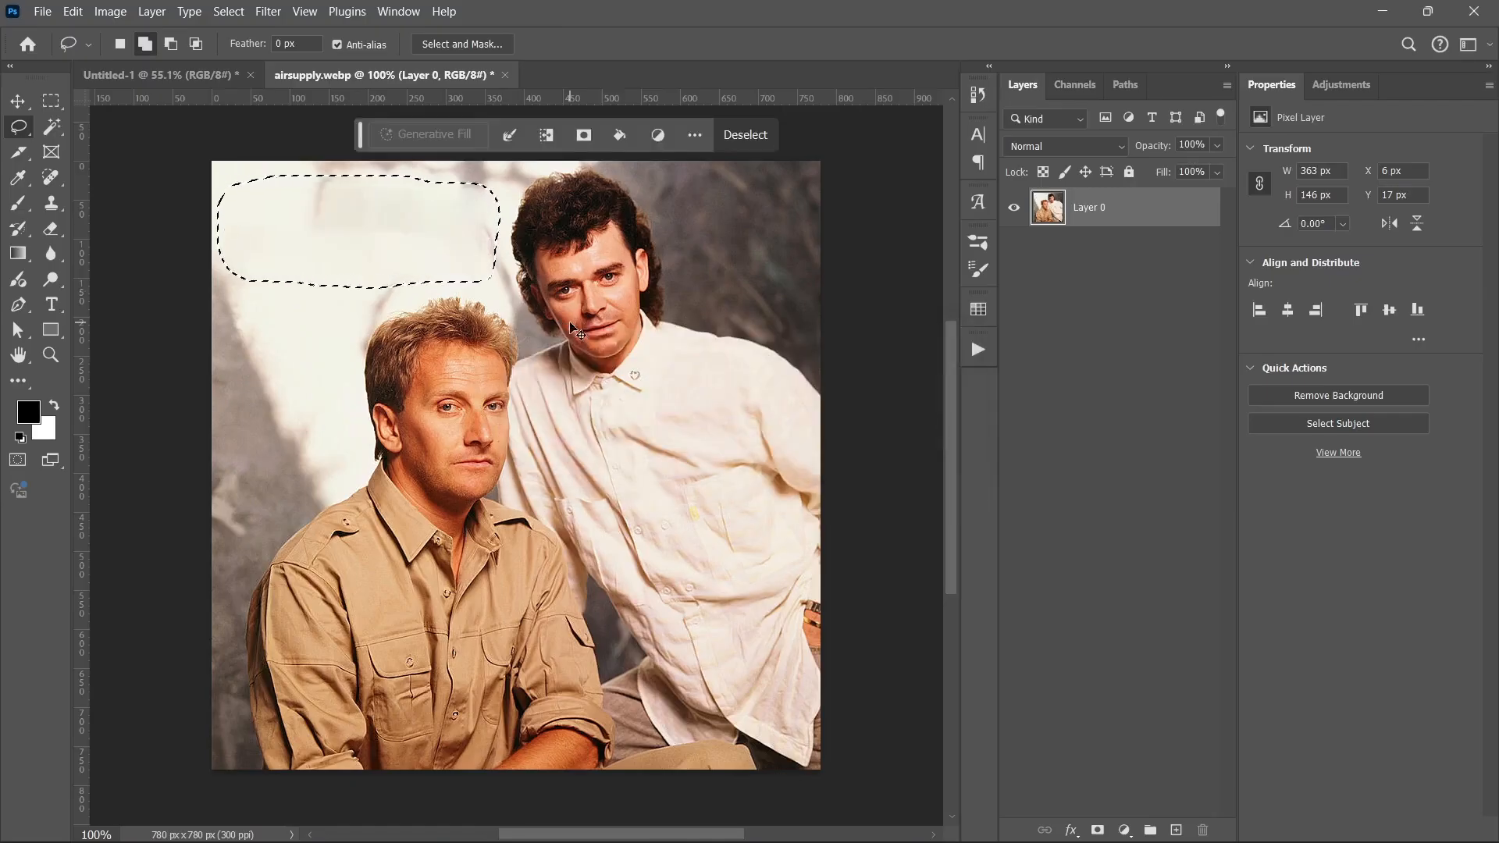
pyautogui.hotkey('ctrl', 'd')
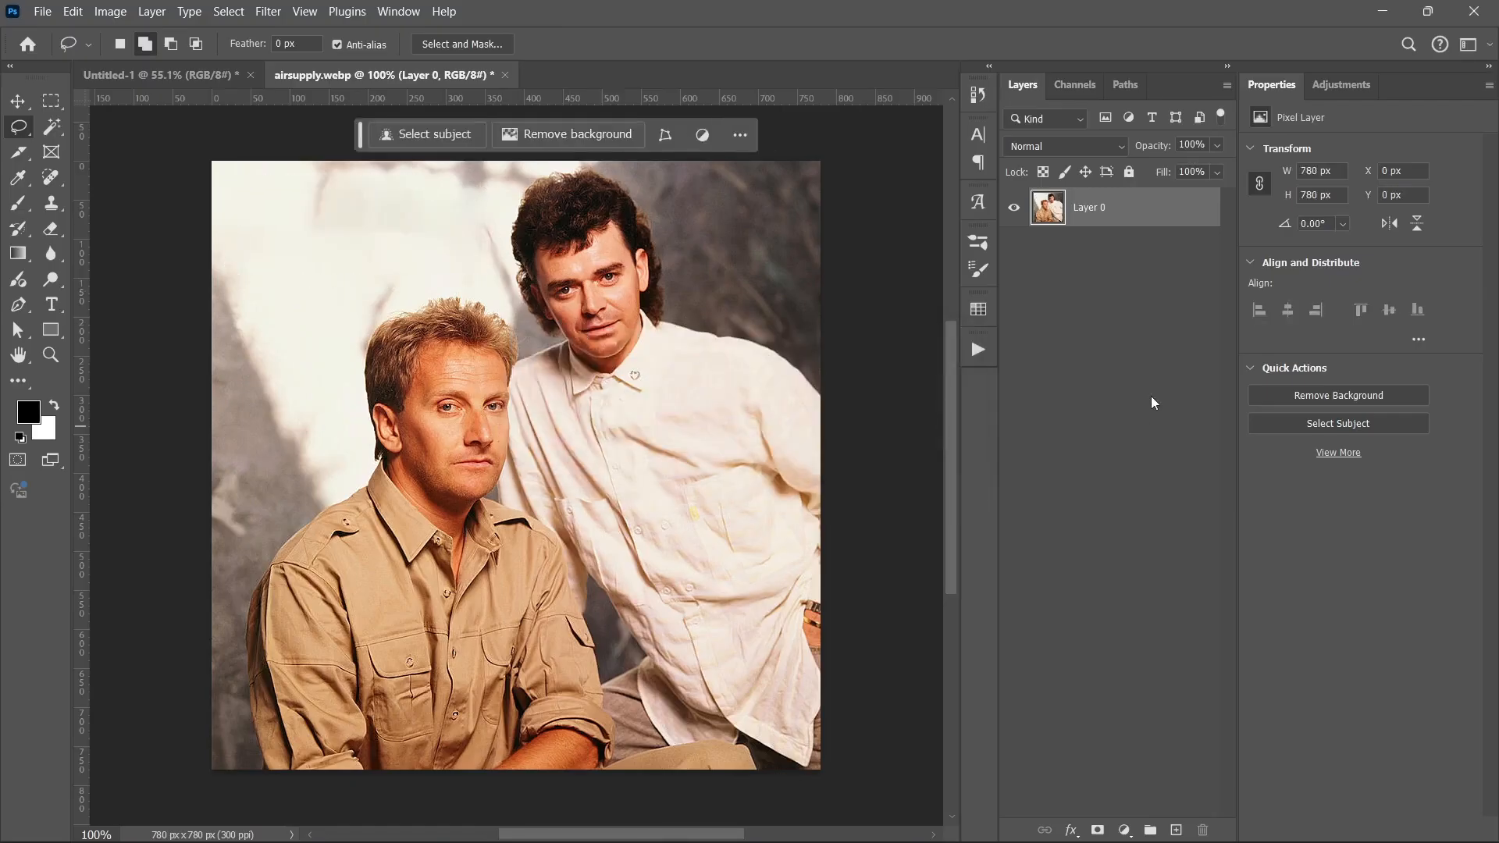
# Step: Convert the photo layer to a smart object, place it in Untitled-1, and hide it
pyautogui.rightClick(1132, 218)
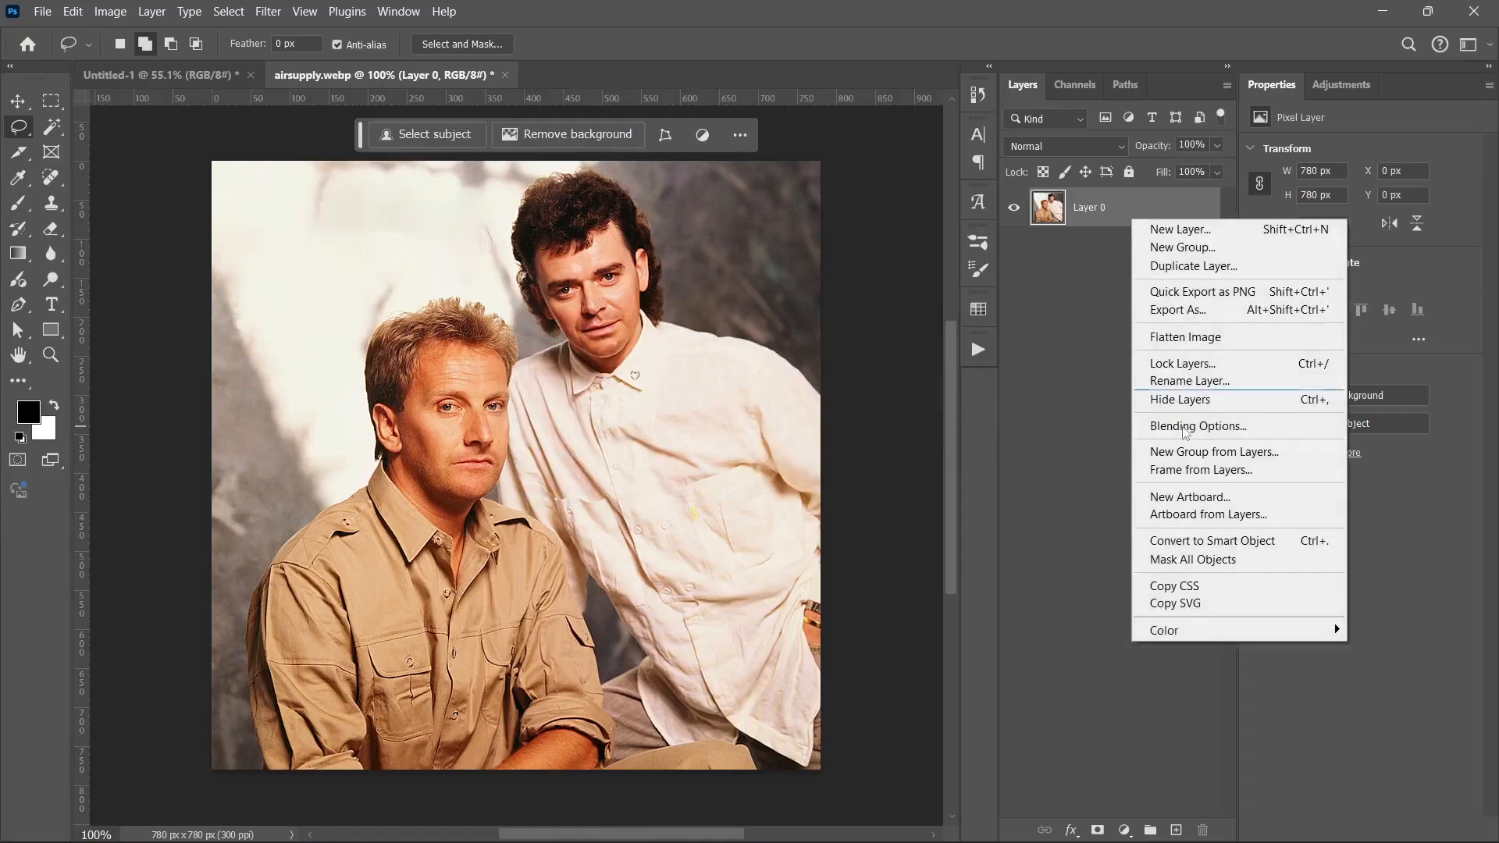
pyautogui.click(1183, 540)
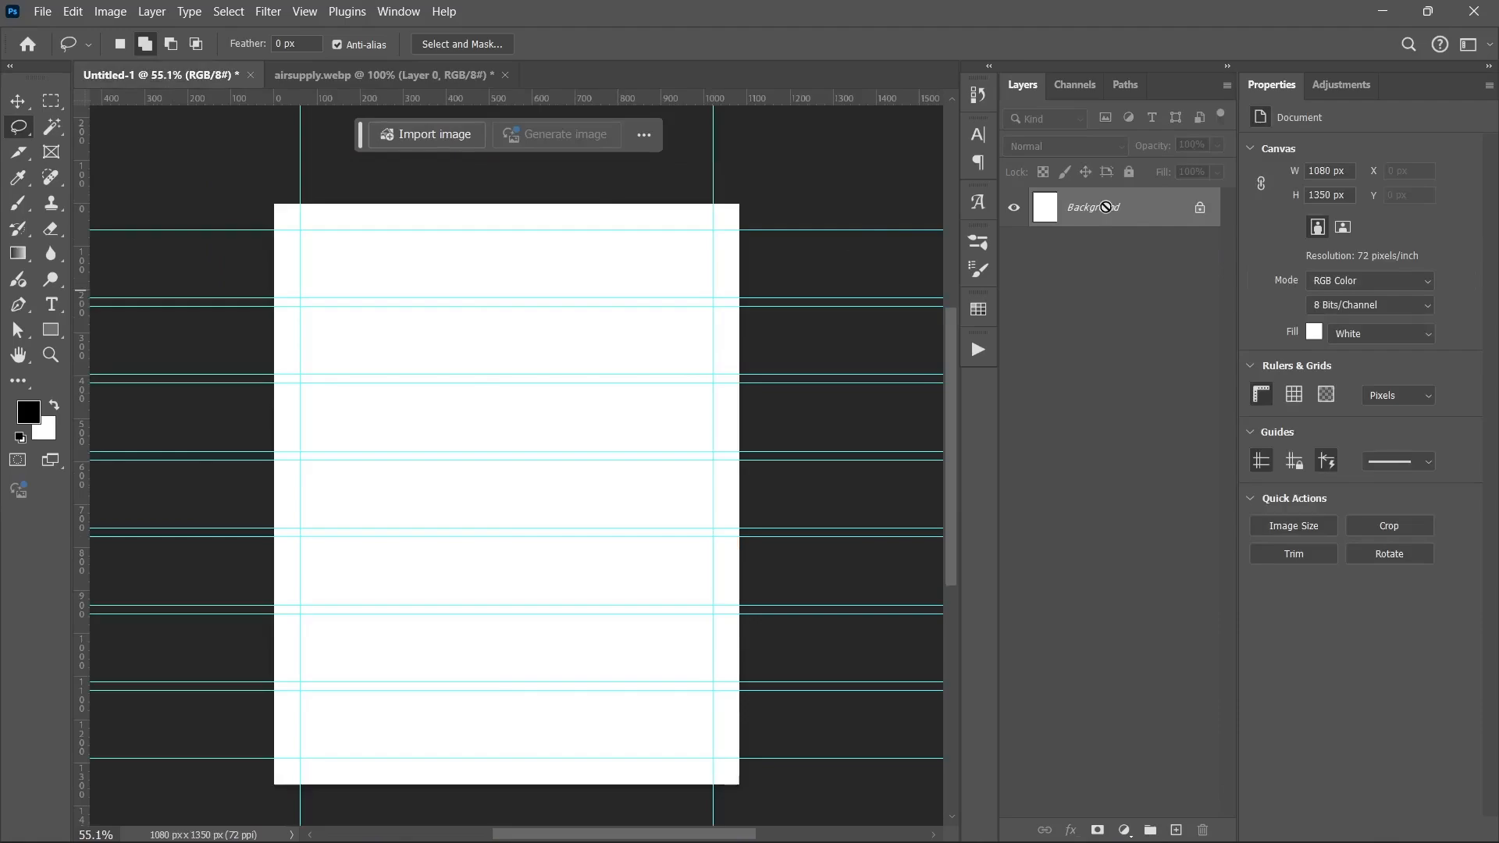
pyautogui.moveTo(1106, 207); pyautogui.dragTo(1107, 209)
pyautogui.click(1013, 207)
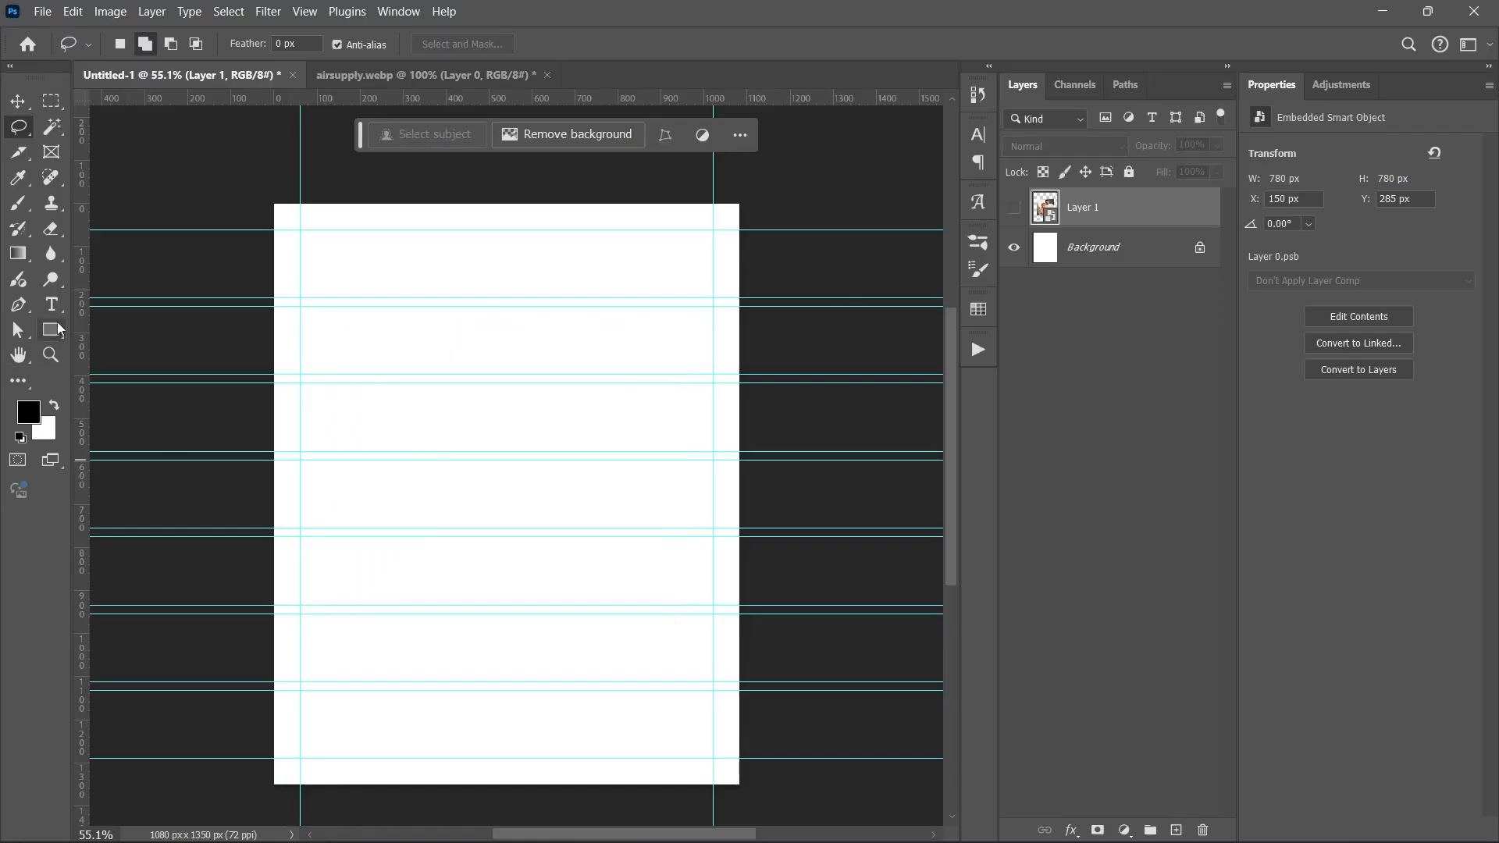
# Step: Draw a black 960 x 872 px rectangle snapped to the margin guides, with the photo layer above it
pyautogui.click(51, 330)
pyautogui.moveTo(322, 269); pyautogui.dragTo(688, 635)
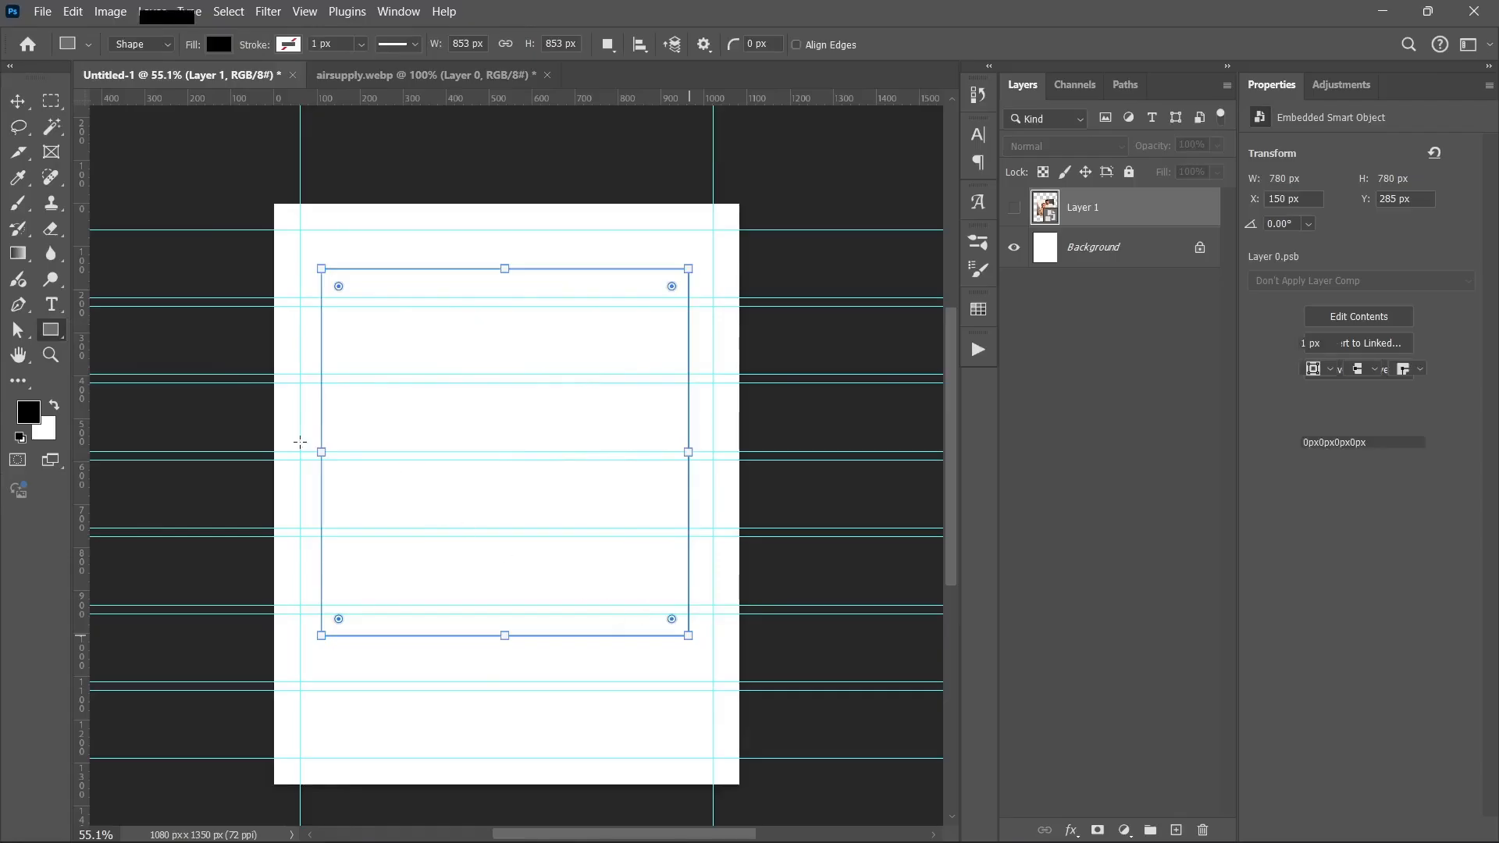
pyautogui.moveTo(320, 451); pyautogui.dragTo(300, 452)
pyautogui.moveTo(687, 452); pyautogui.dragTo(713, 452)
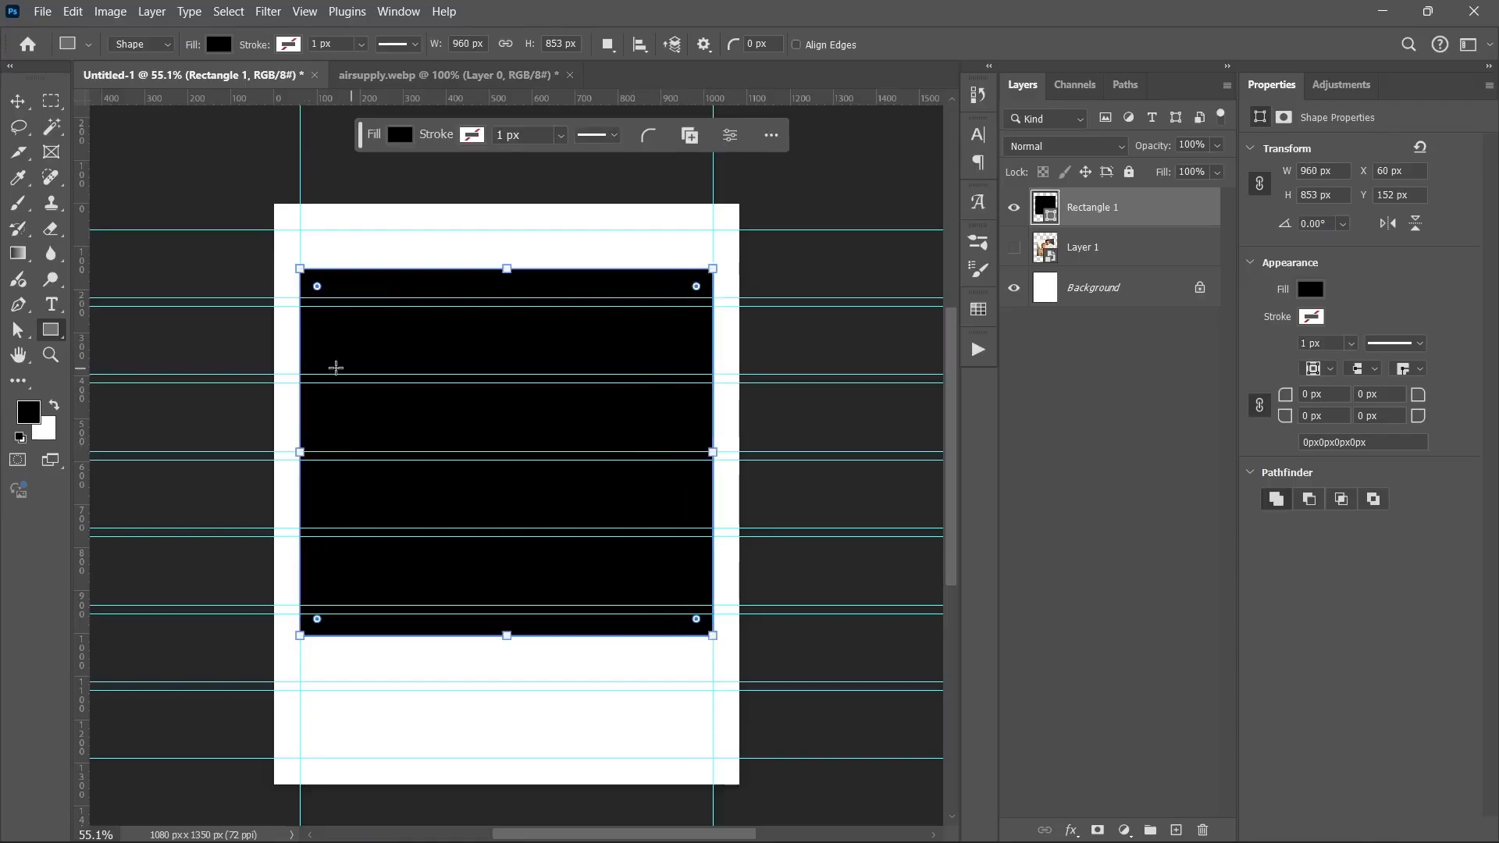
pyautogui.moveTo(512, 269); pyautogui.dragTo(506, 306)
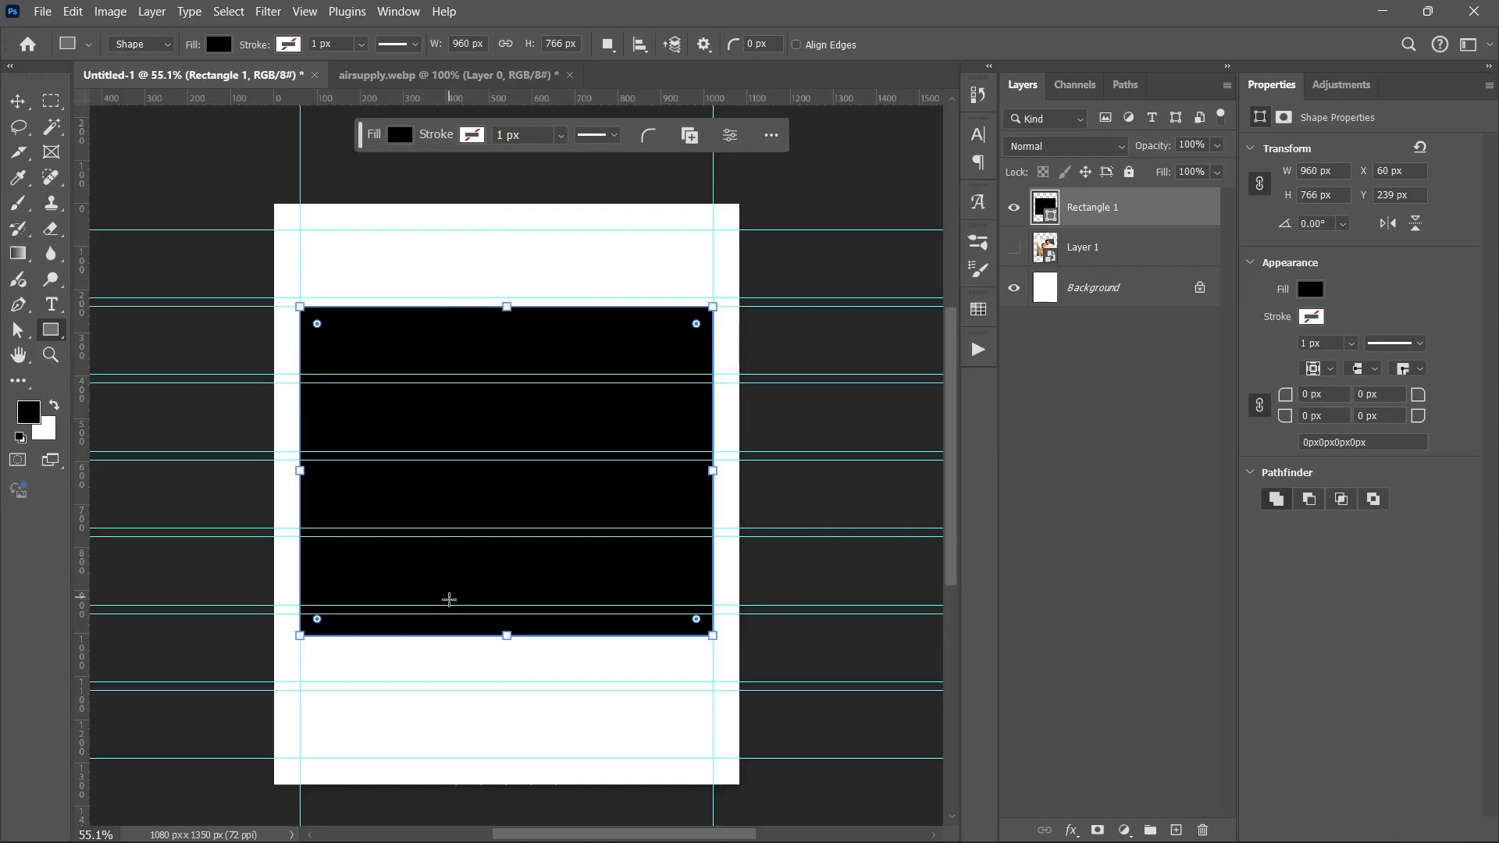
pyautogui.moveTo(507, 637); pyautogui.dragTo(500, 675)
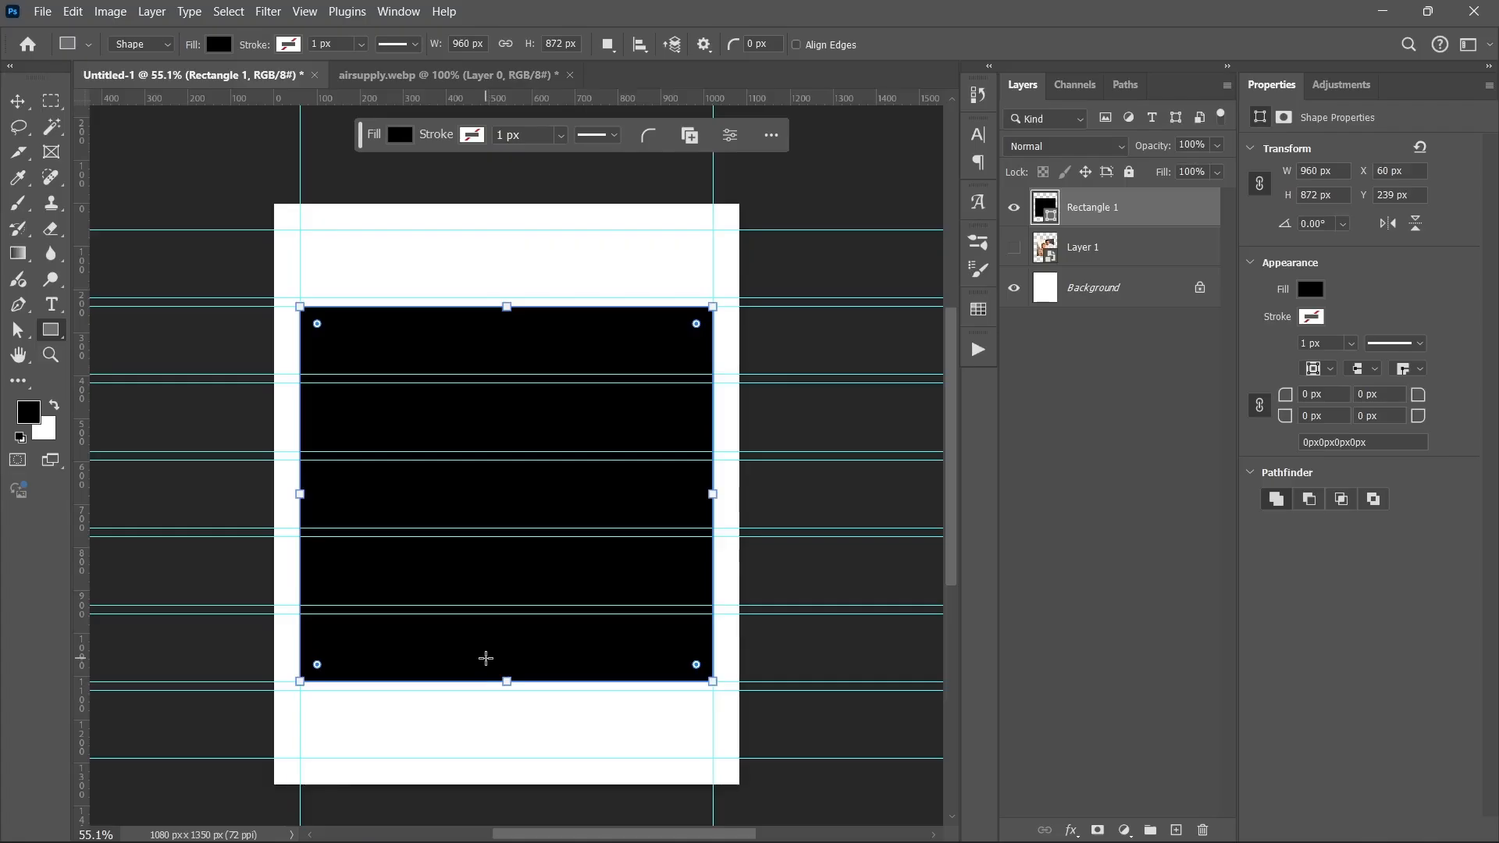
pyautogui.moveTo(1066, 238); pyautogui.dragTo(1061, 205)
# Step: Show the photo, clip it to the black rectangle, and scale it up to fill the frame
pyautogui.click(1014, 208)
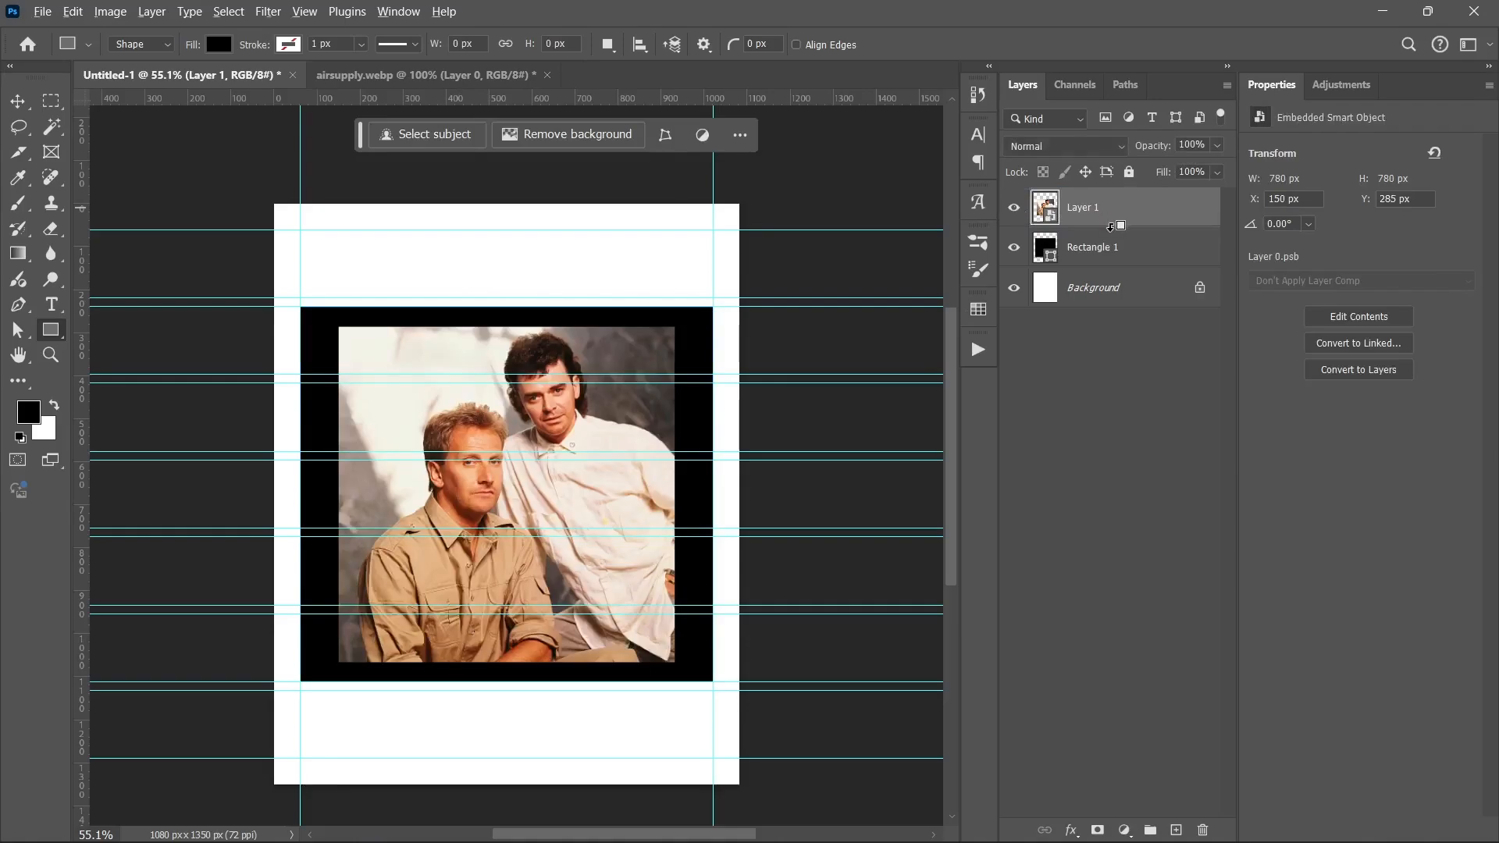
pyautogui.keyDown('alt'); pyautogui.click(1111, 227); pyautogui.keyUp('alt')
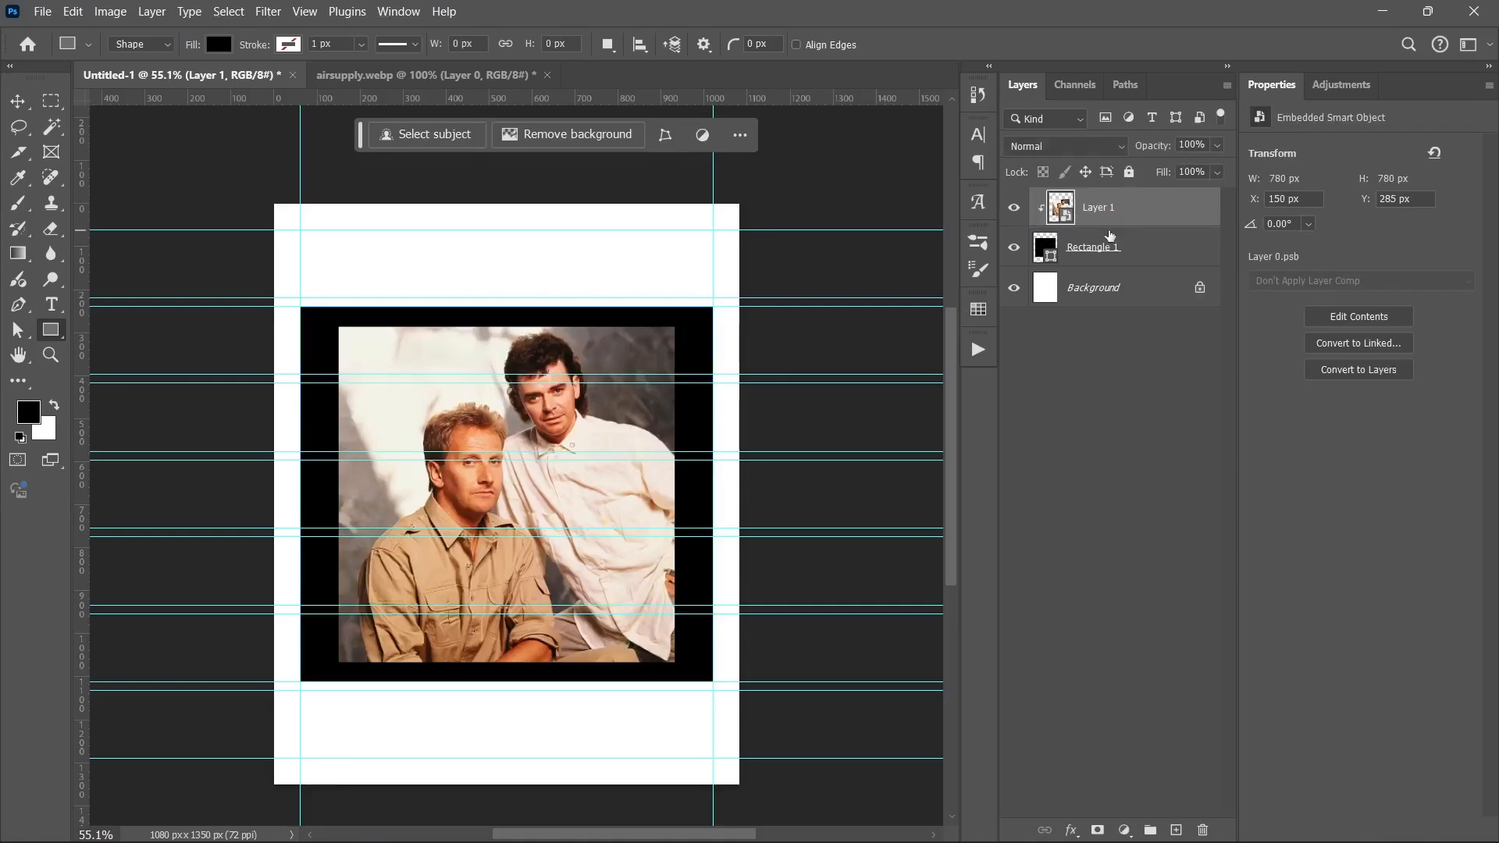
pyautogui.click(23, 108)
pyautogui.hotkey('ctrl', 't')
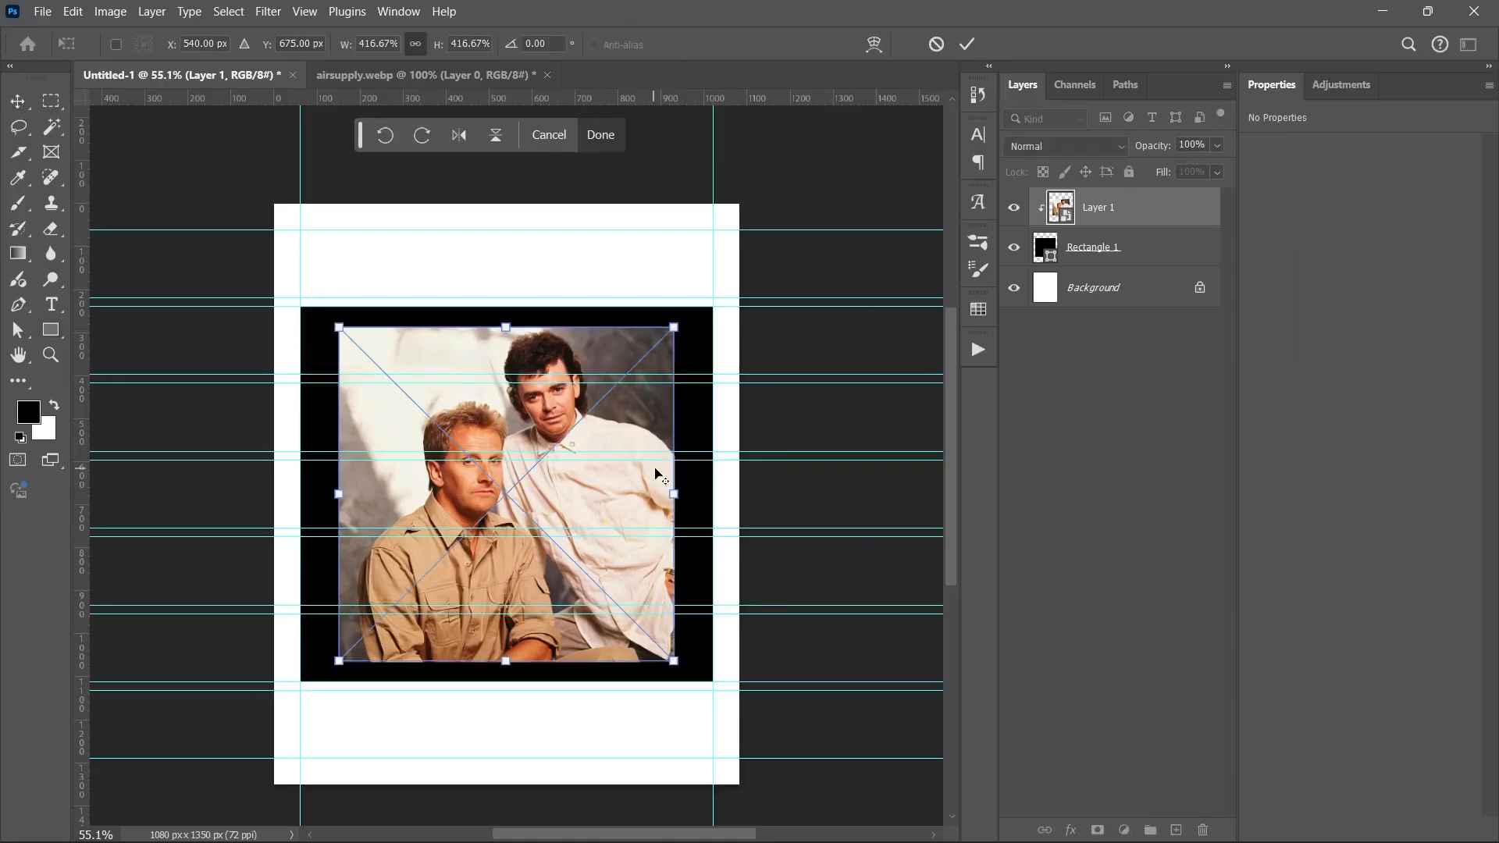
pyautogui.moveTo(676, 493); pyautogui.dragTo(712, 494)
pyautogui.press('Return')
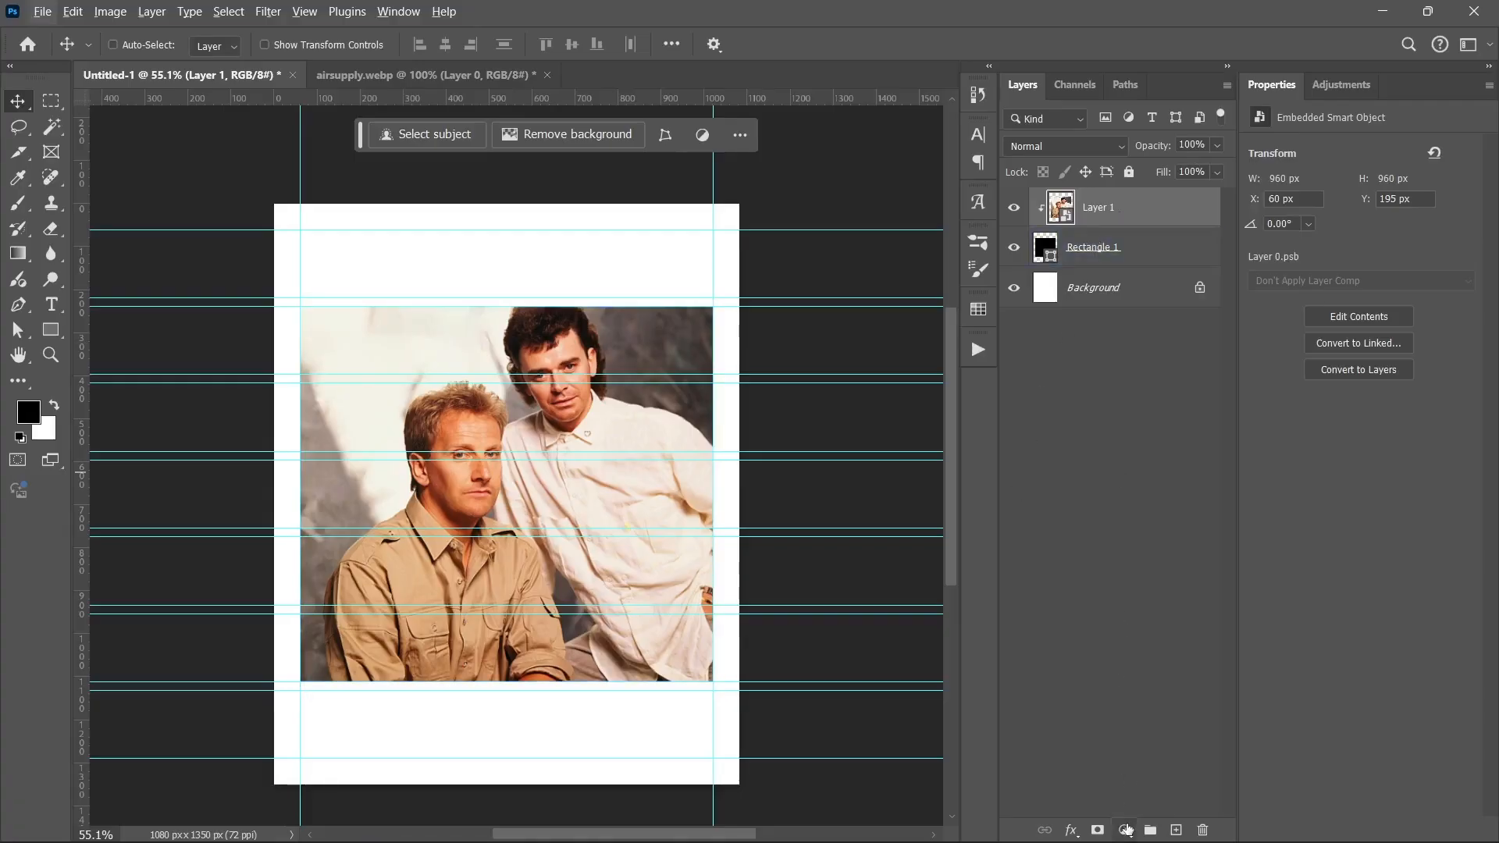
pyautogui.click(1091, 451)
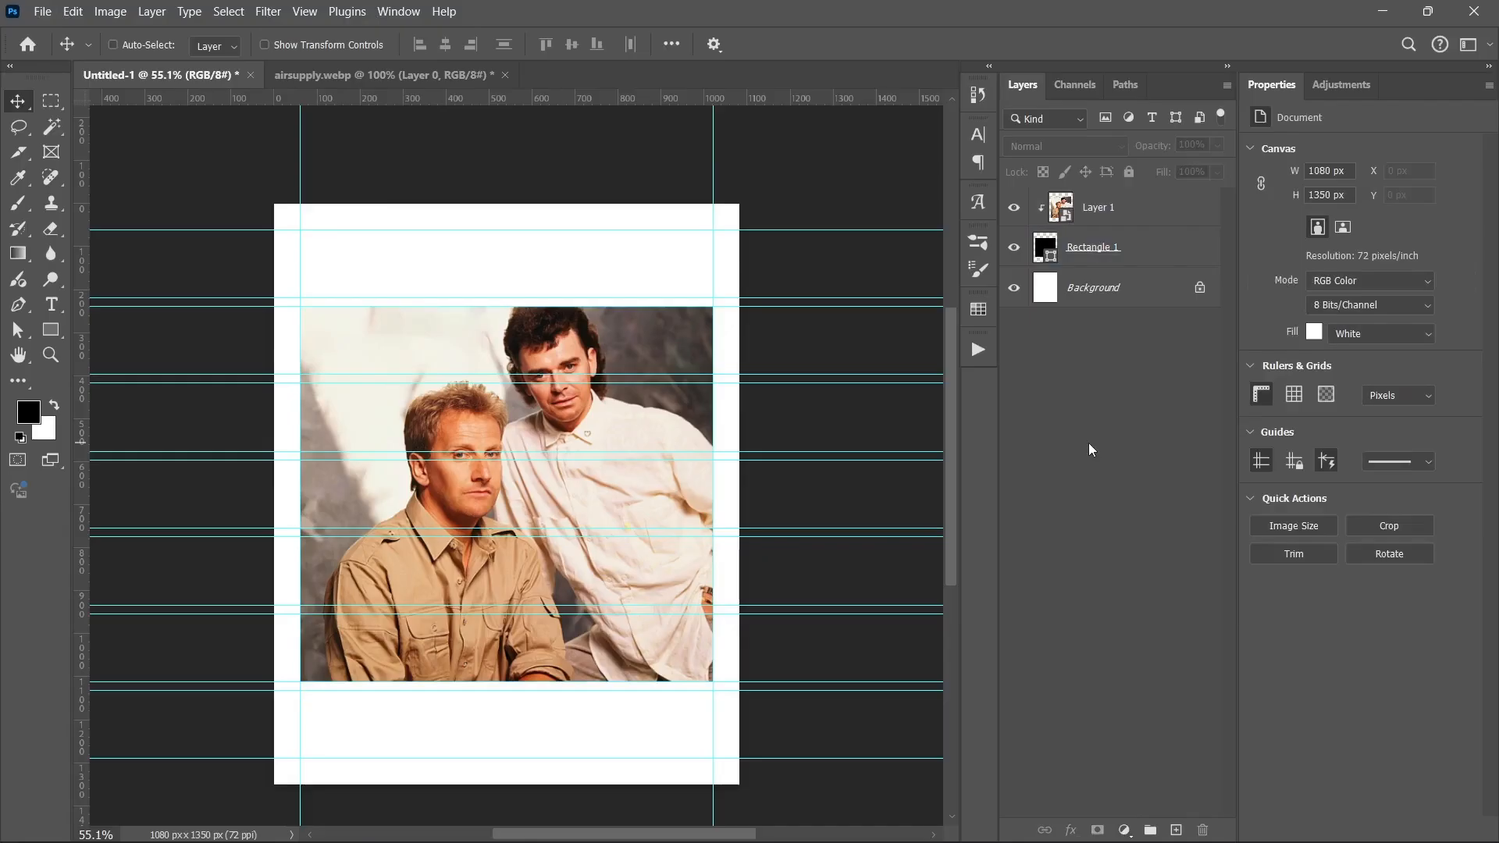
# Step: Bring up Air Supply.txt in Notepad and select the coordinates line
pyautogui.moveTo(741, 825)
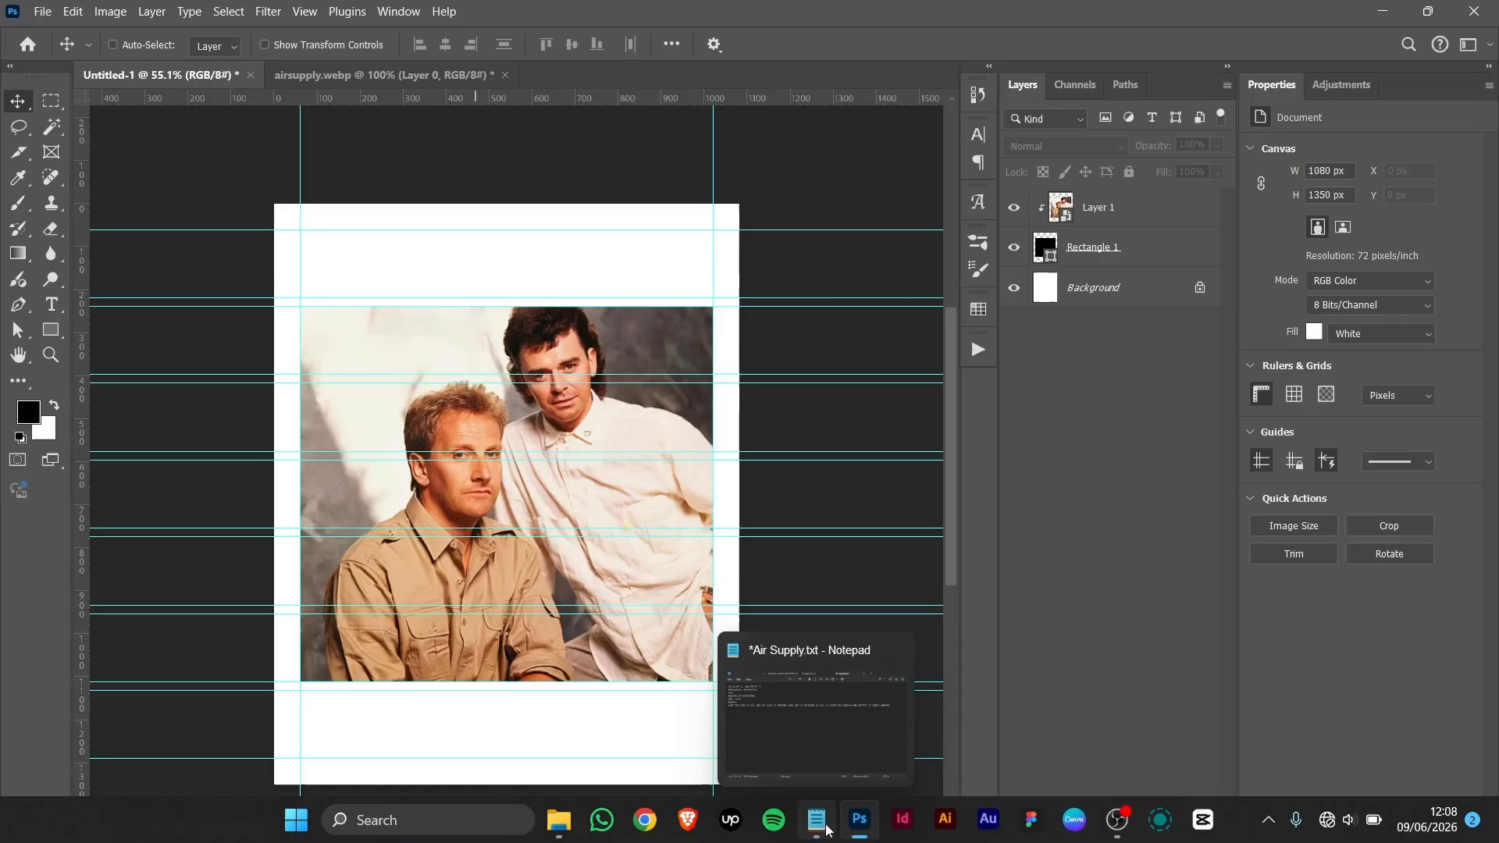
pyautogui.click(826, 829)
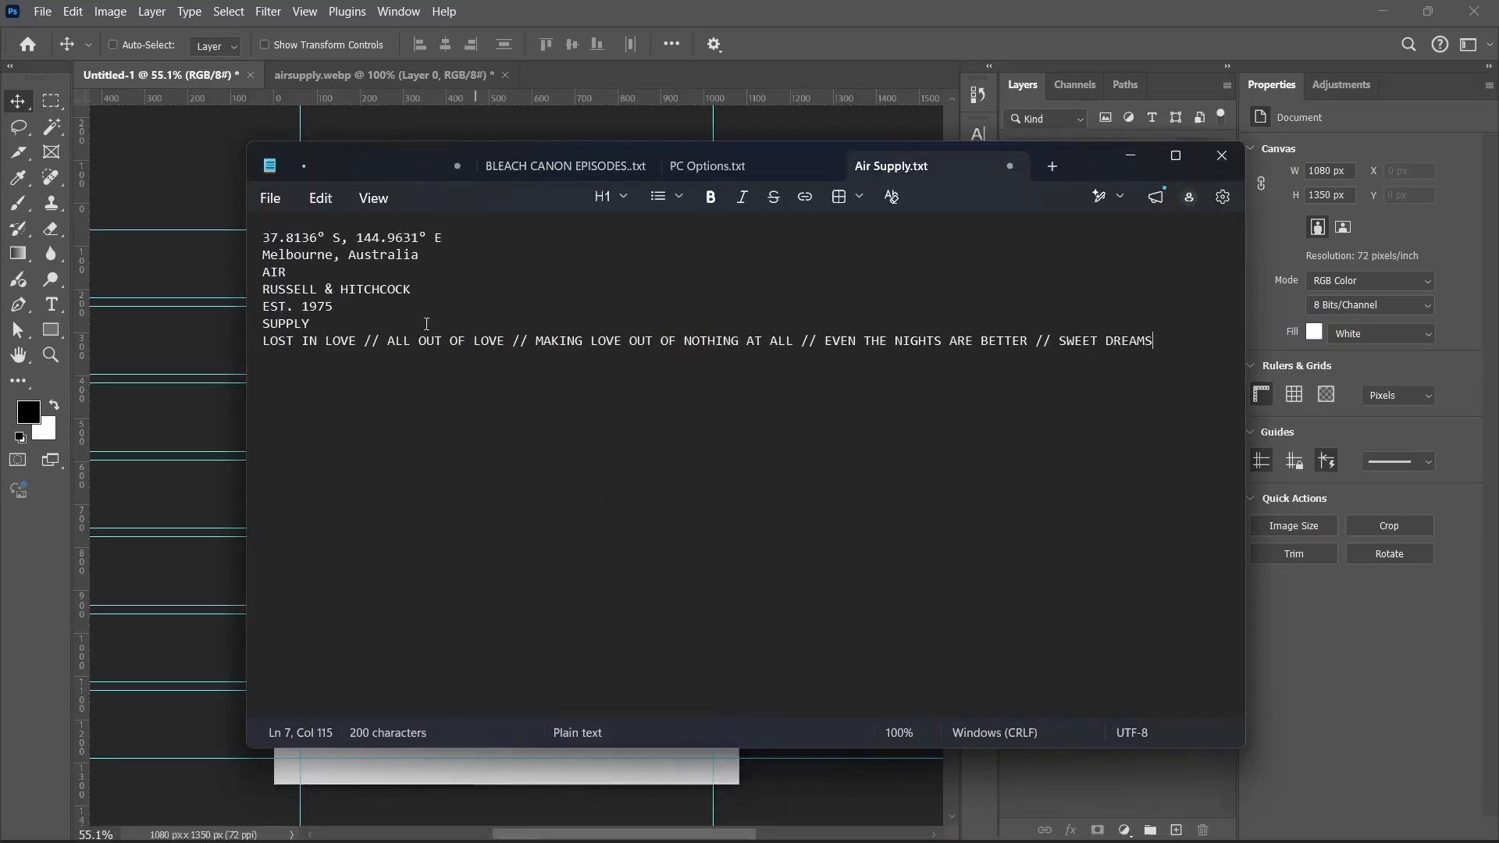
pyautogui.click(467, 234)
pyautogui.tripleClick(467, 234)
pyautogui.hotkey('ctrl', 'c')
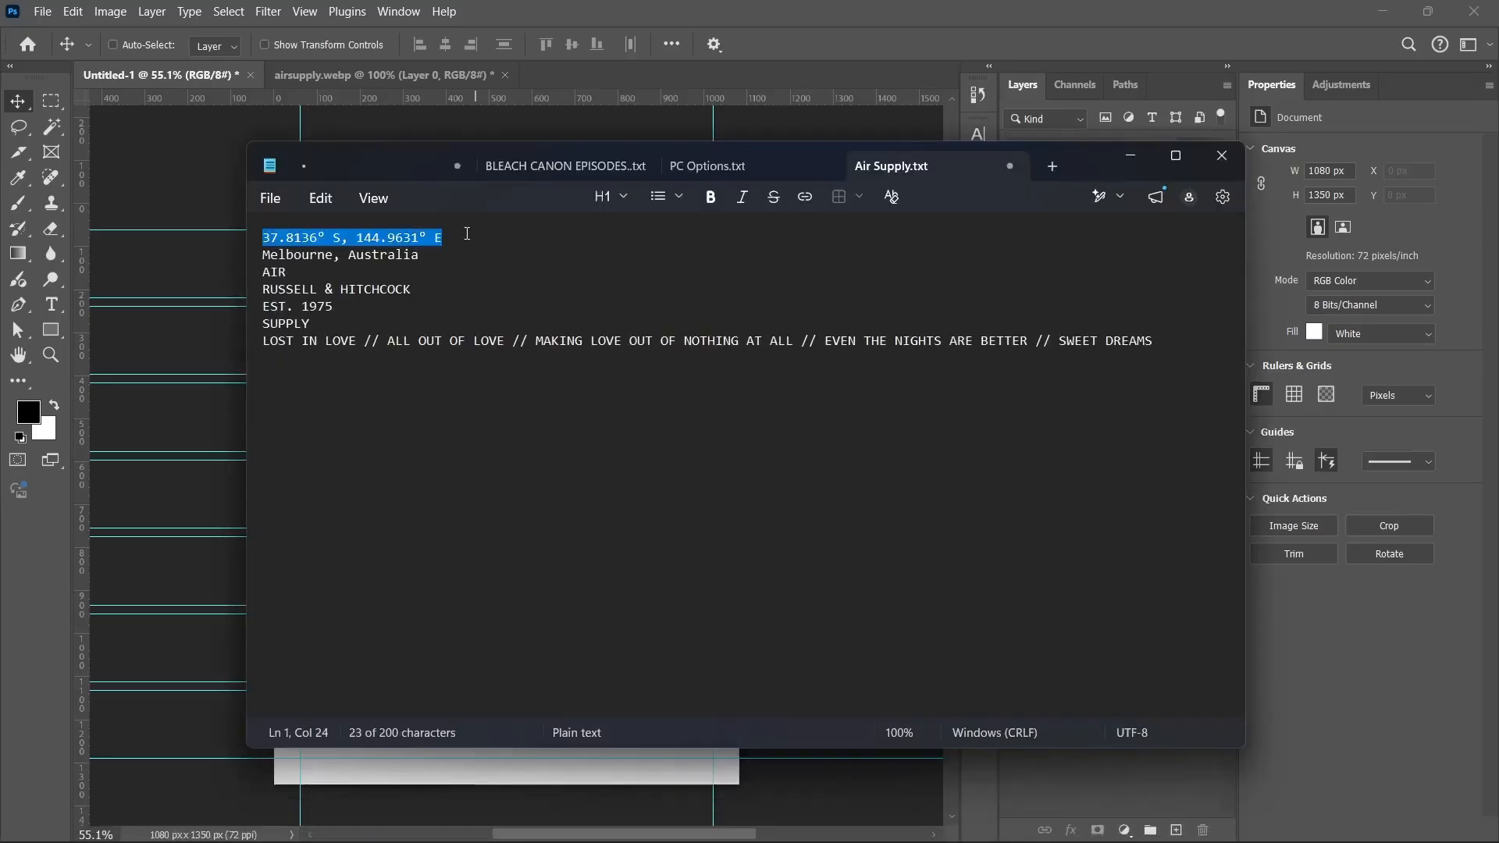
# Step: Paste the coordinates 37.8136° S, 144.9631° E as a new left-aligned text layer
pyautogui.click(1131, 156)
pyautogui.click(51, 305)
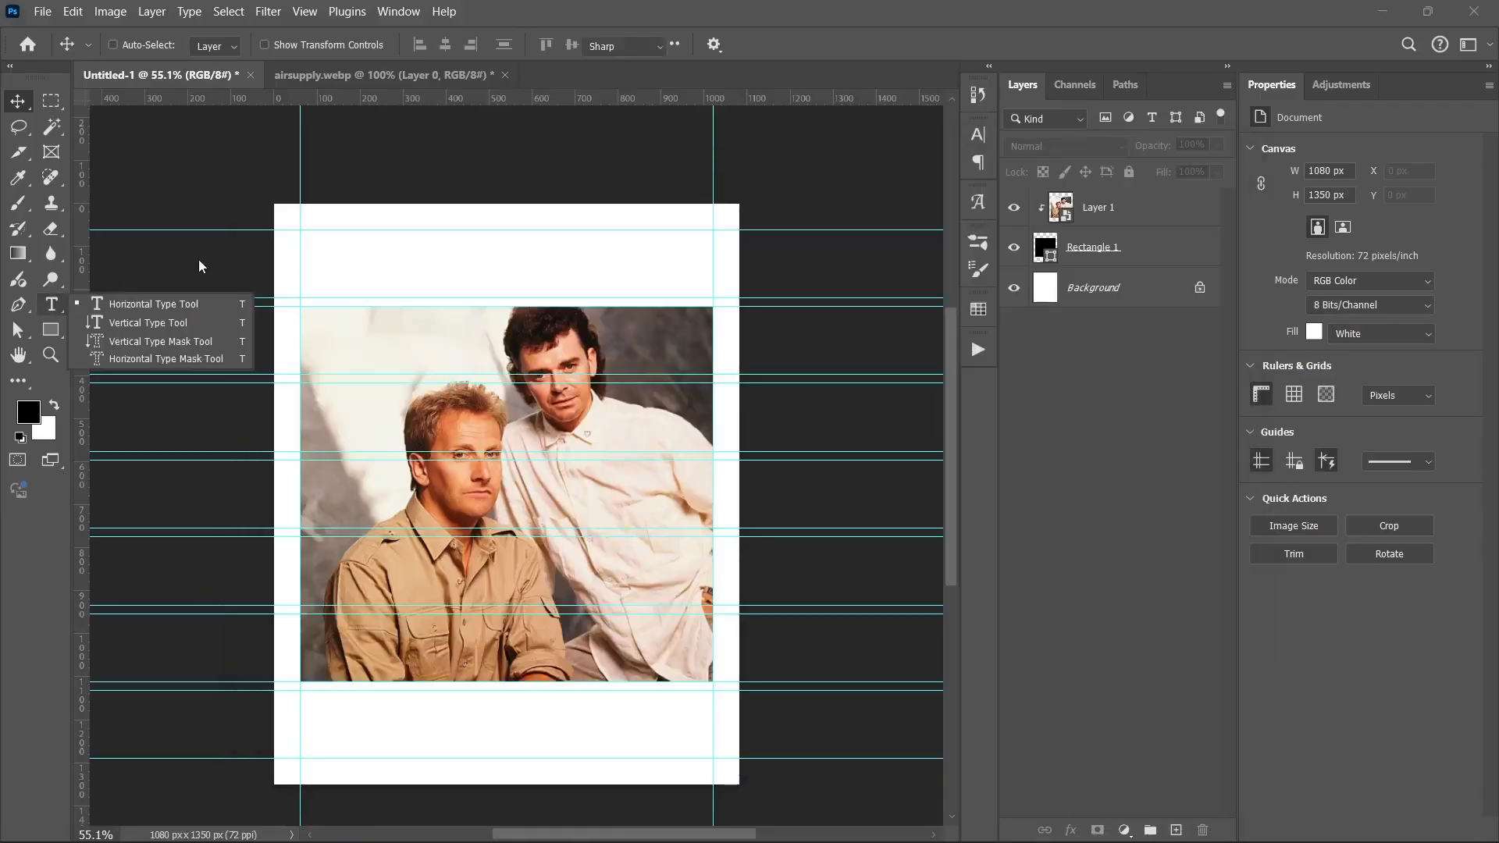
pyautogui.click(318, 251)
pyautogui.hotkey('ctrl', 'v')
pyautogui.hotkey('ctrl', 'a')
pyautogui.hotkey('ctrl', 'v')
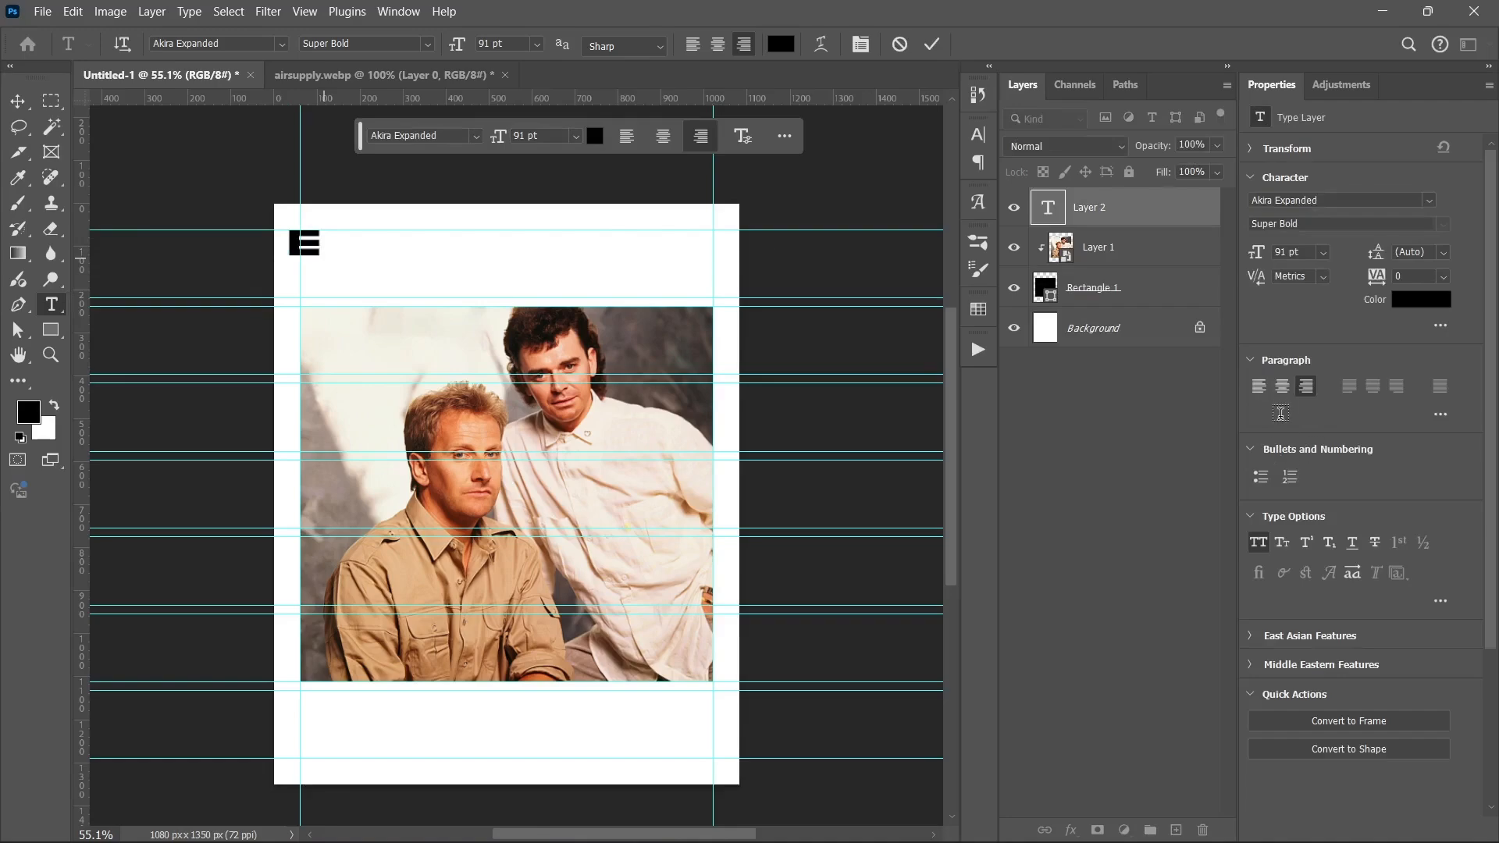
pyautogui.click(1259, 387)
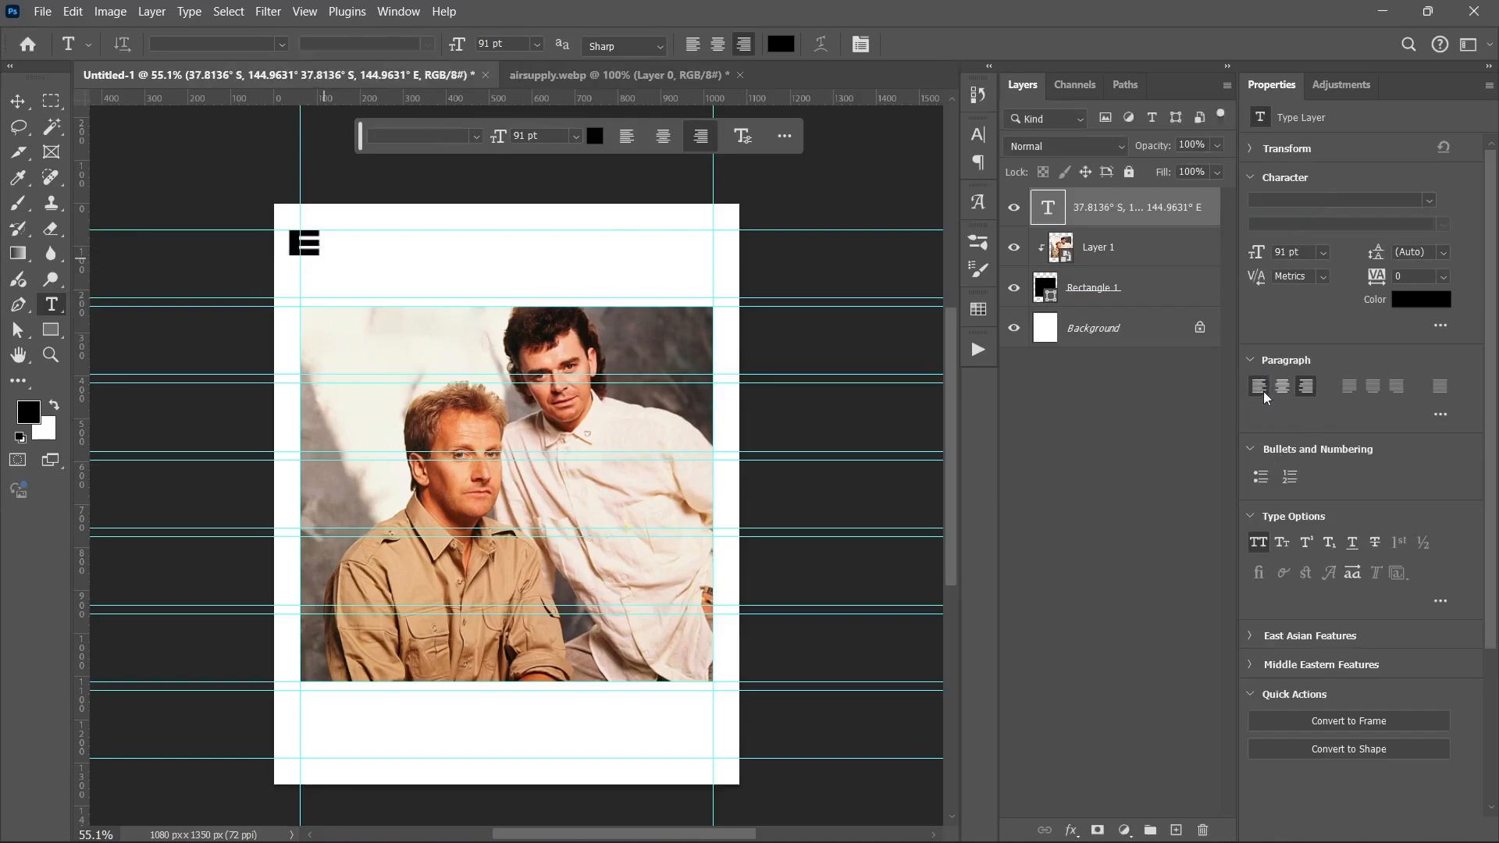
# Step: Move the coordinates text into the poster and set it to 18 pt
pyautogui.click(17, 101)
pyautogui.hotkey('ctrl', 't')
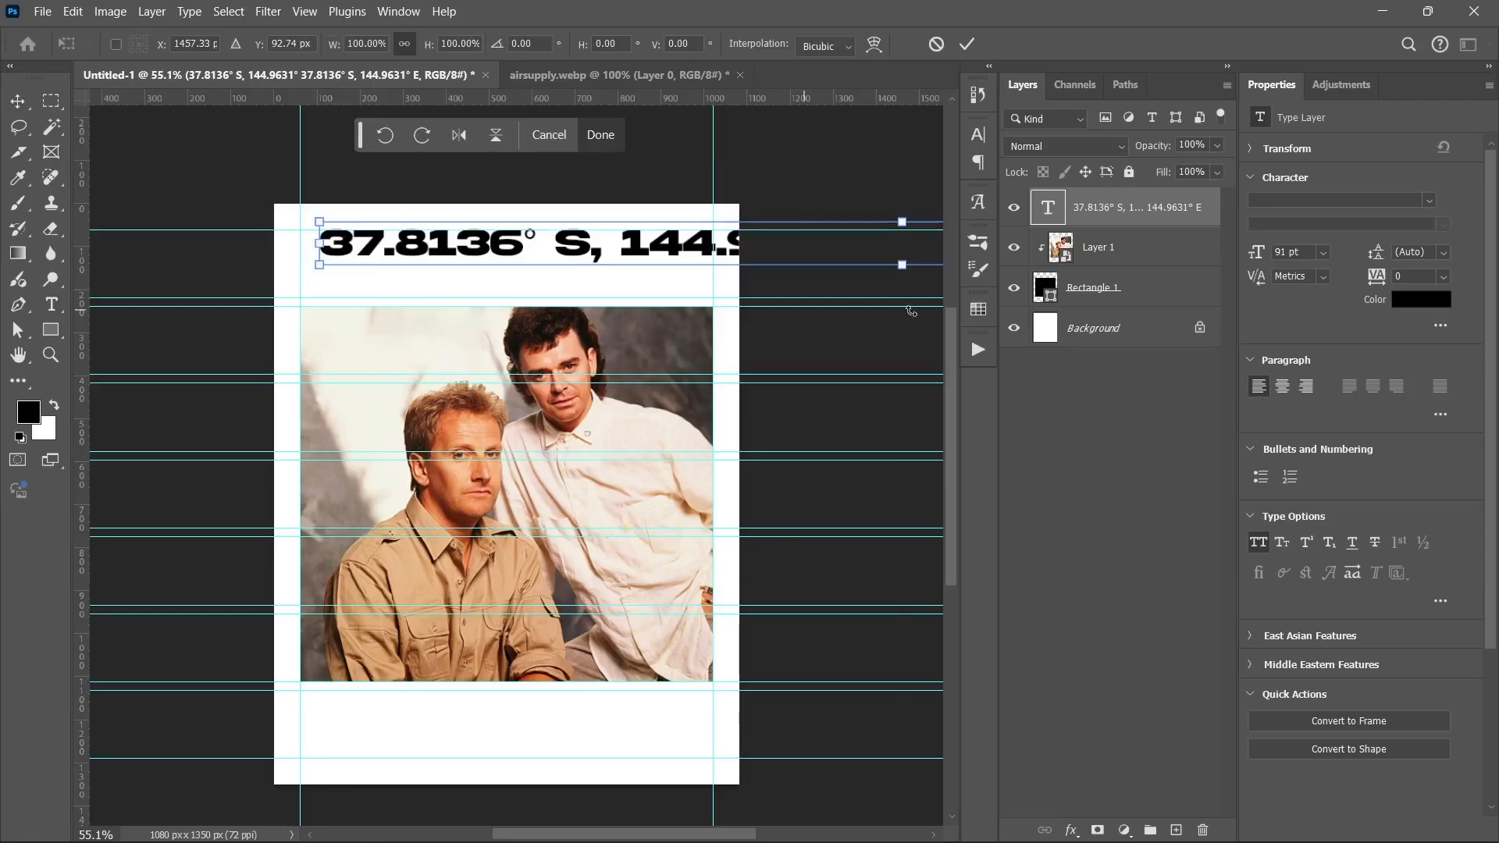
pyautogui.moveTo(761, 261); pyautogui.dragTo(467, 267)
pyautogui.click(966, 44)
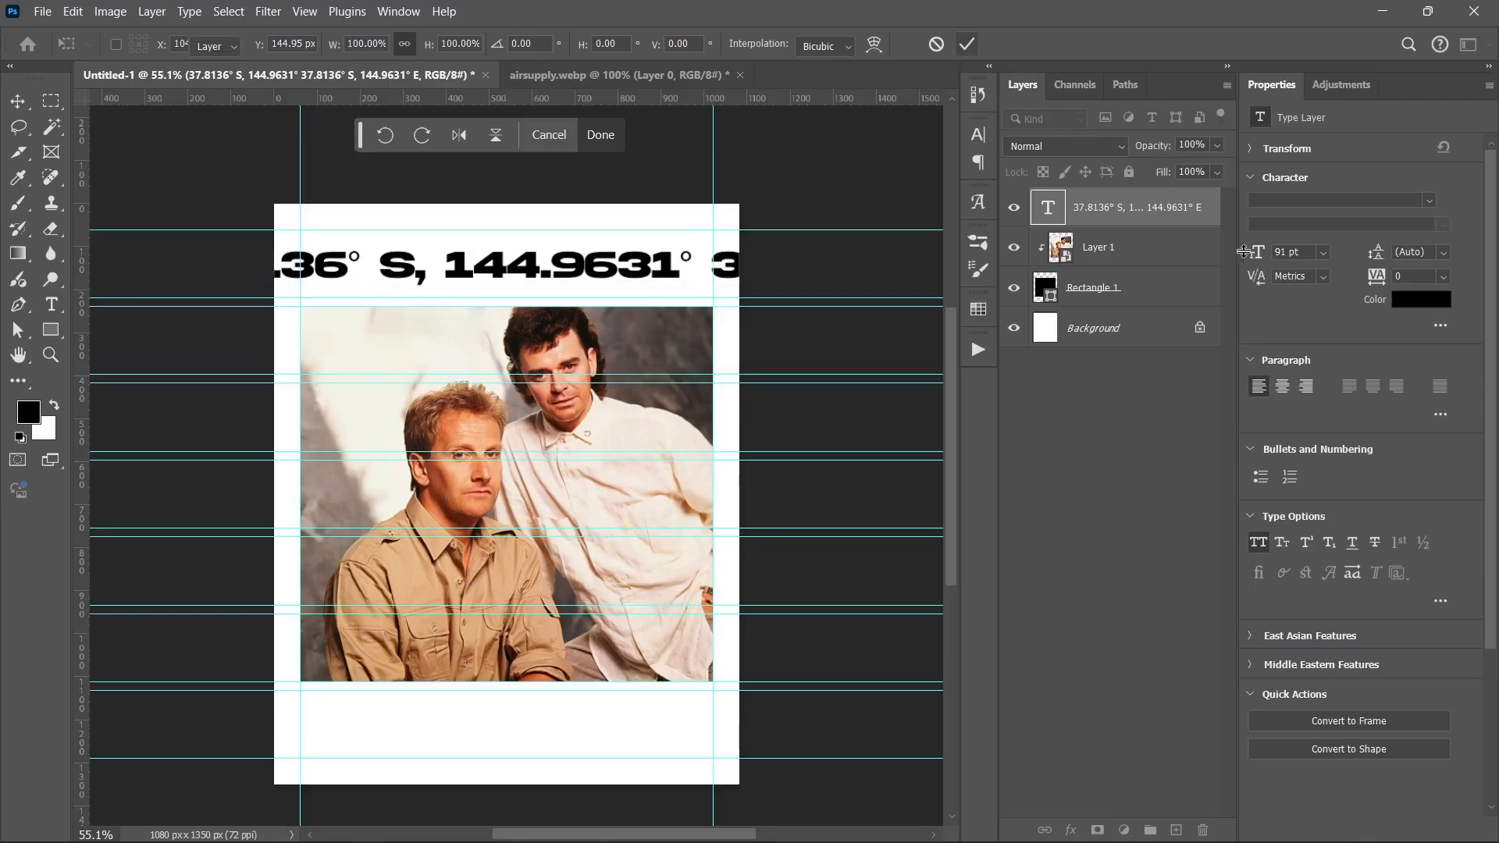
pyautogui.click(1325, 252)
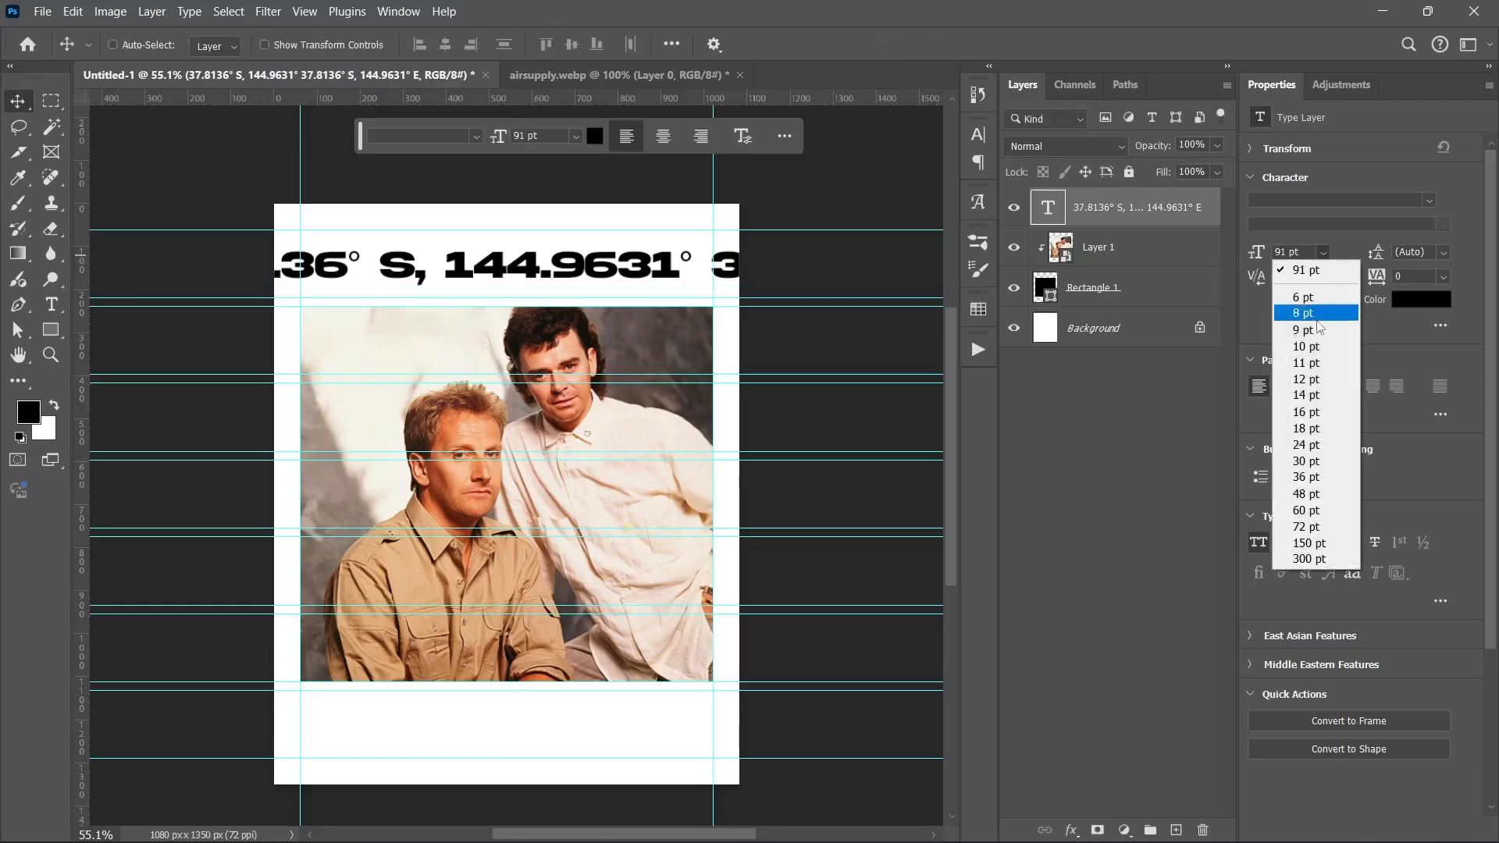
pyautogui.click(1306, 428)
# Step: Replace the doubled text with one coordinates line and align it to the top-left margin guides
pyautogui.moveTo(360, 282); pyautogui.dragTo(571, 246)
pyautogui.doubleClick(496, 247)
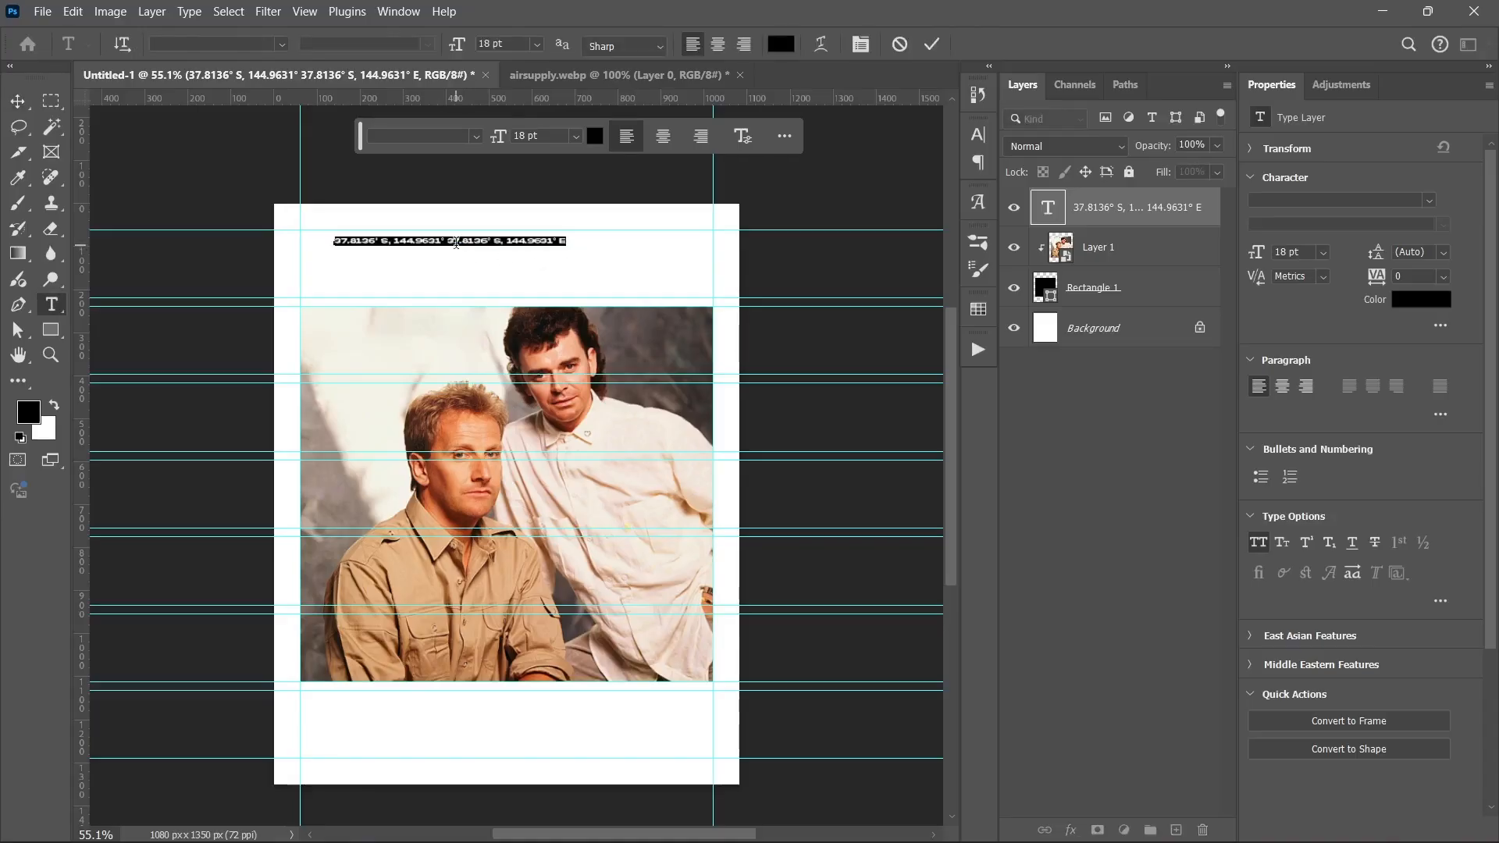
pyautogui.hotkey('ctrl', 'v')
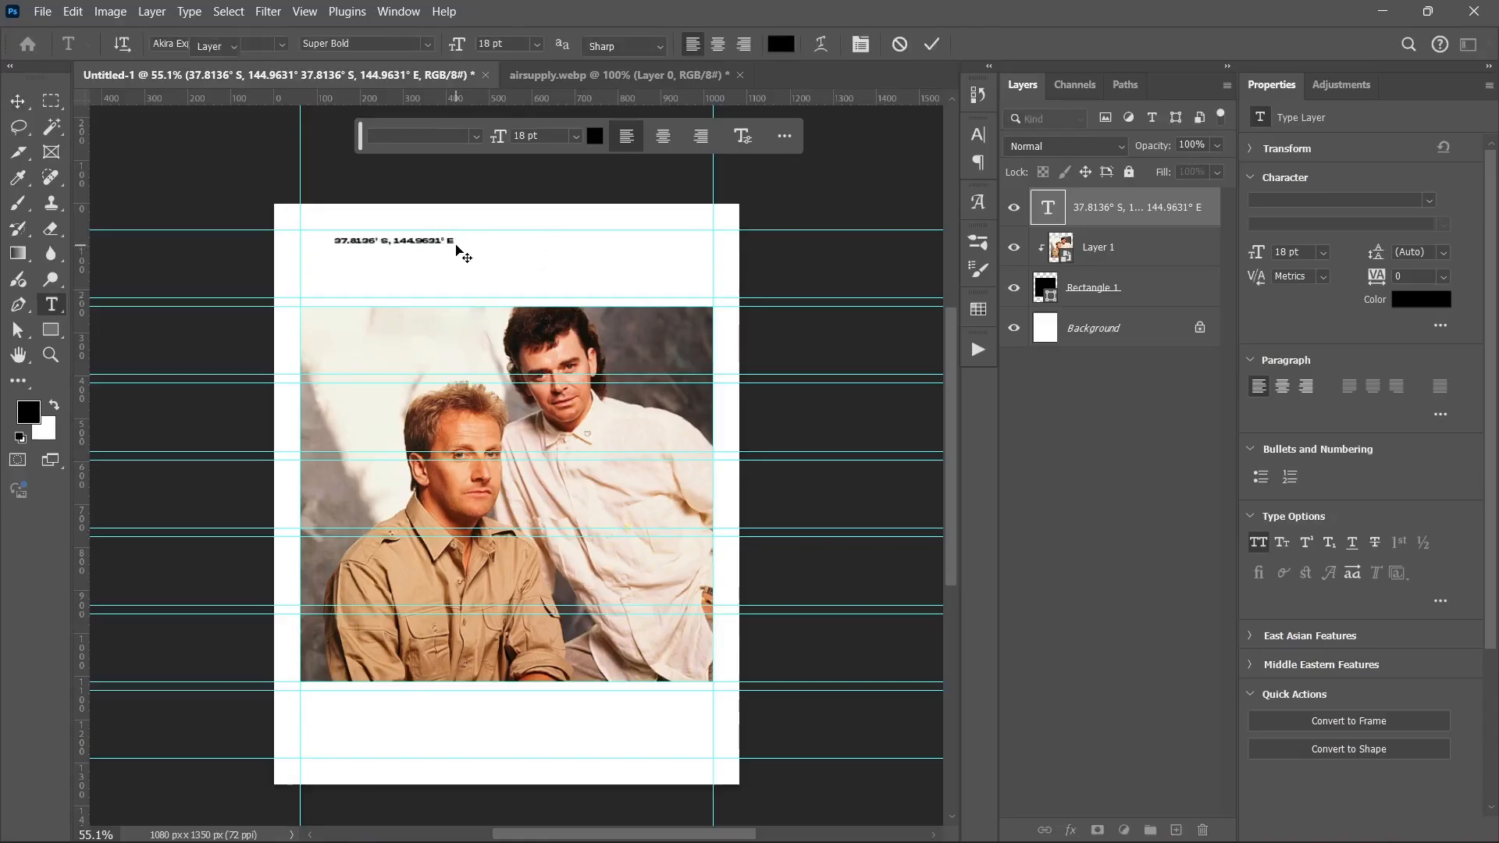
pyautogui.hotkey('ctrl', 'Return')
pyautogui.press('v')
pyautogui.moveTo(410, 249); pyautogui.dragTo(372, 240)
pyautogui.doubleClick(364, 237)
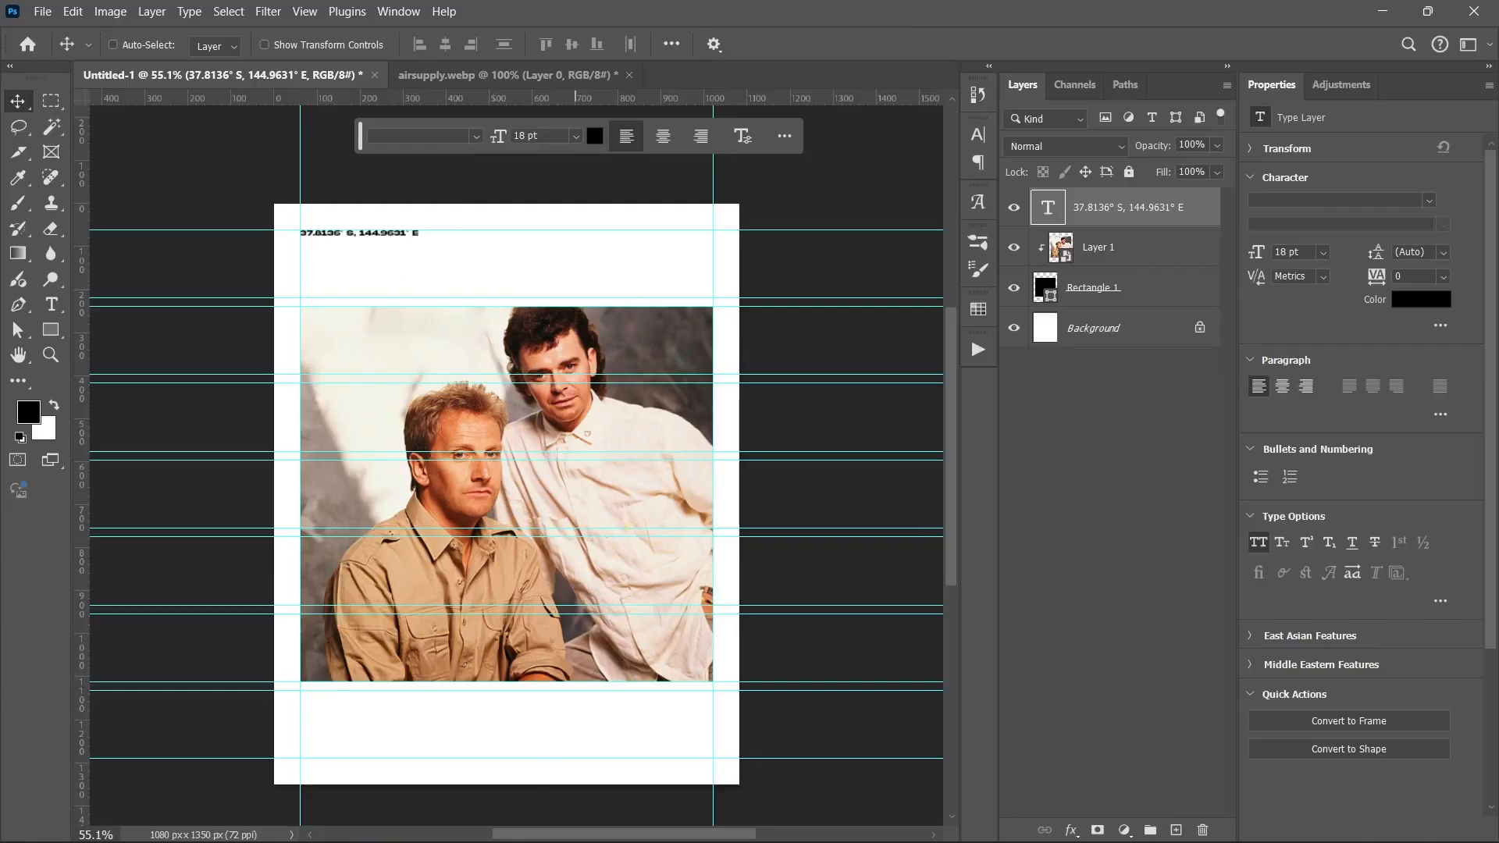
# Step: Select the Melbourne, Australia line in the Notepad notes and return to Photoshop
pyautogui.moveTo(625, 828)
pyautogui.click(817, 820)
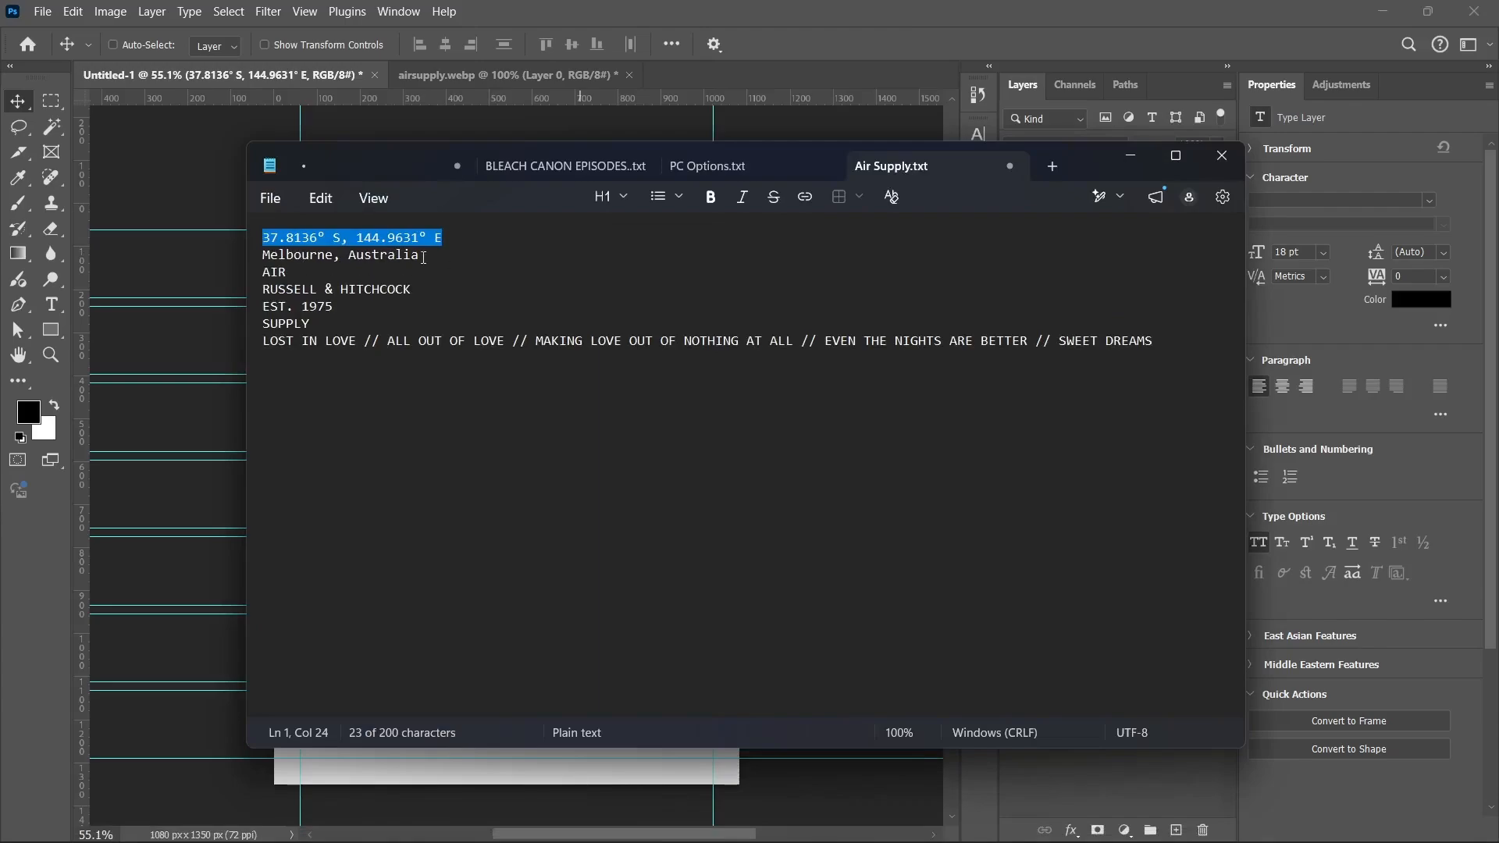
pyautogui.moveTo(423, 257); pyautogui.dragTo(244, 257)
pyautogui.hotkey('ctrl', 'c')
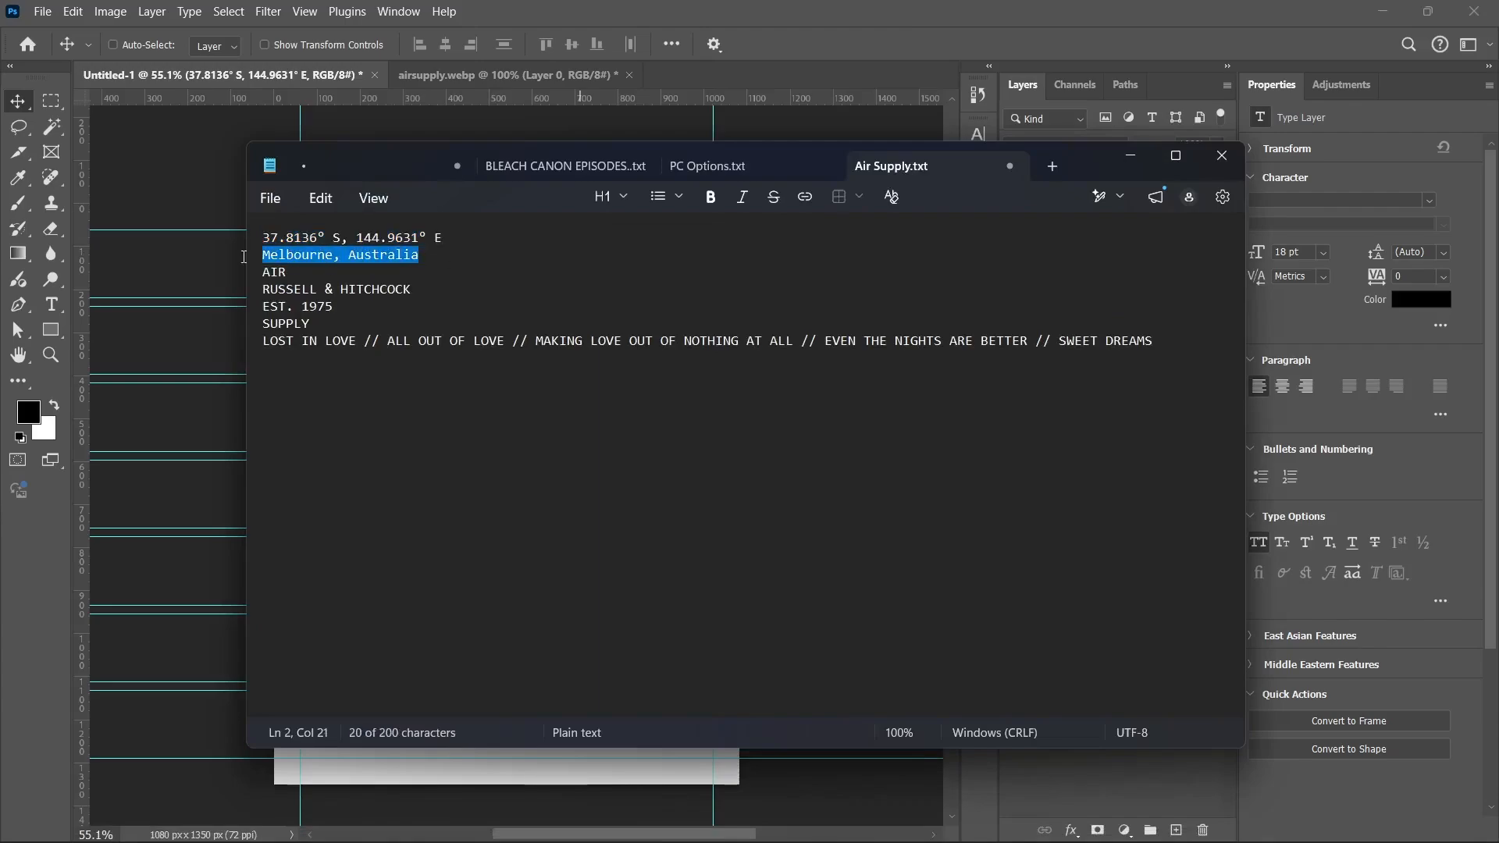
pyautogui.click(1129, 158)
# Step: Duplicate the coordinates text to the top-right and cancel the accidental Preferences dialog
pyautogui.moveTo(372, 244); pyautogui.dragTo(667, 243)
pyautogui.doubleClick(639, 235)
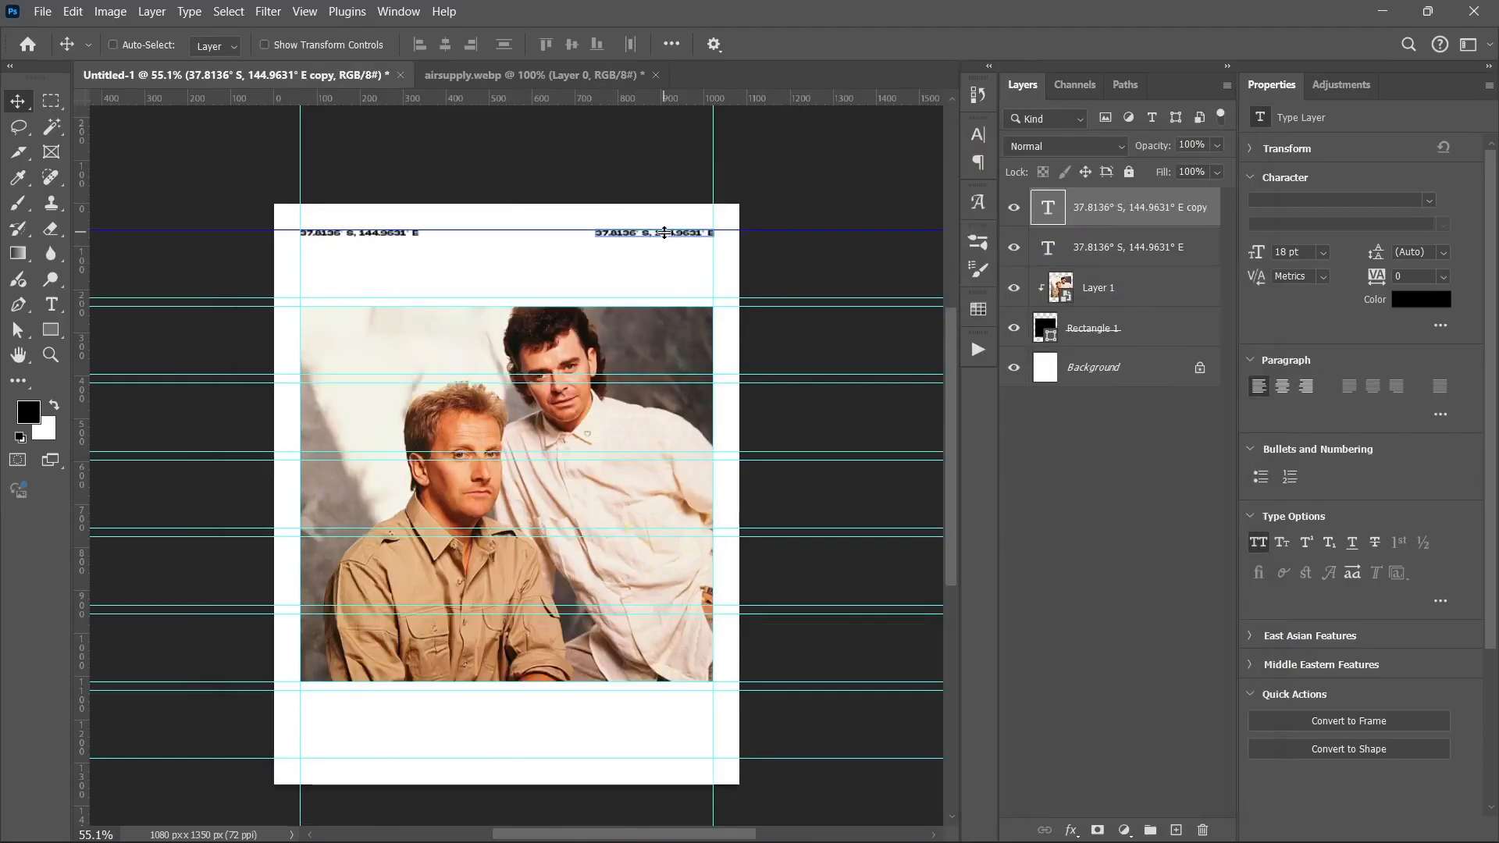
pyautogui.doubleClick(631, 260)
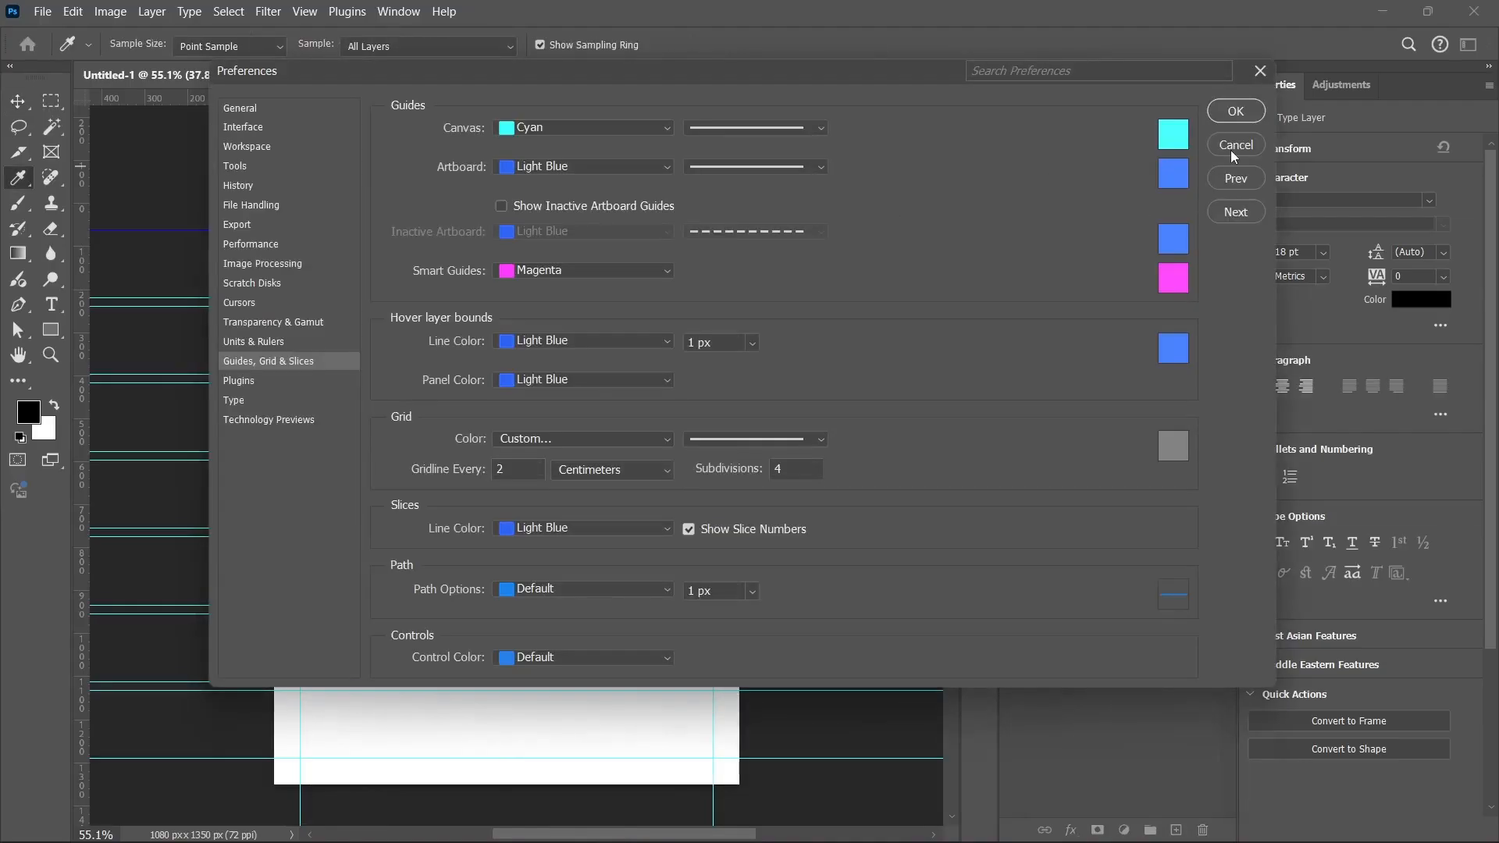
pyautogui.click(1232, 150)
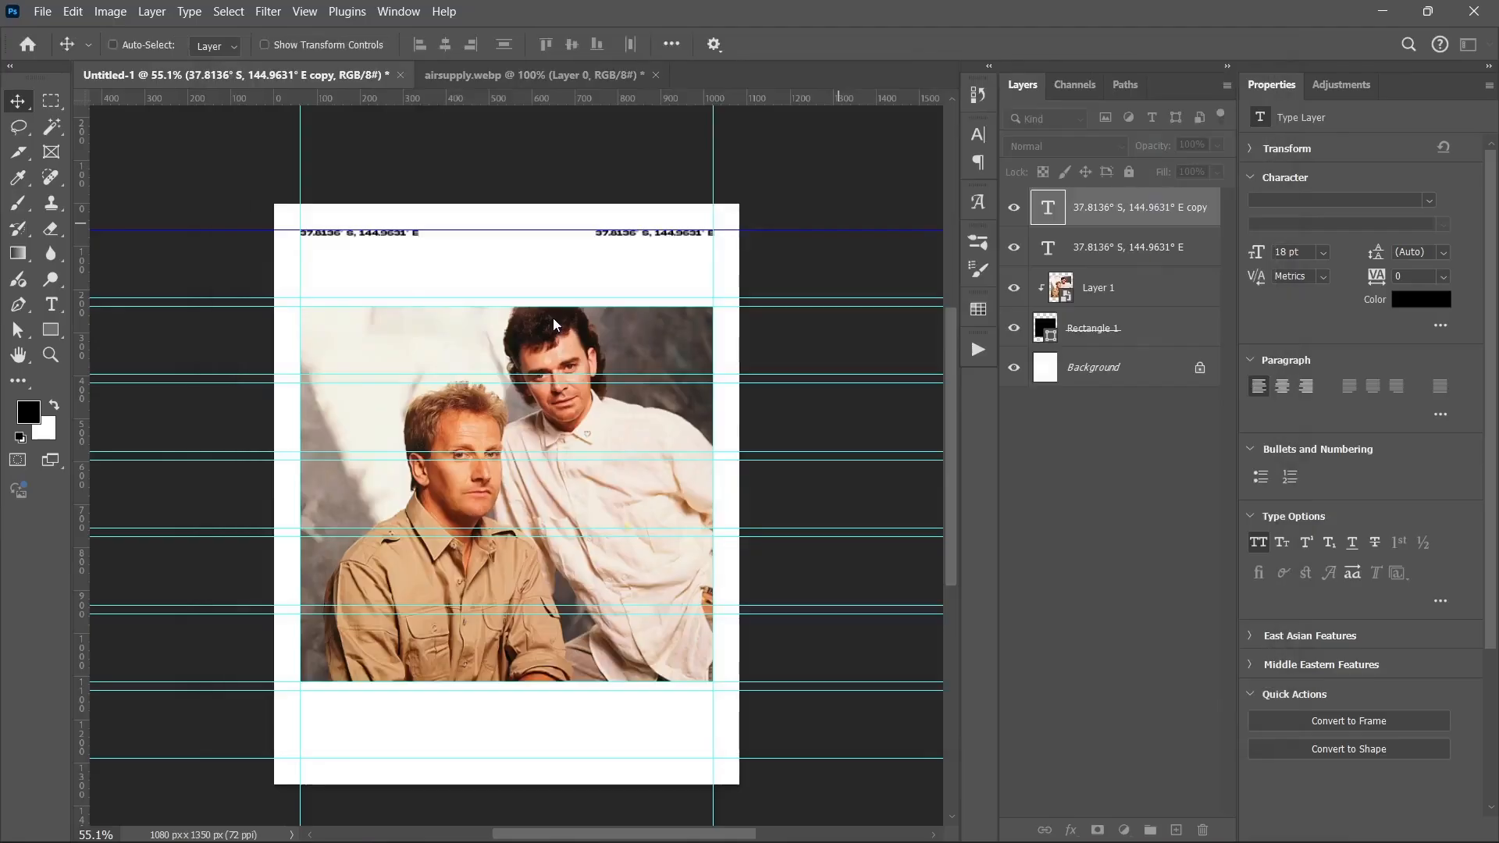
# Step: Change the right-hand text to MELBOURNE, AUSTRALIA, nudge it left, and duplicate it just below
pyautogui.doubleClick(635, 236)
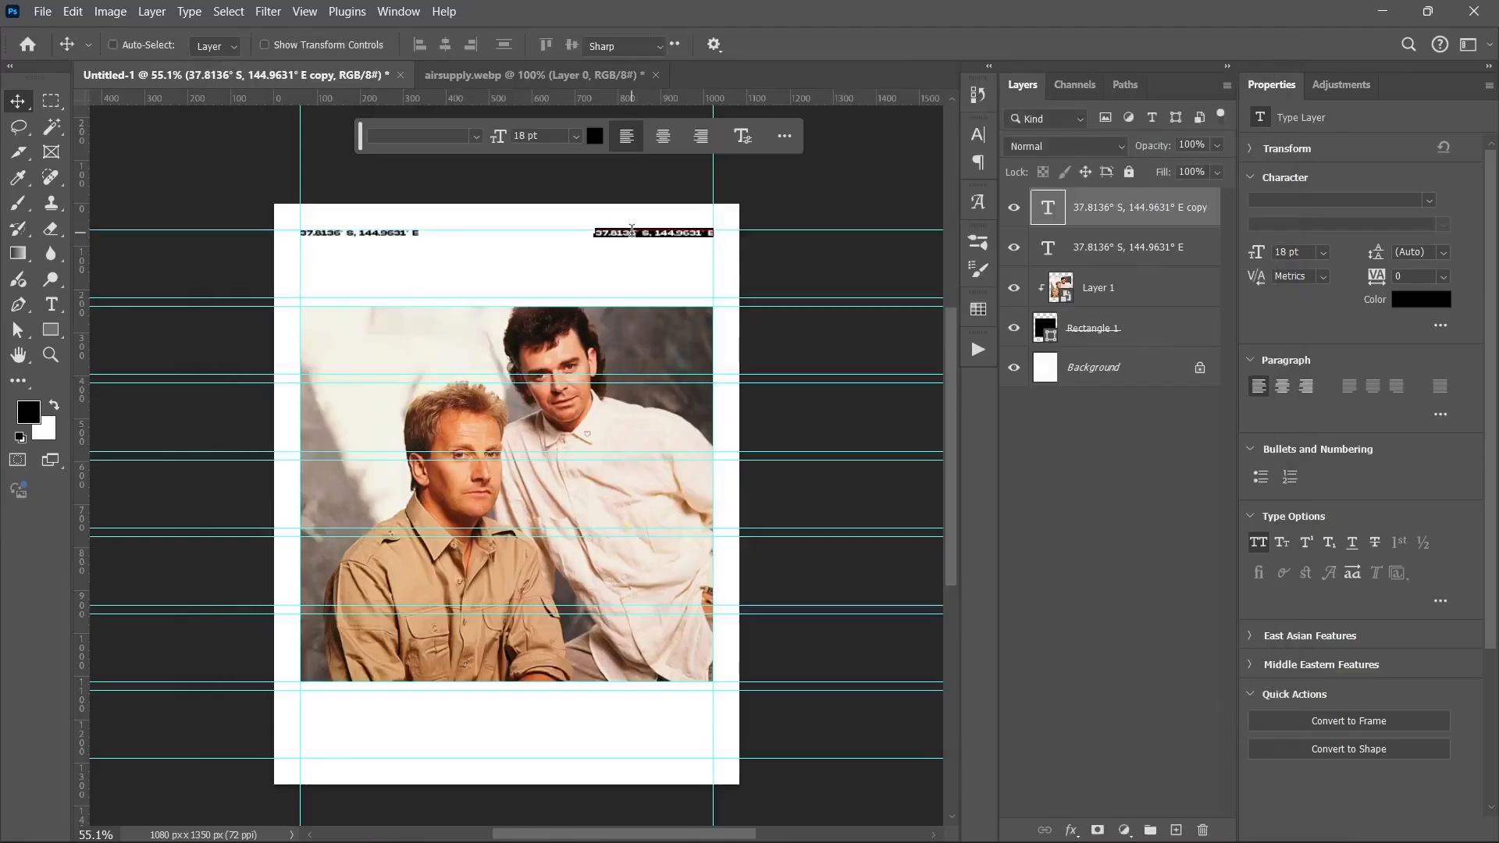
pyautogui.click(631, 231)
pyautogui.hotkey('ctrl', 'v')
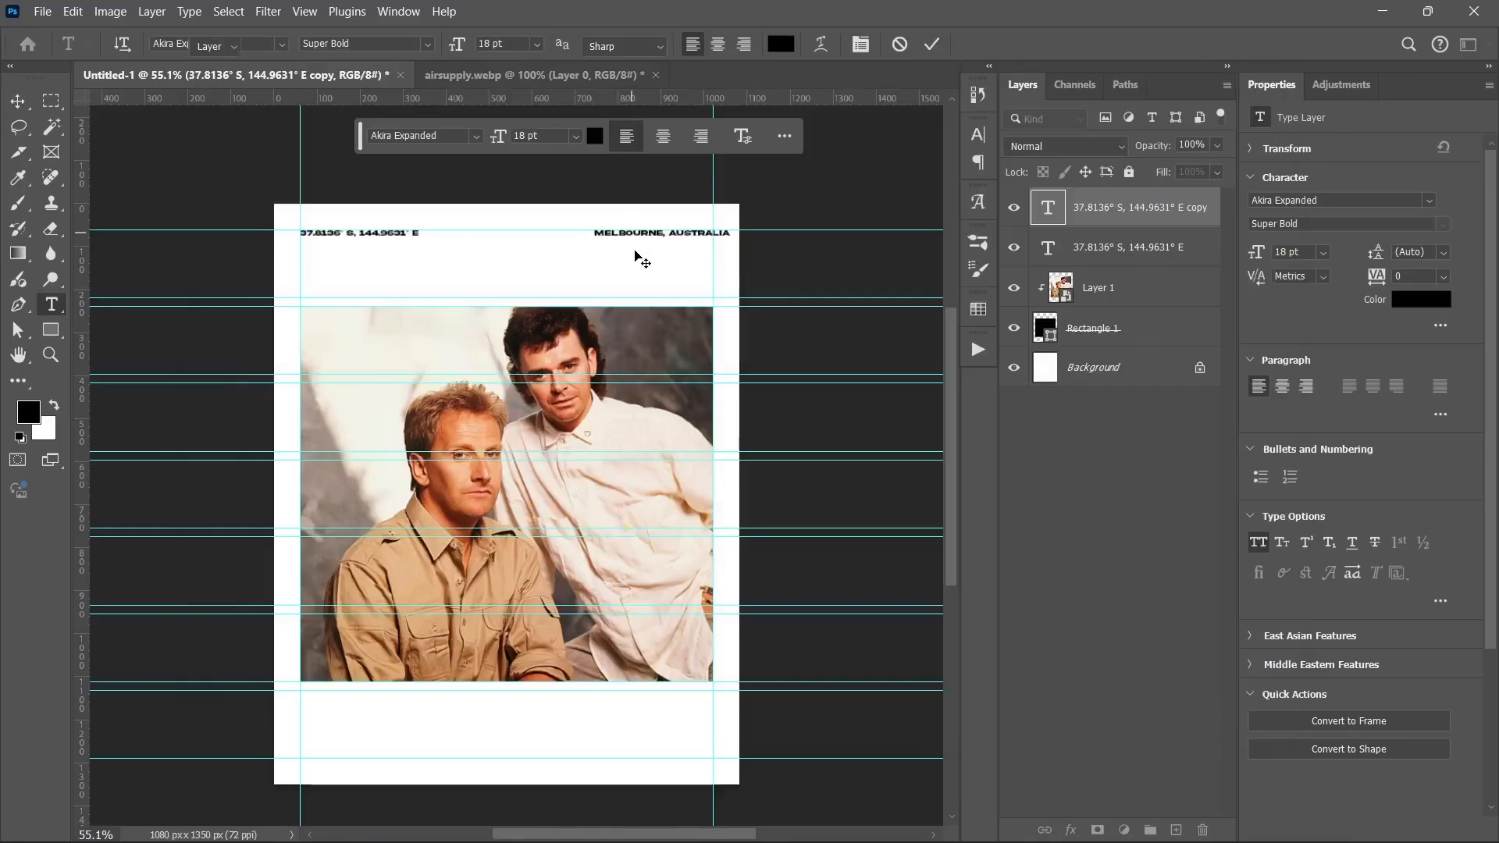
pyautogui.click(635, 251)
pyautogui.hotkey('shift', 'Left')
pyautogui.hotkey('shift', 'Left')
pyautogui.press('Left')
pyautogui.press('Left')
pyautogui.press('Left')
pyautogui.press('Left')
pyautogui.press('Left')
pyautogui.press('Left')
pyautogui.press('Left')
pyautogui.press('Left')
pyautogui.press('Left')
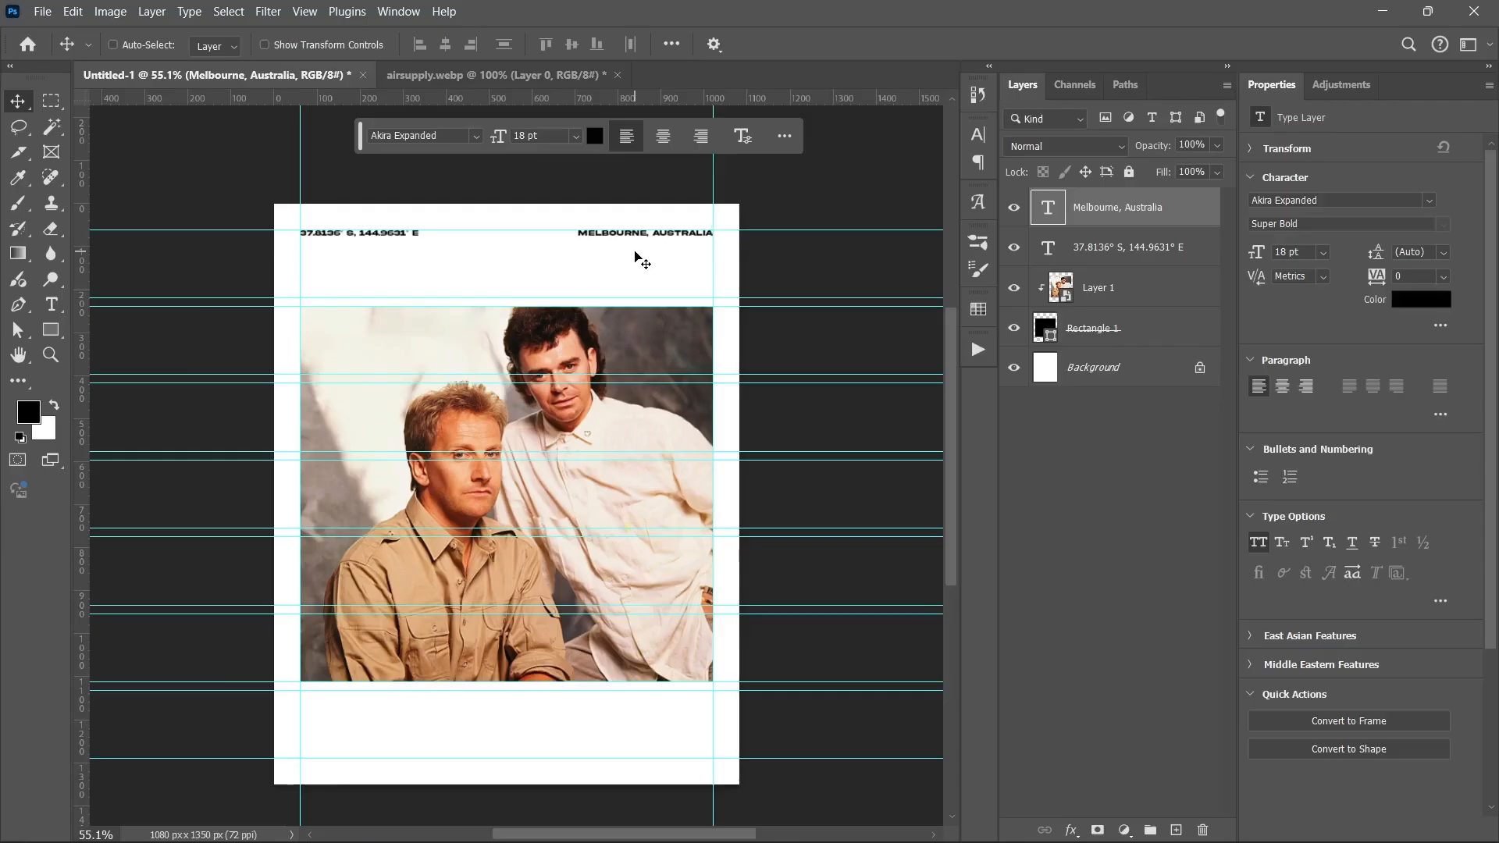
pyautogui.moveTo(619, 242); pyautogui.dragTo(539, 269)
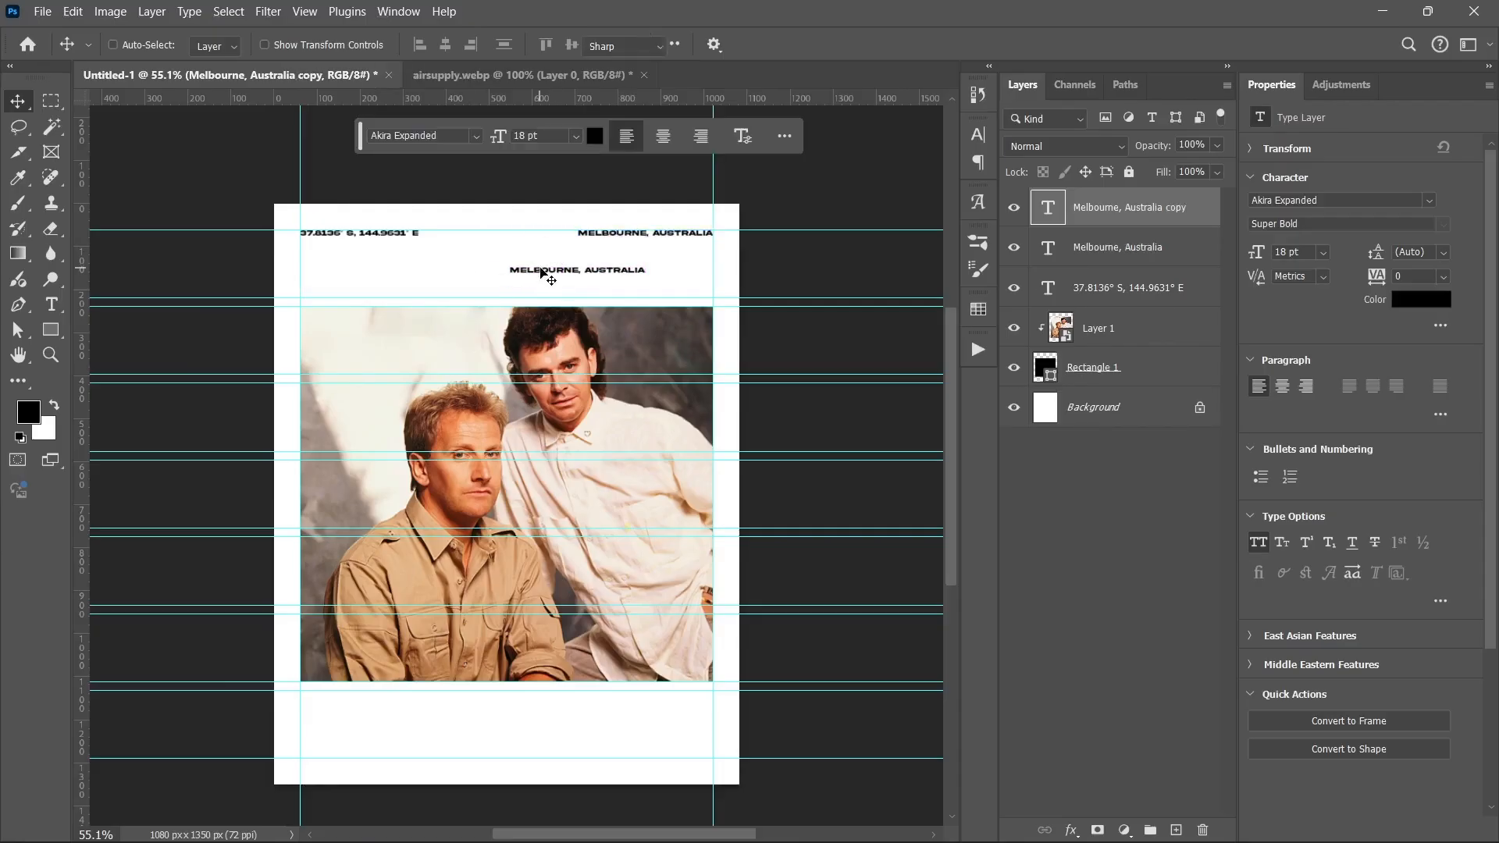
# Step: Retype the copied line as AIR and scale it into a heading of about 186 pt
pyautogui.doubleClick(541, 267)
pyautogui.press('BackSpace')
pyautogui.write('ai')
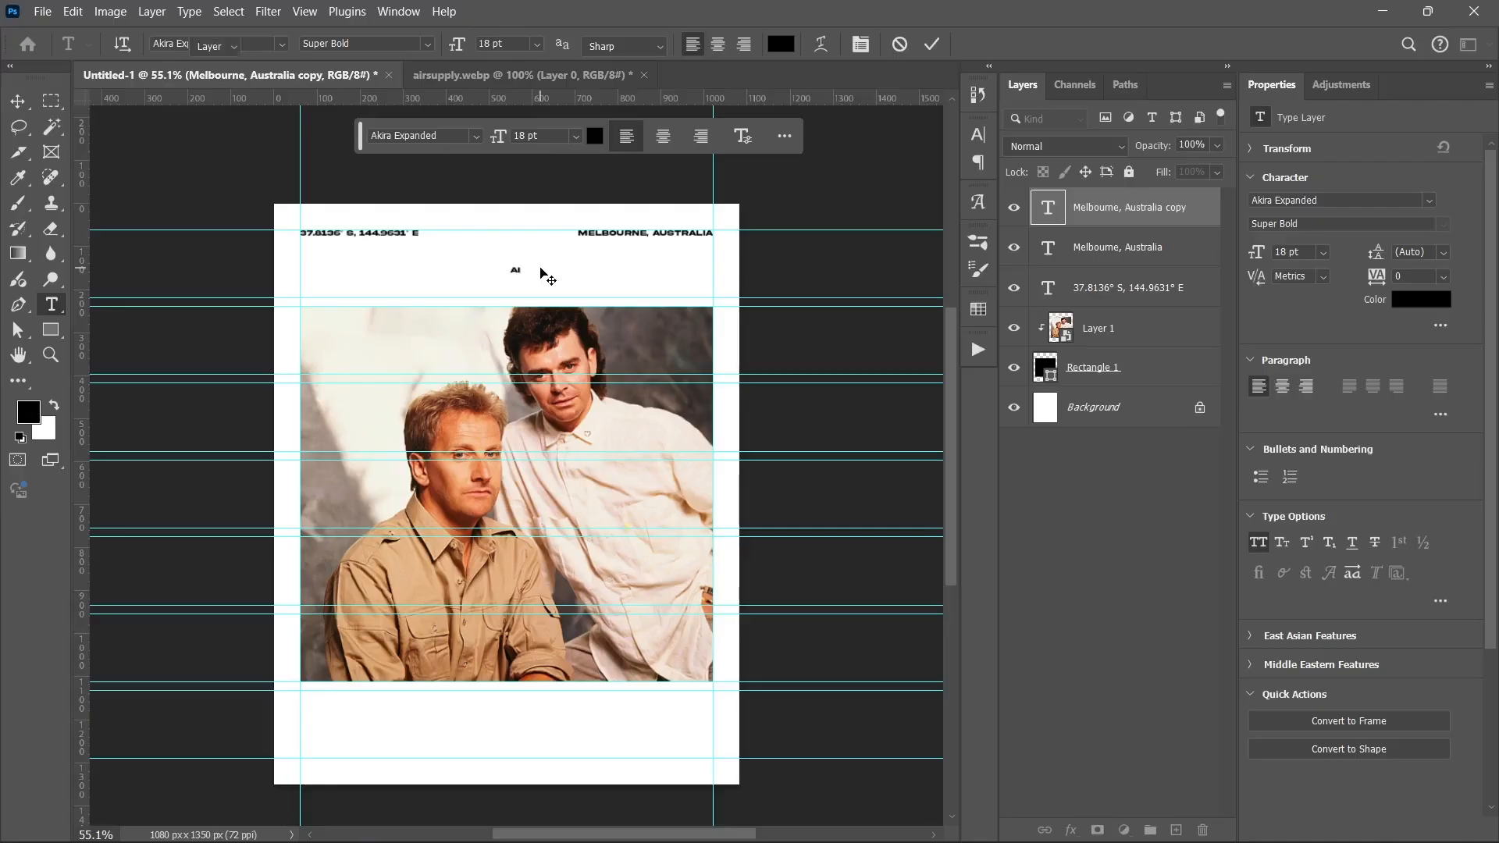
pyautogui.write('r')
pyautogui.hotkey('ctrl', 'Return')
pyautogui.press('v')
pyautogui.hotkey('ctrl', 't')
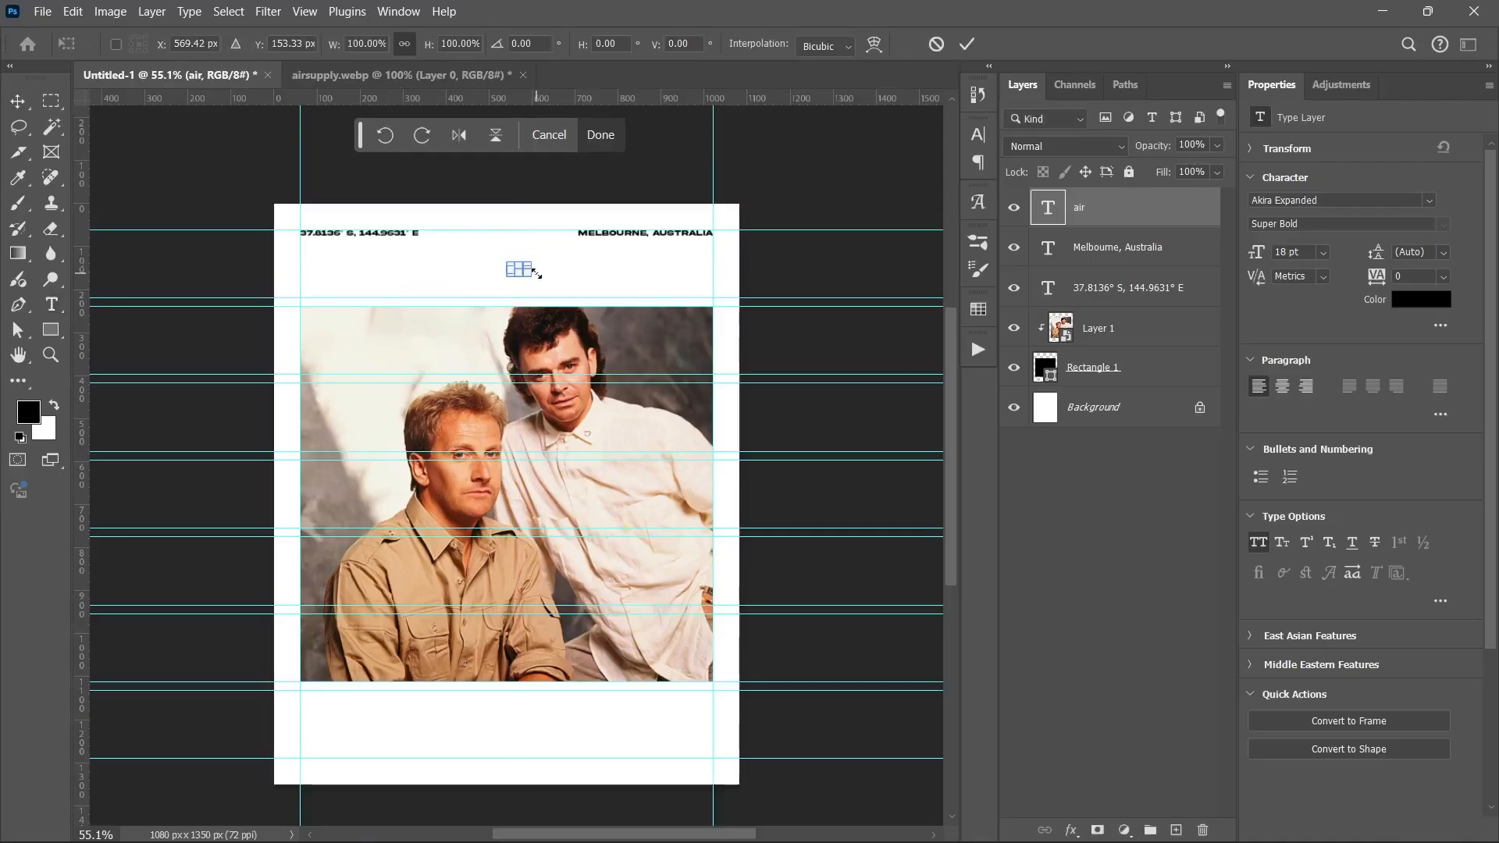
pyautogui.moveTo(509, 269); pyautogui.dragTo(345, 283)
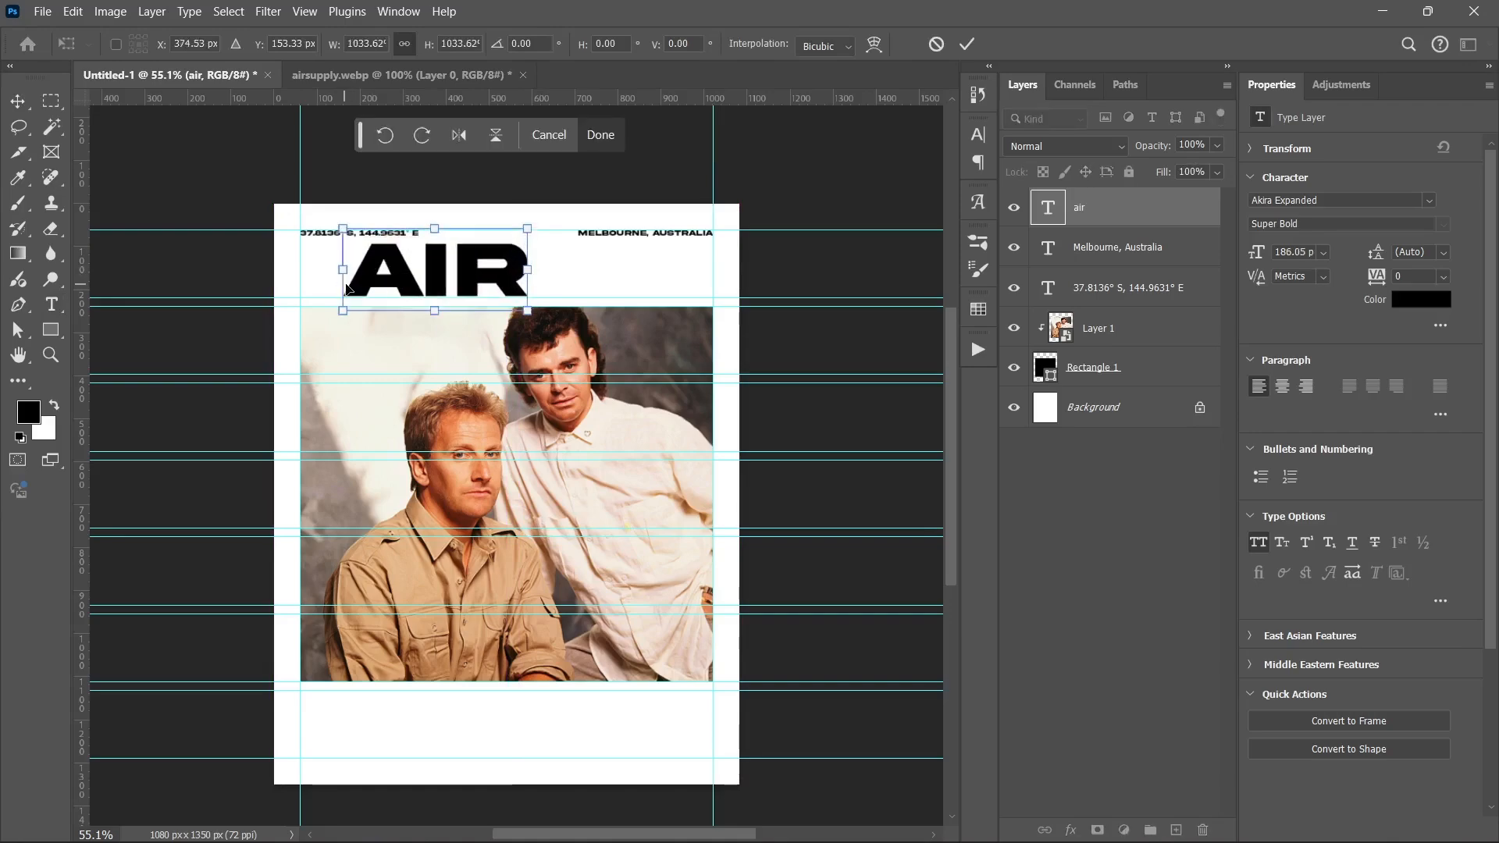
pyautogui.press('Return')
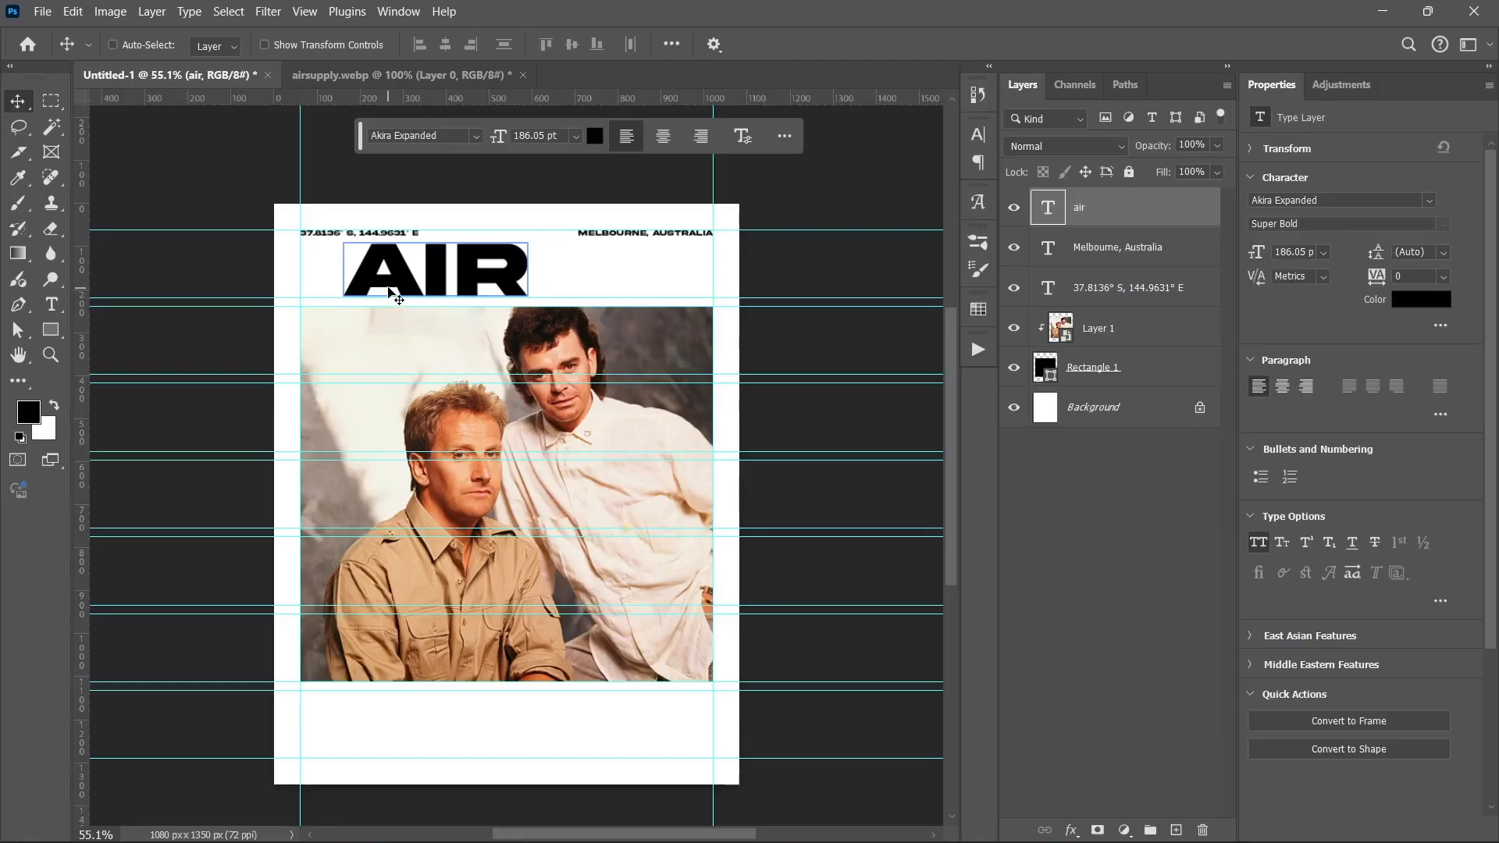
# Step: Place a copy of the AIR heading below the photo
pyautogui.scroll(-2, 386, 289)
pyautogui.keyDown('ctrl'); pyautogui.click(387, 273); pyautogui.keyUp('ctrl')
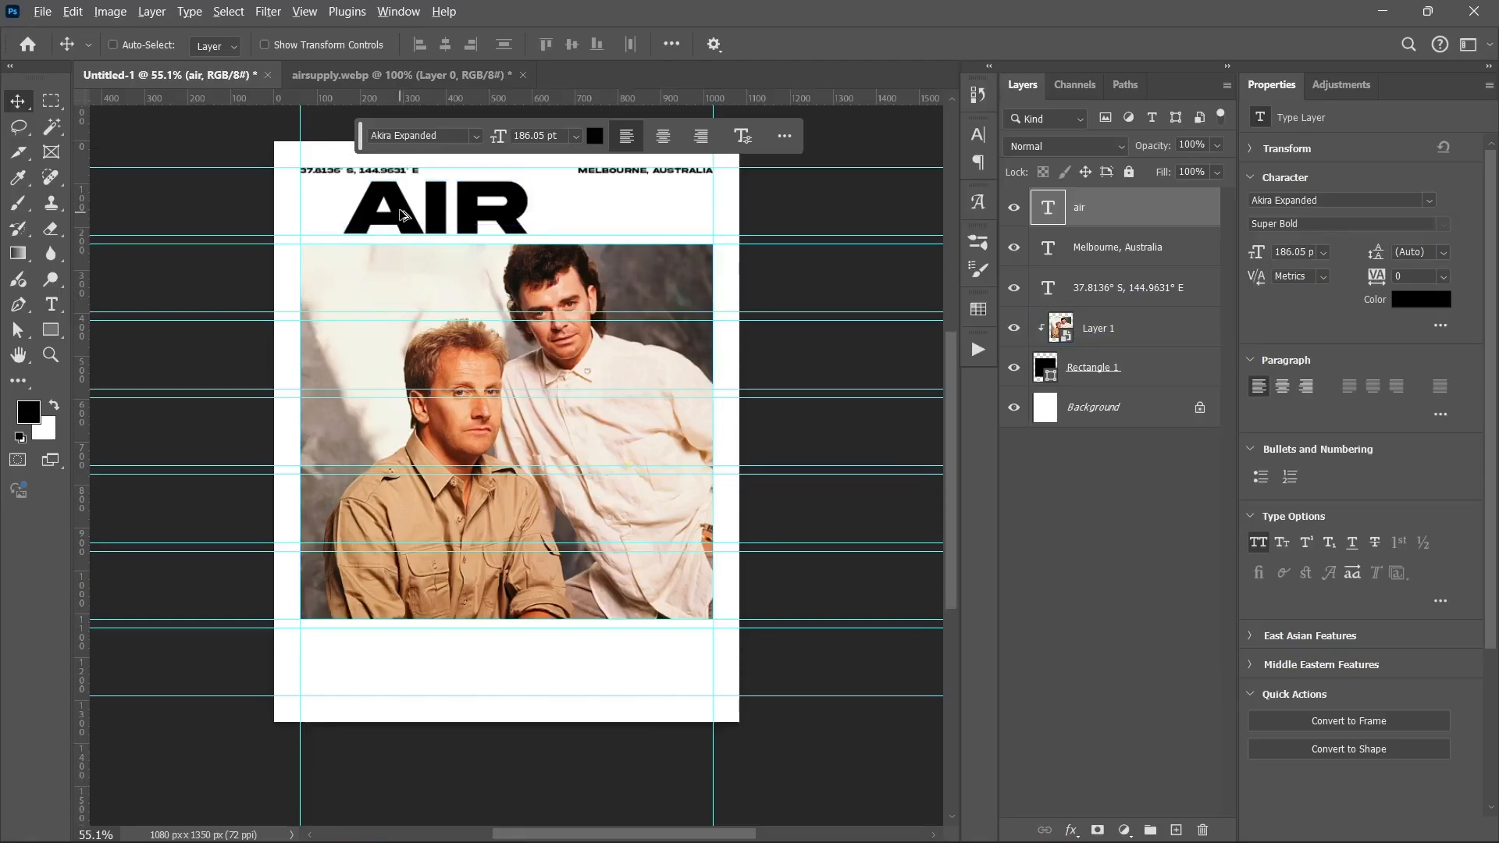
pyautogui.moveTo(399, 210); pyautogui.dragTo(411, 499)
pyautogui.moveTo(414, 629); pyautogui.dragTo(415, 657)
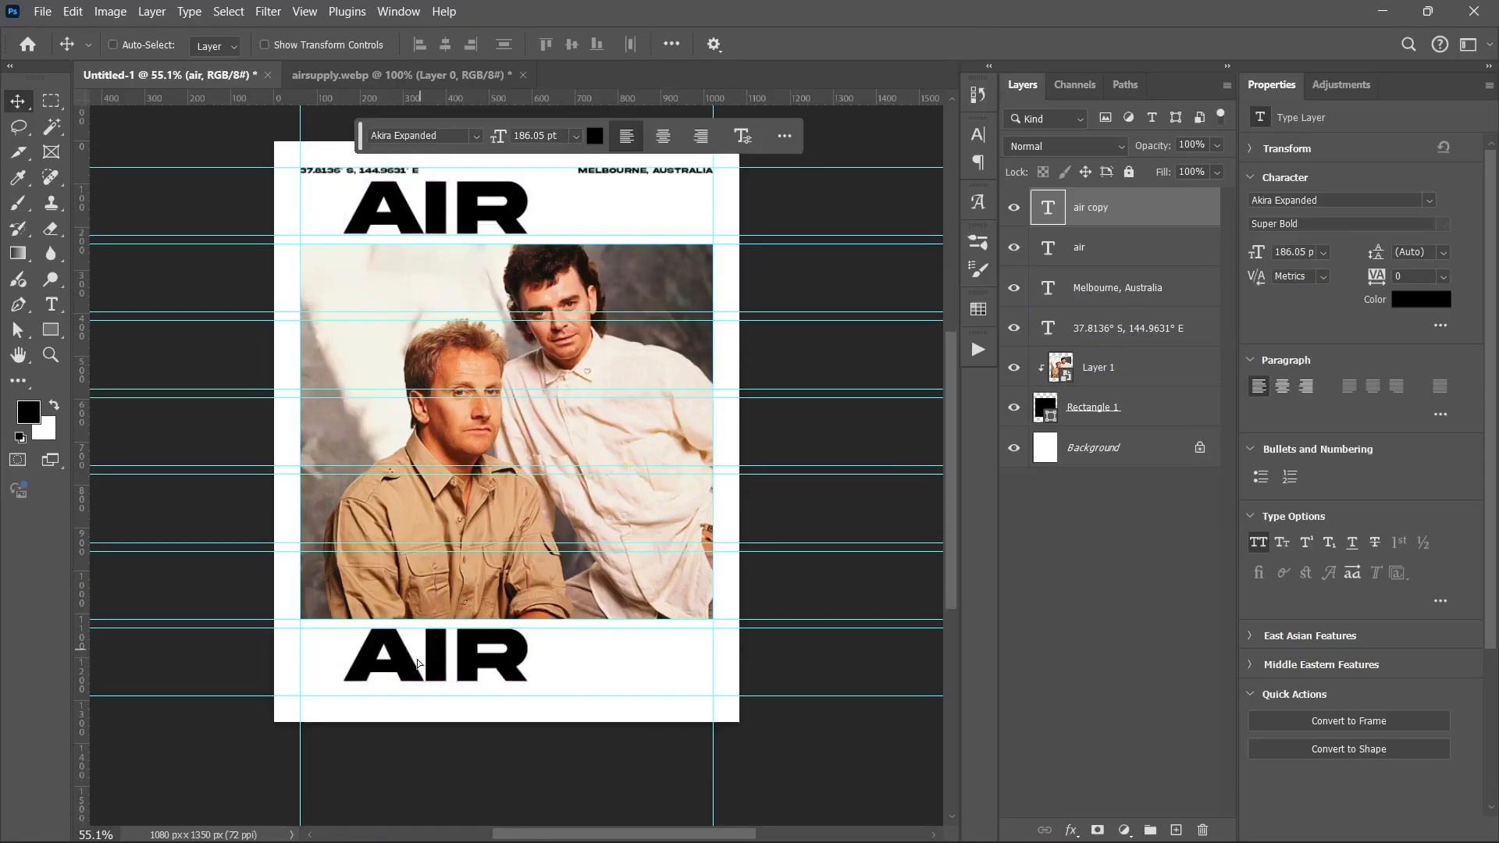
# Step: Retype the lower heading as SUPPLY, center-aligned and horizontally centred on the canvas
pyautogui.doubleClick(413, 658)
pyautogui.write('SUPPLY')
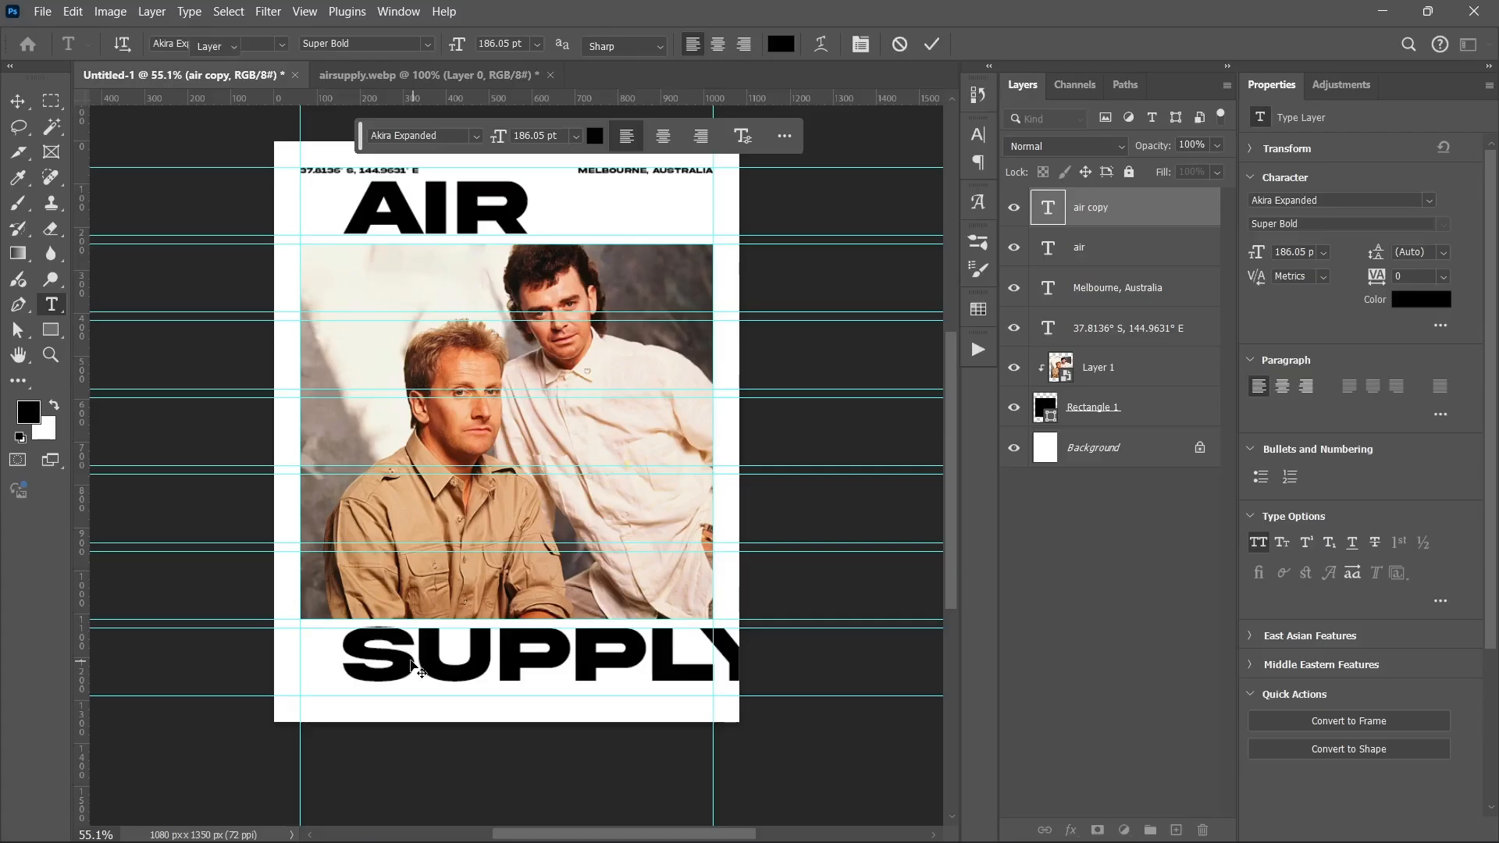
pyautogui.hotkey('ctrl', 'Return')
pyautogui.press('v')
pyautogui.click(1283, 386)
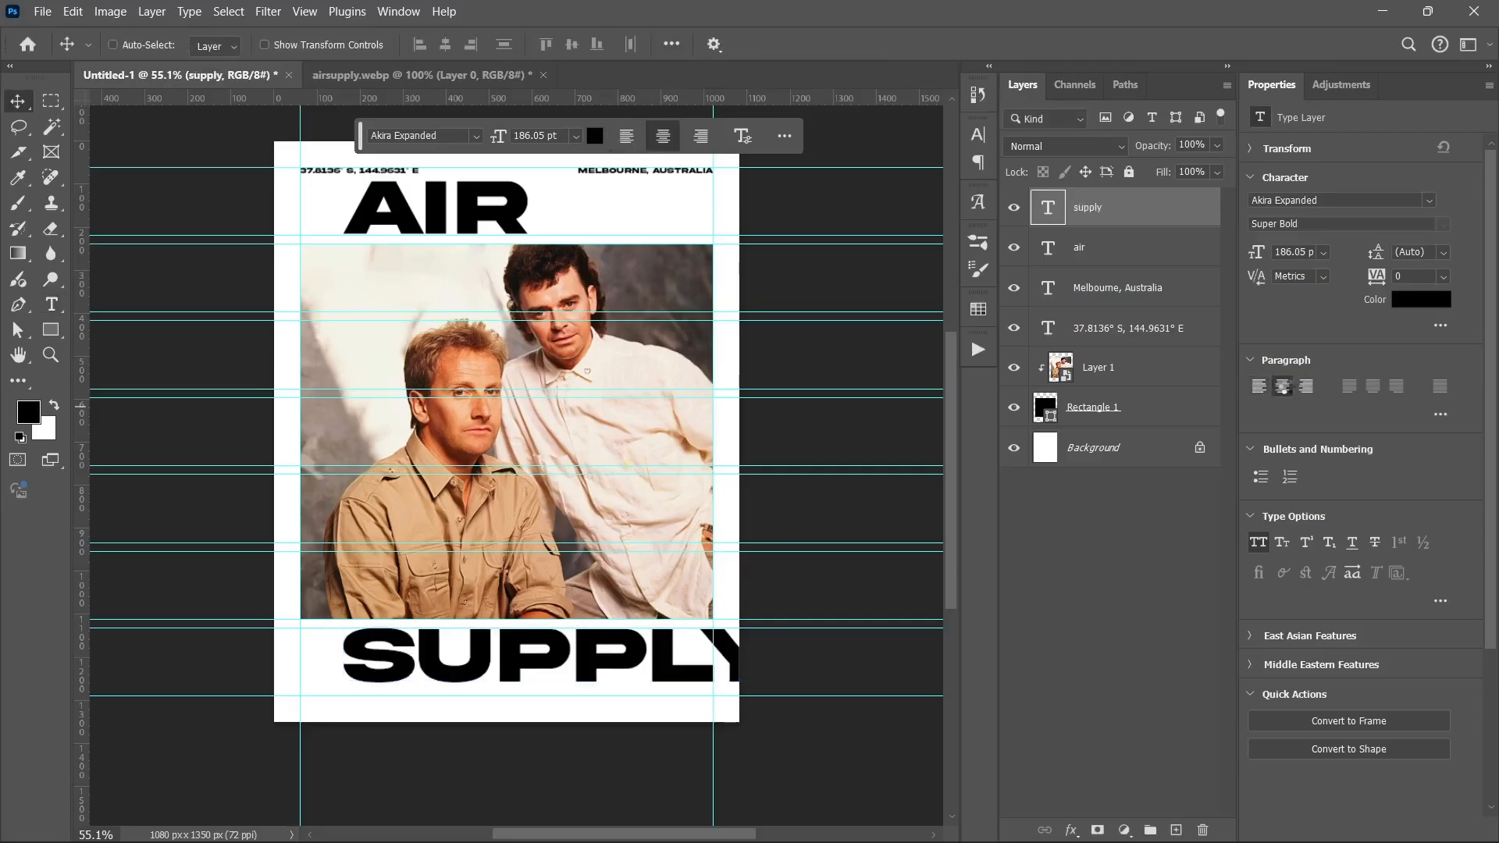
pyautogui.click(672, 44)
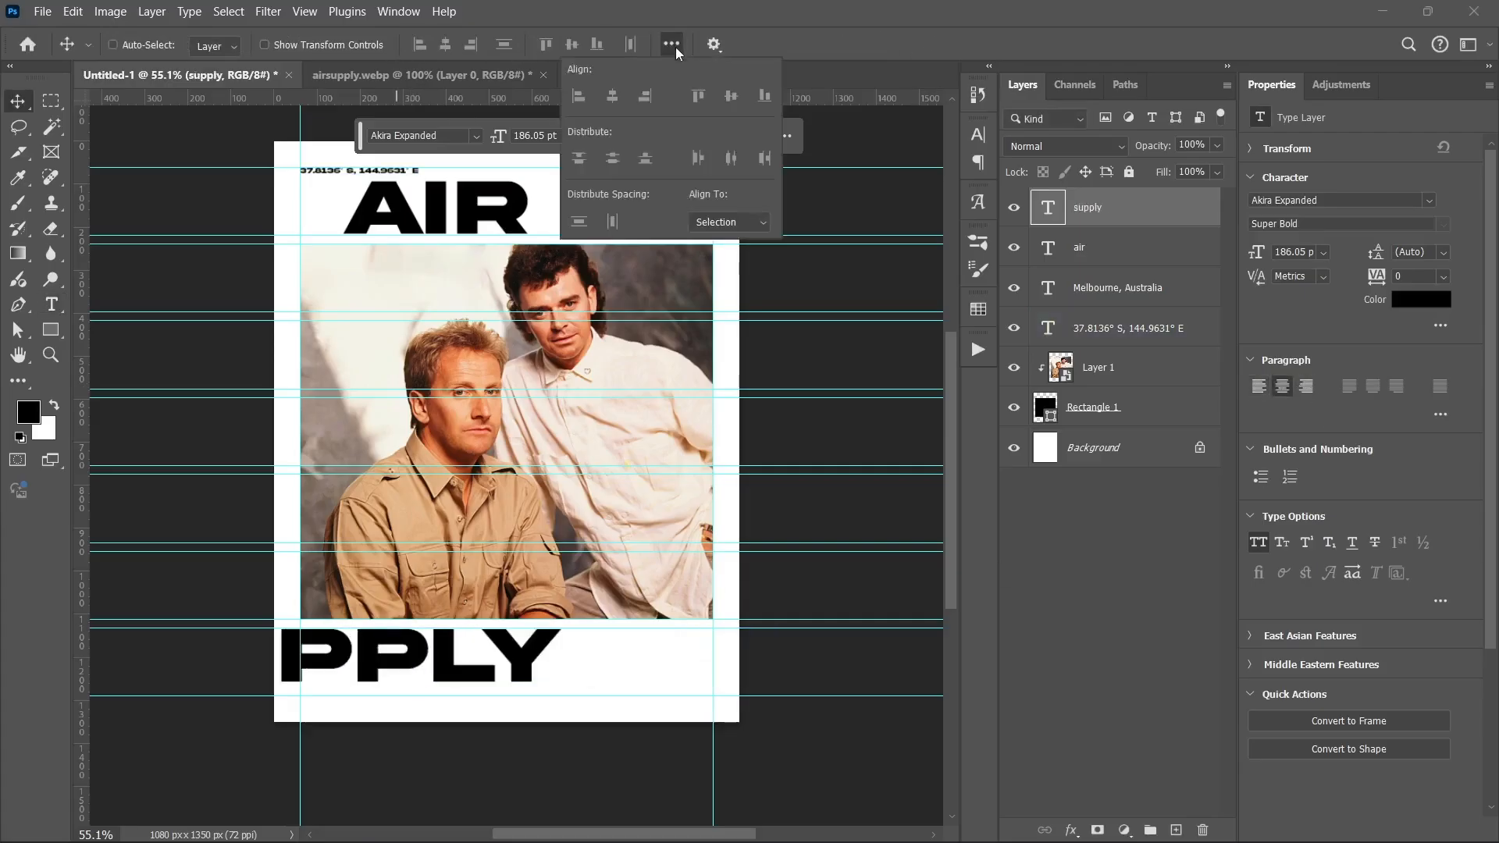
pyautogui.click(714, 222)
pyautogui.click(717, 244)
pyautogui.click(445, 44)
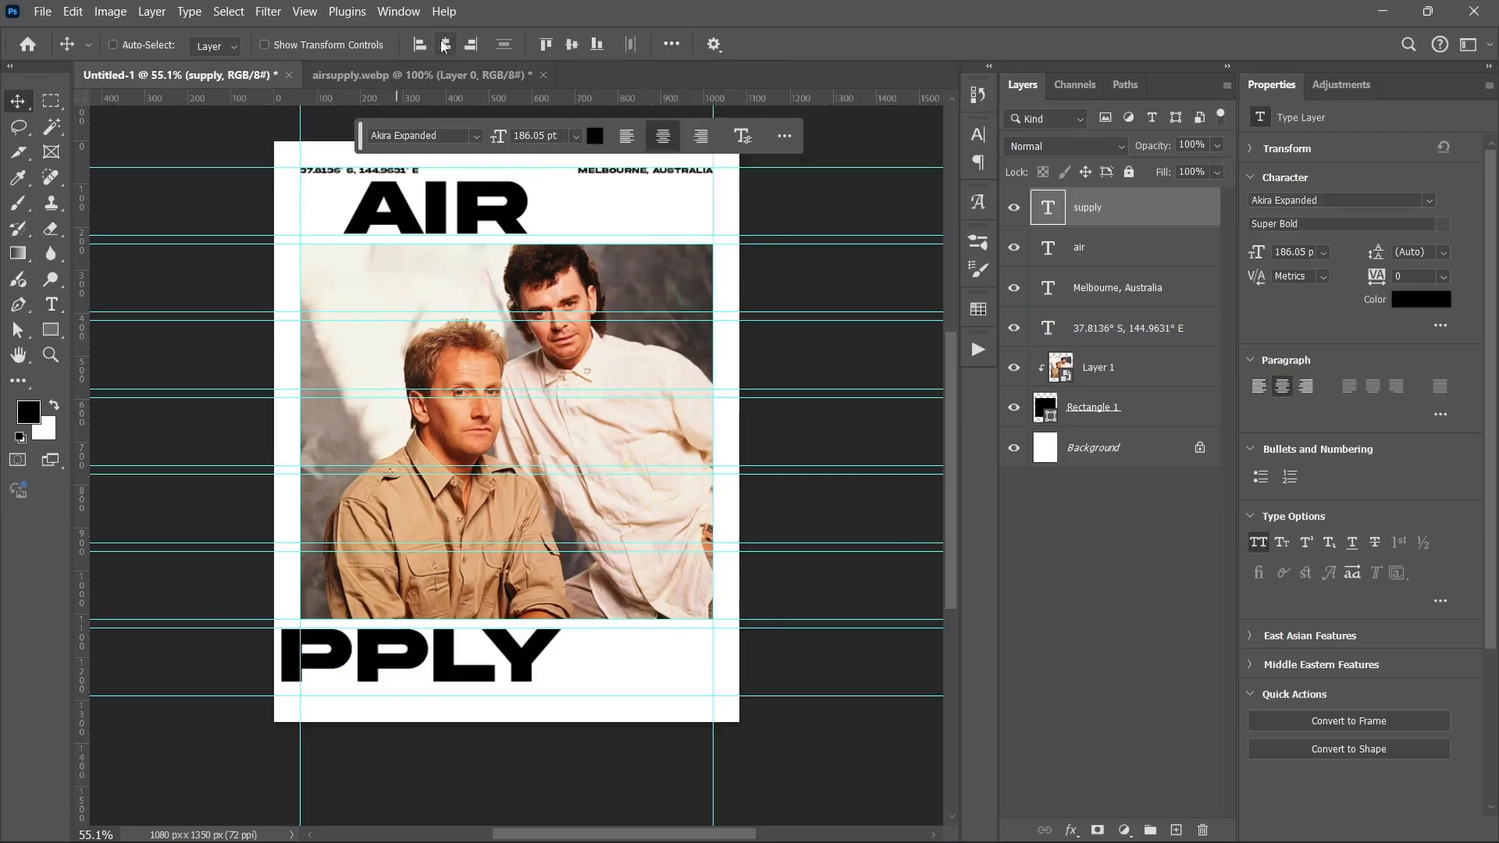
# Step: Scale SUPPLY slightly down to about 175.83 pt so it spans the margin guides
pyautogui.scroll(3, 504, 722)
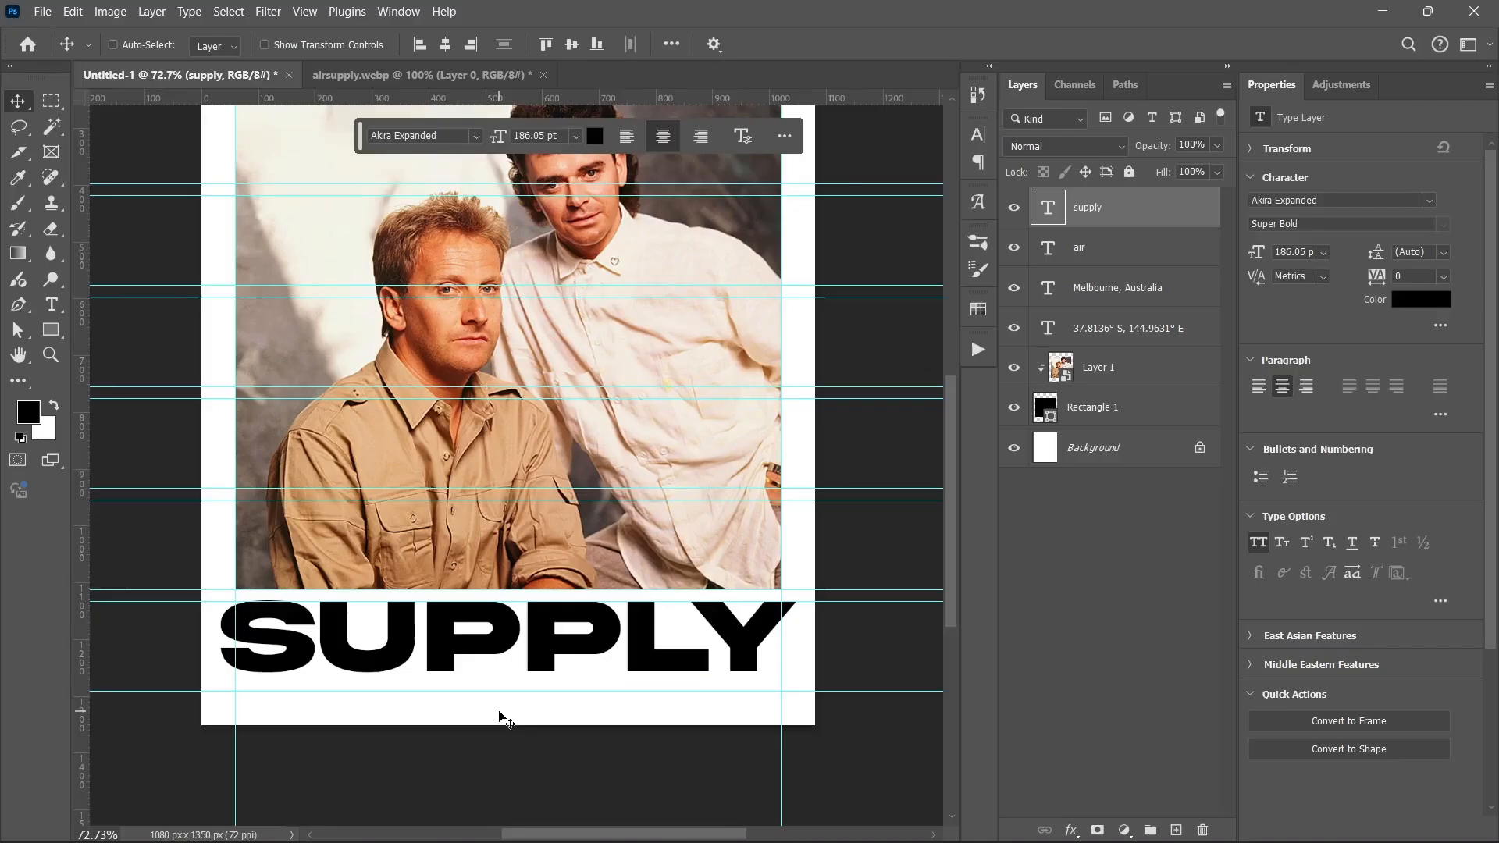
pyautogui.hotkey('ctrl', 't')
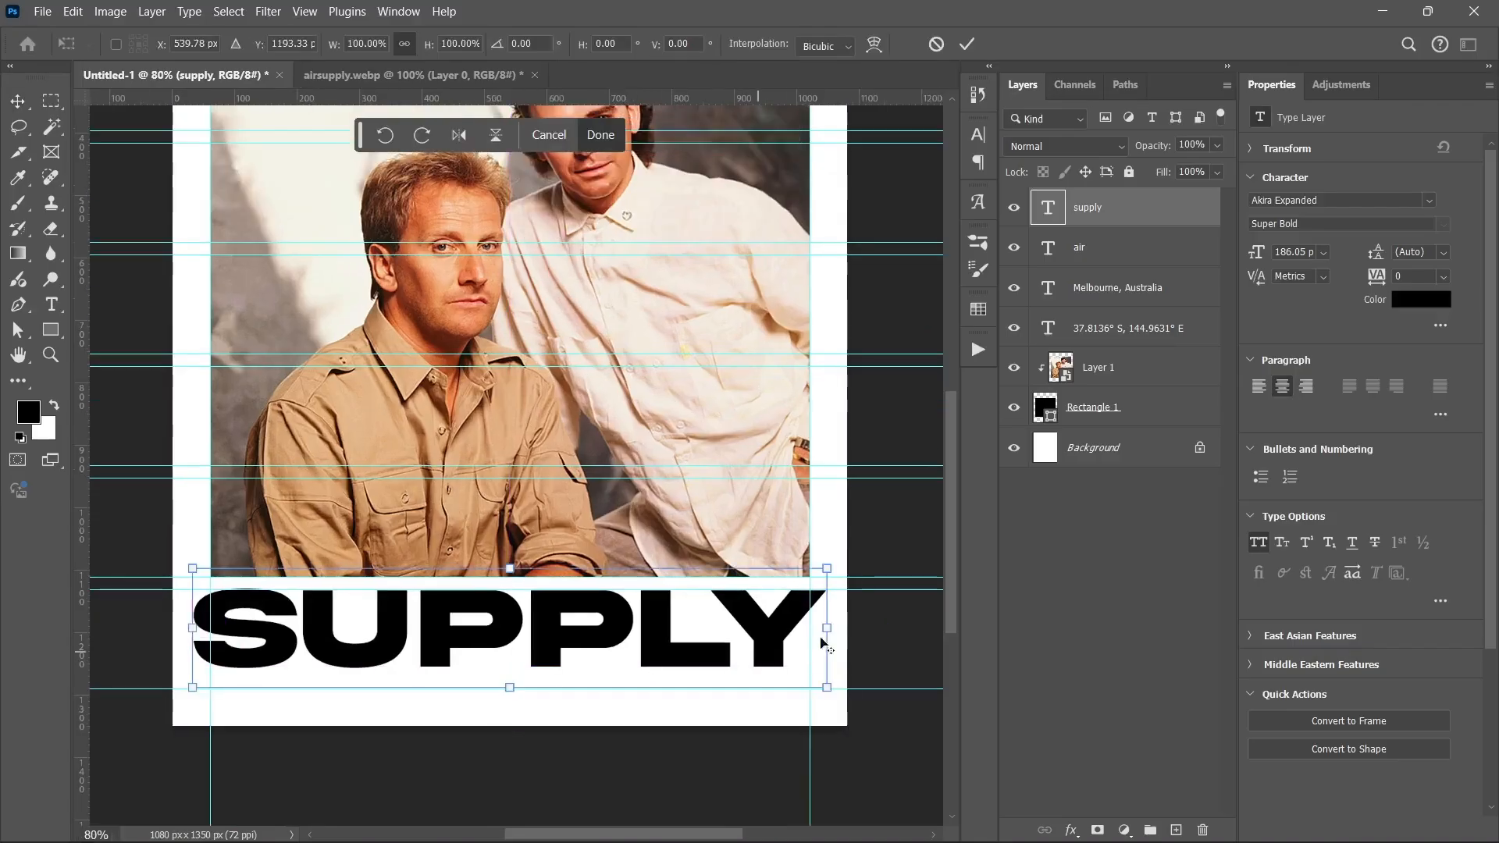
pyautogui.moveTo(827, 628); pyautogui.dragTo(817, 634)
pyautogui.press('Return')
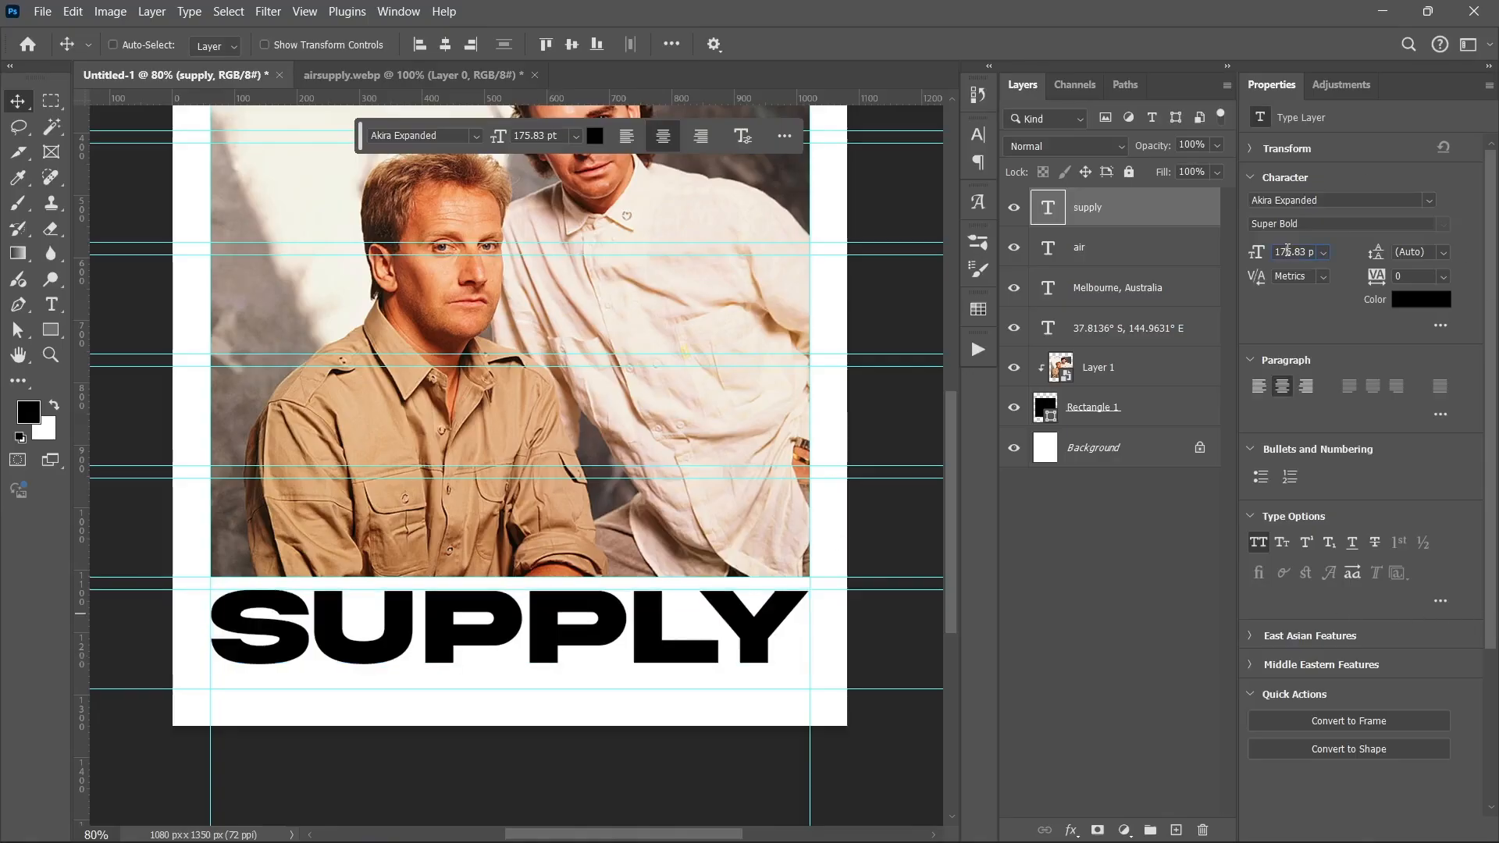
# Step: Move the AIR heading onto the left margin guide and nudge it down slightly
pyautogui.click(1101, 258)
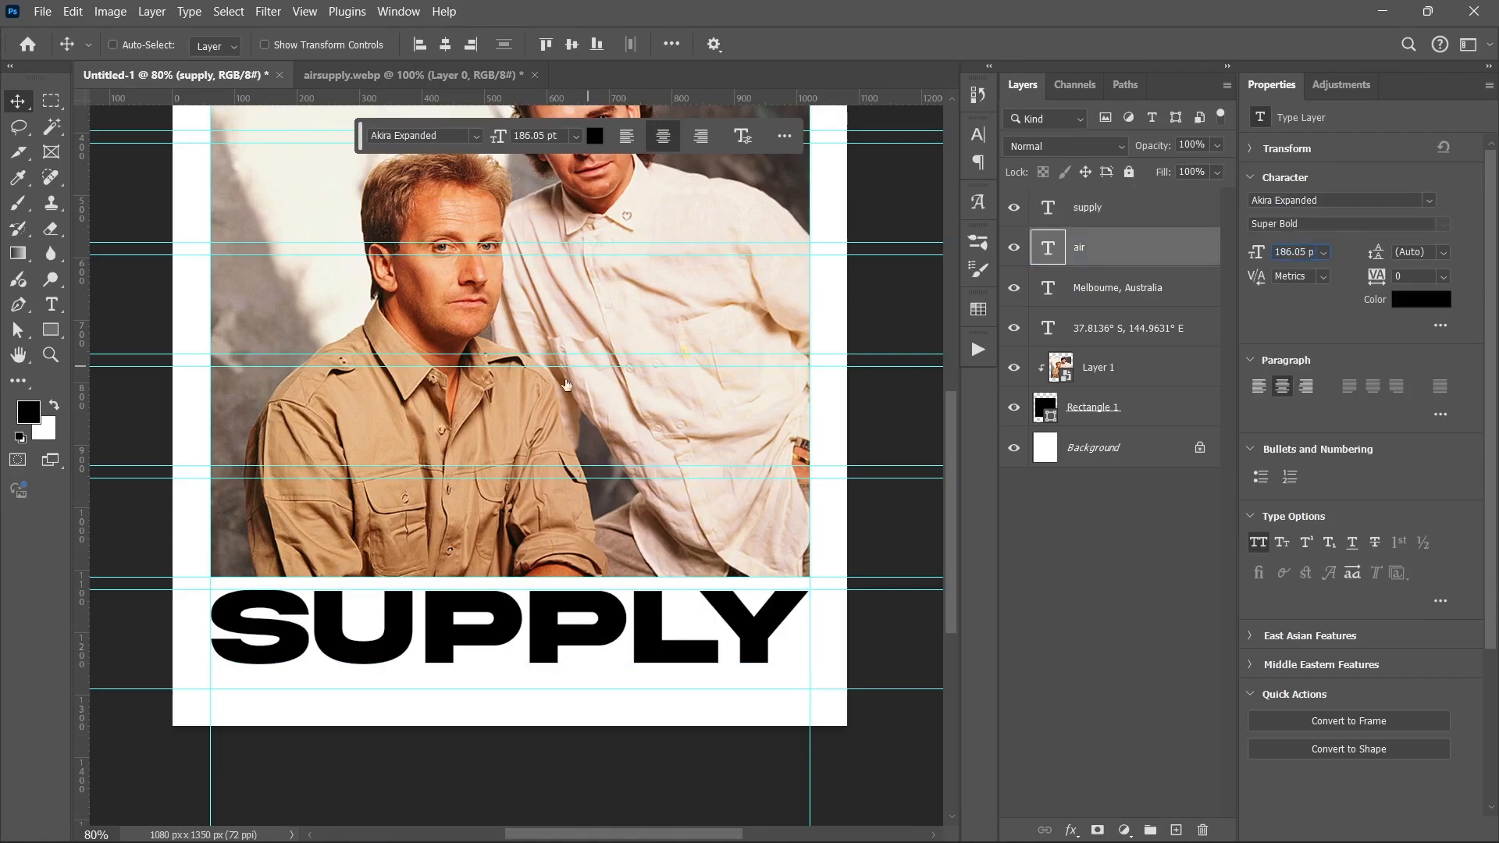
pyautogui.scroll(5, 515, 468)
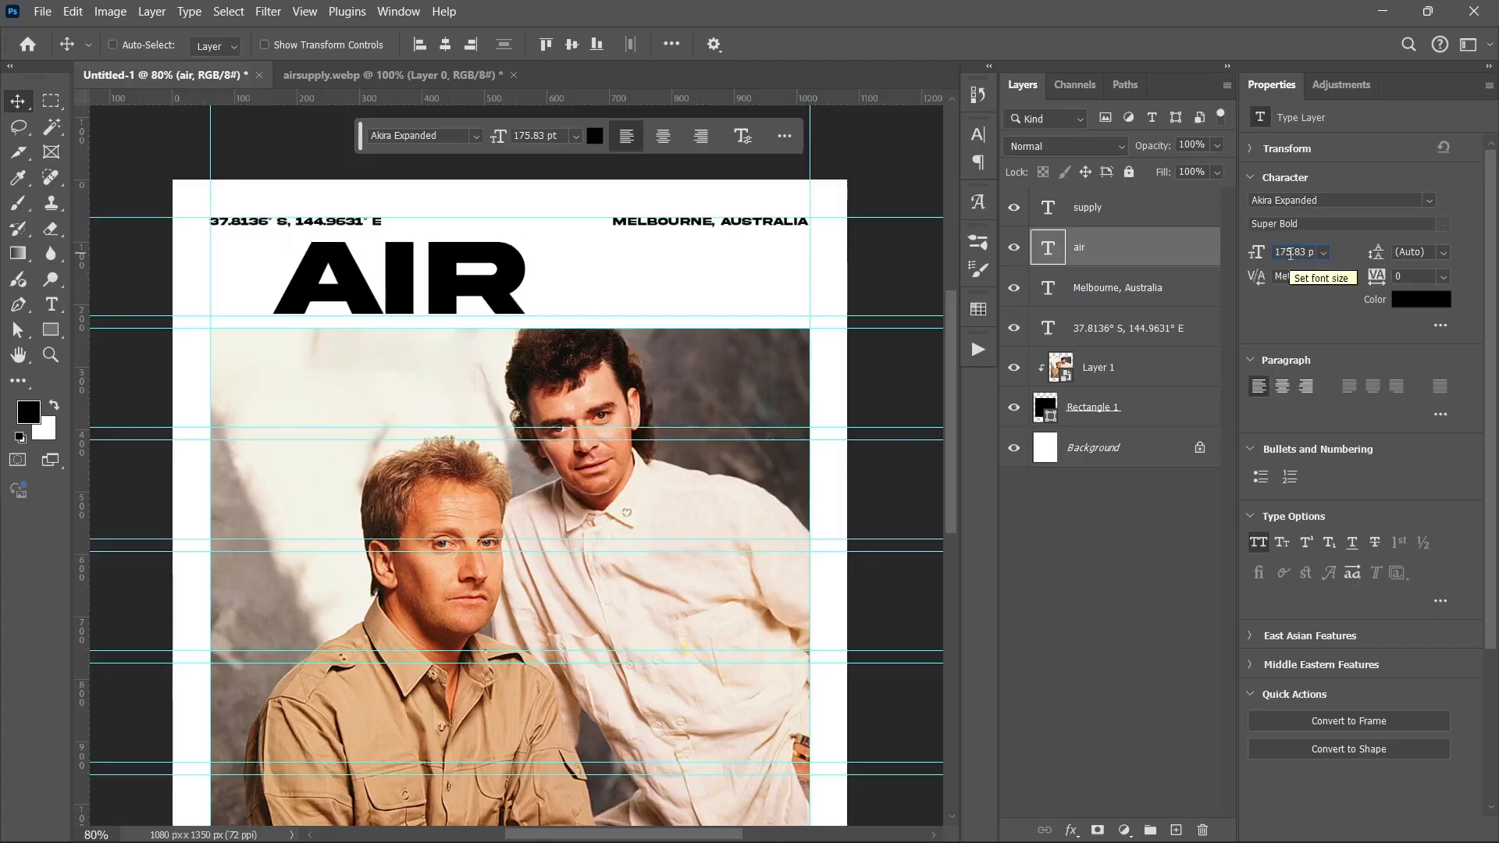
pyautogui.moveTo(422, 243); pyautogui.dragTo(359, 244)
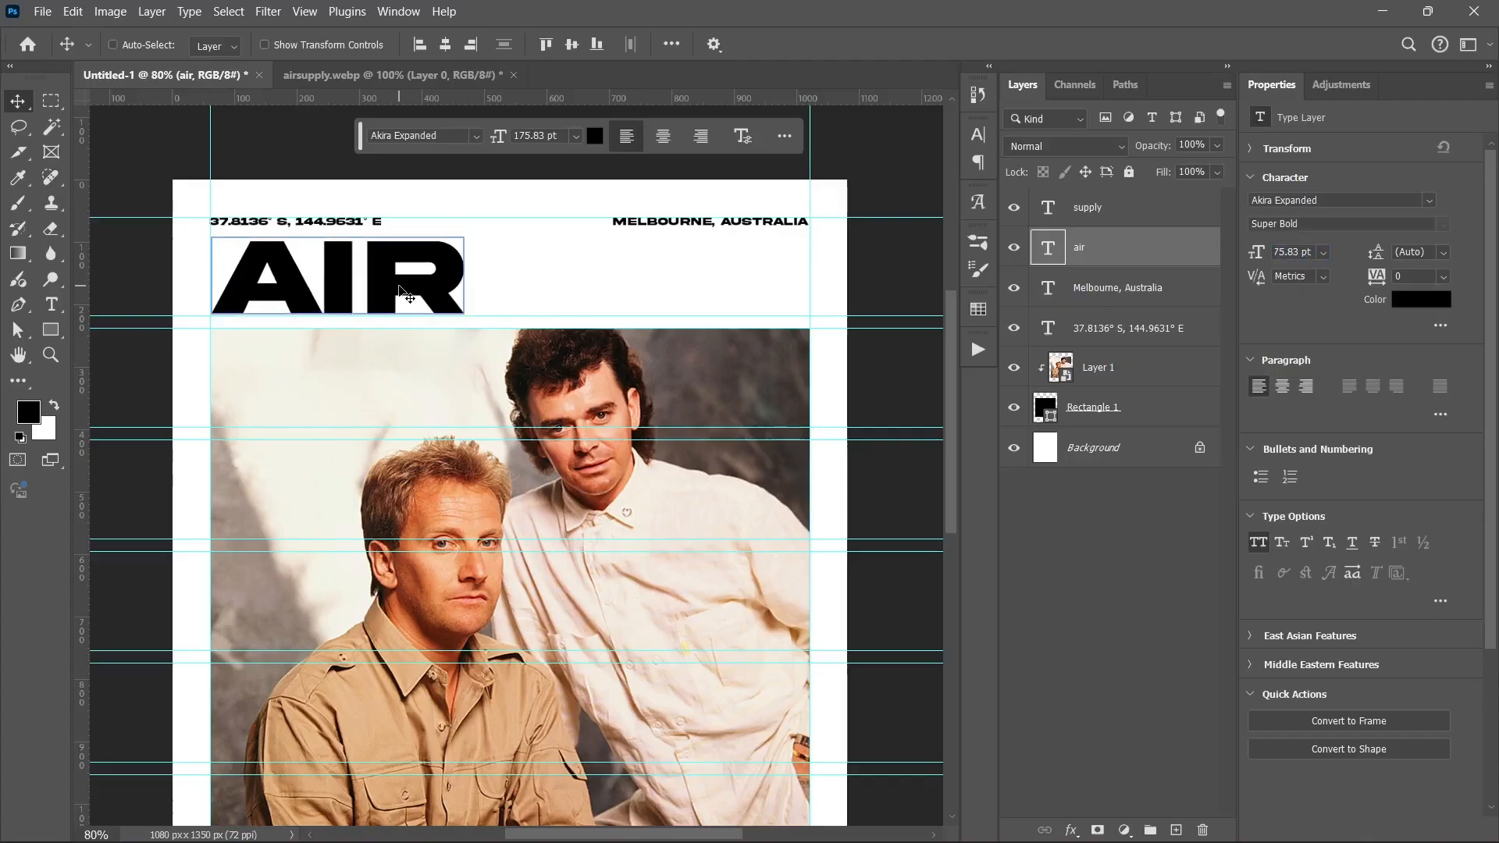
pyautogui.scroll(4, 312, 331)
pyautogui.press('Down')
pyautogui.press('Down')
pyautogui.press('Down')
pyautogui.press('Down')
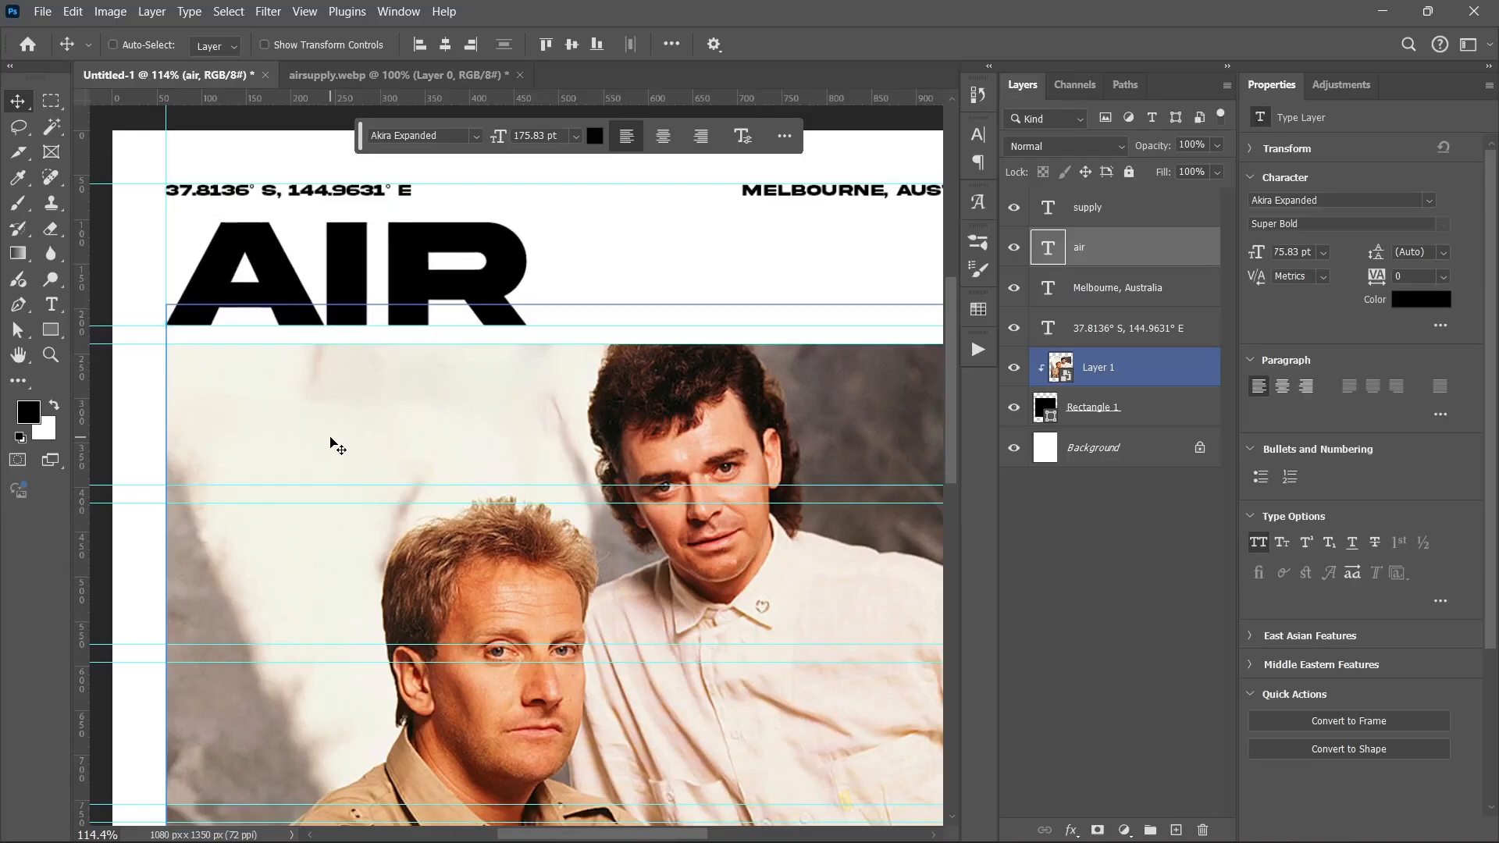
pyautogui.scroll(-2, 327, 444)
pyautogui.scroll(-5, 319, 441)
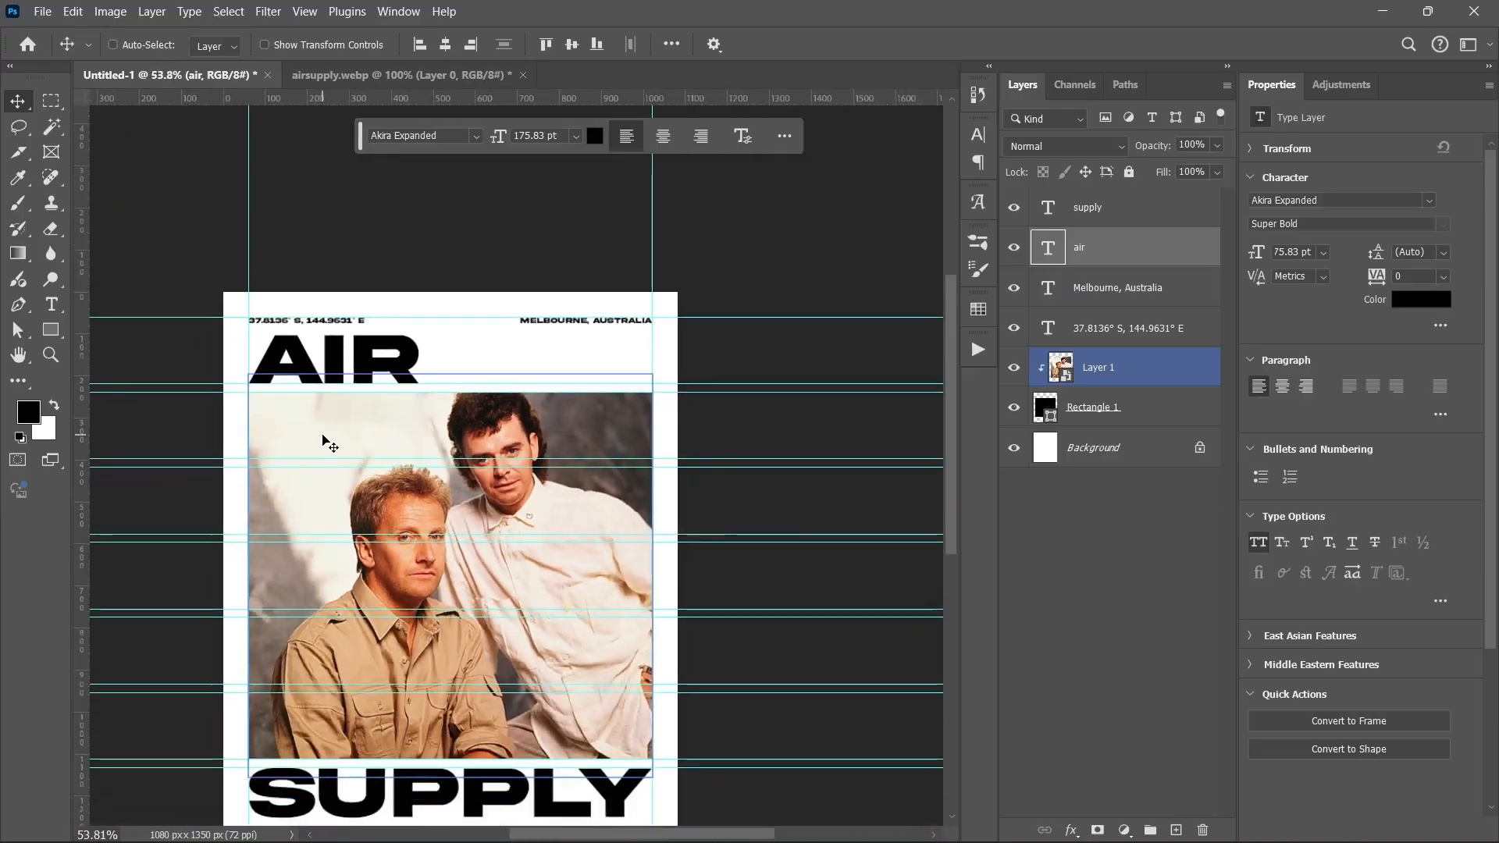
# Step: Alt-drag a copy of the MELBOURNE, AUSTRALIA text down to the poster's bottom edge
pyautogui.click(1088, 608)
pyautogui.scroll(-1, 723, 577)
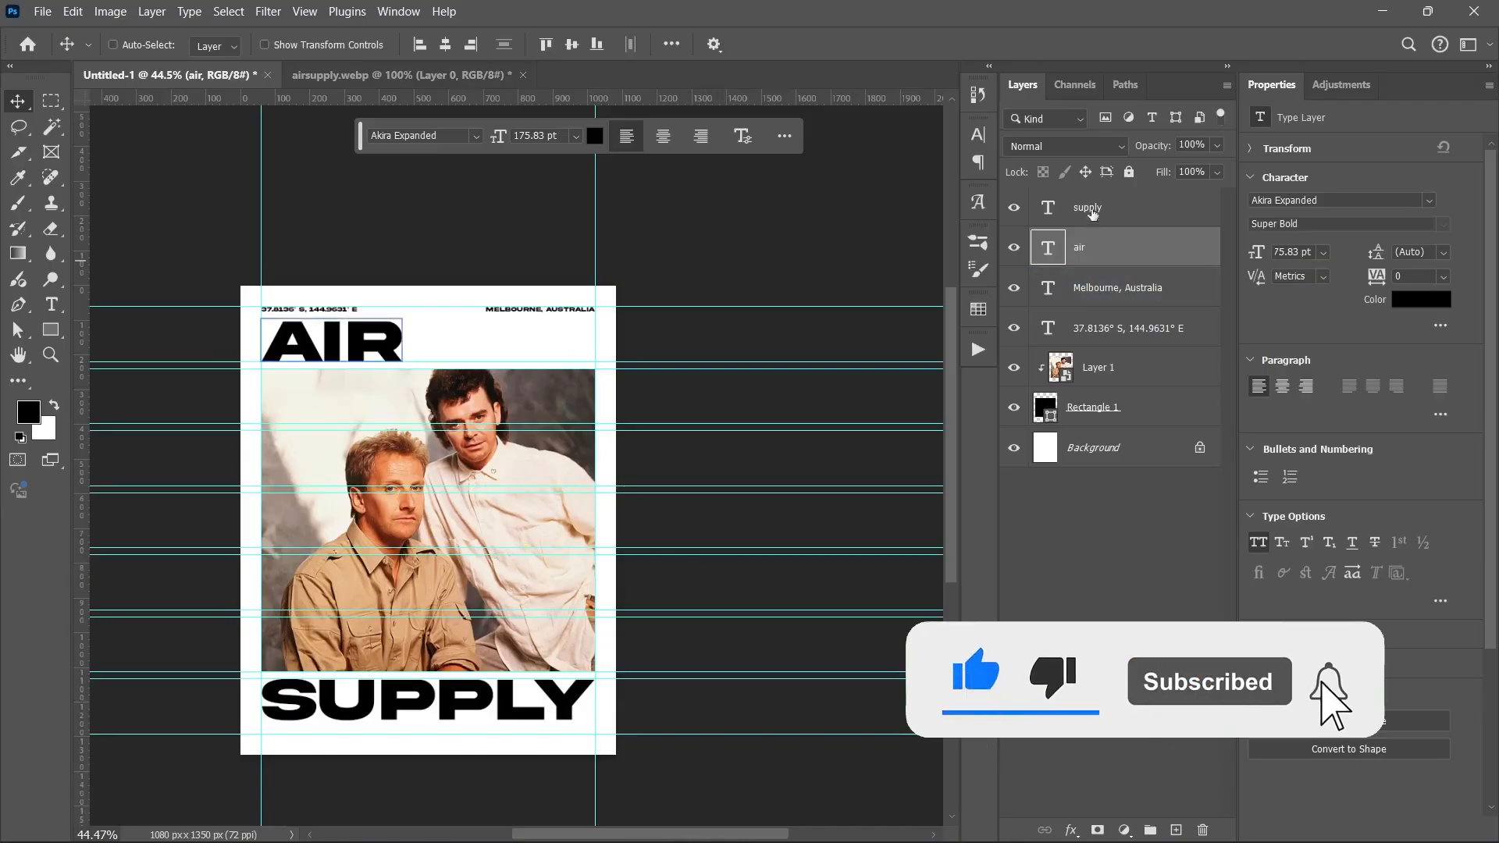
pyautogui.click(1110, 297)
pyautogui.moveTo(514, 320); pyautogui.dragTo(515, 748)
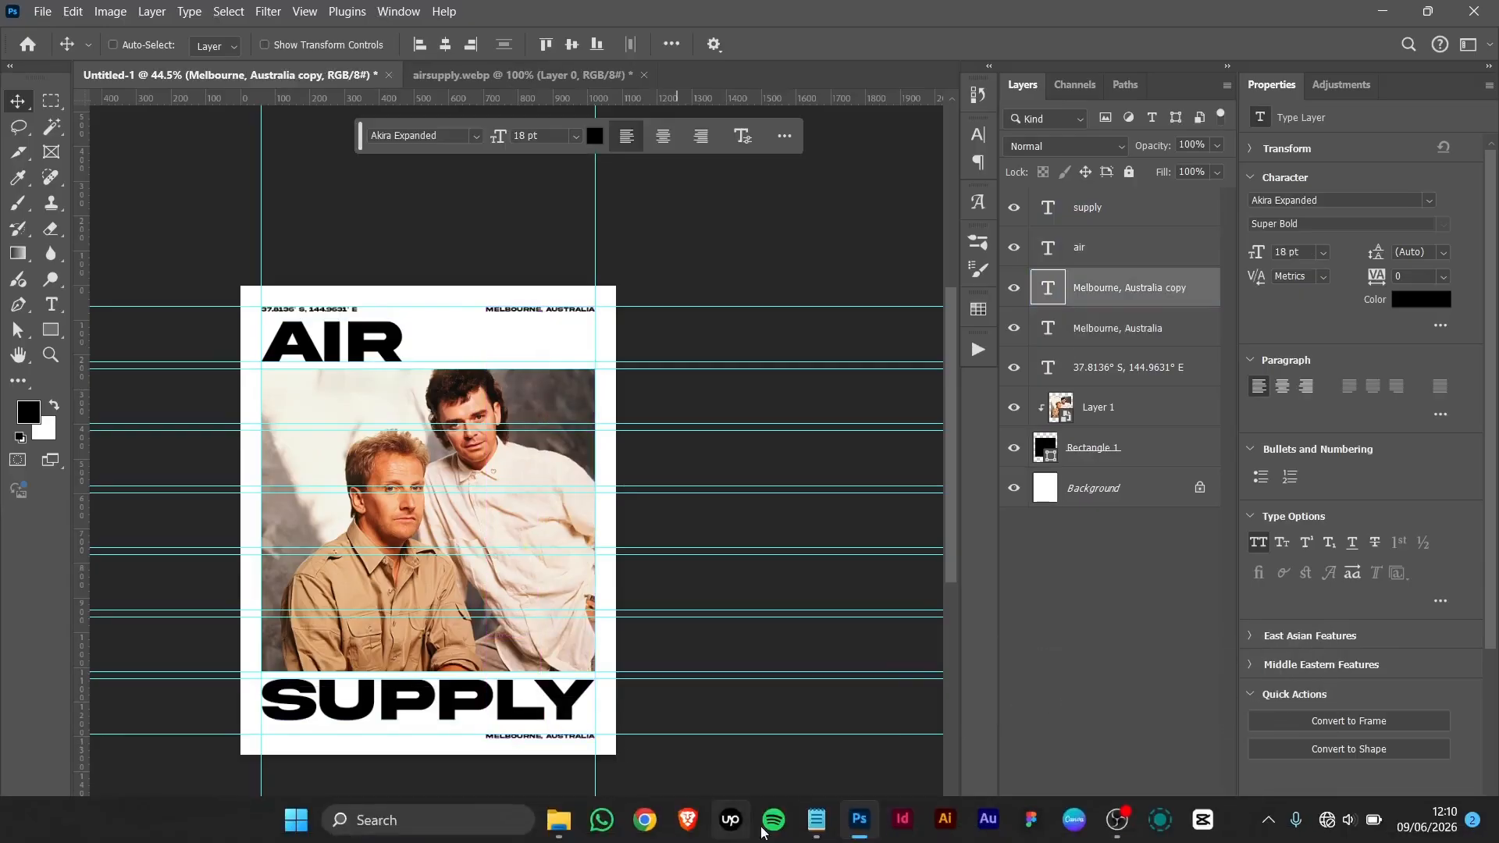
# Step: Copy the song-titles line from the notes and paste it into the bottom location text layer
pyautogui.click(816, 834)
pyautogui.tripleClick(345, 341)
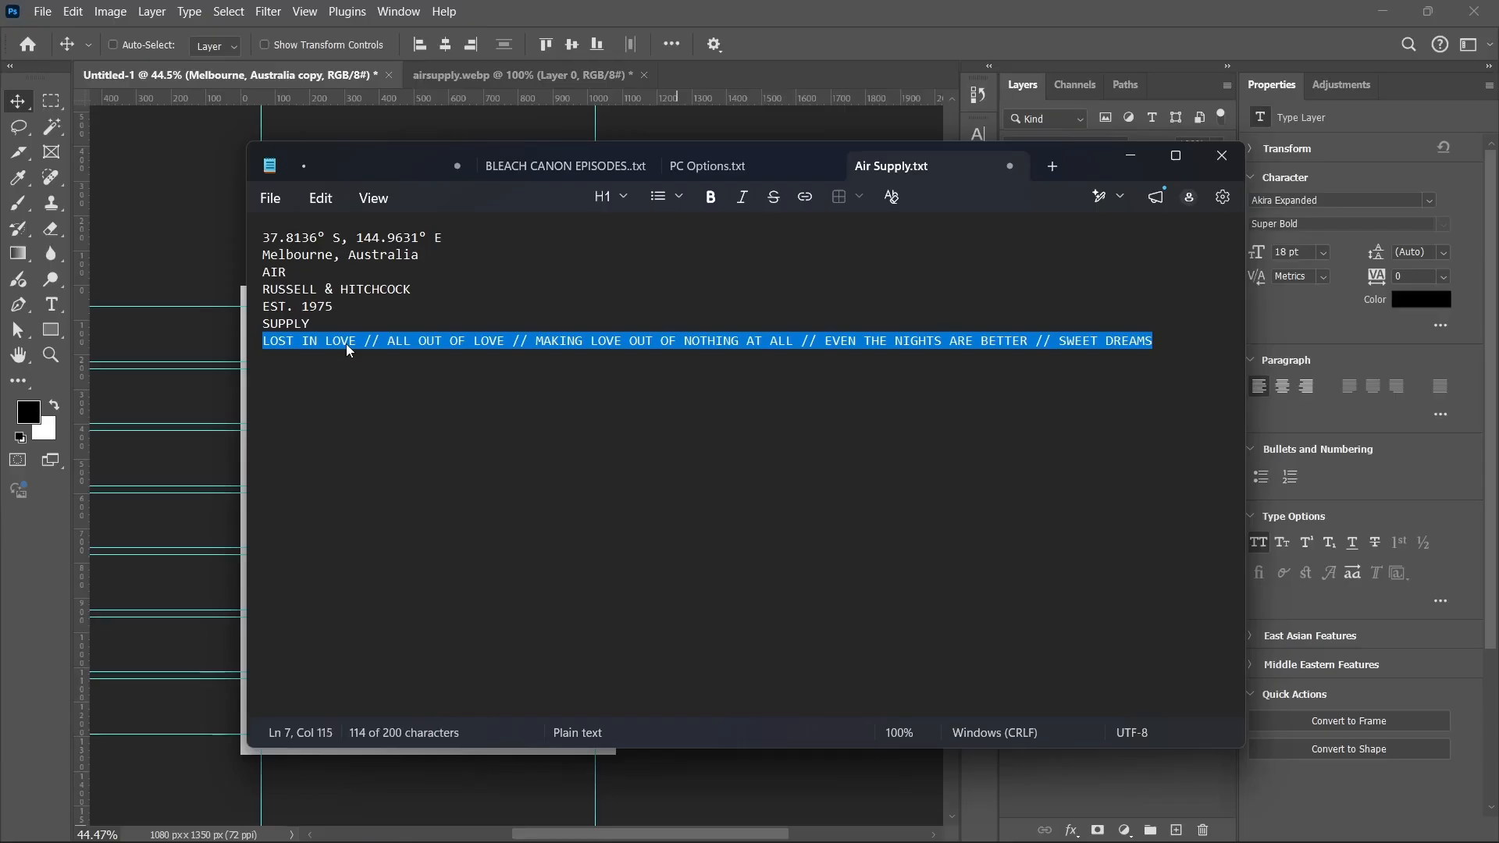
pyautogui.click(1130, 155)
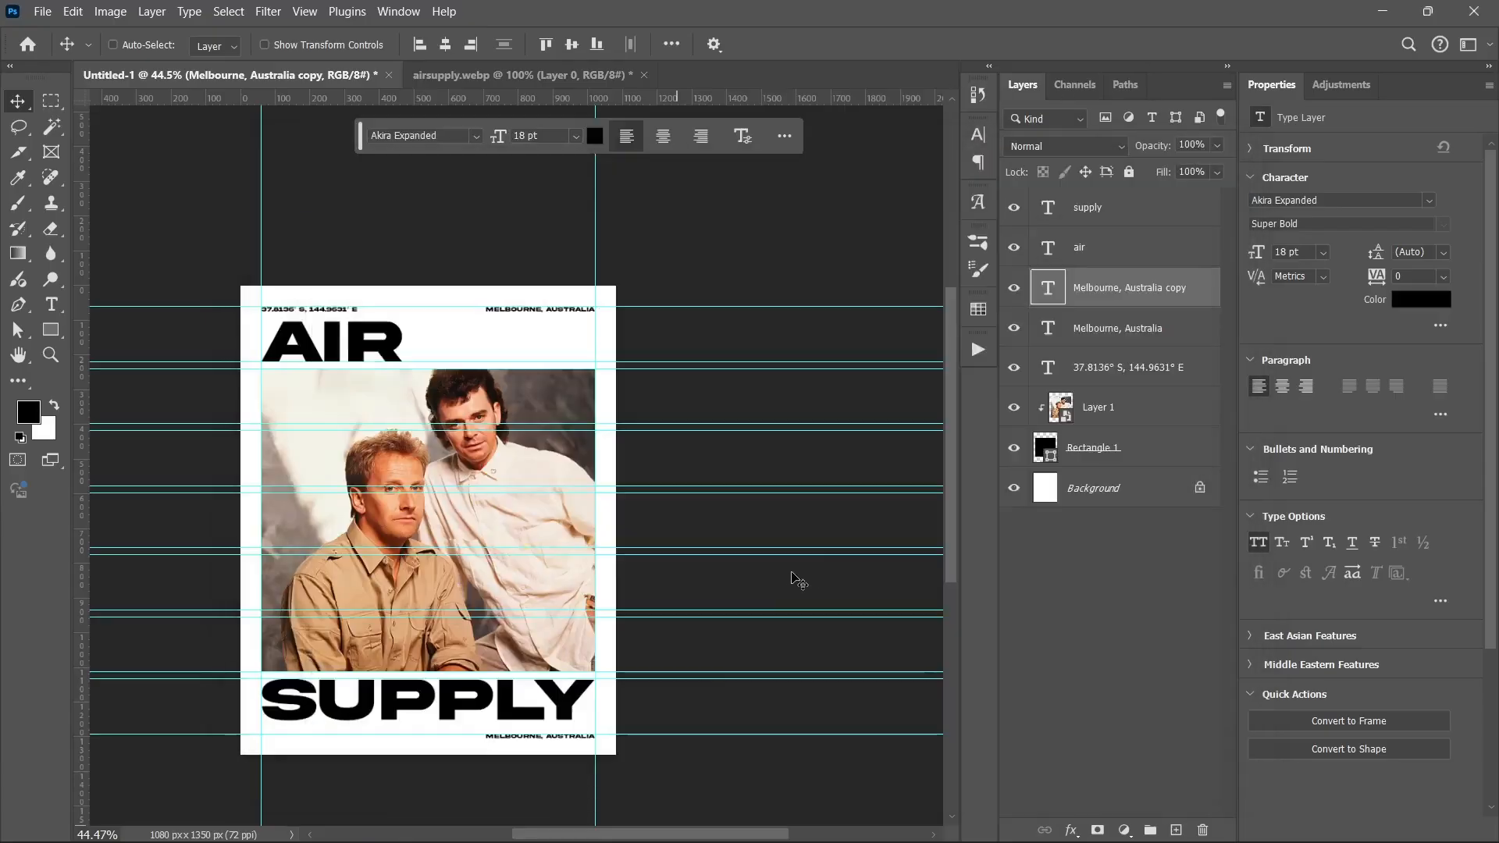
pyautogui.click(547, 735)
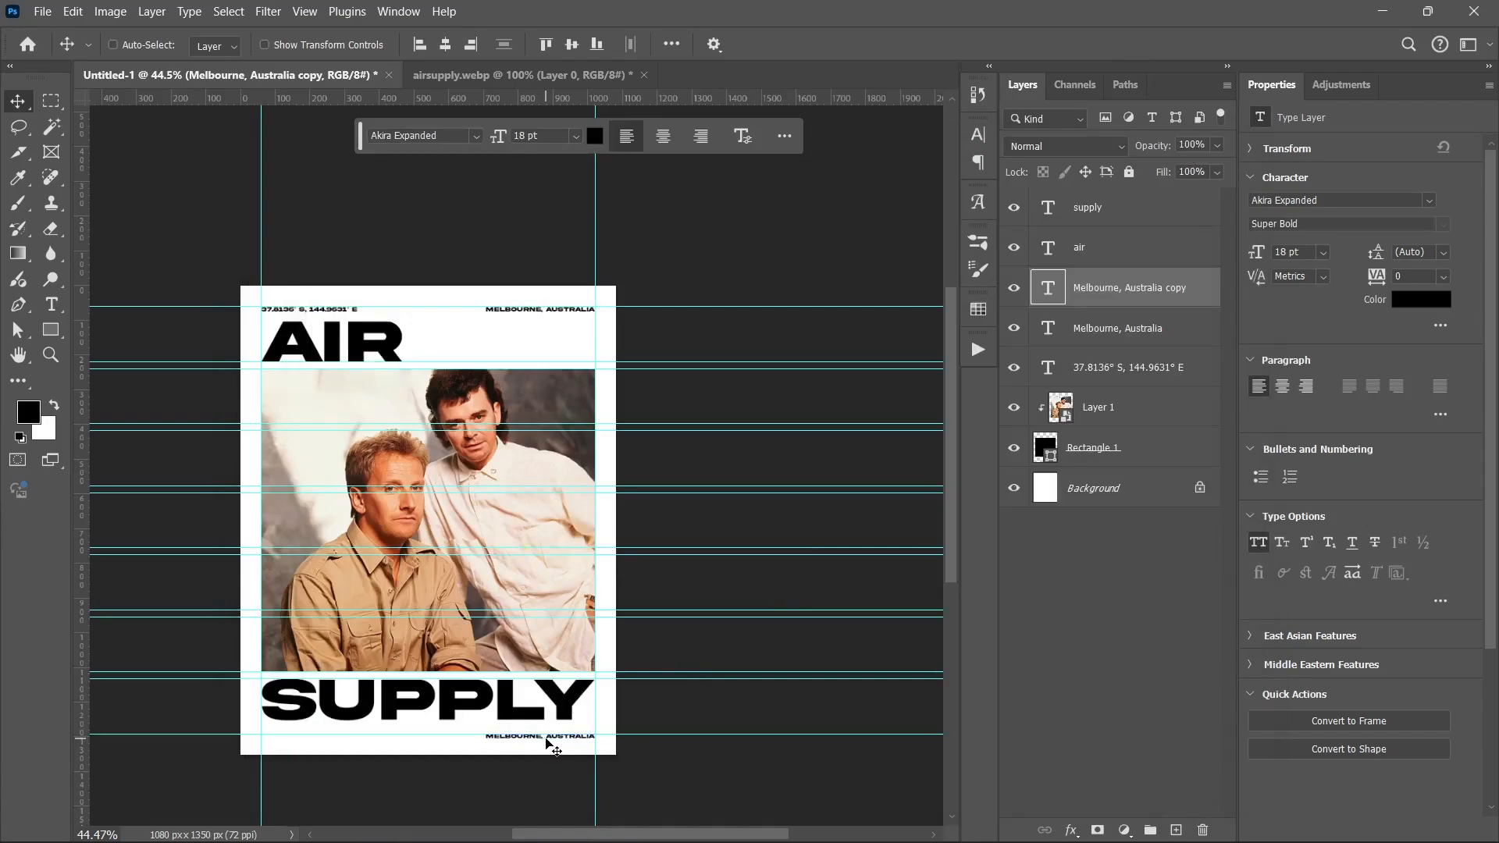
pyautogui.scroll(5, 547, 743)
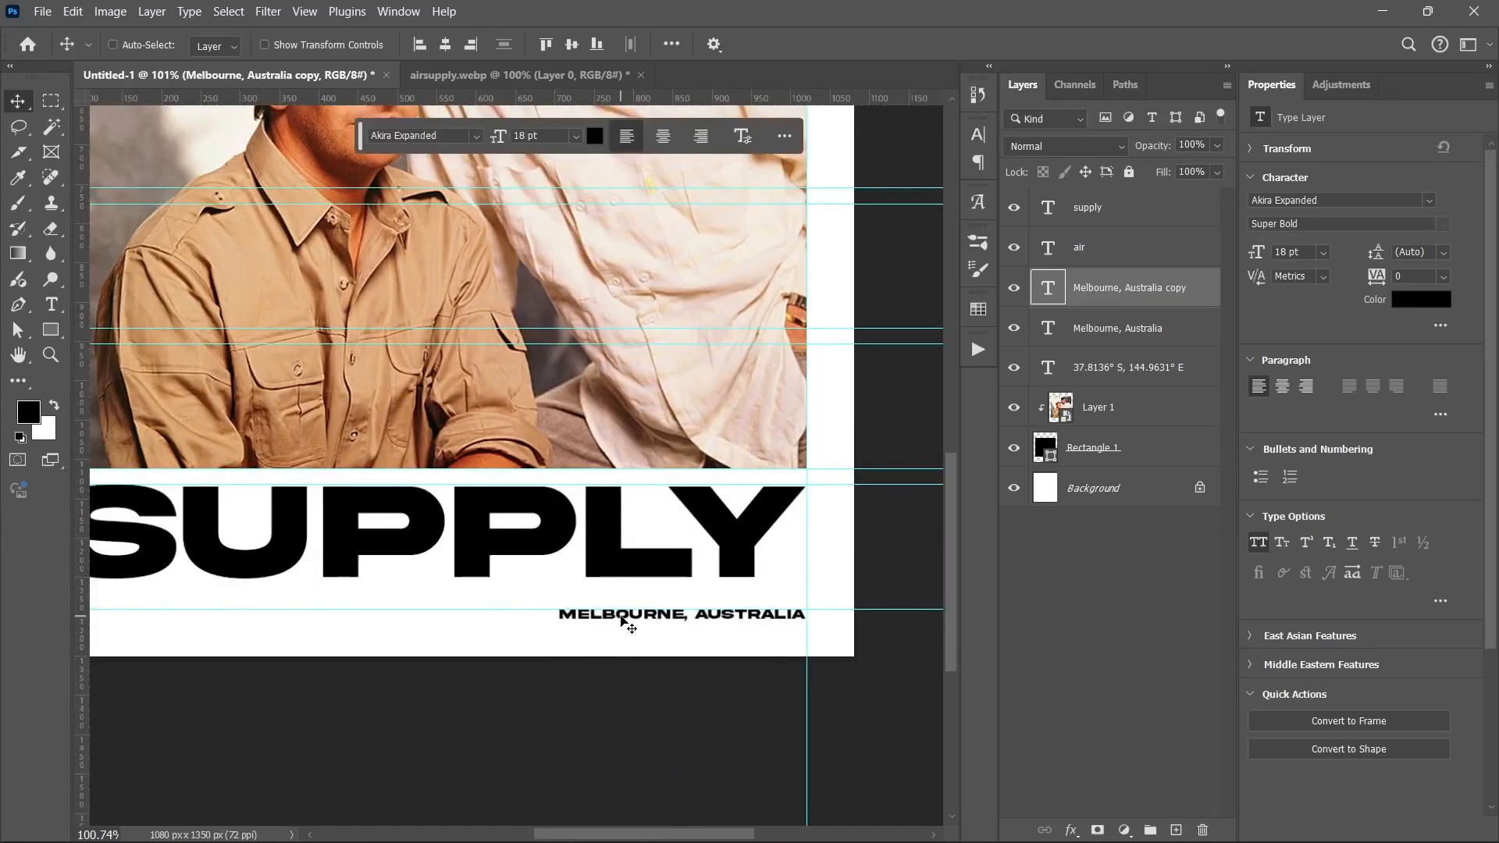
pyautogui.moveTo(622, 621); pyautogui.dragTo(537, 645)
pyautogui.hotkey('ctrl', 'v')
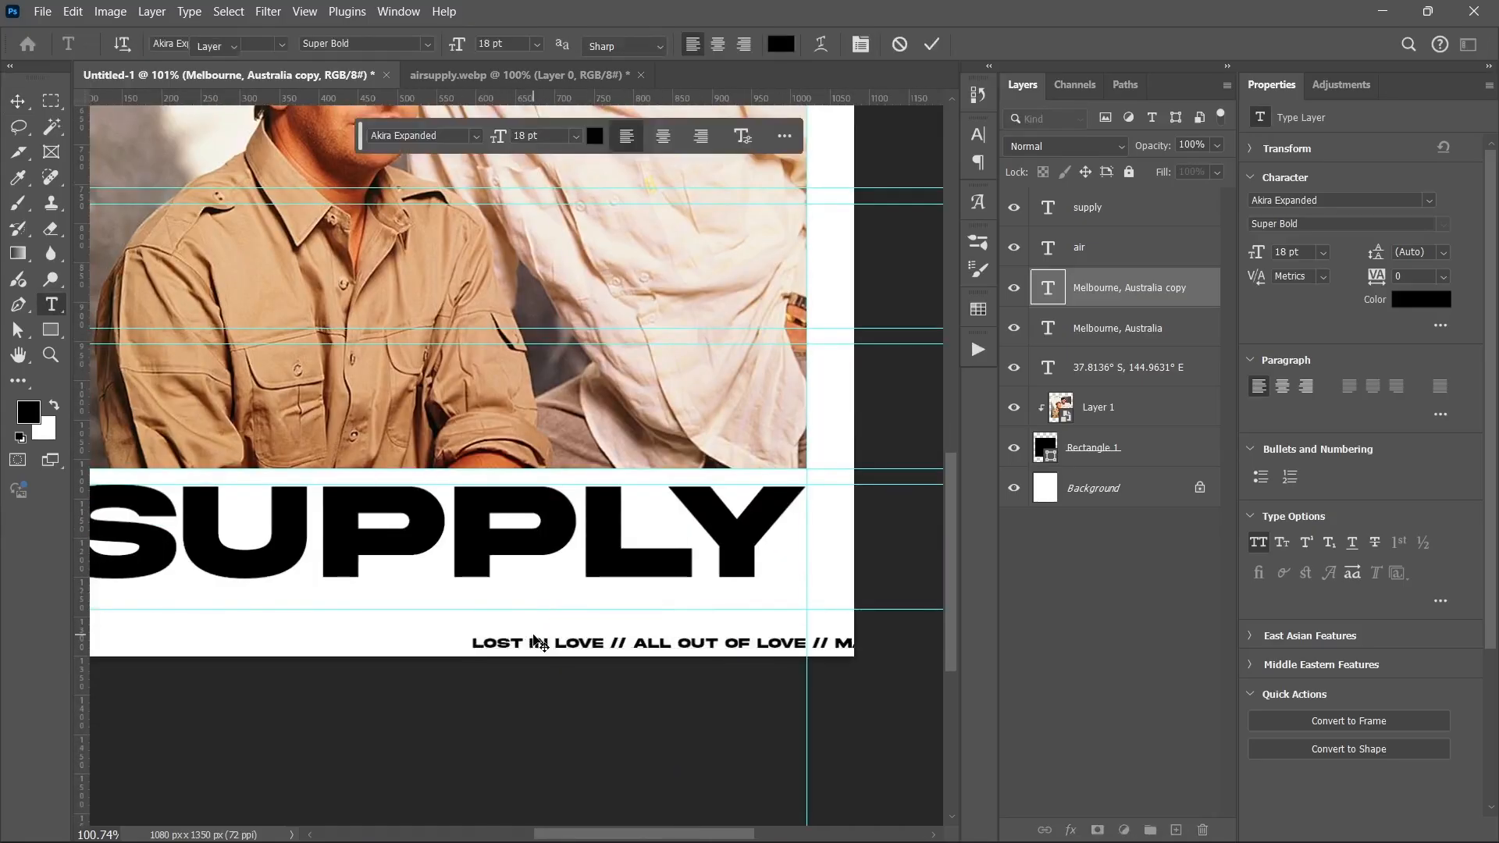
pyautogui.hotkey('ctrl', 'Return')
# Step: Center the song-title line, shrink it to span the poster width, and nudge it up under SUPPLY
pyautogui.scroll(-4, 509, 618)
pyautogui.click(1283, 386)
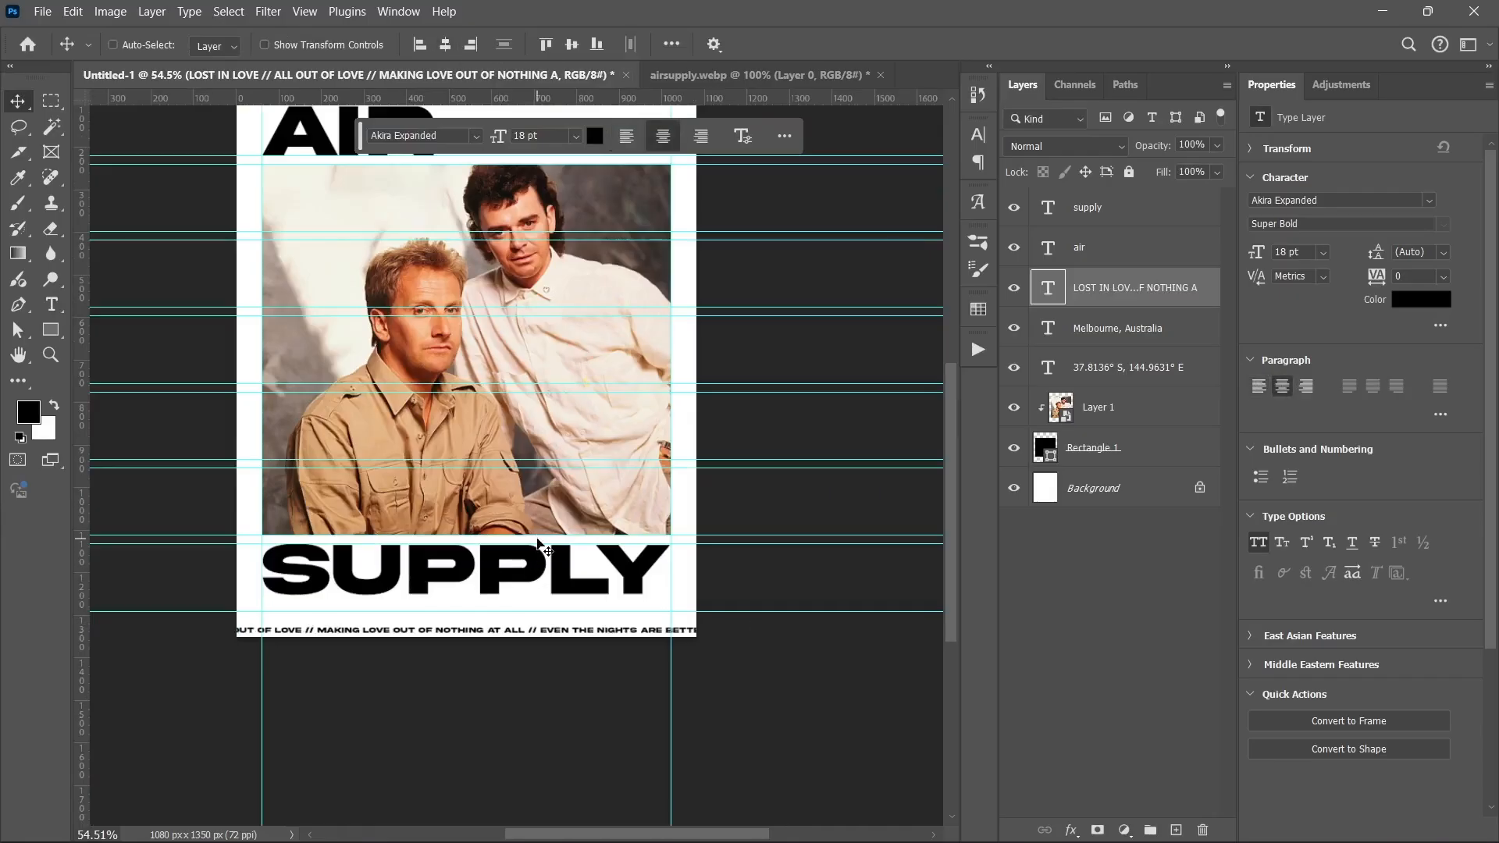
pyautogui.hotkey('ctrl', 't')
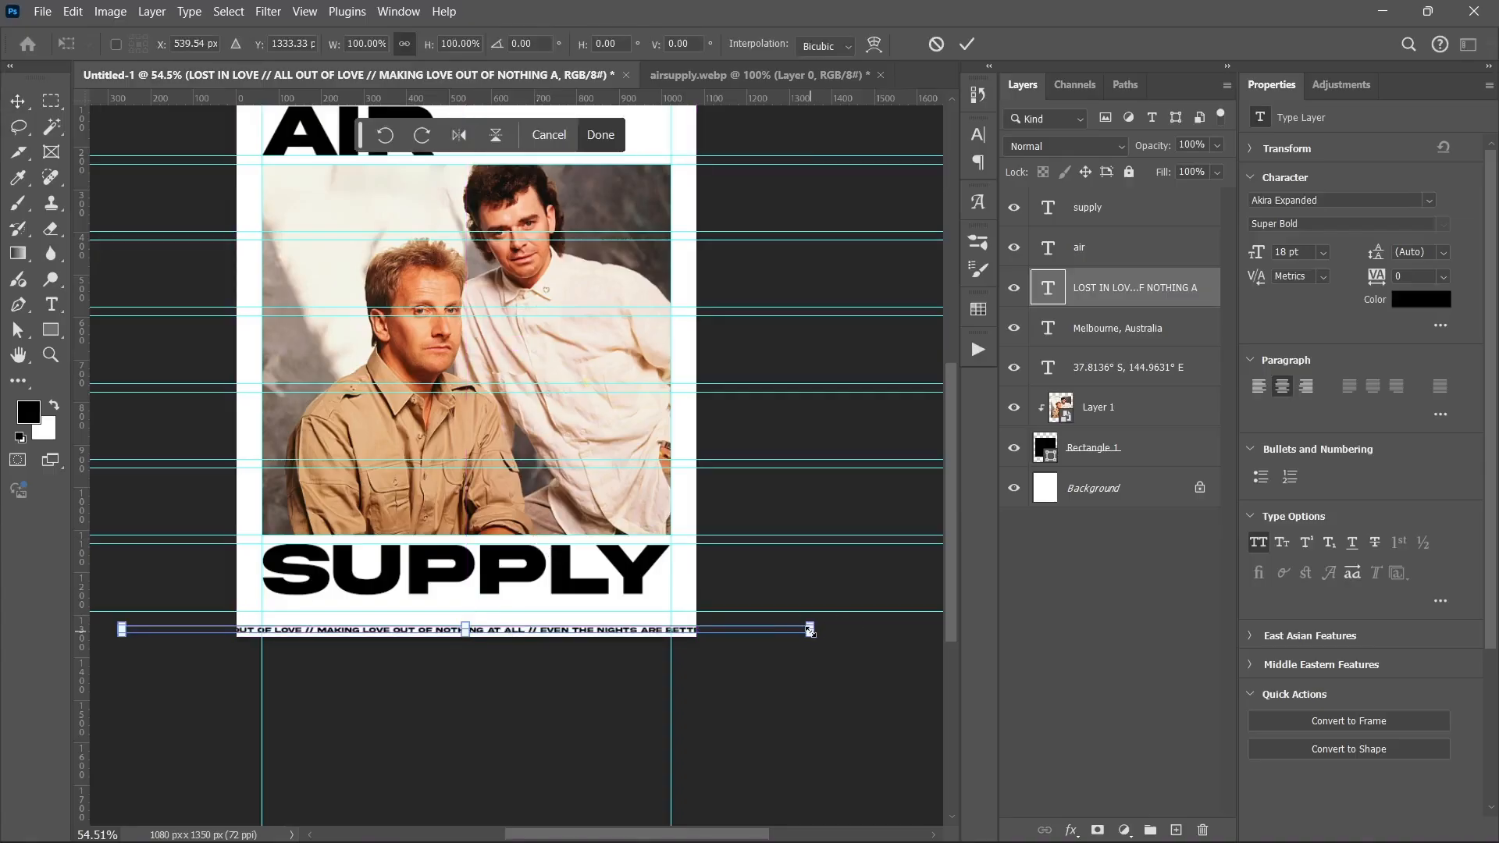
pyautogui.moveTo(810, 629); pyautogui.dragTo(671, 630)
pyautogui.press('Return')
pyautogui.hotkey('shift', 'Up')
pyautogui.hotkey('shift', 'Up')
pyautogui.hotkey('shift', 'Up')
pyautogui.hotkey('shift', 'Up')
pyautogui.hotkey('shift', 'Up')
# Step: Alt-drag another copy of MELBOURNE, AUSTRALIA onto the photo
pyautogui.scroll(5, 460, 615)
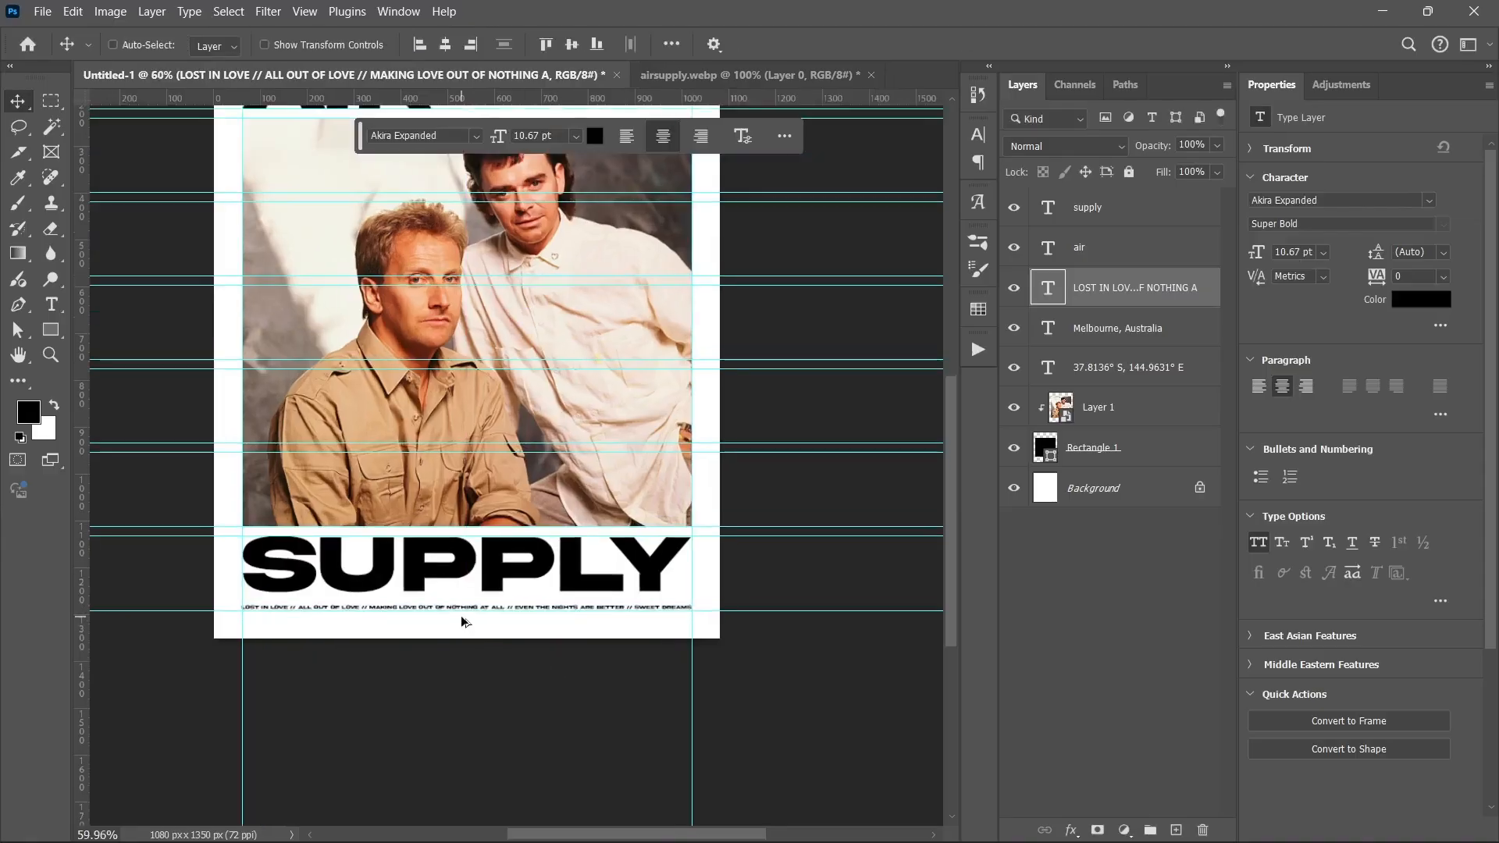
pyautogui.moveTo(438, 646); pyautogui.dragTo(486, 685)
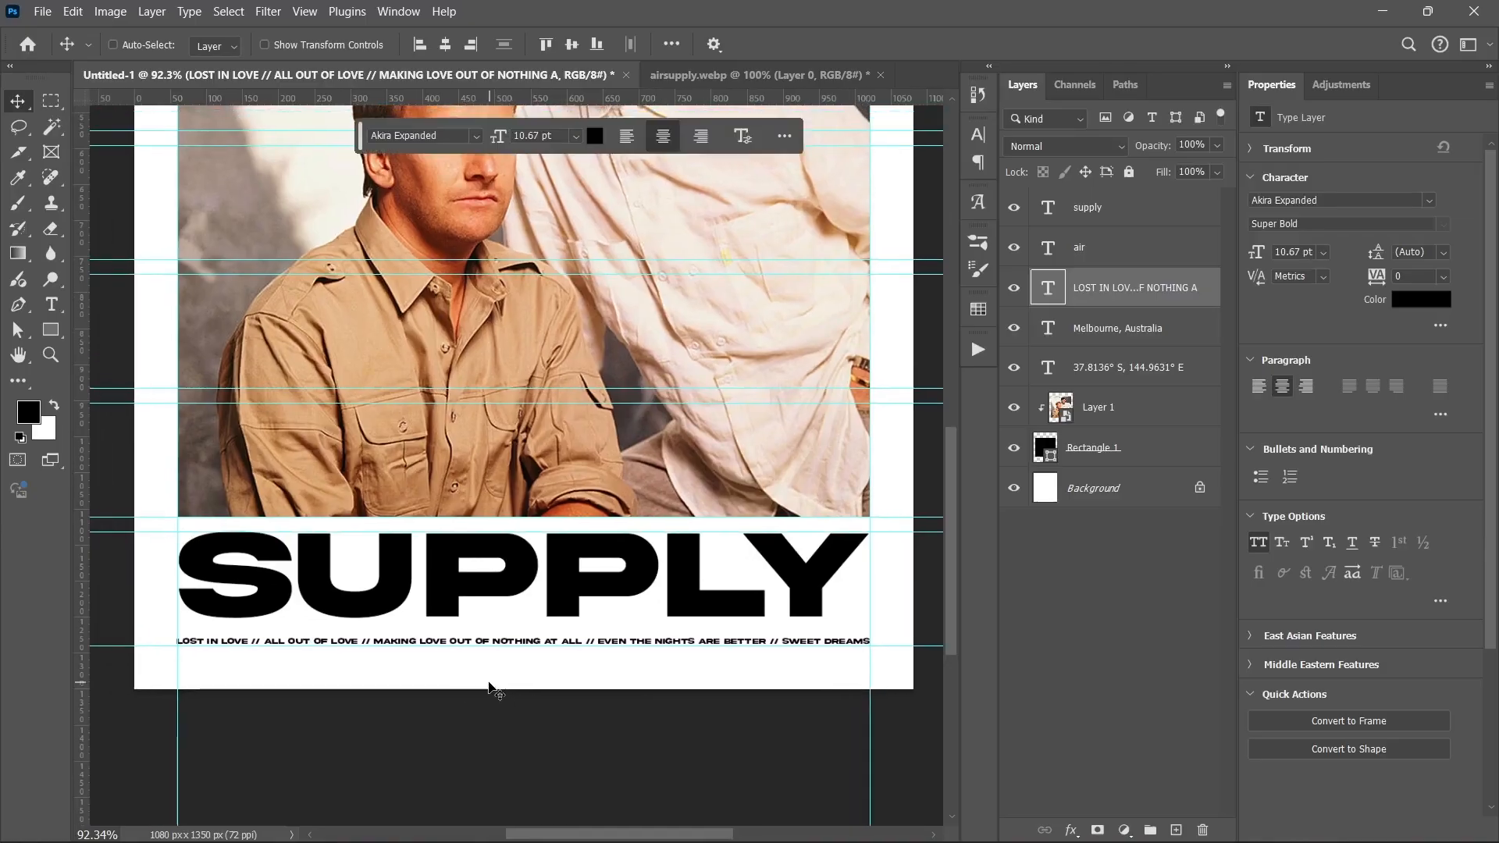
pyautogui.scroll(1, 490, 682)
pyautogui.scroll(-1, 490, 681)
pyautogui.scroll(3, 486, 536)
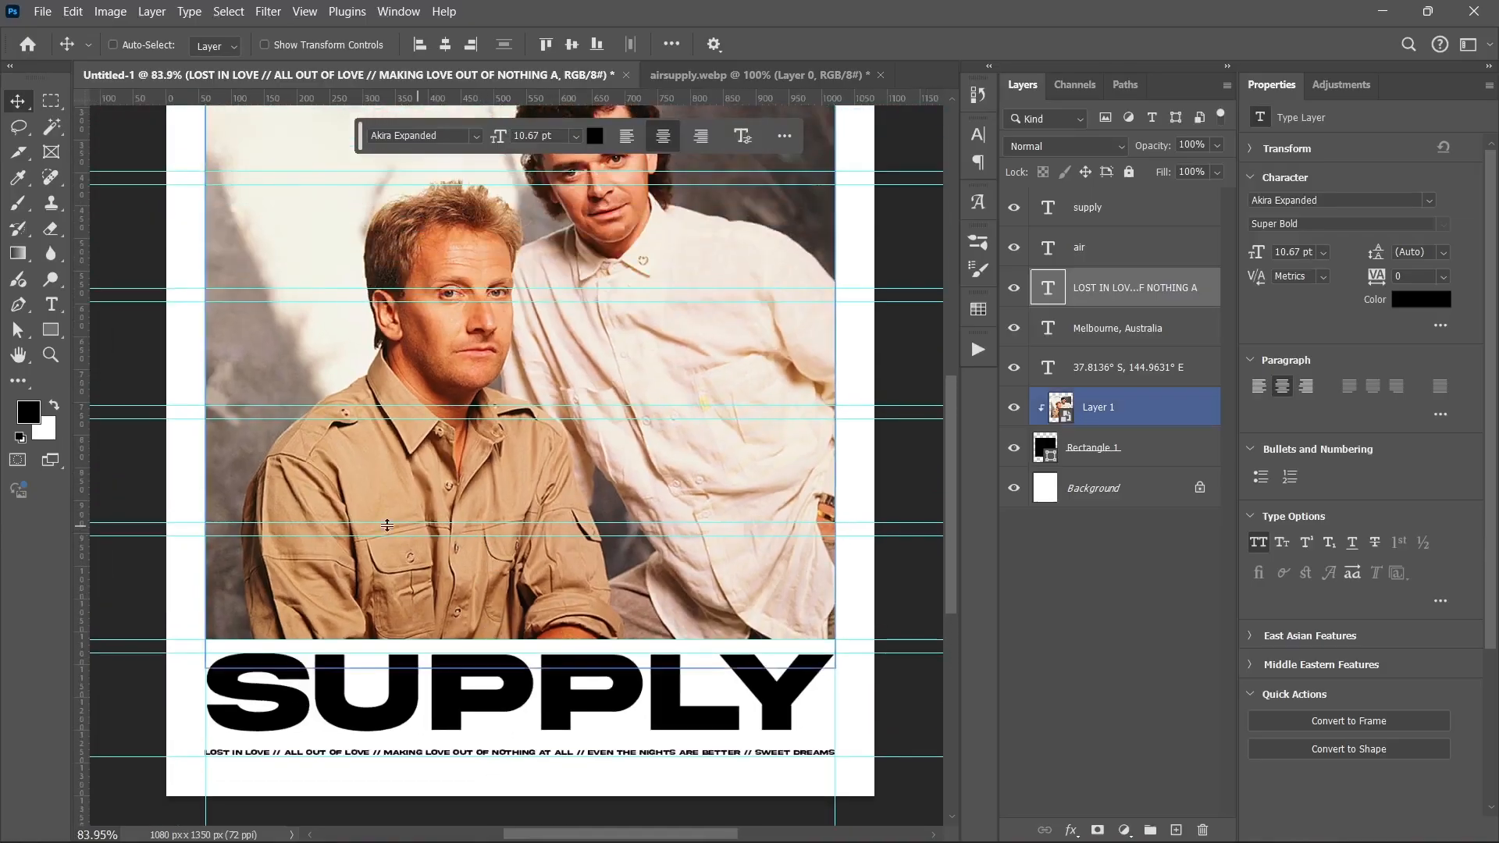
pyautogui.click(1096, 326)
pyautogui.moveTo(660, 238); pyautogui.dragTo(389, 552)
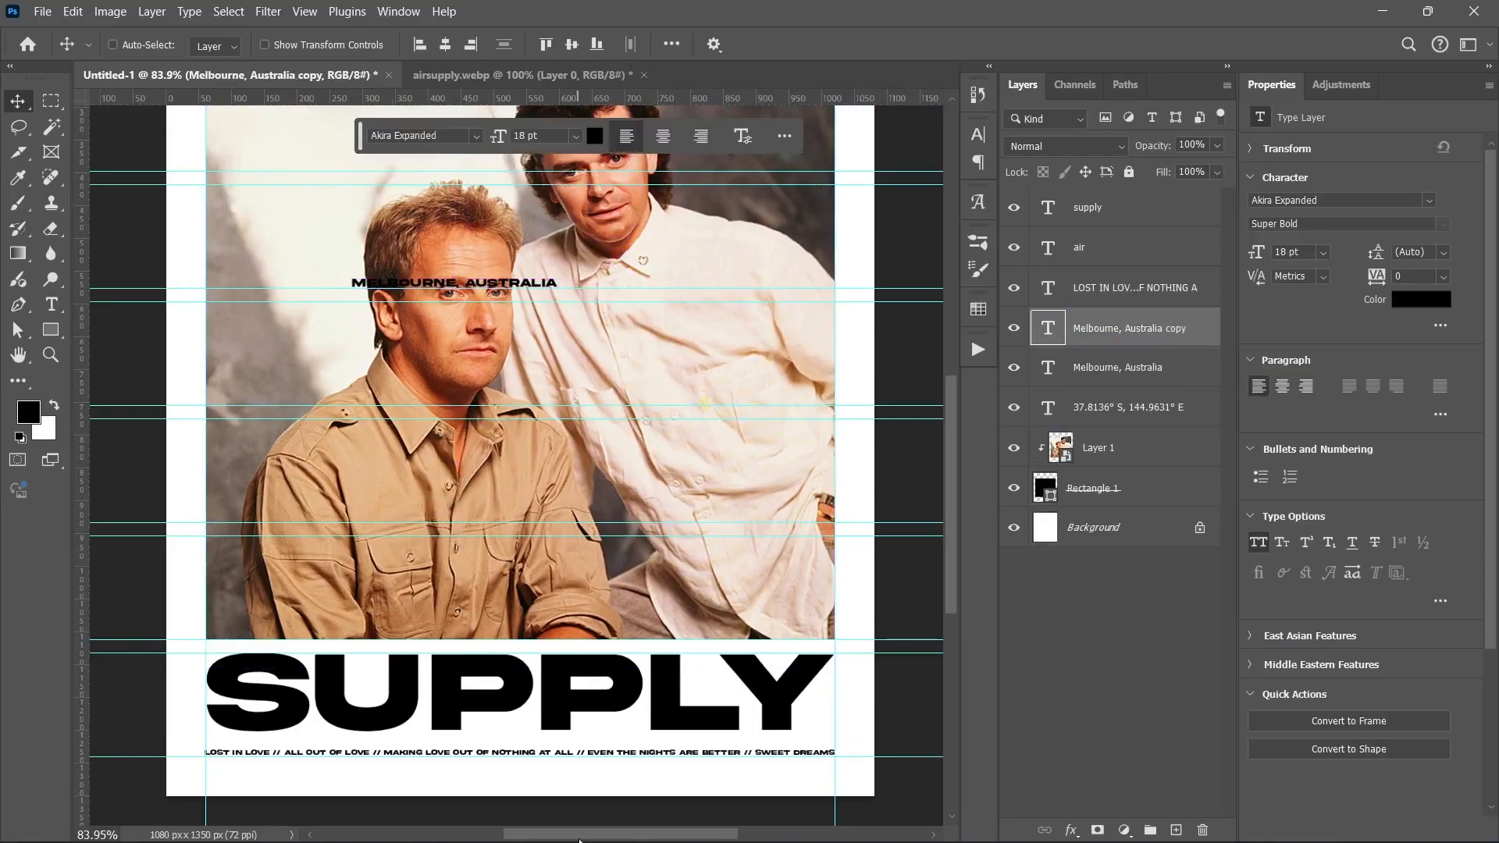
# Step: Replace the duplicated location text with EST. 1975 copied from the notes
pyautogui.click(818, 823)
pyautogui.moveTo(263, 306); pyautogui.dragTo(350, 303)
pyautogui.hotkey('ctrl', 'c')
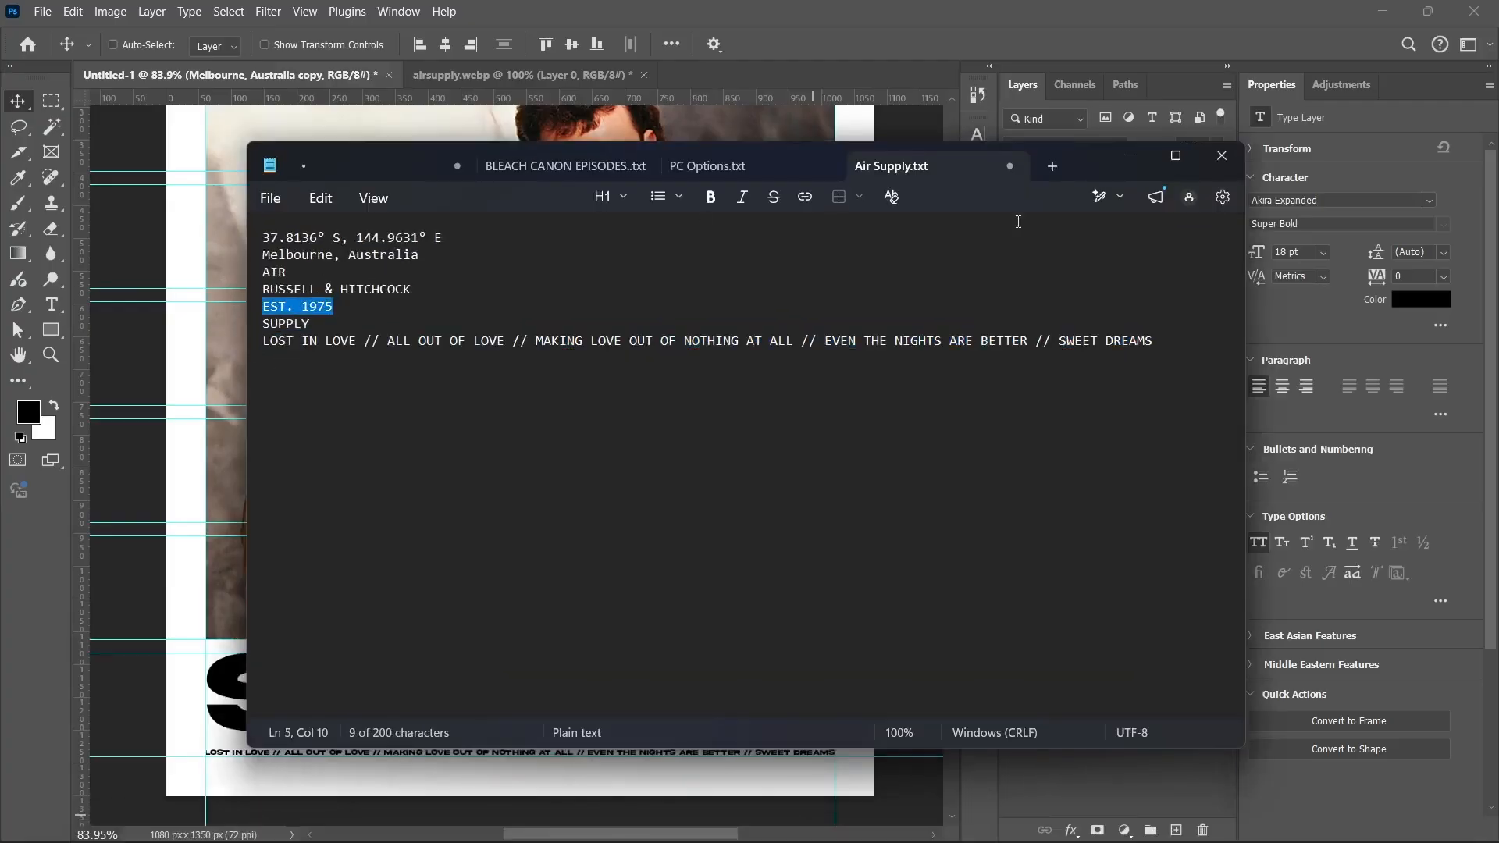
pyautogui.click(1130, 155)
pyautogui.moveTo(550, 281); pyautogui.dragTo(551, 260)
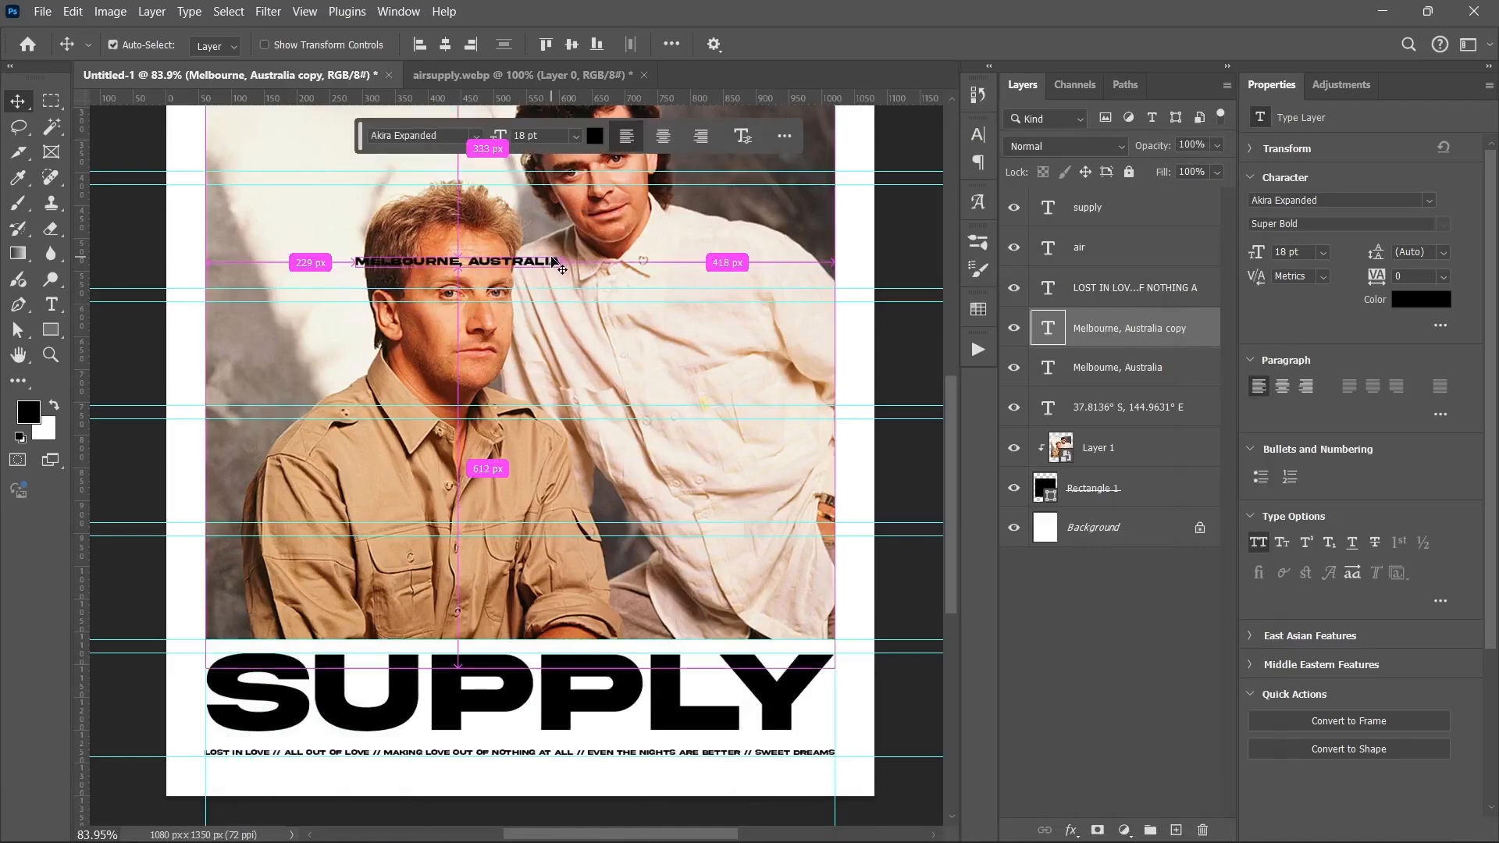
pyautogui.doubleClick(555, 264)
pyautogui.hotkey('ctrl', 'v')
pyautogui.hotkey('ctrl', 'Return')
# Step: Move EST. 1975 to the photo's lower left, trying then cancelling a rotation
pyautogui.moveTo(371, 283); pyautogui.dragTo(261, 618)
pyautogui.hotkey('ctrl', 't')
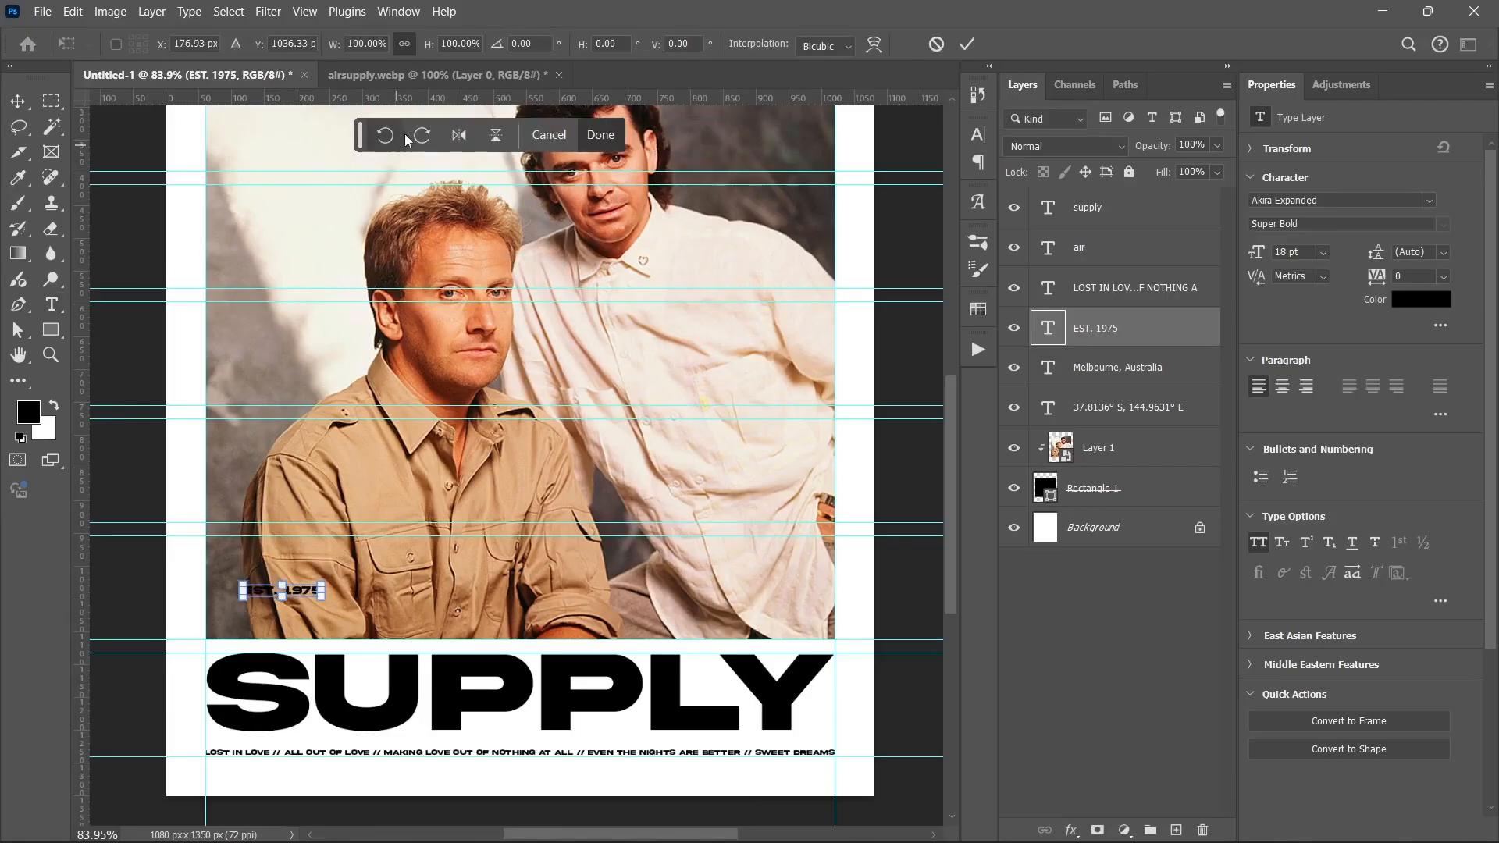
pyautogui.click(385, 136)
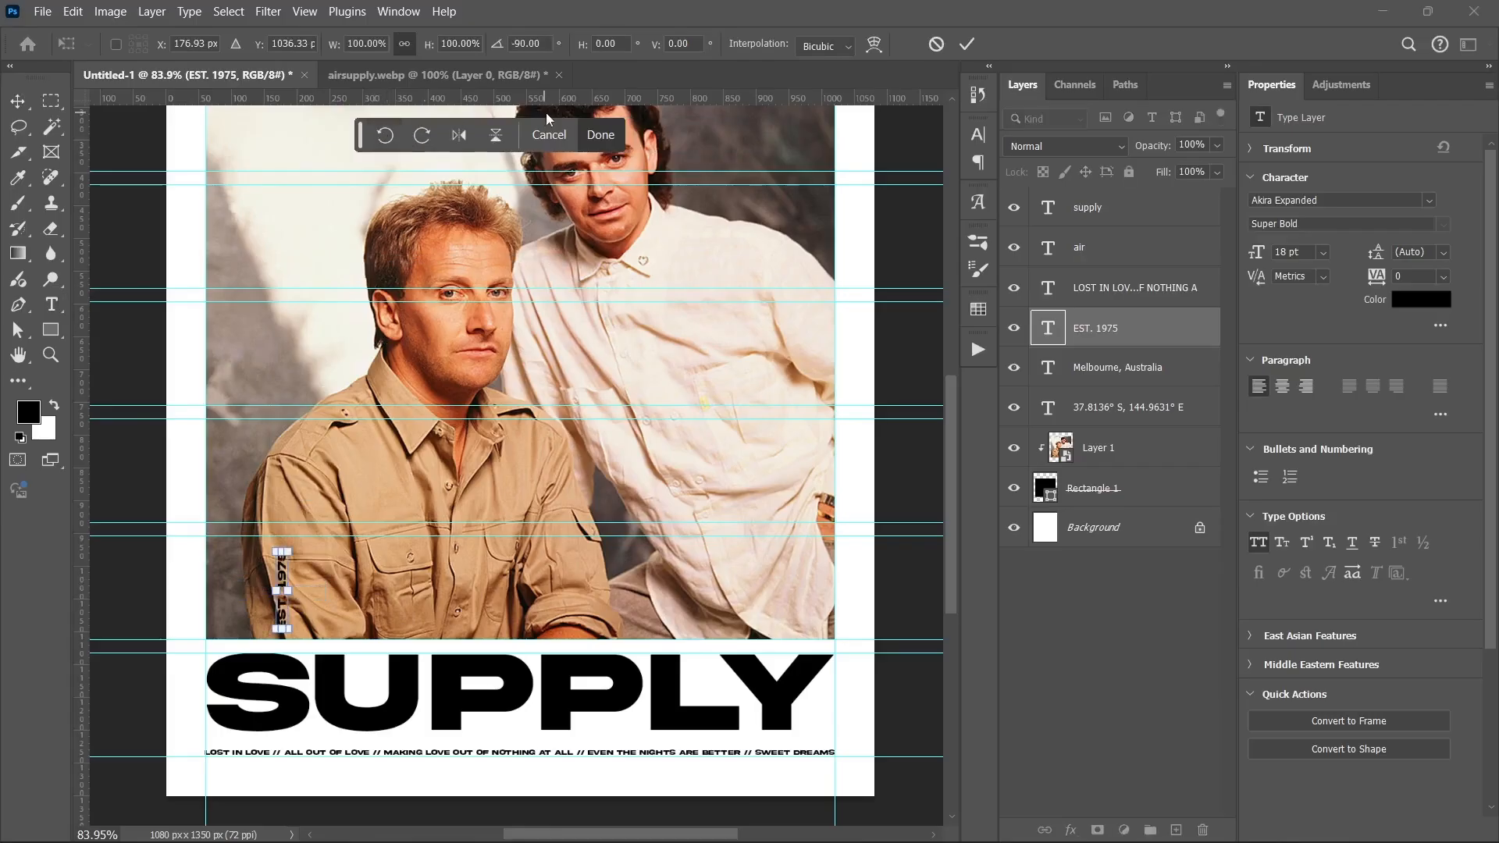
pyautogui.press('Escape')
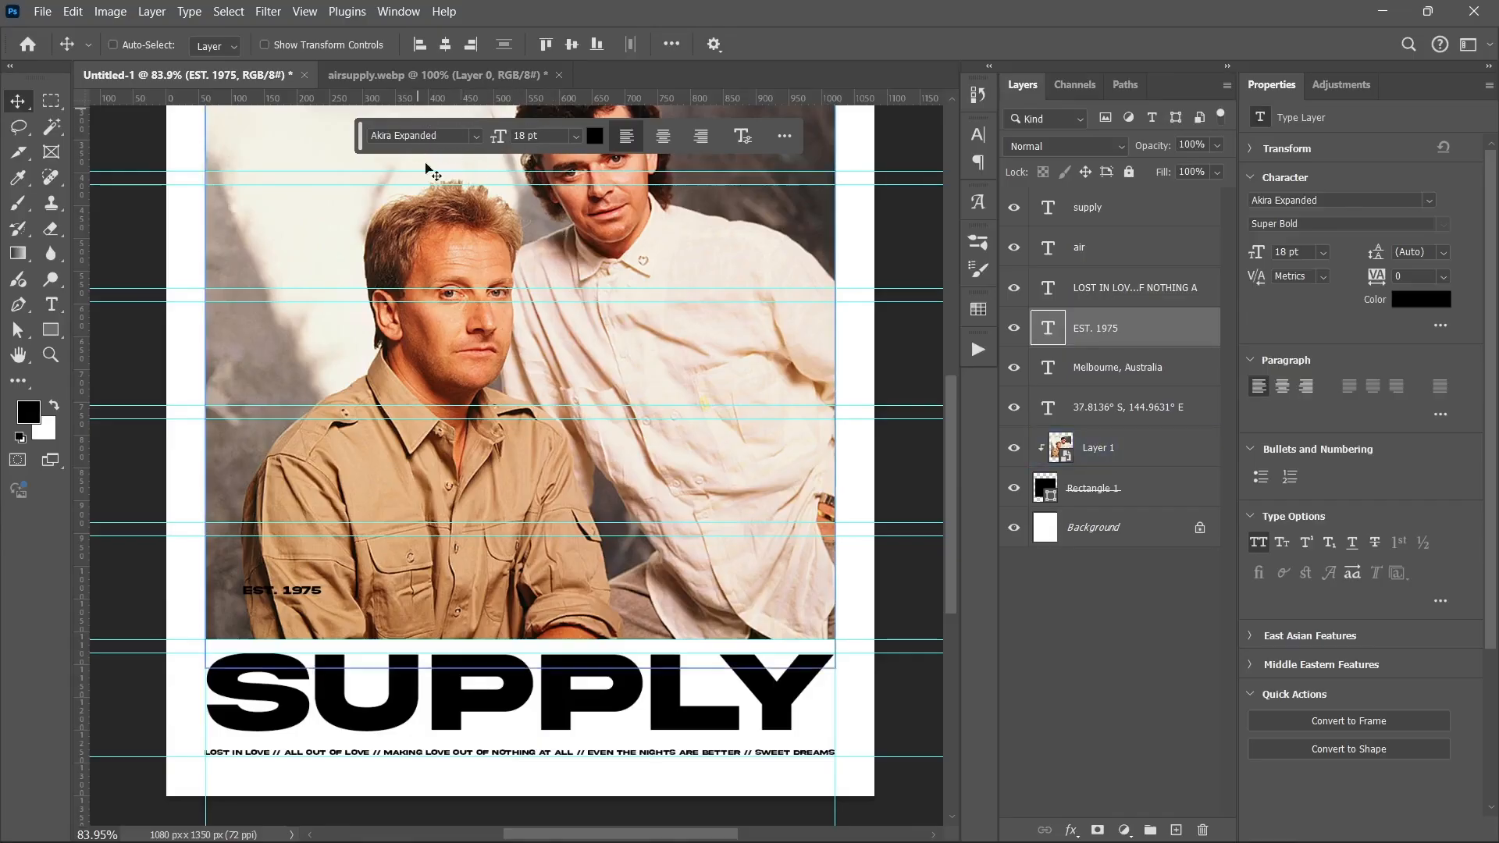
# Step: Try flipping EST. 1975 horizontally, vertically and rotating 90° clockwise, undoing each
pyautogui.hotkey('ctrl', 't')
pyautogui.rightClick(367, 504)
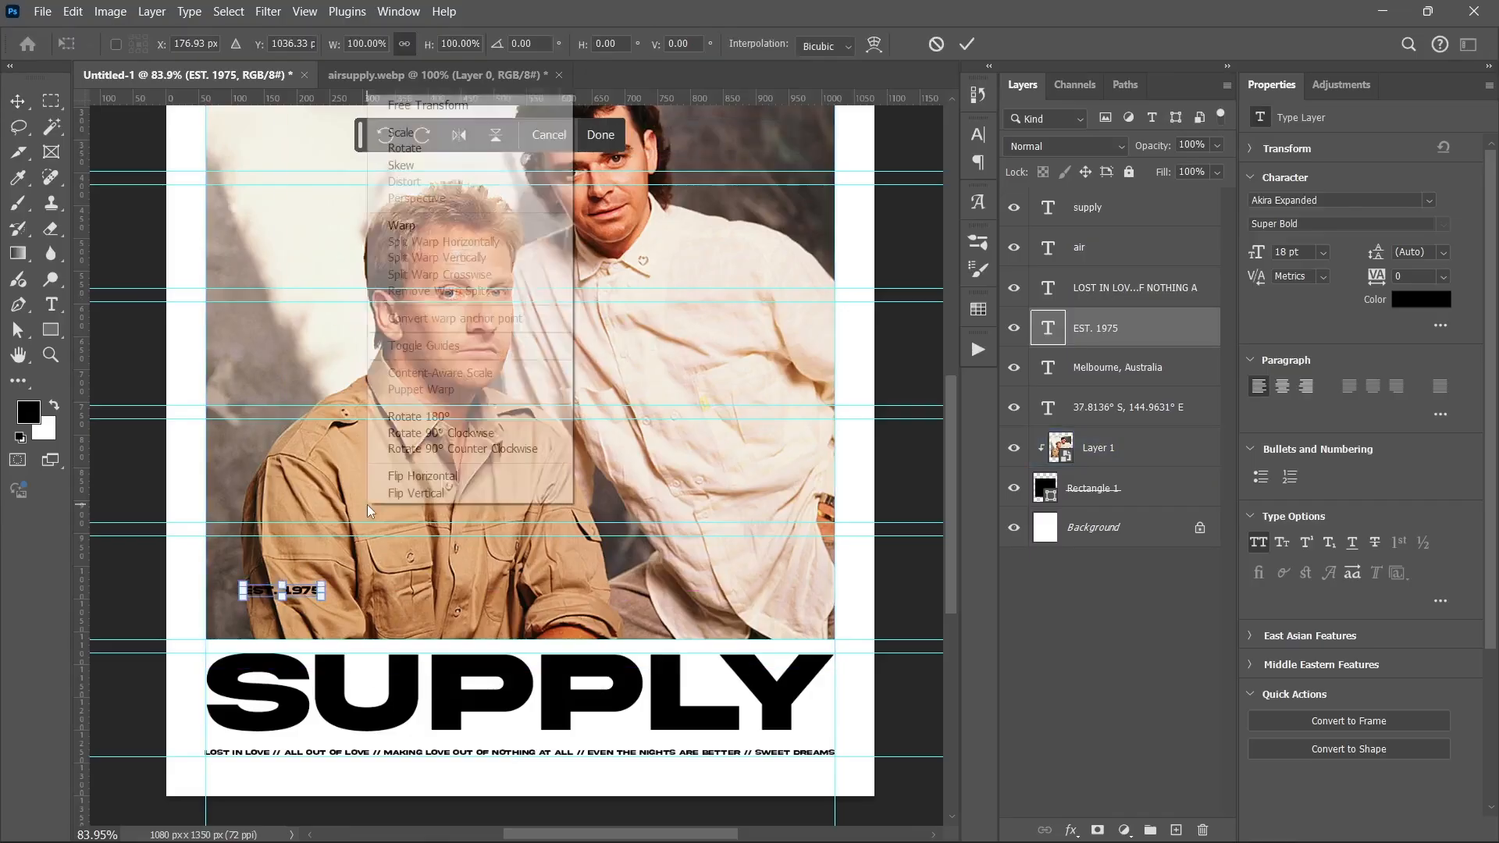
pyautogui.click(428, 479)
pyautogui.hotkey('ctrl', 'z')
pyautogui.rightClick(422, 467)
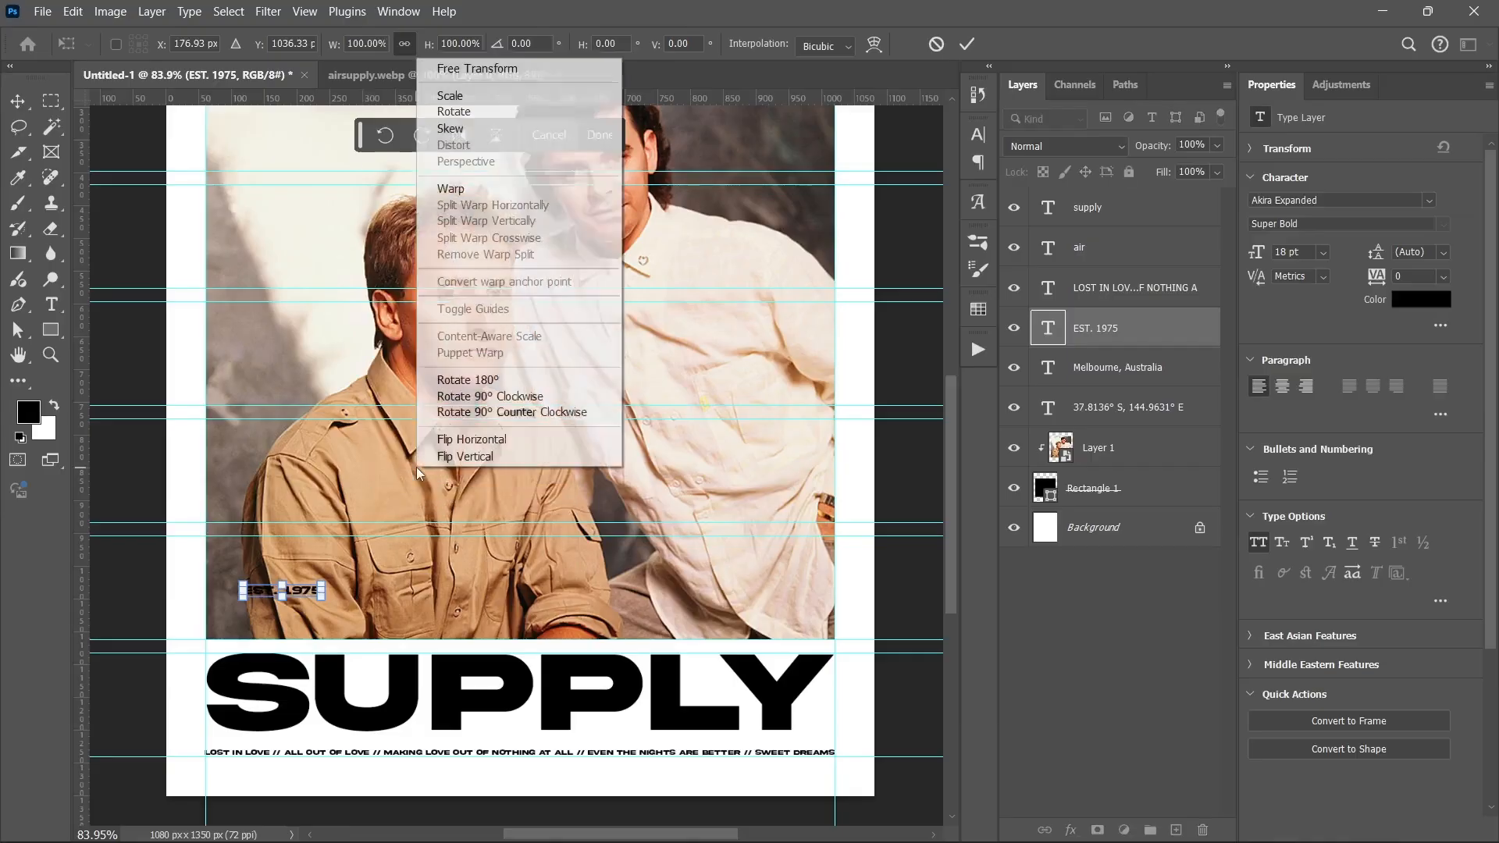
pyautogui.click(459, 454)
pyautogui.hotkey('ctrl', 'z')
pyautogui.rightClick(458, 456)
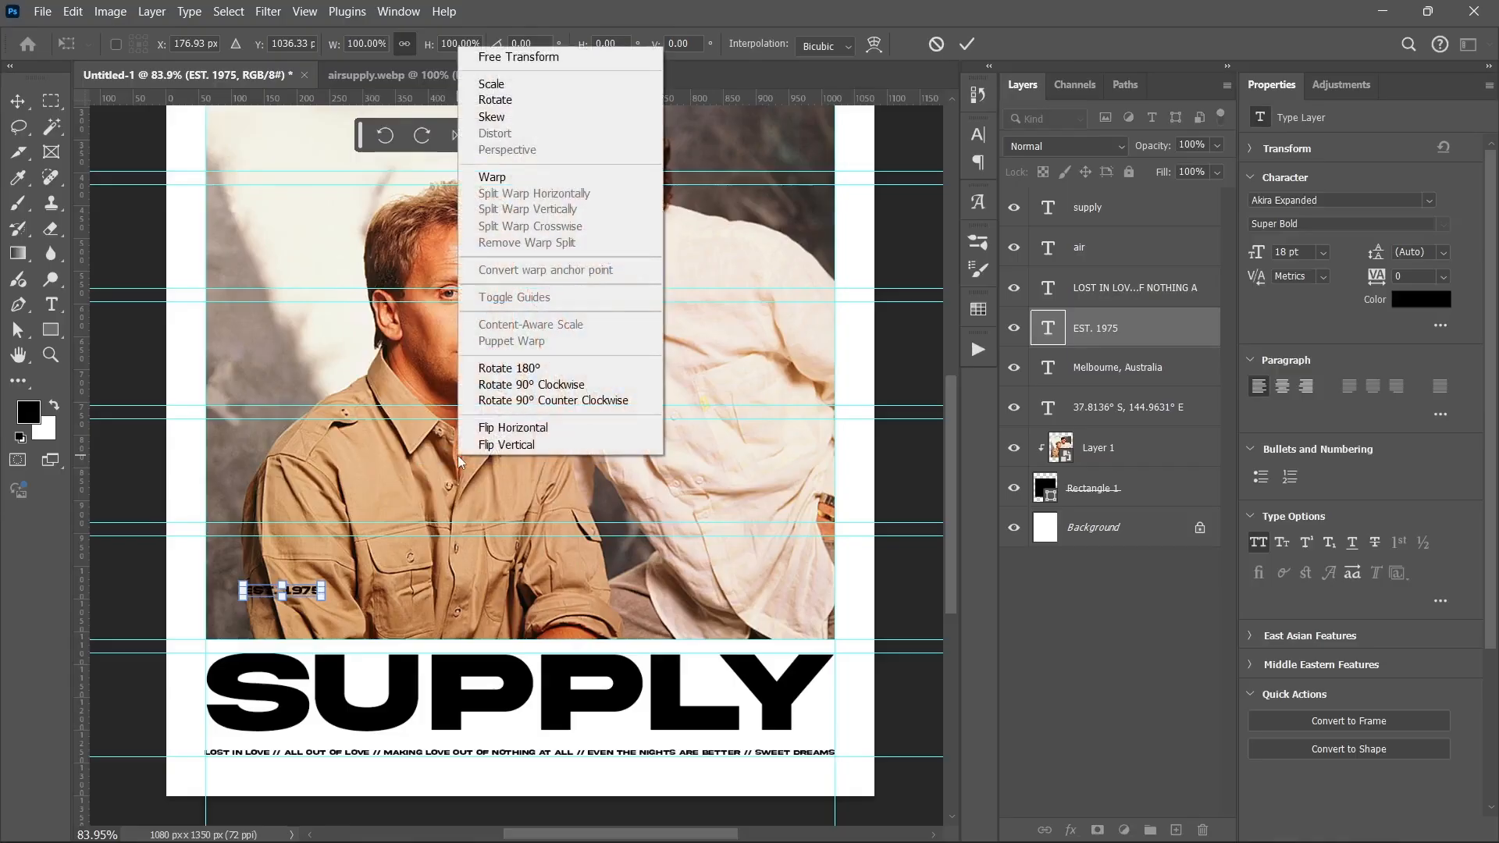
pyautogui.click(541, 384)
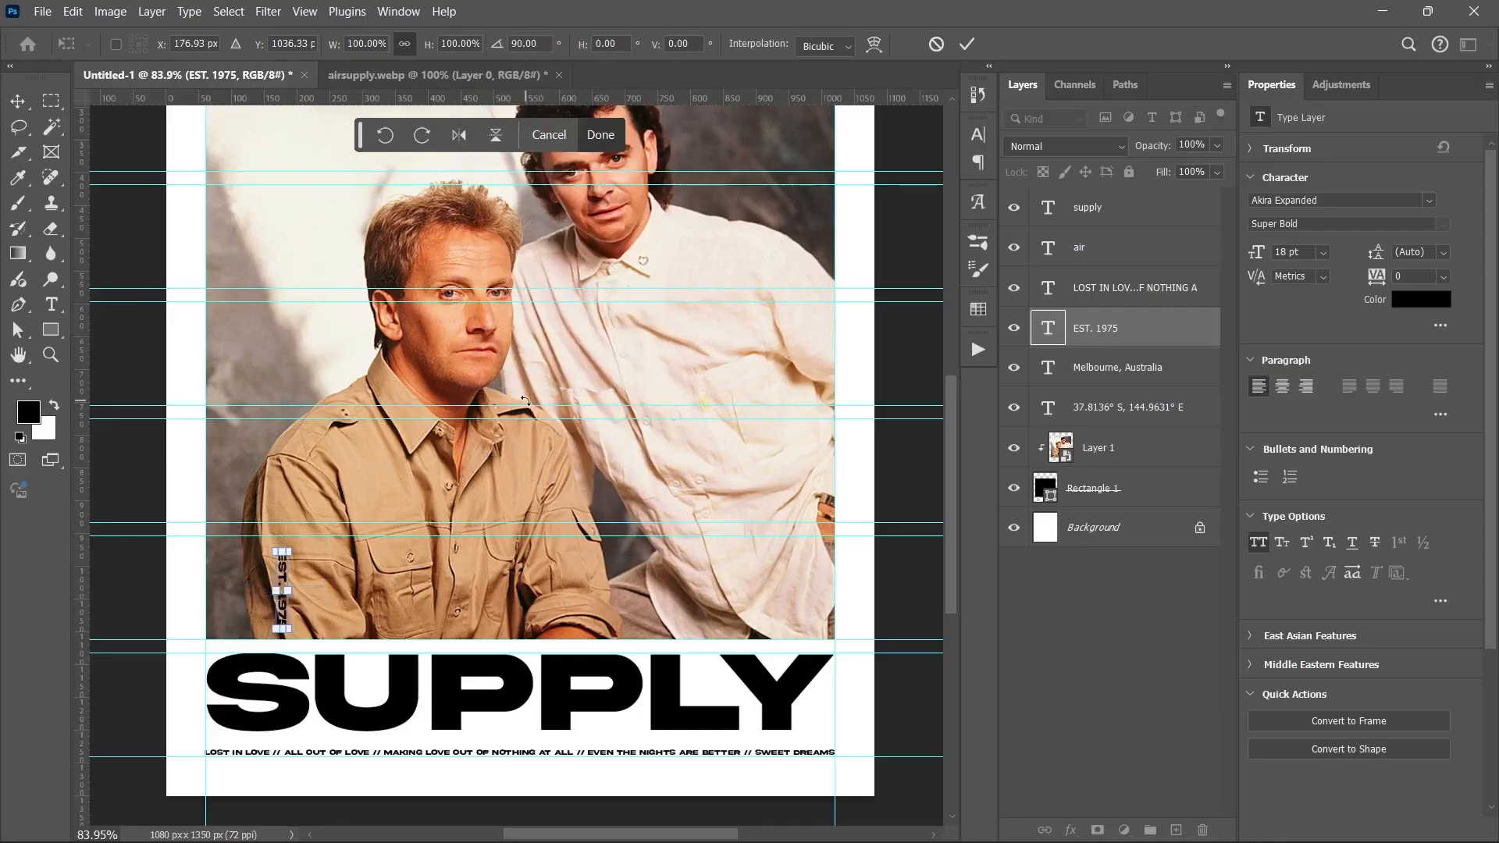
pyautogui.hotkey('ctrl', 'z')
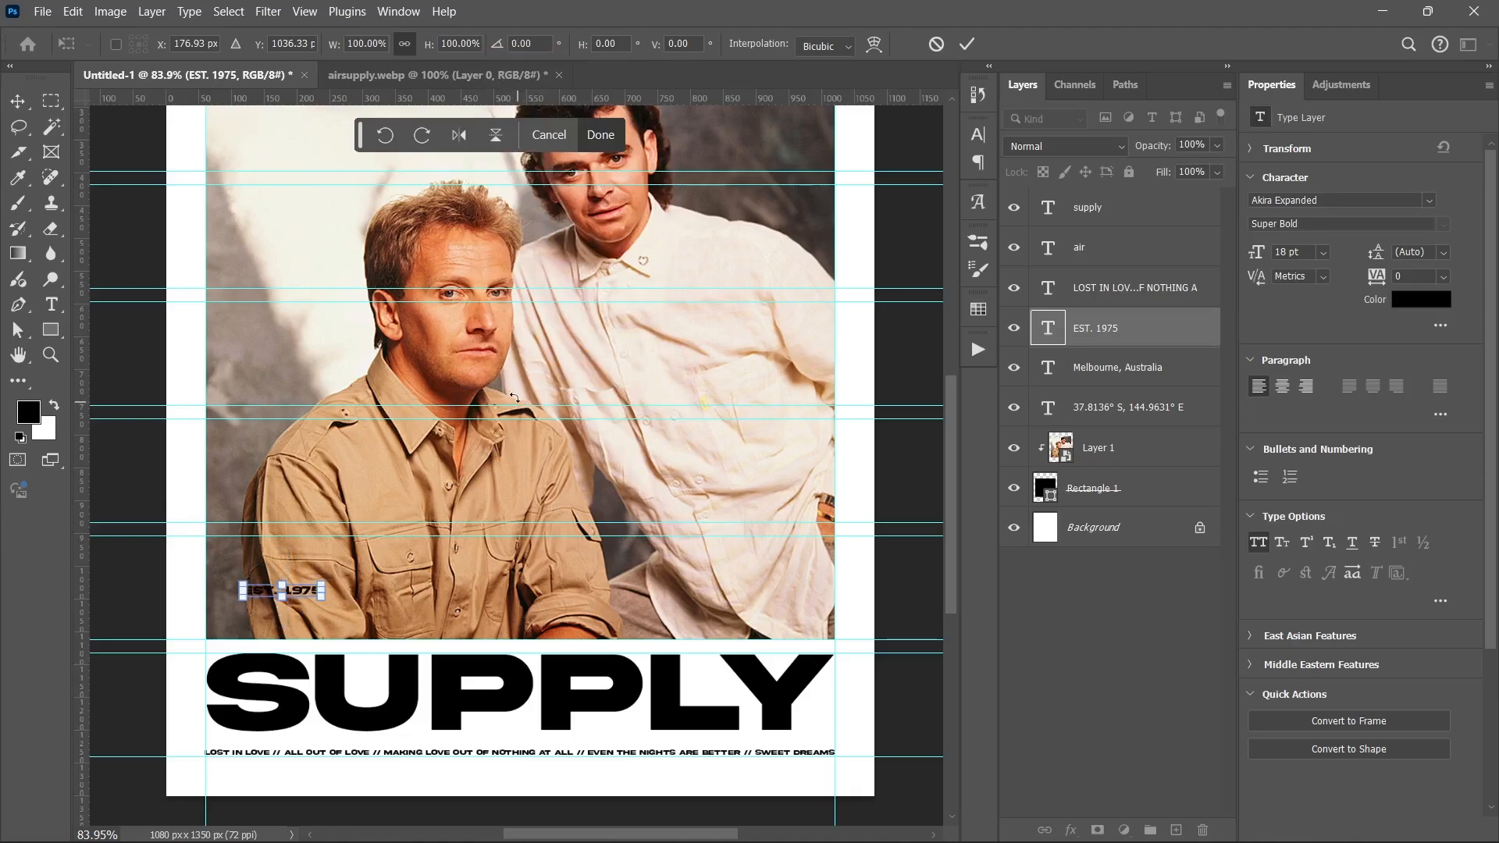
# Step: Rotate EST. 1975 90° counter-clockwise and enlarge it to about 38 pt along the photo's left edge
pyautogui.click(385, 135)
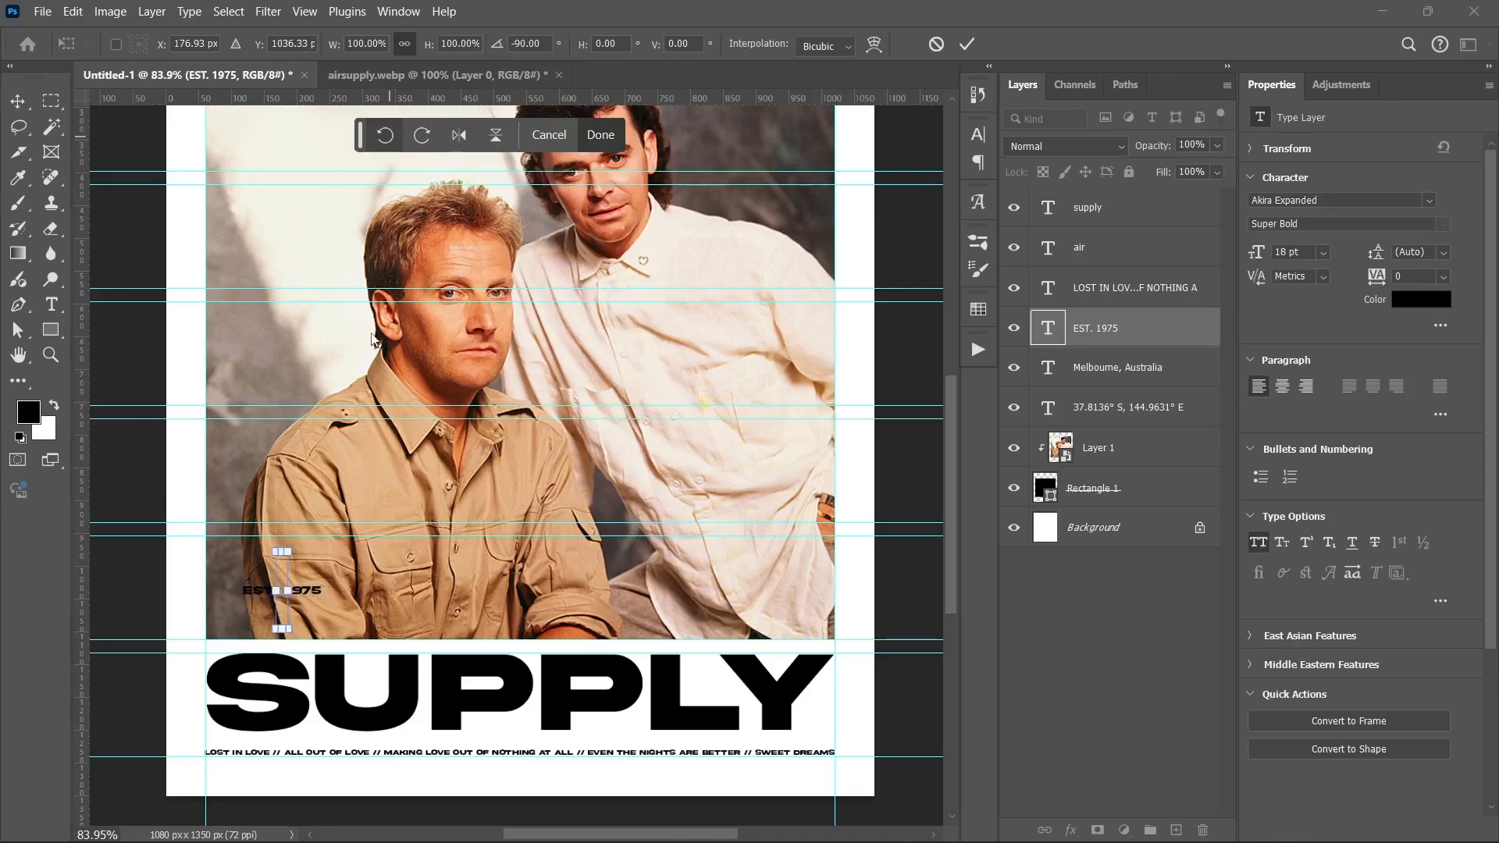
pyautogui.moveTo(281, 551); pyautogui.dragTo(235, 511)
pyautogui.press('Return')
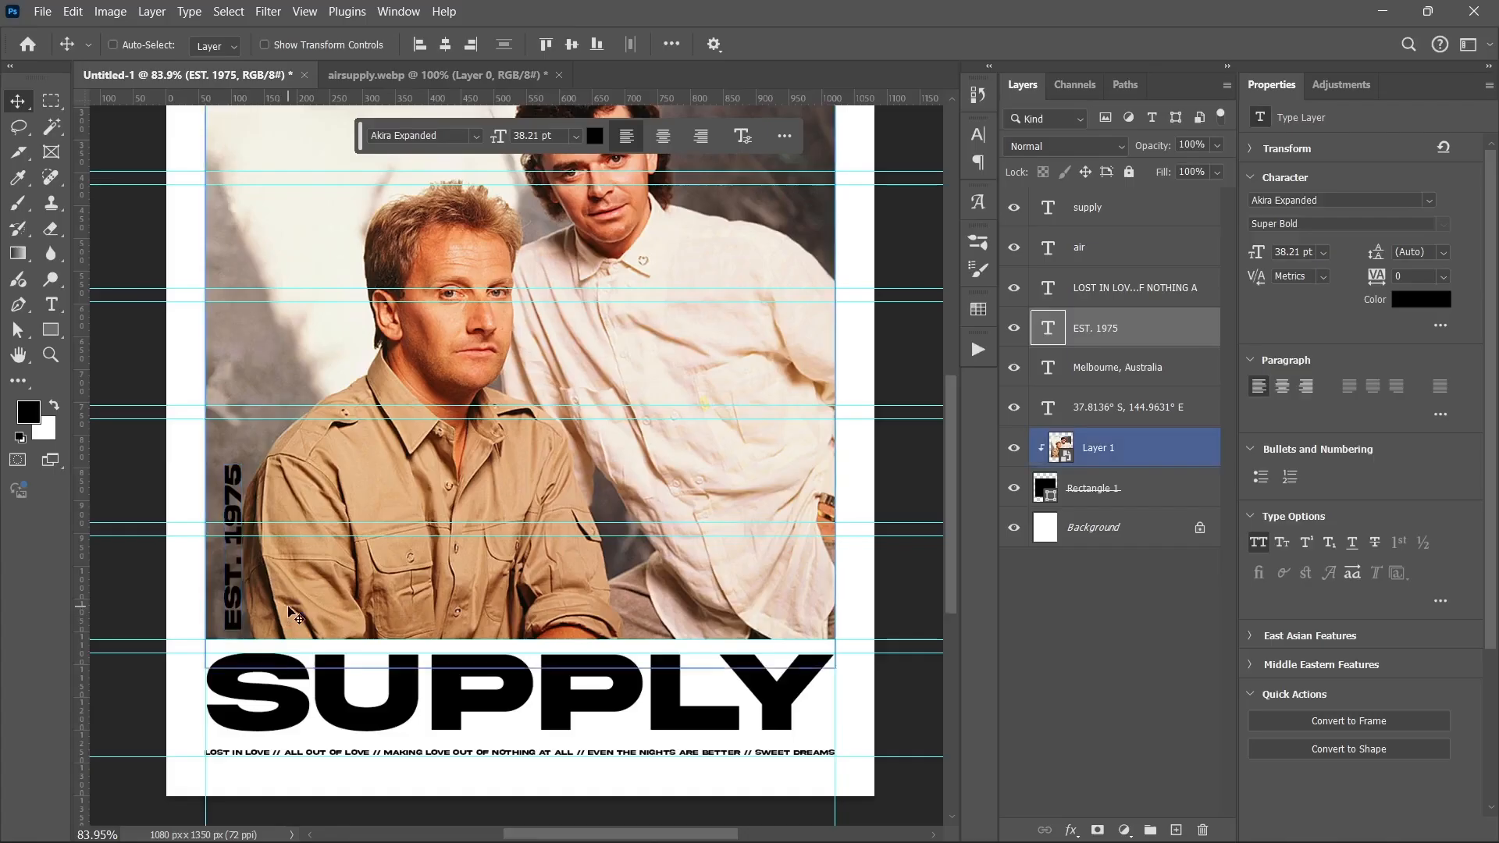
pyautogui.scroll(-4, 289, 625)
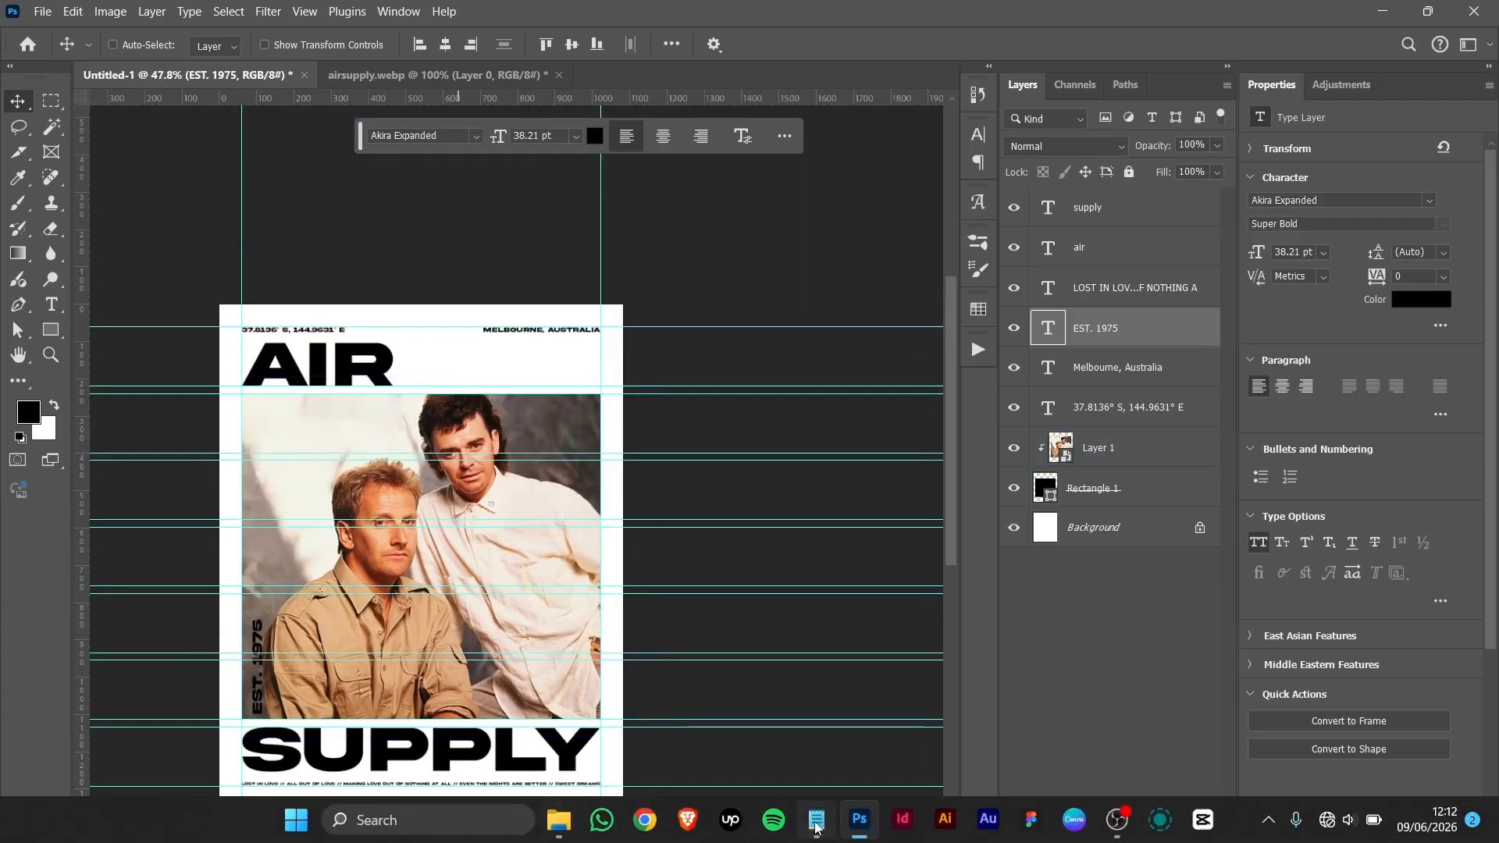
# Step: Copy the RUSSELL & HITCHCOCK line from the notes
pyautogui.click(817, 820)
pyautogui.click(454, 263)
pyautogui.hotkey('shift', 'Home')
pyautogui.press('Home')
pyautogui.press('Down')
pyautogui.press('Down')
pyautogui.hotkey('shift', 'Down')
pyautogui.hotkey('shift', 'Left')
pyautogui.hotkey('ctrl', 'c')
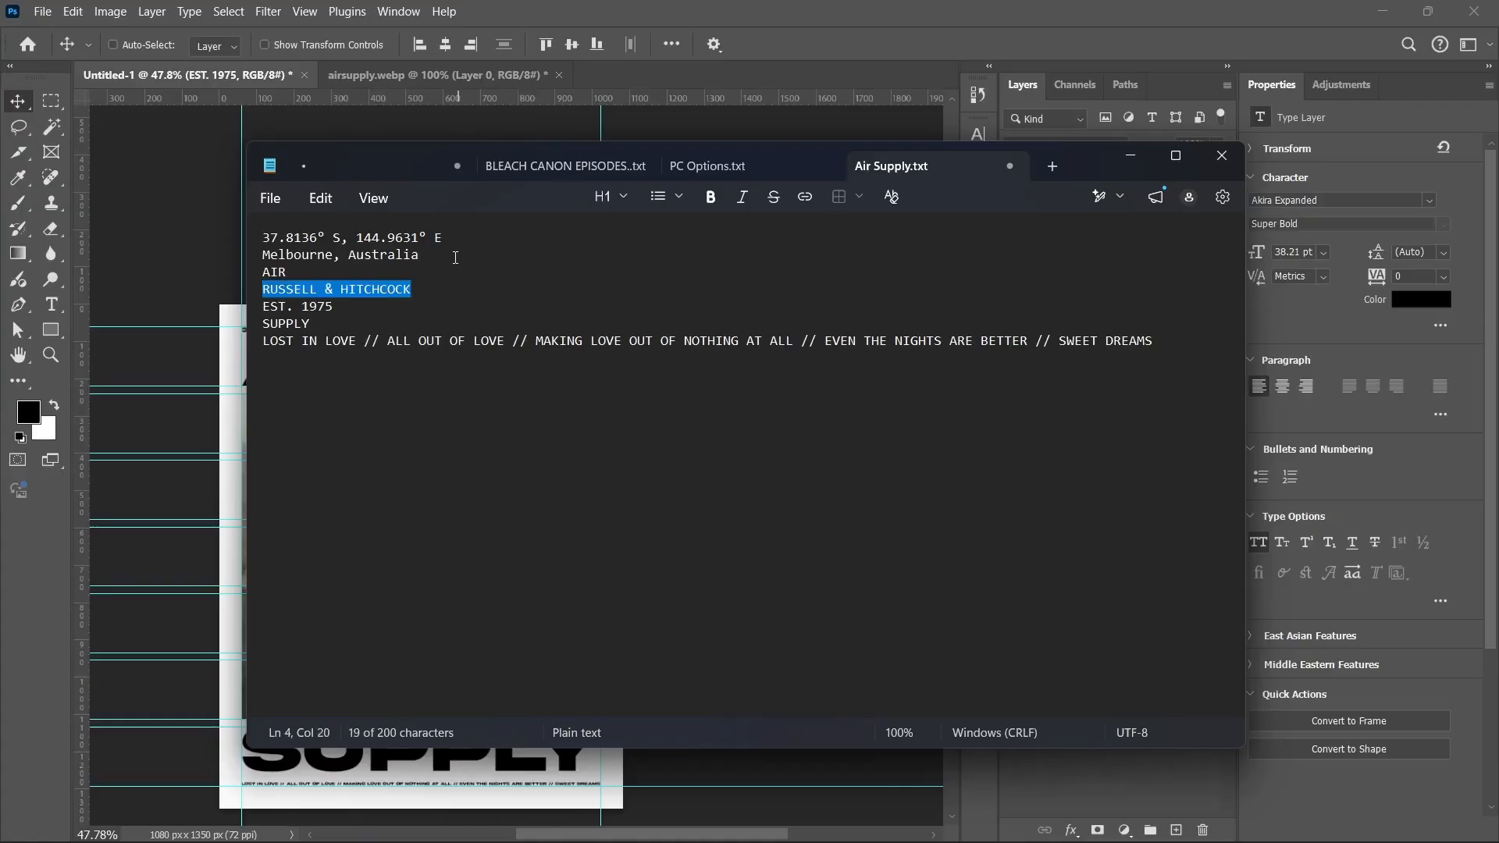
pyautogui.click(1129, 154)
# Step: Duplicate the location text below AIR and change it to RUSSELL & HITCHCOCK with tracking 200
pyautogui.scroll(-2, 326, 387)
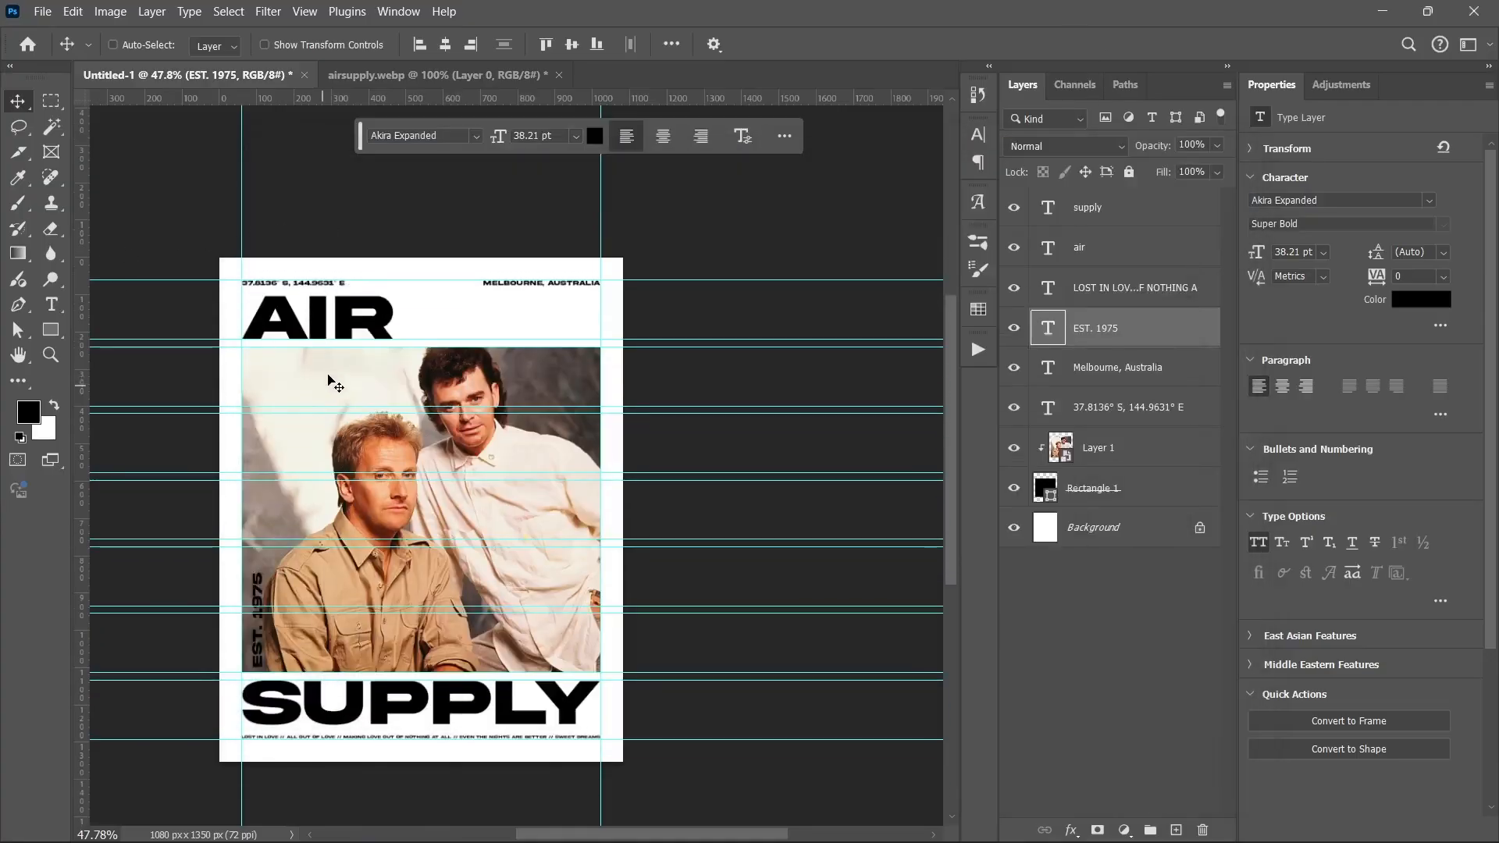
pyautogui.click(1158, 294)
pyautogui.click(1135, 376)
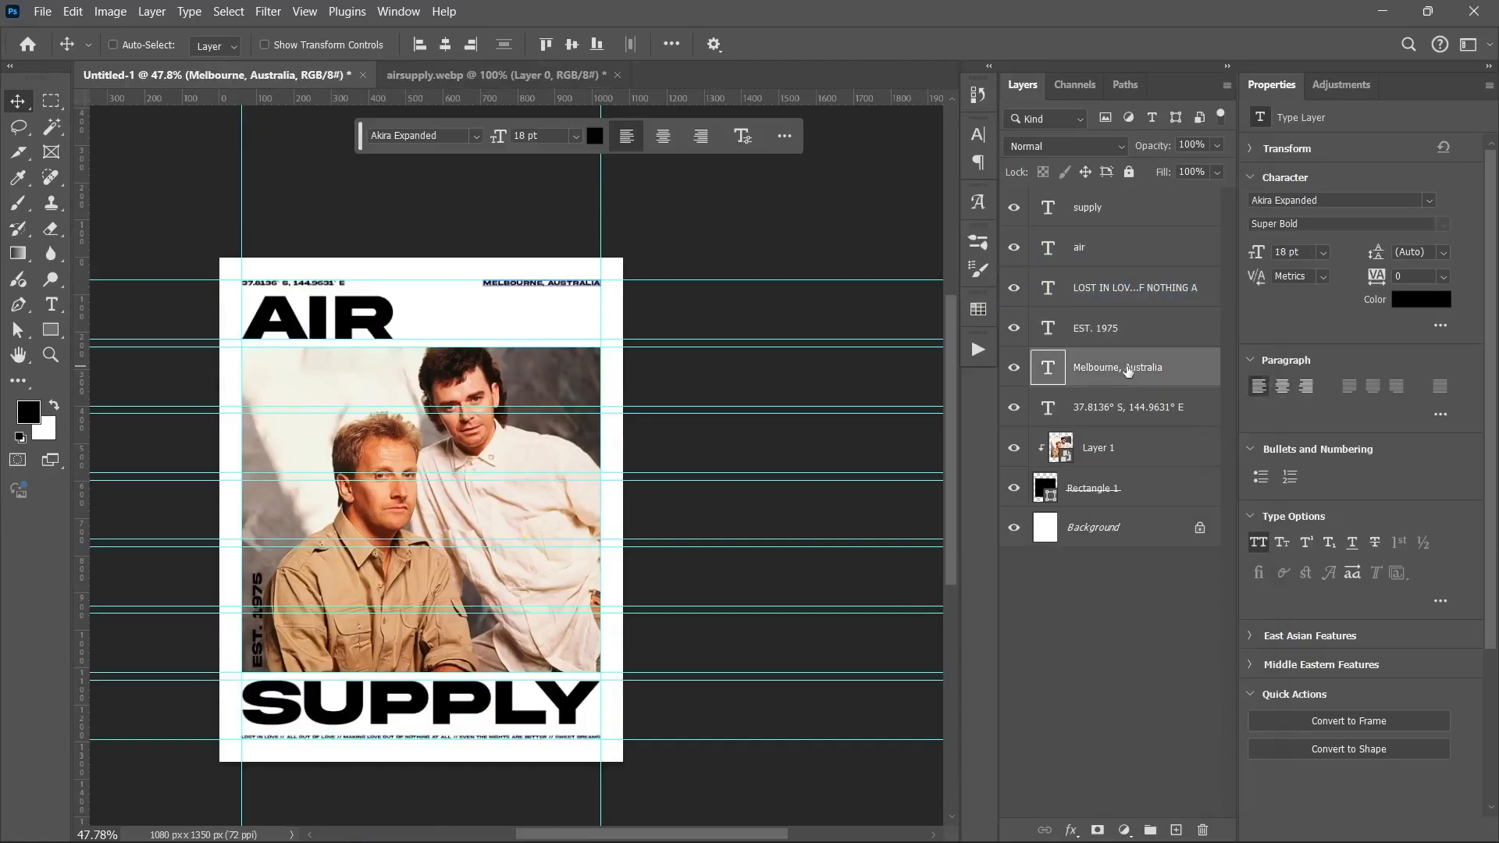
pyautogui.moveTo(515, 284); pyautogui.dragTo(312, 380)
pyautogui.doubleClick(317, 378)
pyautogui.hotkey('ctrl', 'v')
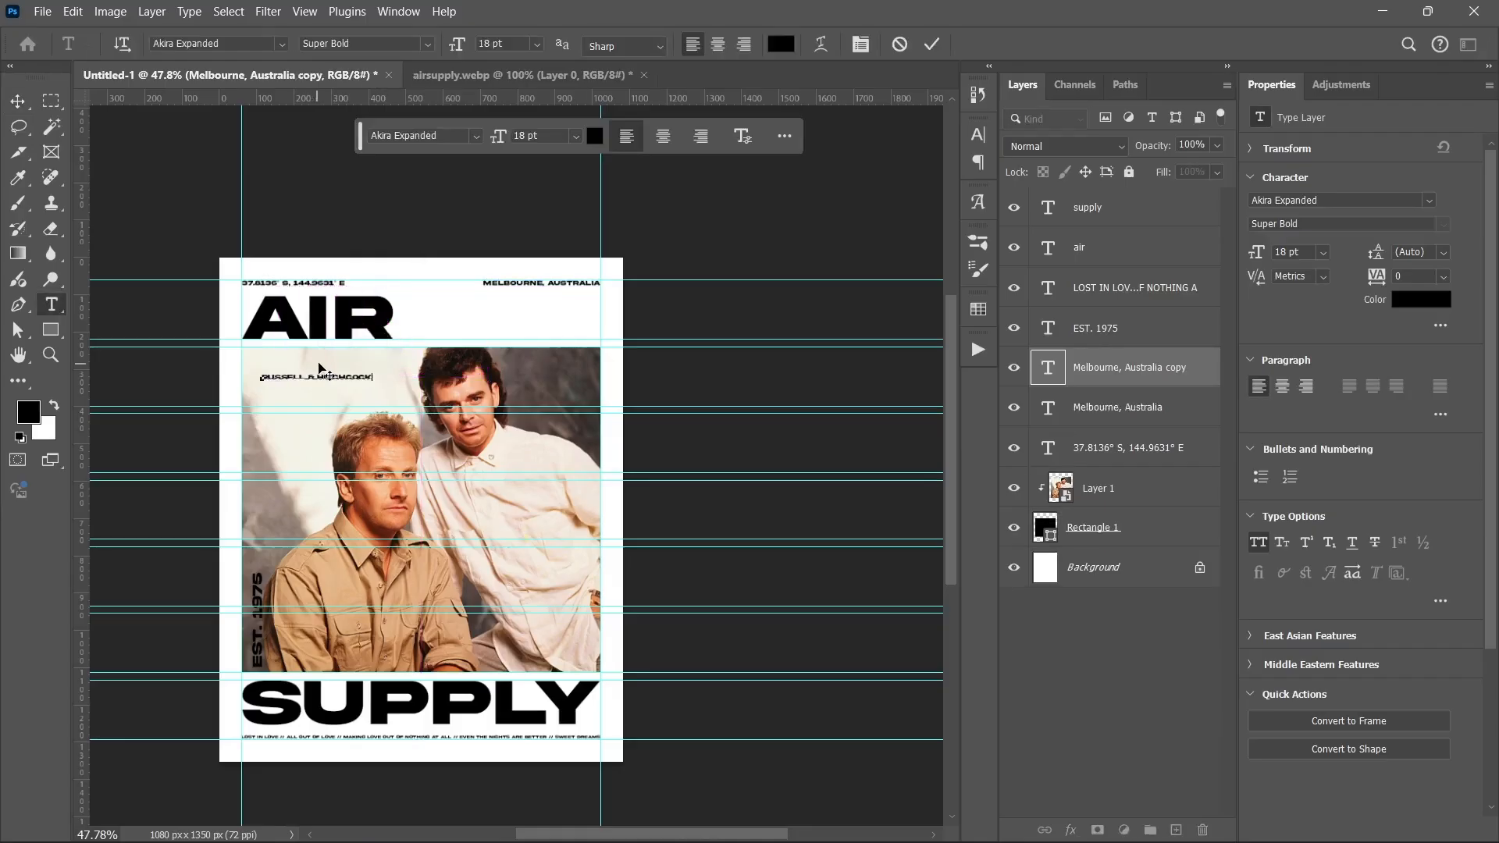
pyautogui.click(328, 362)
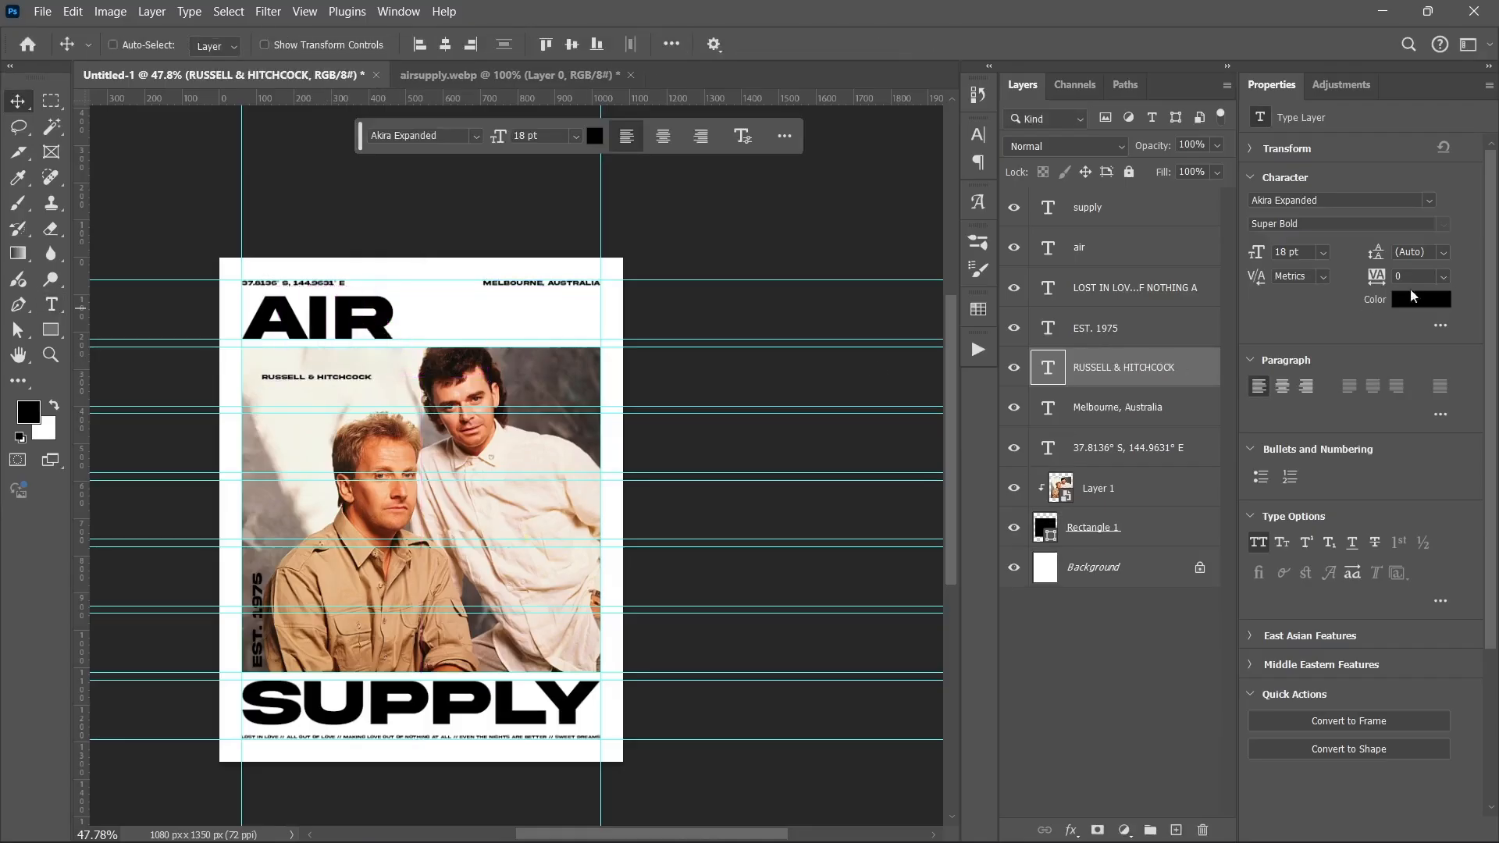
pyautogui.click(1442, 282)
pyautogui.click(1421, 525)
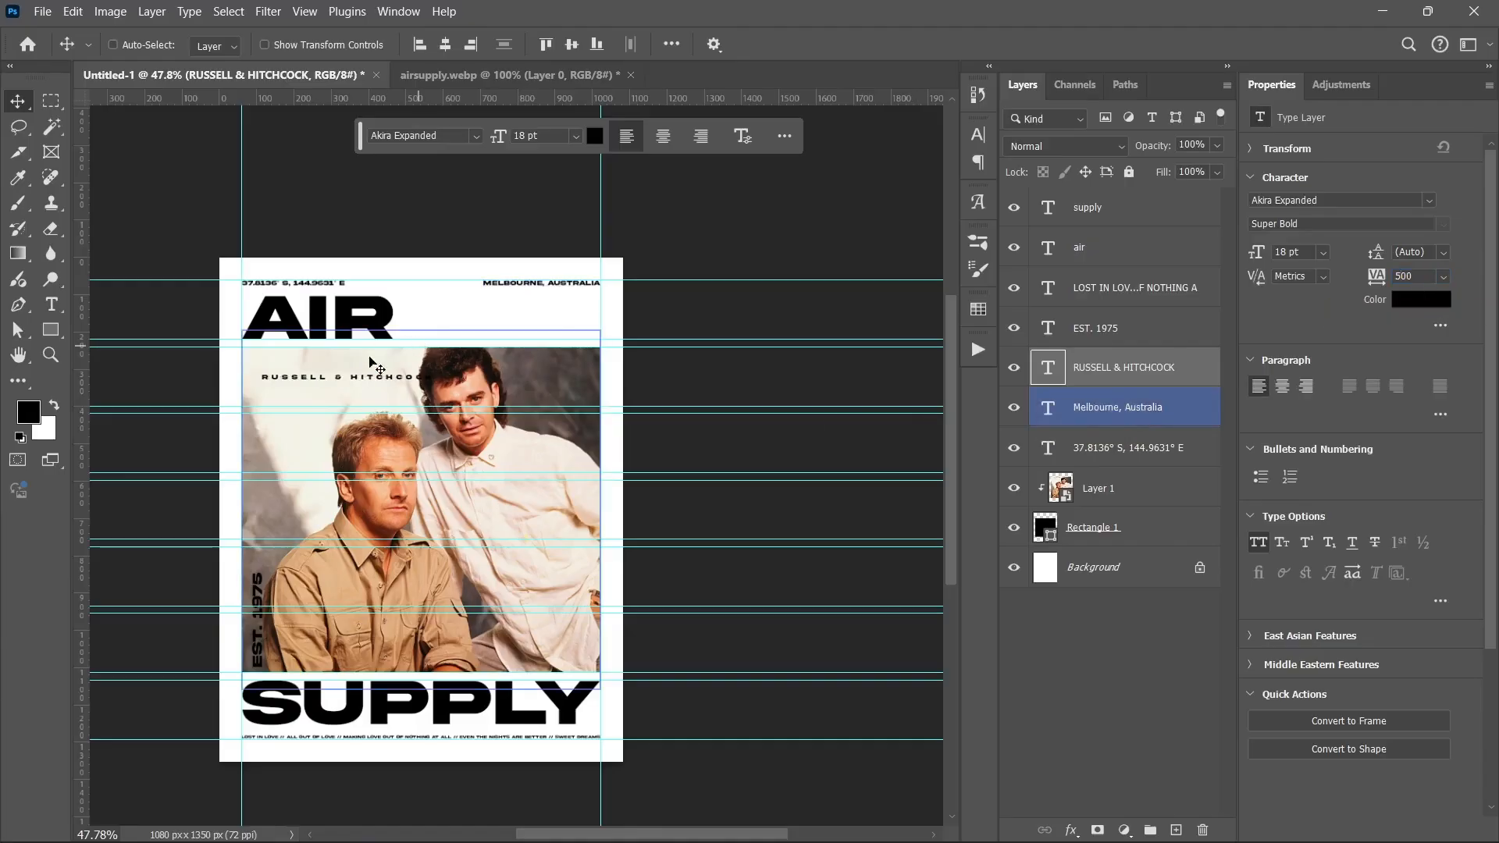
# Step: Move RUSSELL & HITCHCOCK up under AIR and narrow it to about 9.64 pt
pyautogui.moveTo(341, 384); pyautogui.dragTo(320, 364)
pyautogui.keyDown('ctrl'); pyautogui.click(472, 391); pyautogui.keyUp('ctrl')
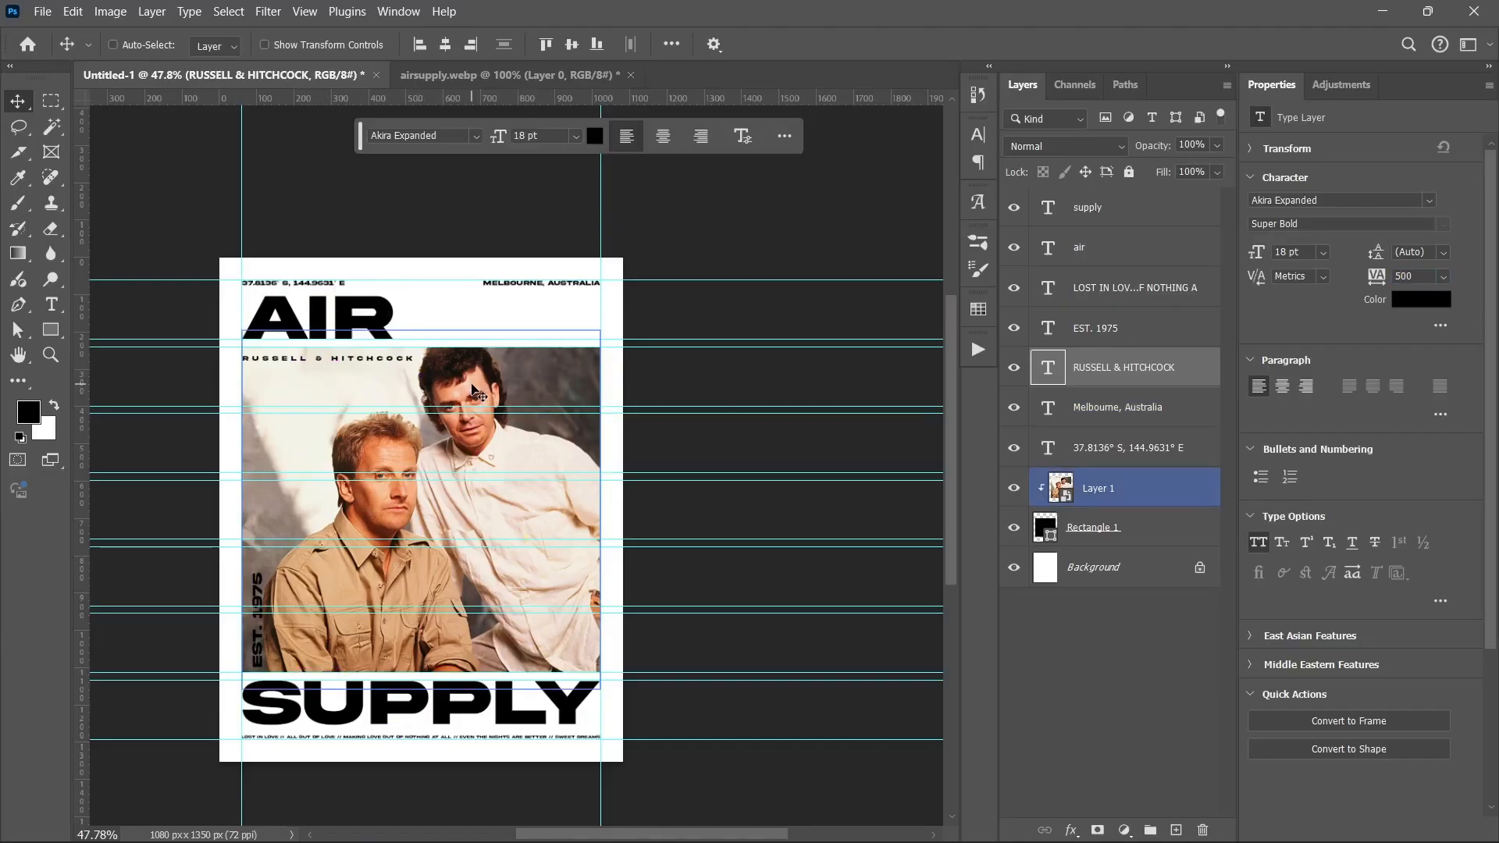
pyautogui.hotkey('ctrl', 't')
pyautogui.moveTo(413, 361); pyautogui.dragTo(340, 360)
pyautogui.press('Return')
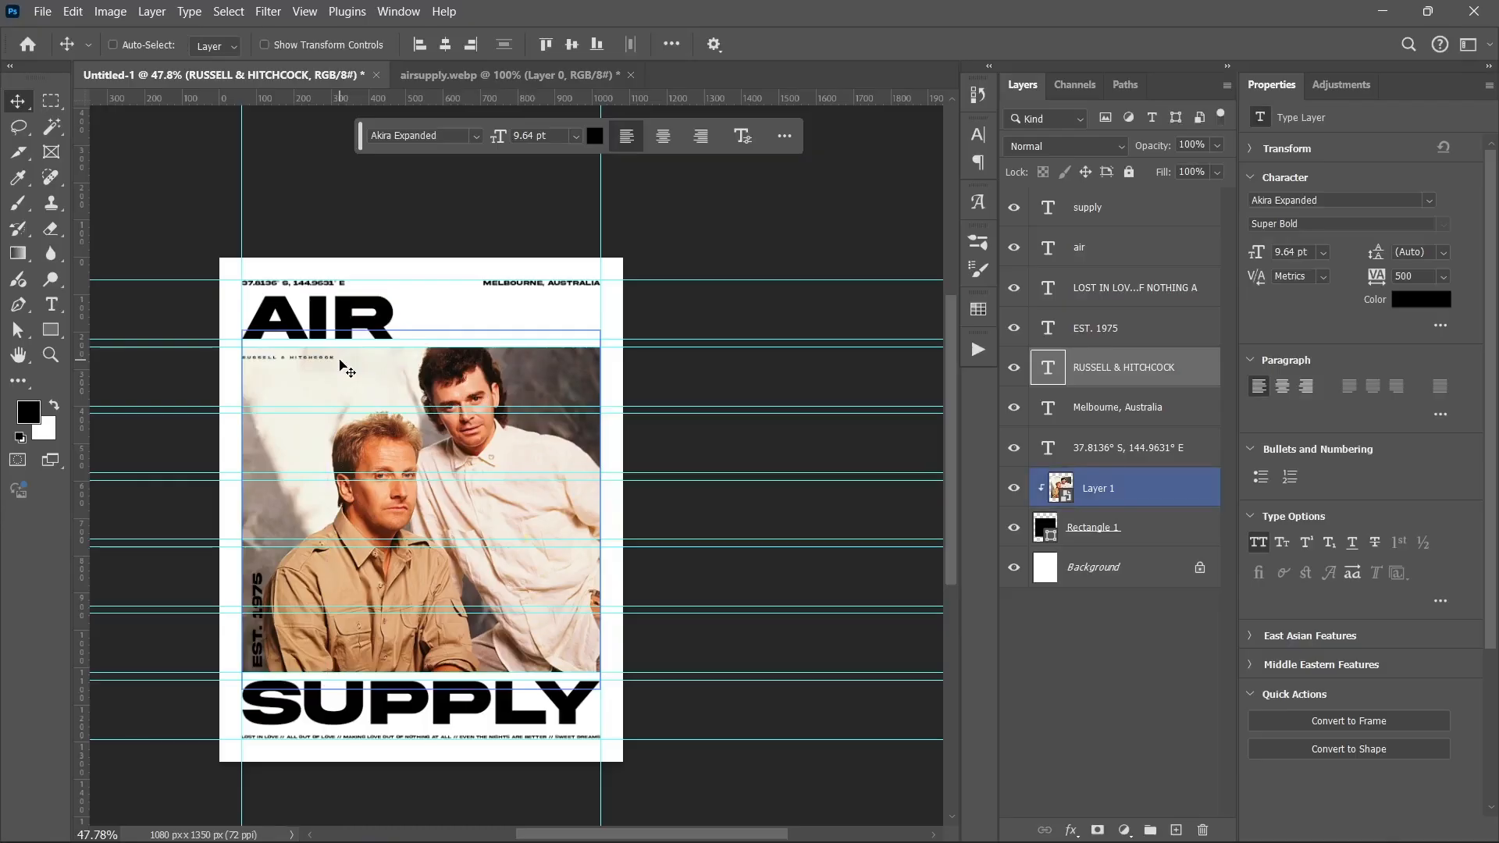
# Step: Place RestrictedSticker from Air Supply Assets beside AIR, scaled to about 78 percent
pyautogui.click(559, 835)
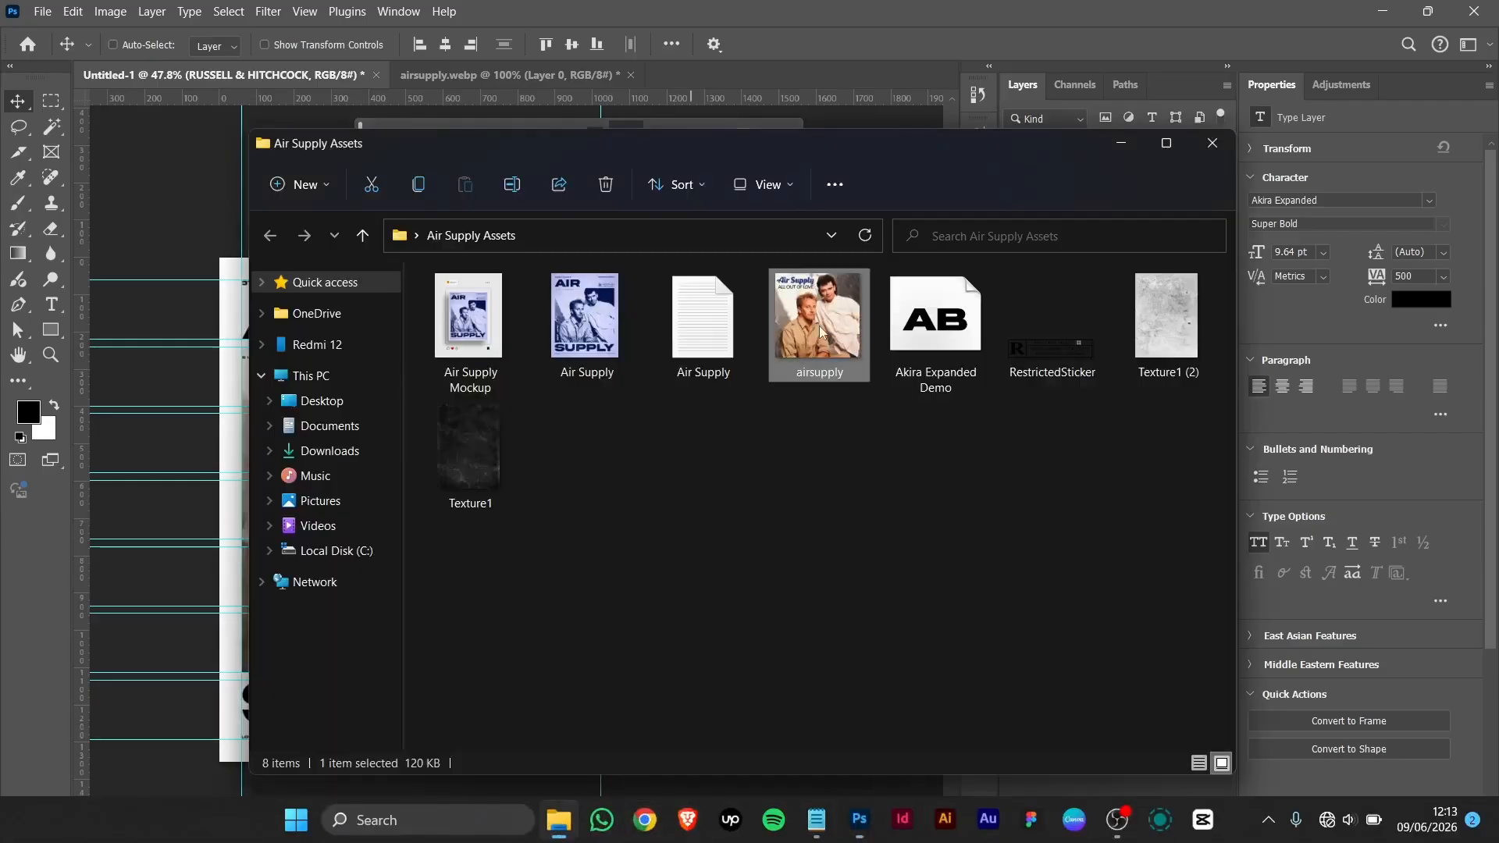
pyautogui.moveTo(1036, 308); pyautogui.dragTo(180, 409)
pyautogui.moveTo(426, 504); pyautogui.dragTo(531, 316)
pyautogui.moveTo(435, 312); pyautogui.dragTo(490, 328)
pyautogui.press('Return')
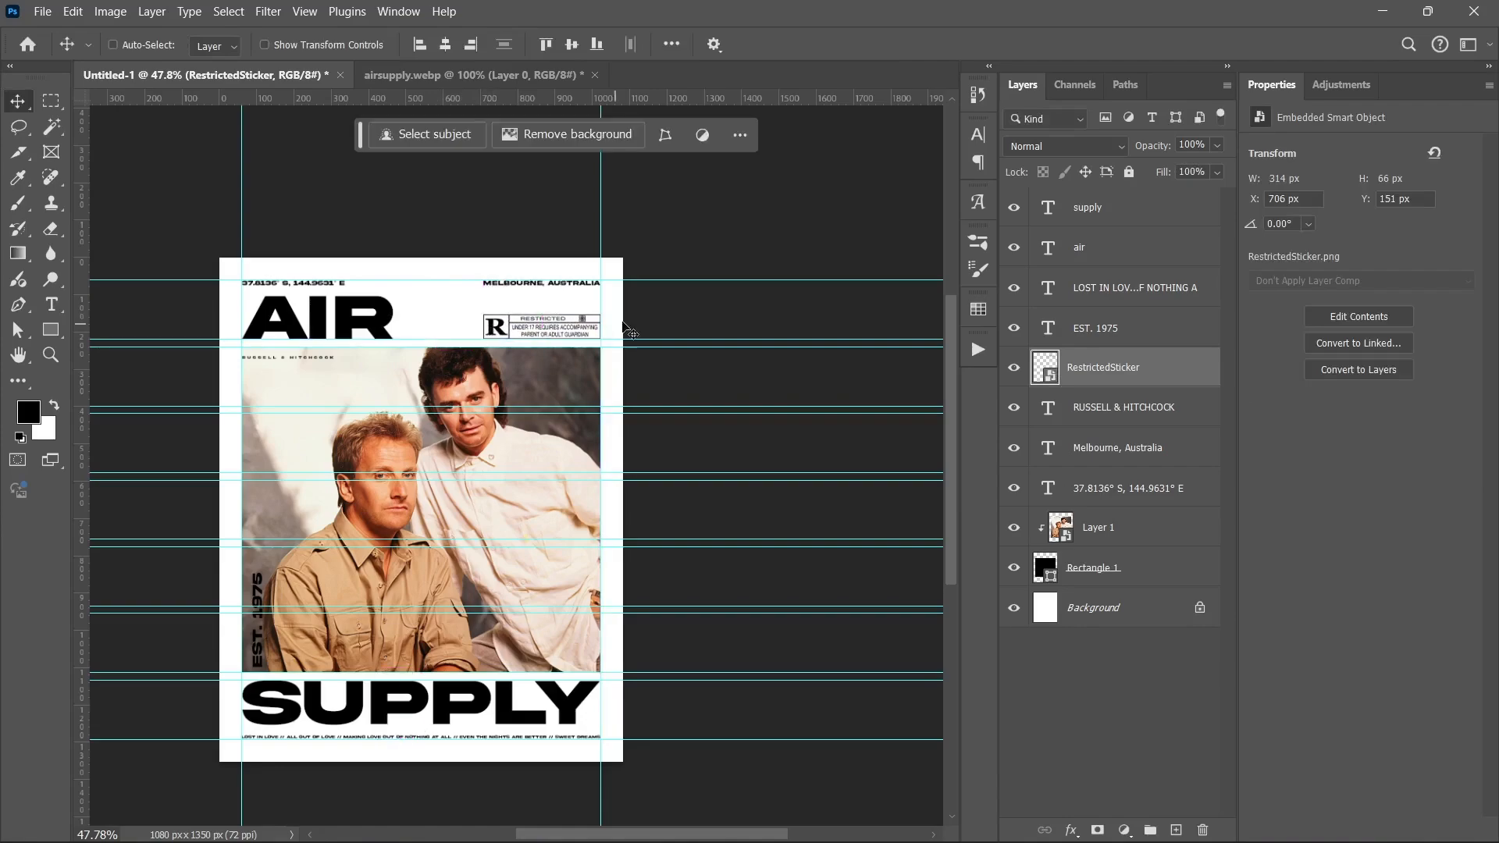
# Step: Hide the guides, deselect the sticker, and select the photo layer Layer 1
pyautogui.hotkey('ctrl', ';')
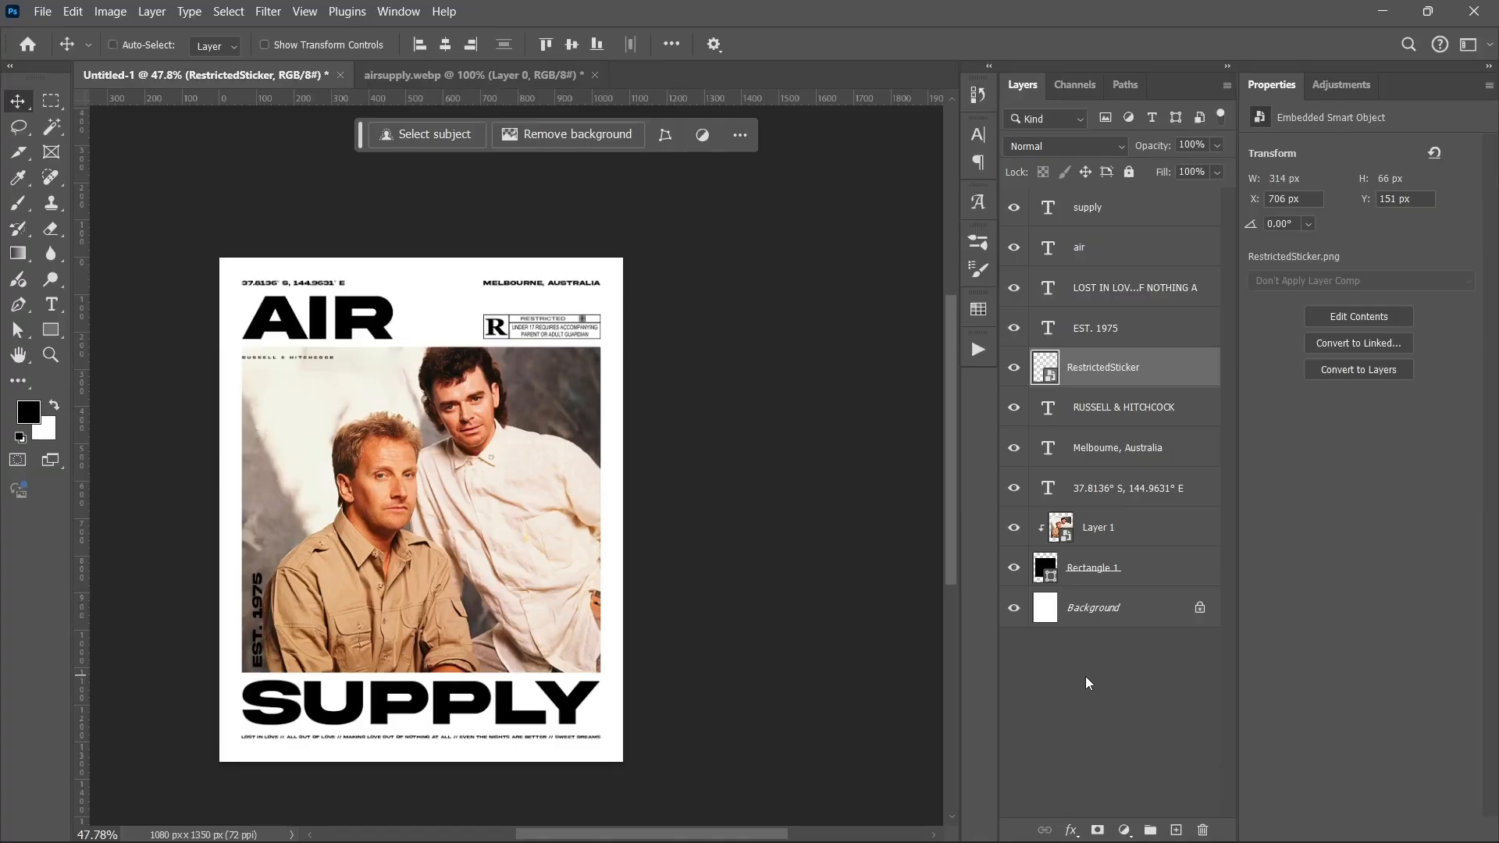
pyautogui.click(1089, 683)
pyautogui.hscroll(-2, 445, 560)
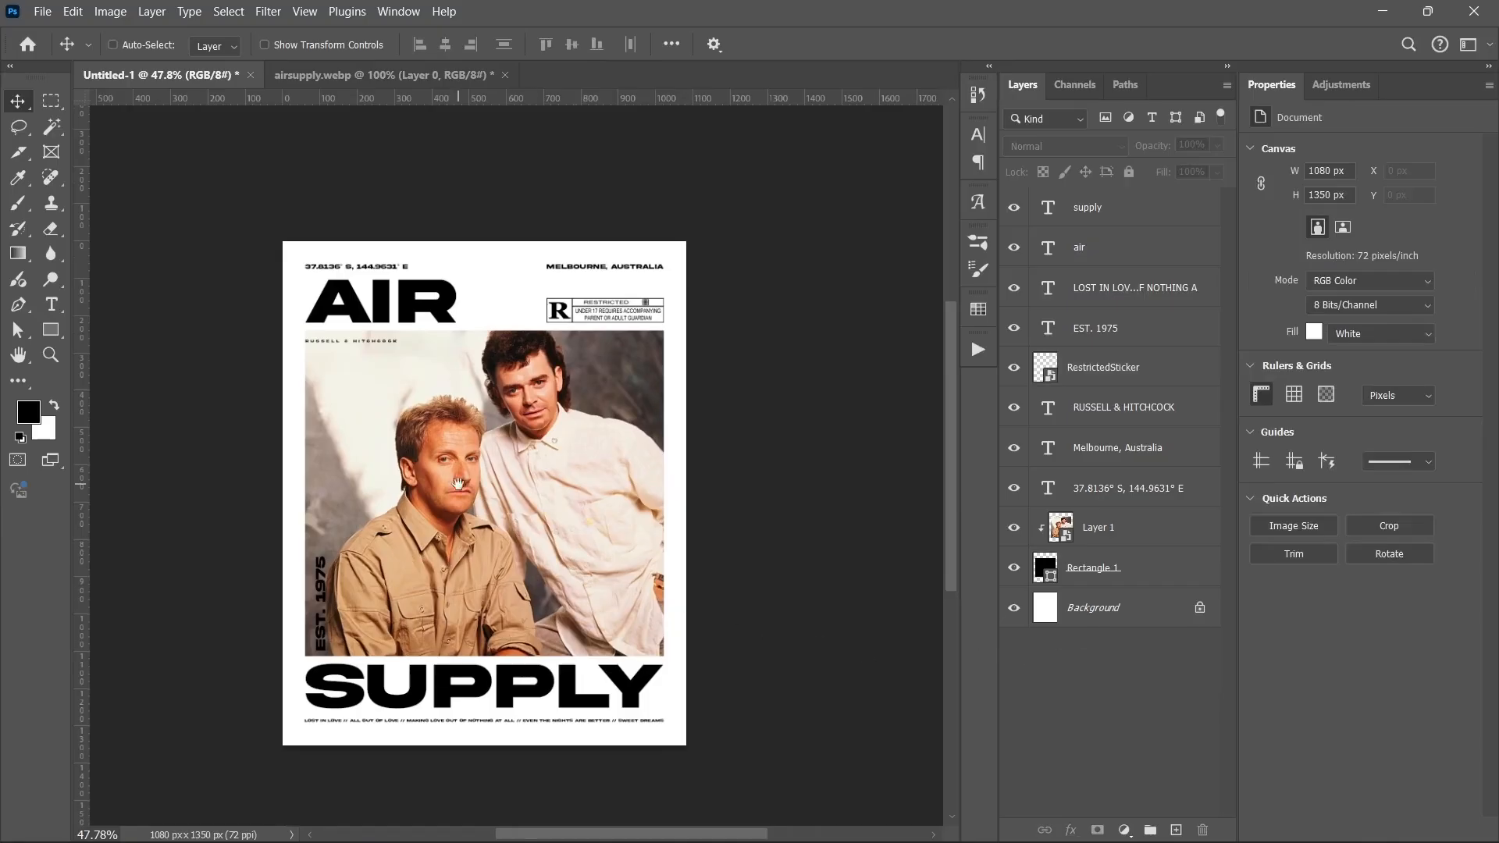
pyautogui.hscroll(-2, 469, 484)
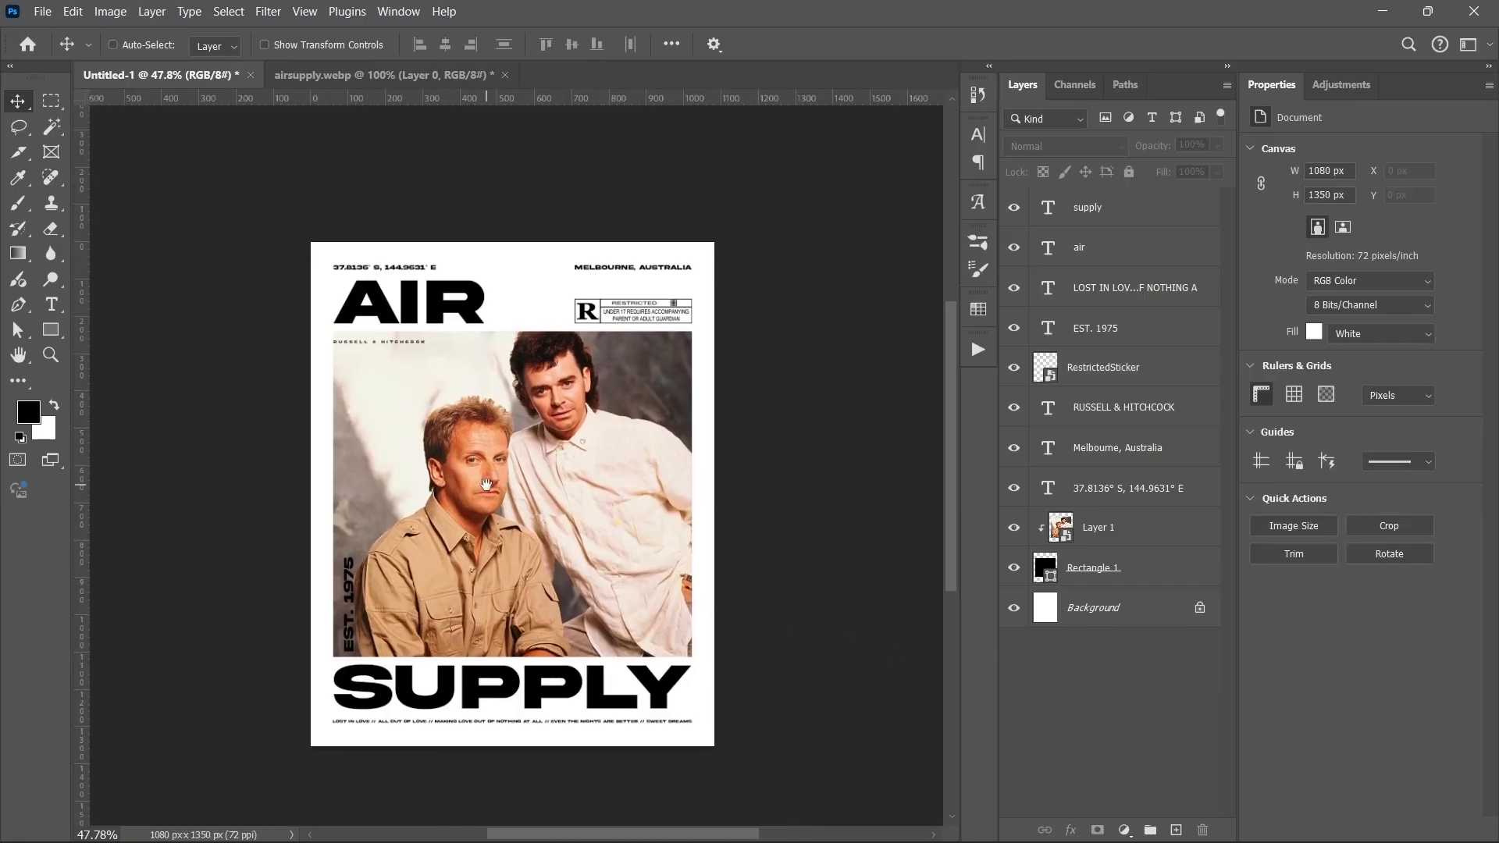
pyautogui.click(1129, 523)
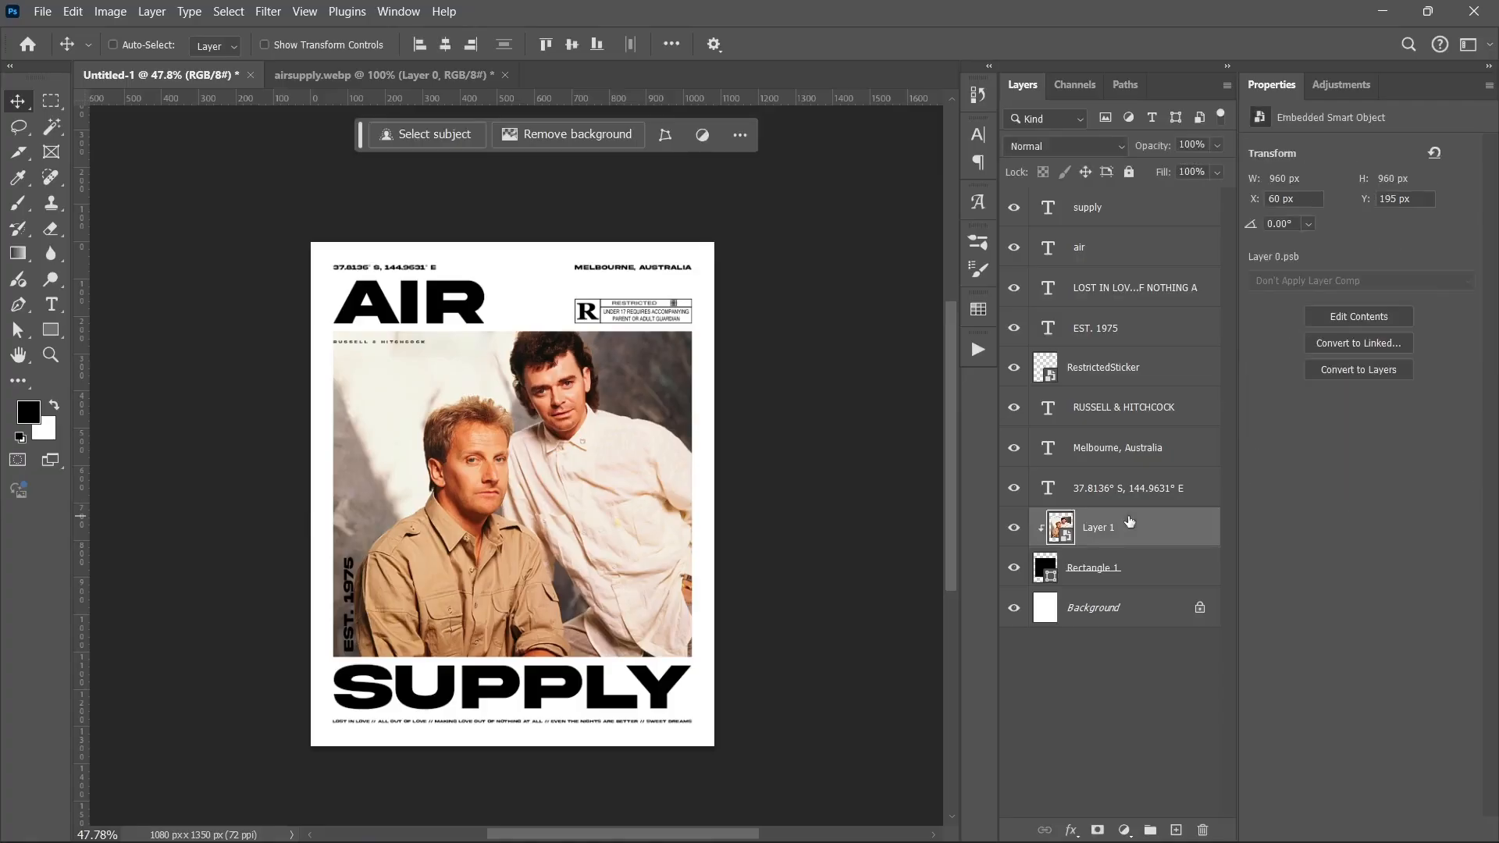
# Step: Add a Threshold adjustment, merge it with Layer 1 into a smart object, and open Threshold 1.psb
pyautogui.click(1125, 830)
pyautogui.click(1150, 780)
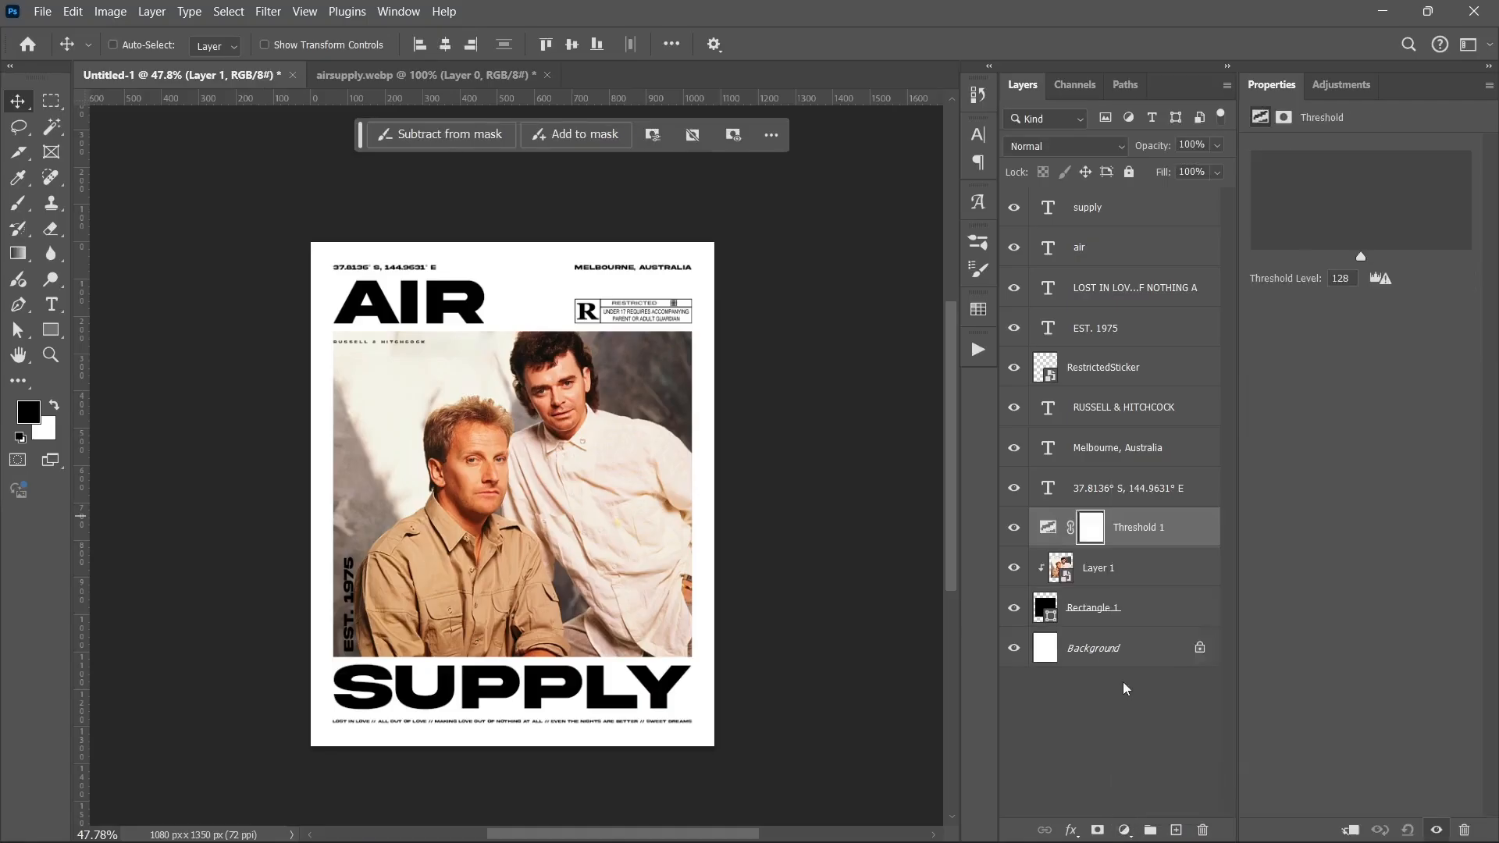
pyautogui.keyDown('shift'); pyautogui.click(1137, 579); pyautogui.keyUp('shift')
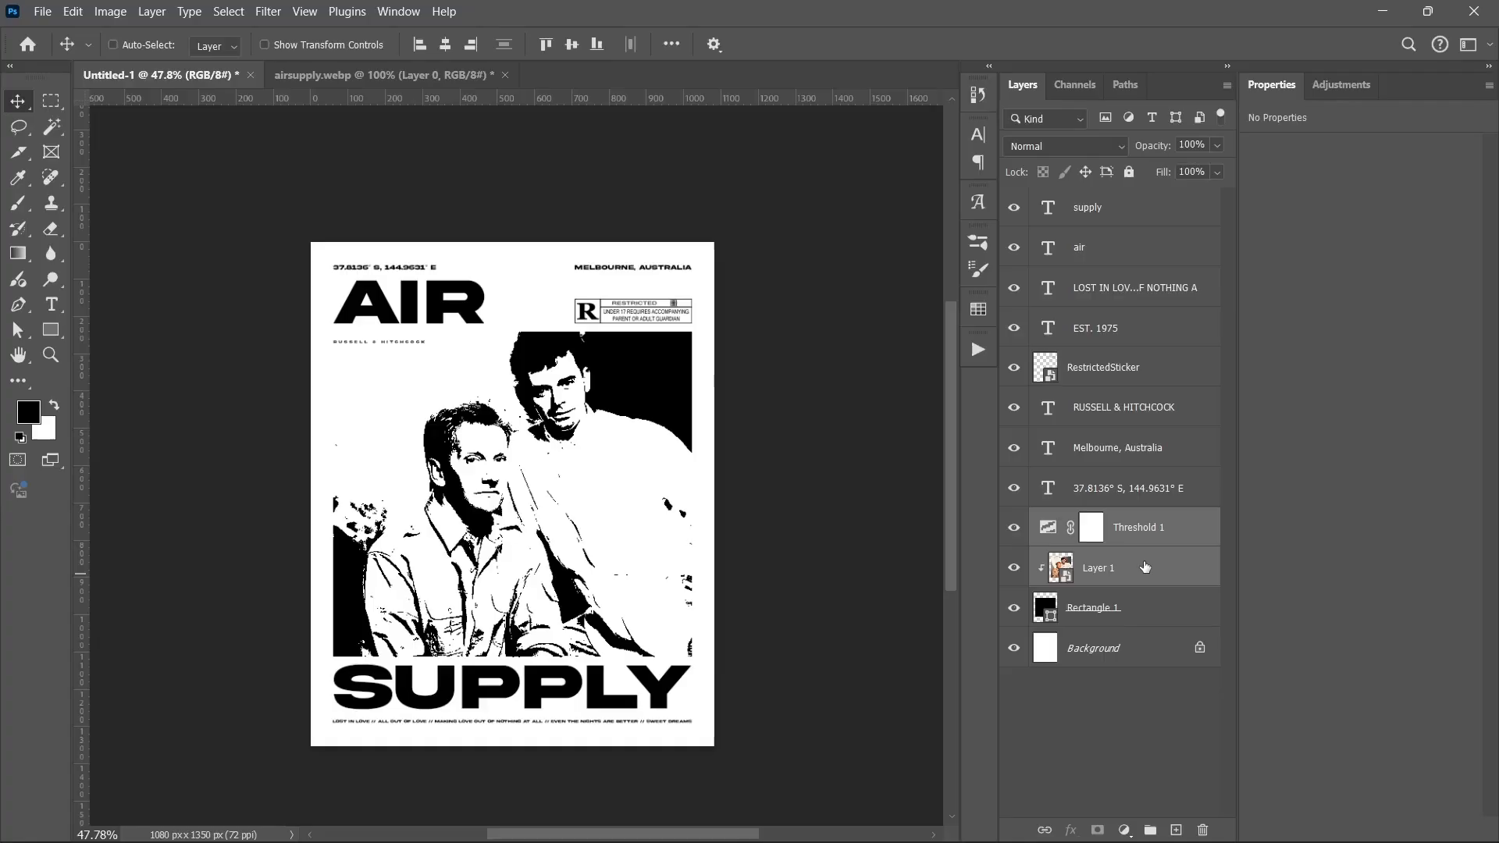
pyautogui.rightClick(1145, 565)
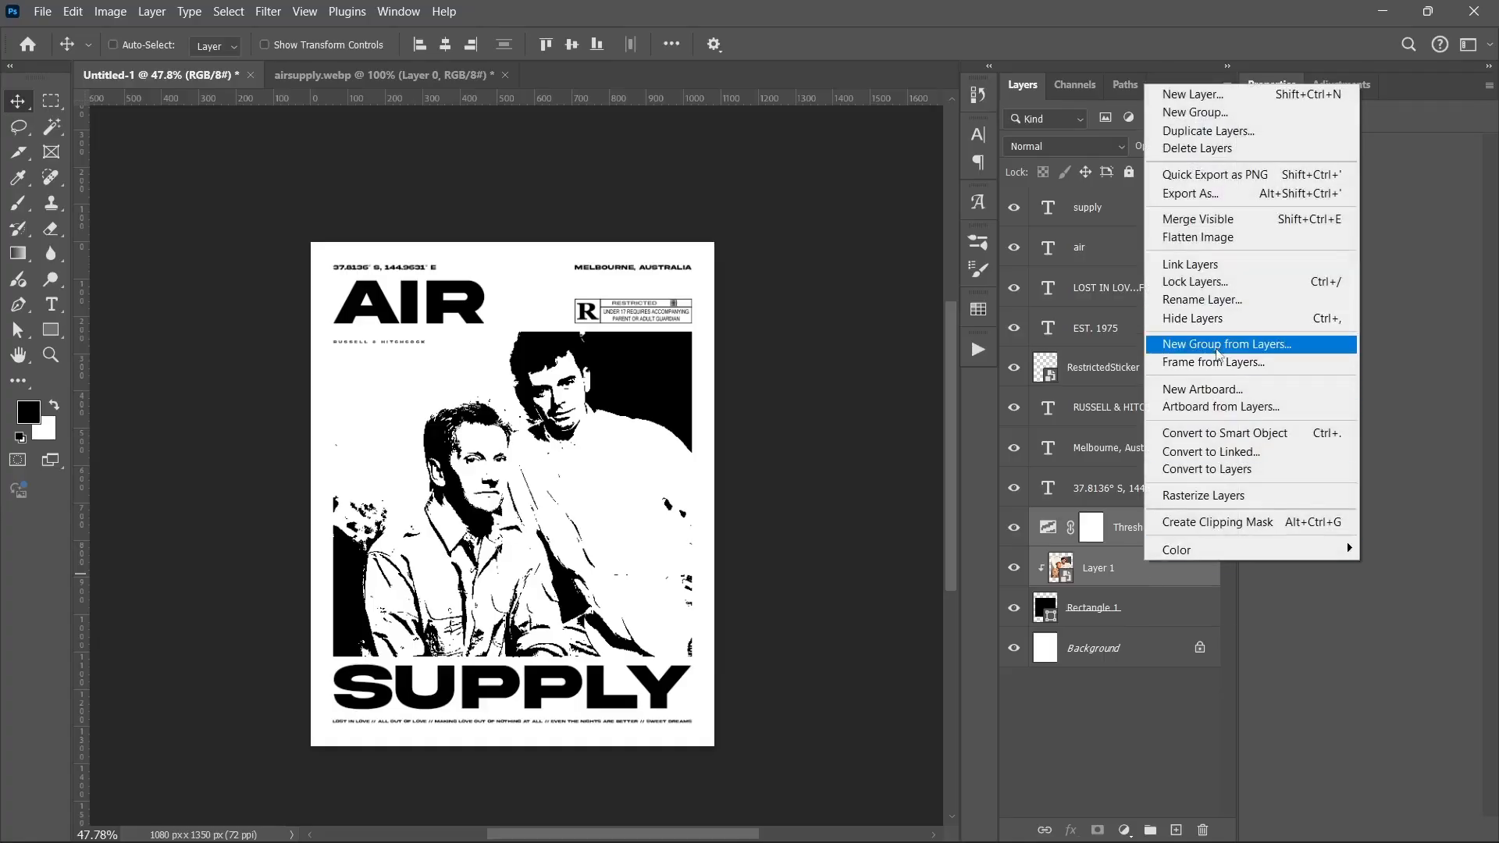
pyautogui.click(1224, 433)
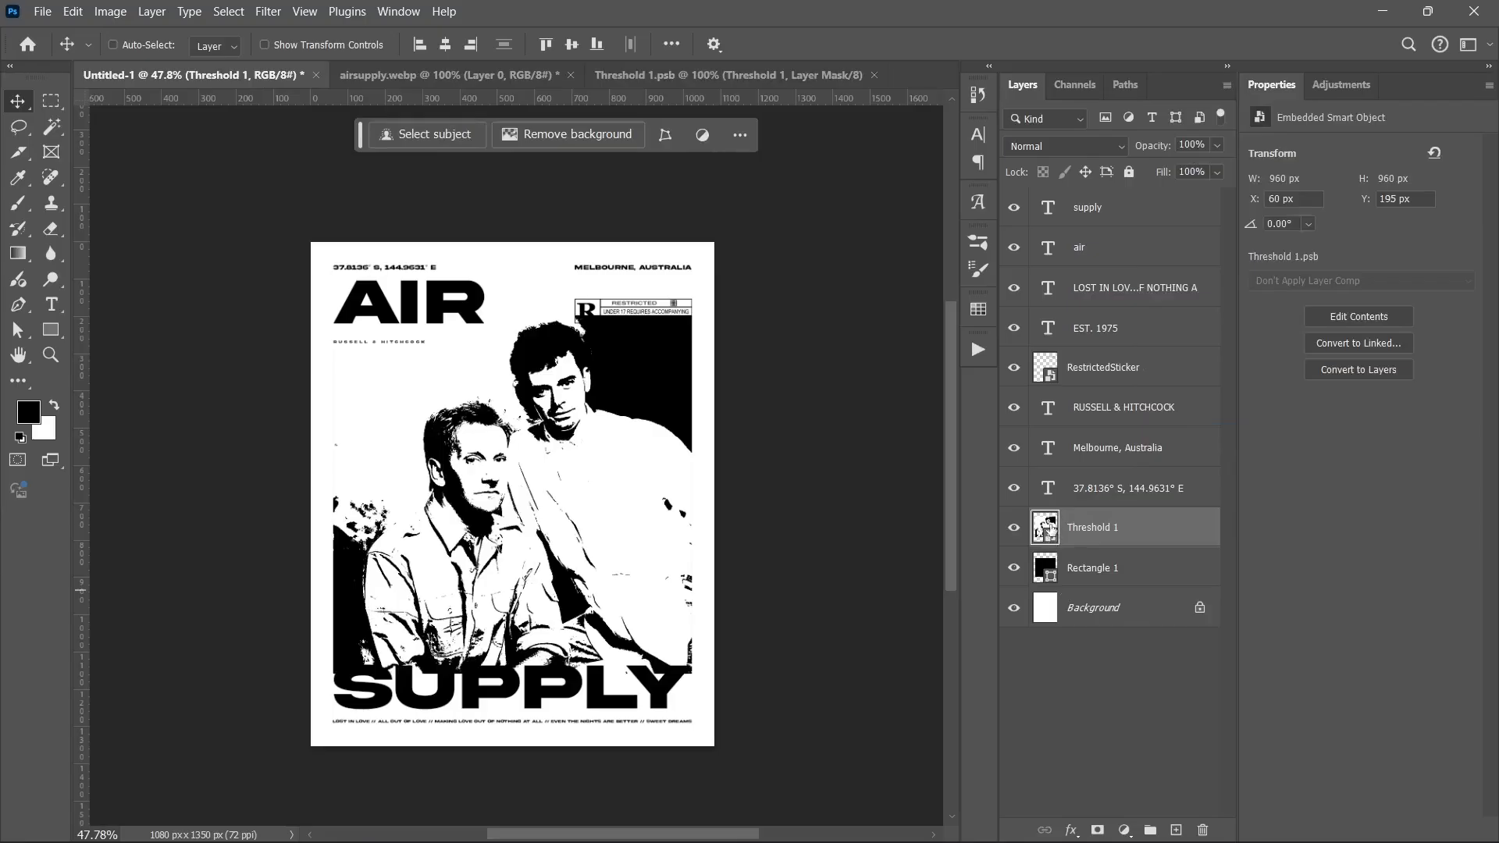
pyautogui.doubleClick(1051, 528)
pyautogui.click(1091, 259)
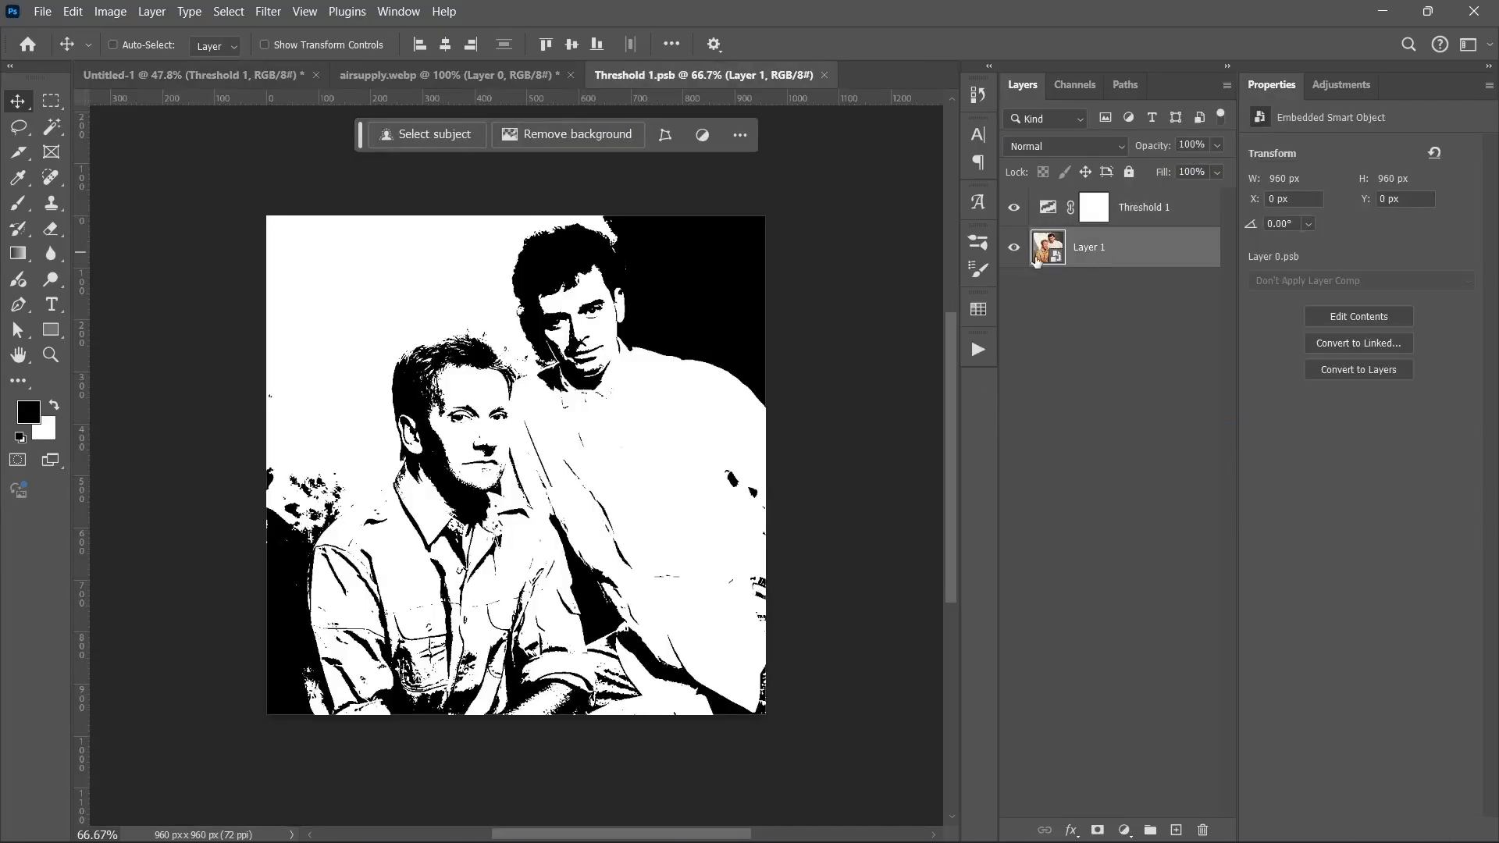
pyautogui.click(272, 9)
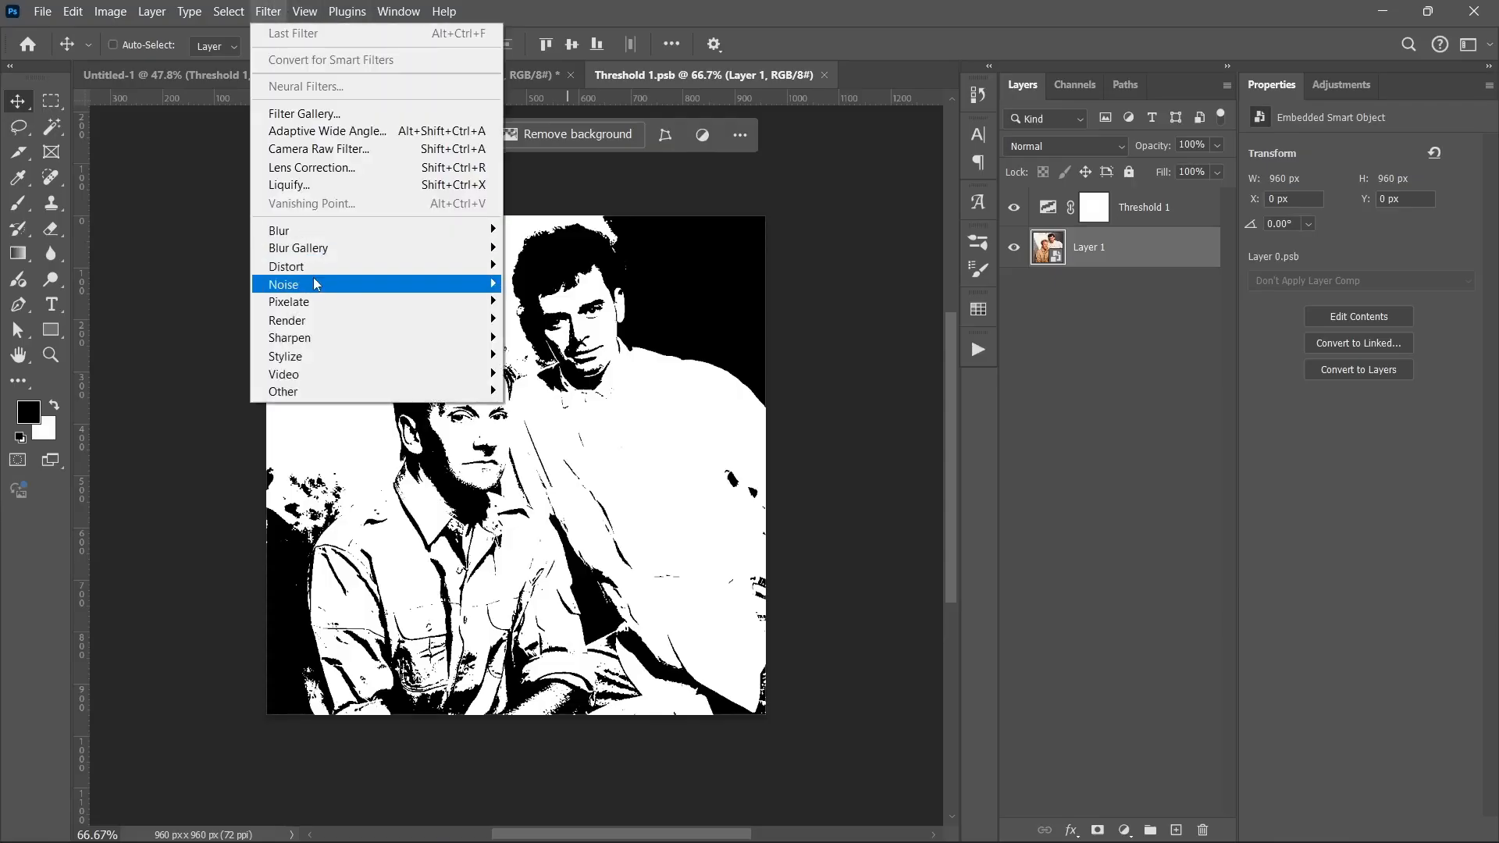
# Step: Add Noise grain to the photo, raise the threshold level to 141, and save the smart object
pyautogui.moveTo(314, 284)
pyautogui.click(523, 284)
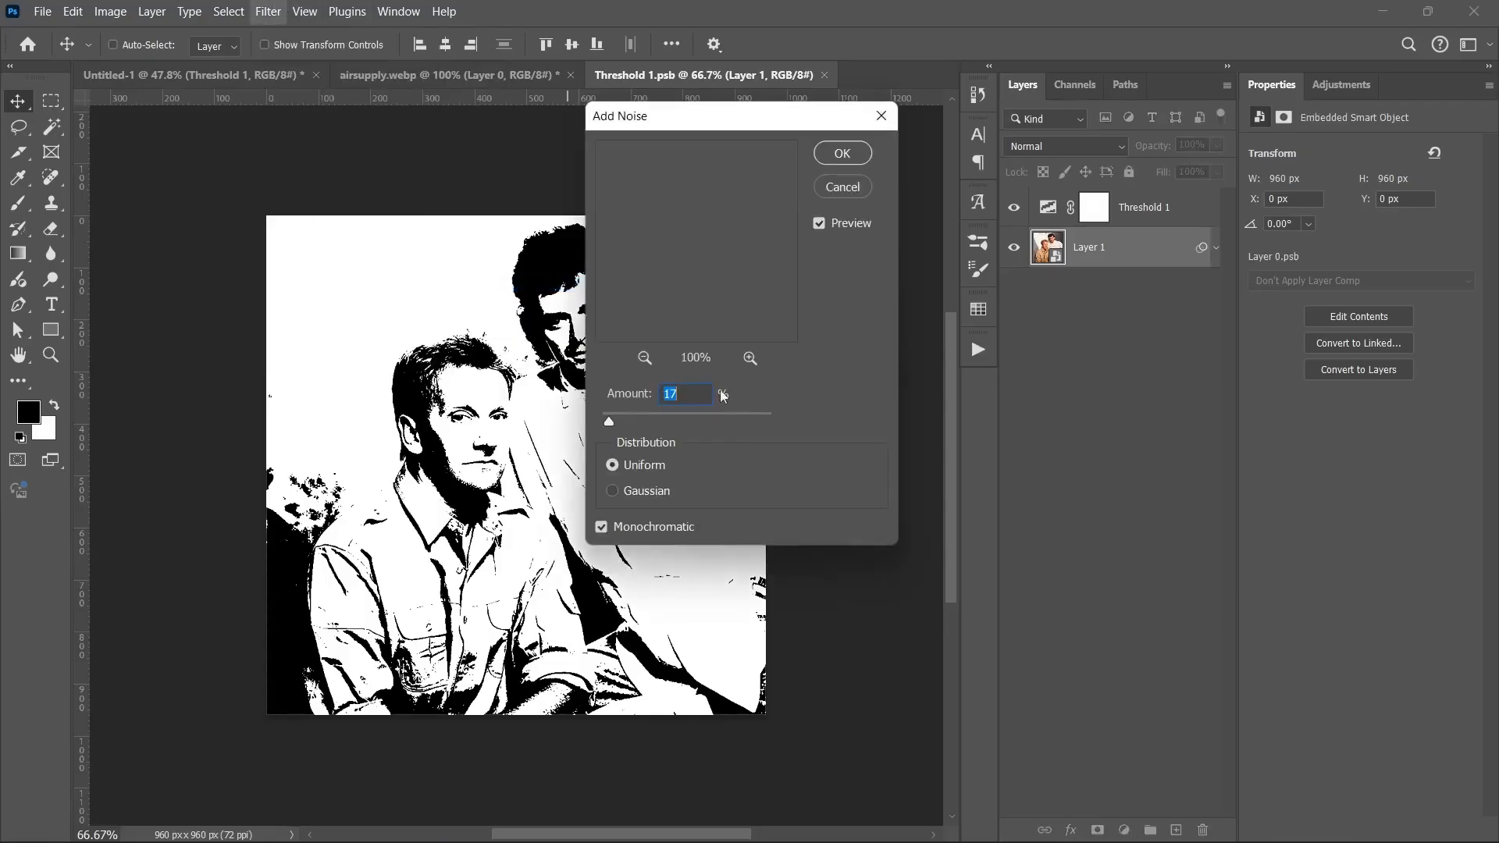
pyautogui.click(847, 154)
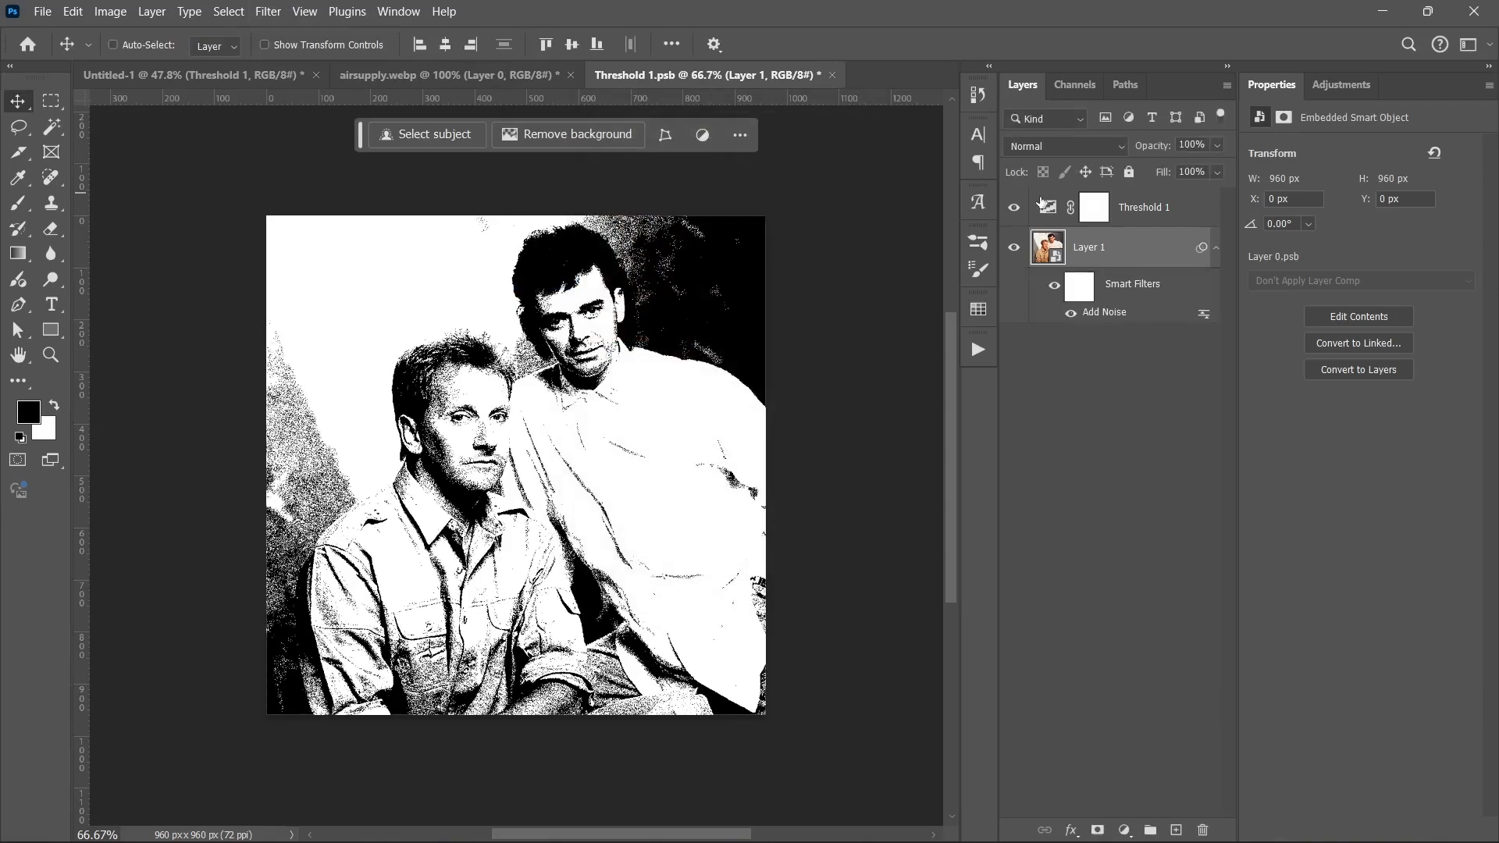
pyautogui.click(1094, 207)
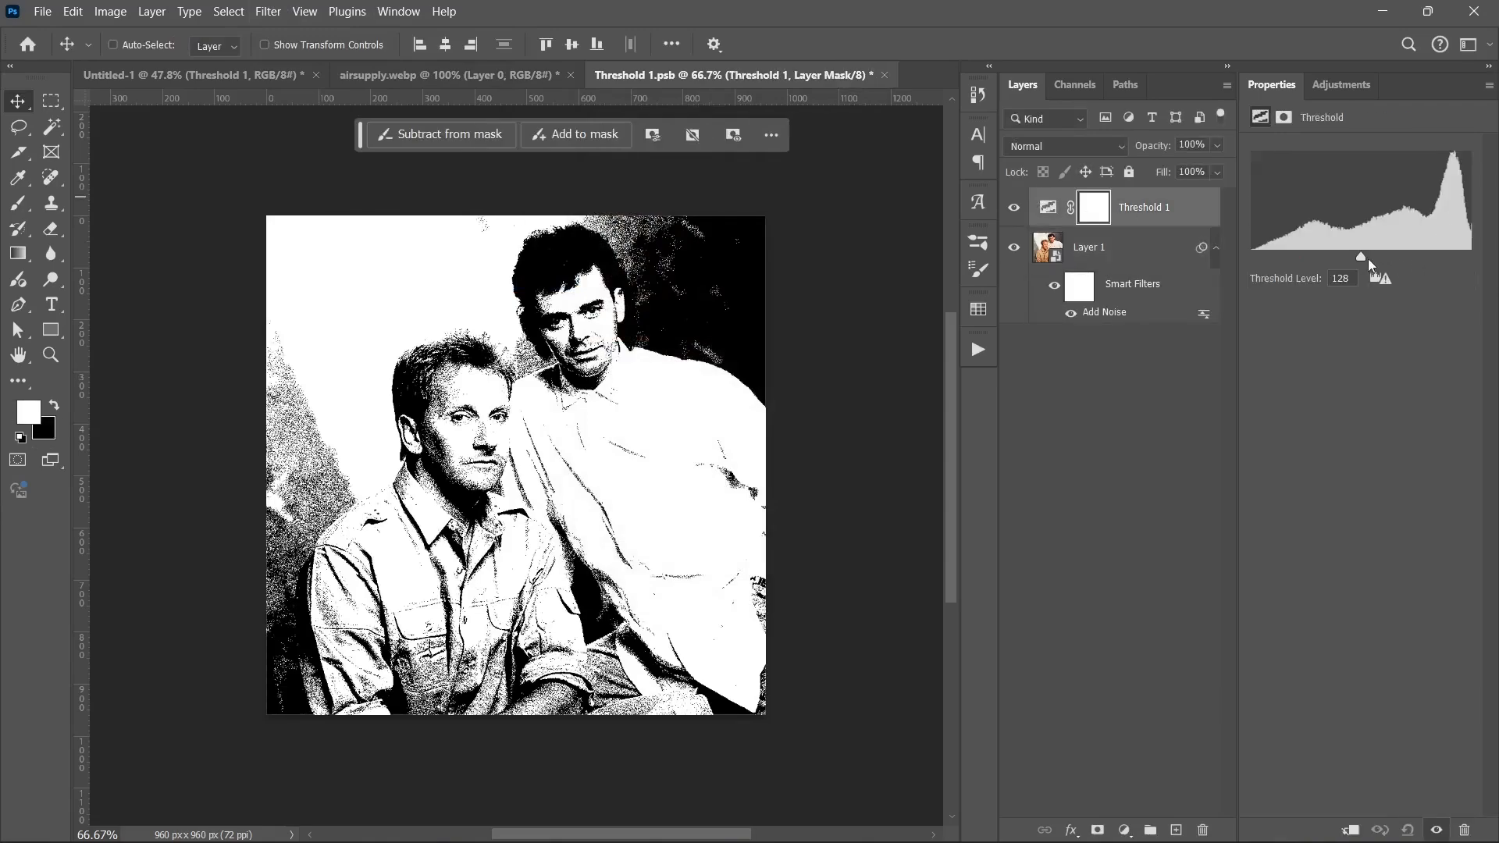
pyautogui.moveTo(1361, 257); pyautogui.dragTo(1372, 256)
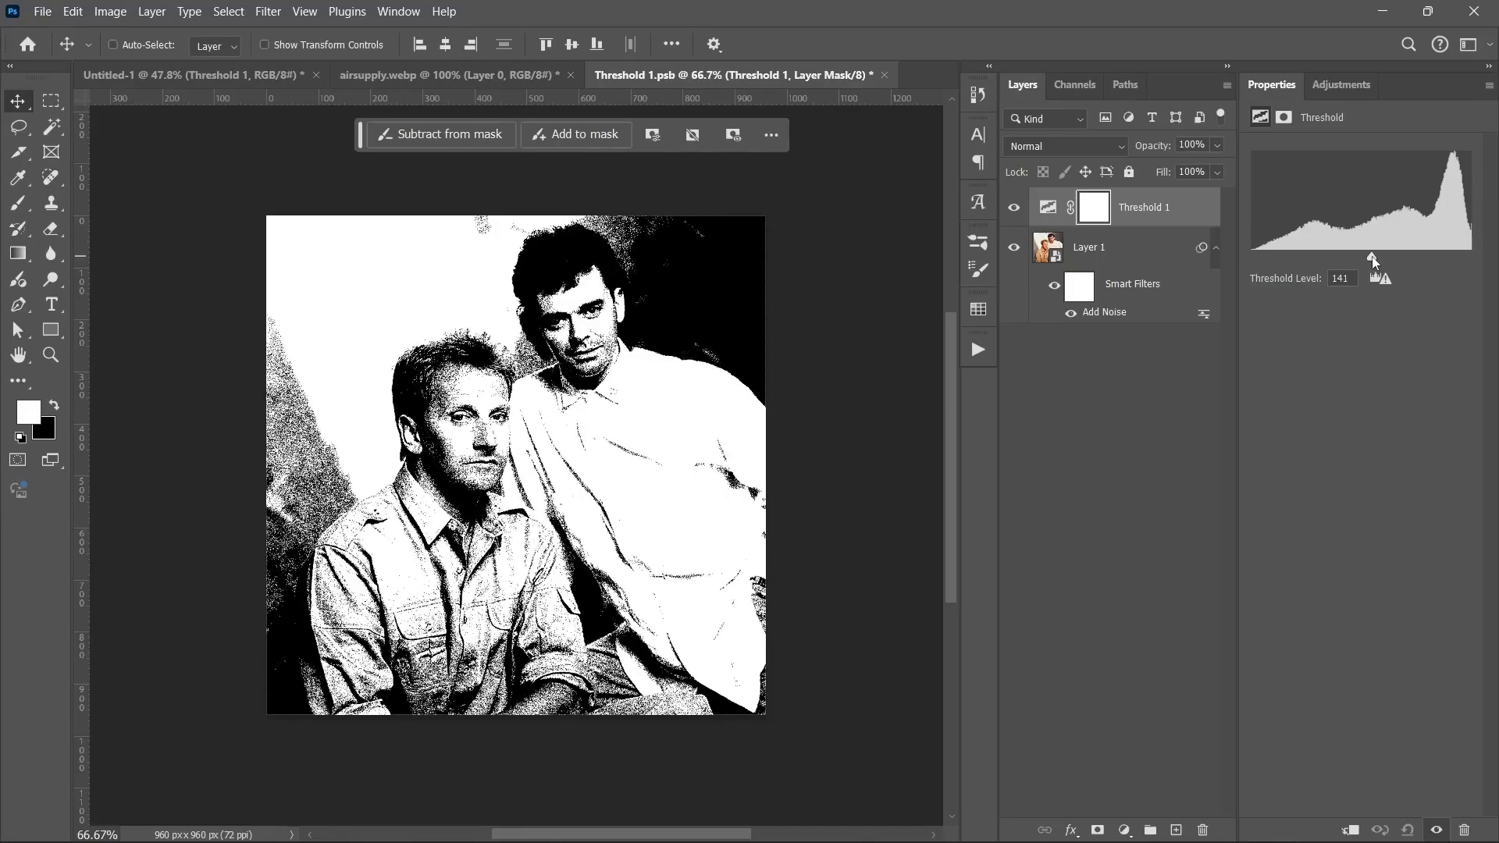
pyautogui.hotkey('ctrl', 's')
# Step: Return to the poster and clip the grainy Threshold photo inside Rectangle 1
pyautogui.click(876, 75)
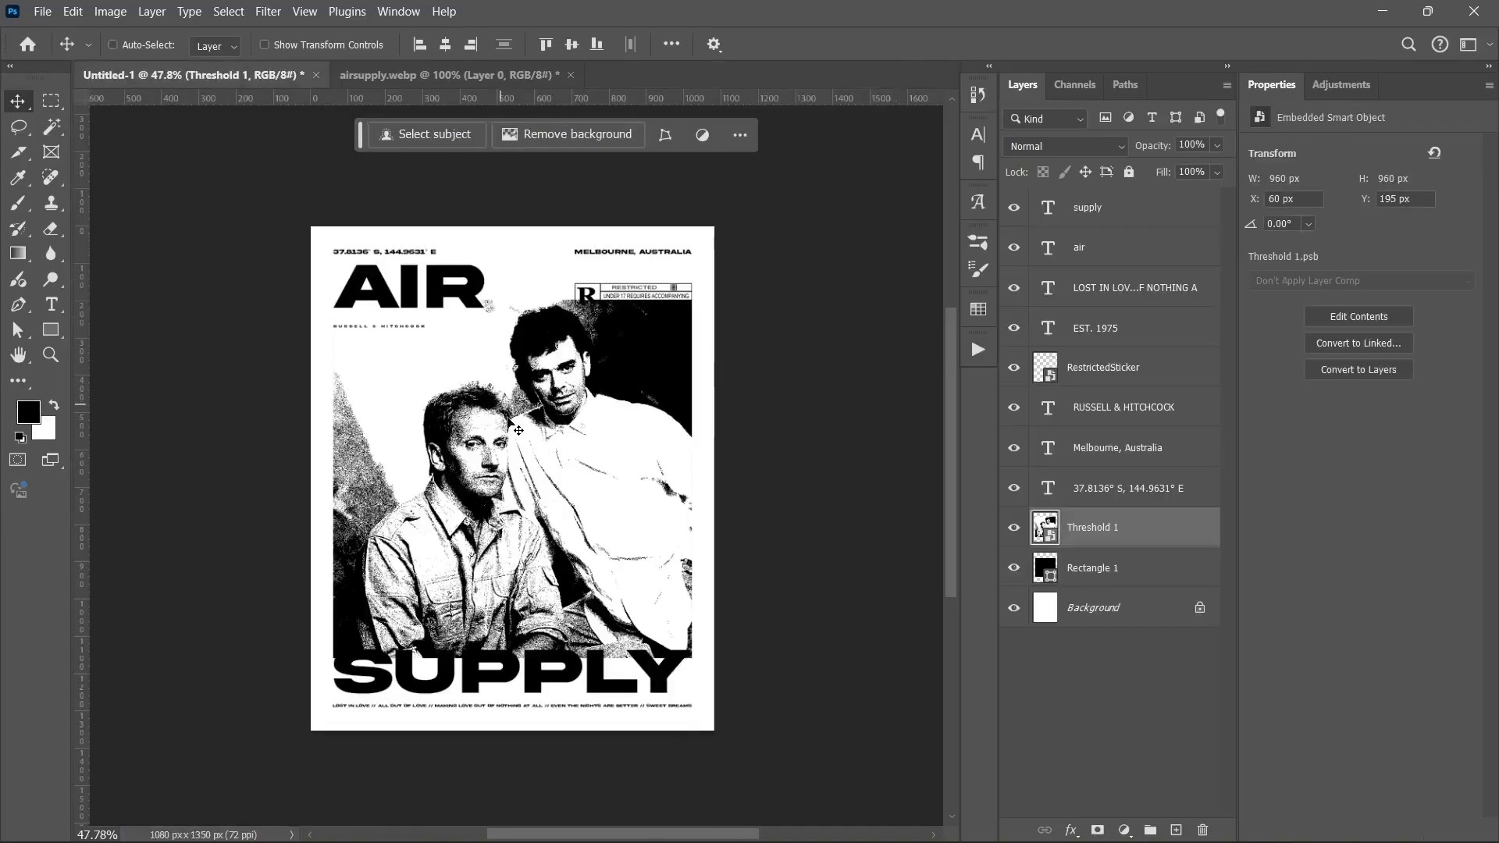
pyautogui.scroll(1, 506, 415)
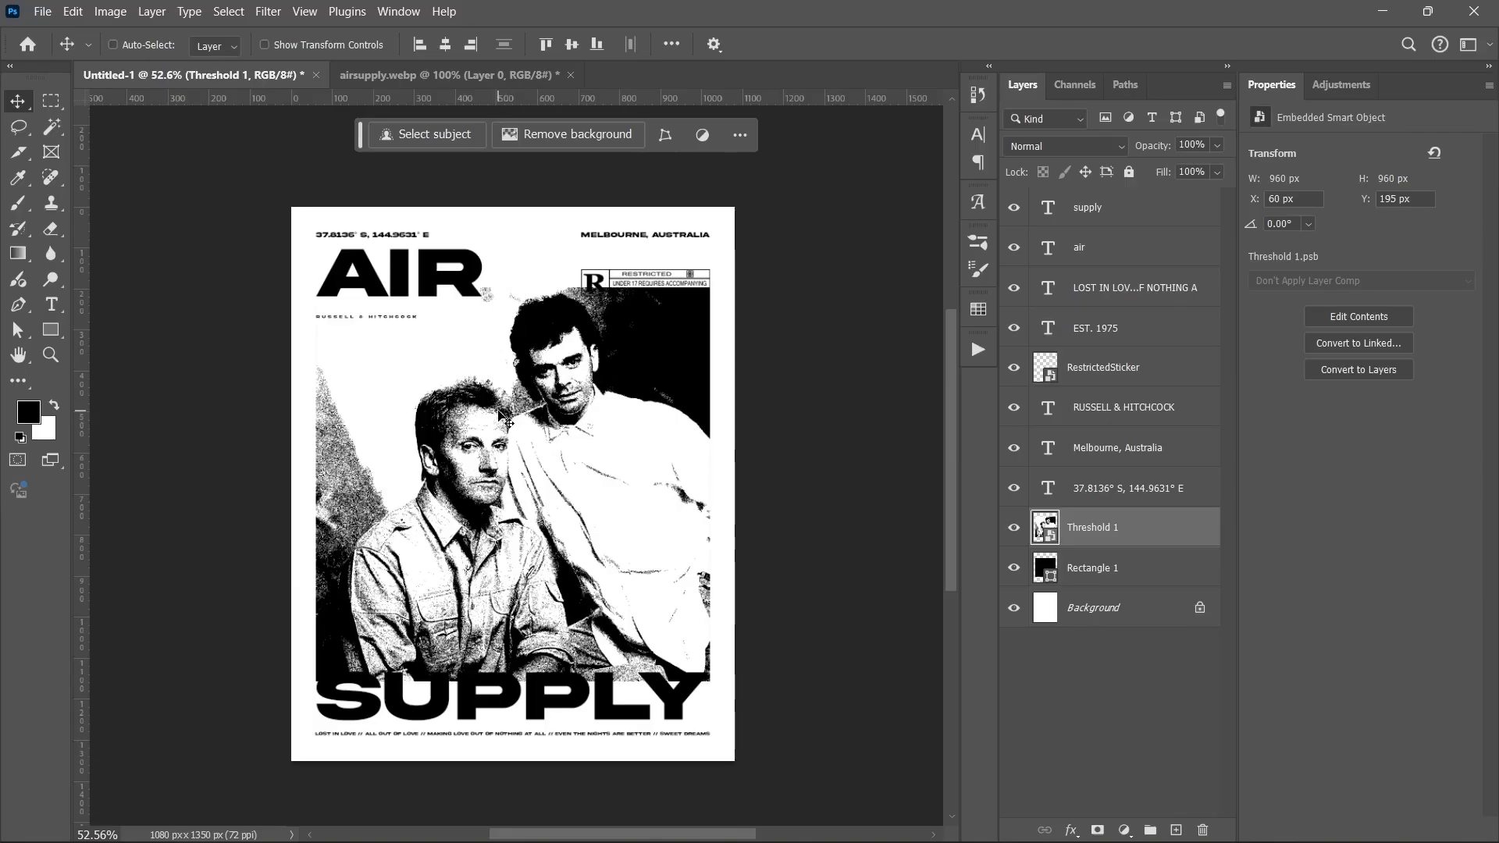
pyautogui.keyDown('alt'); pyautogui.click(1134, 547); pyautogui.keyUp('alt')
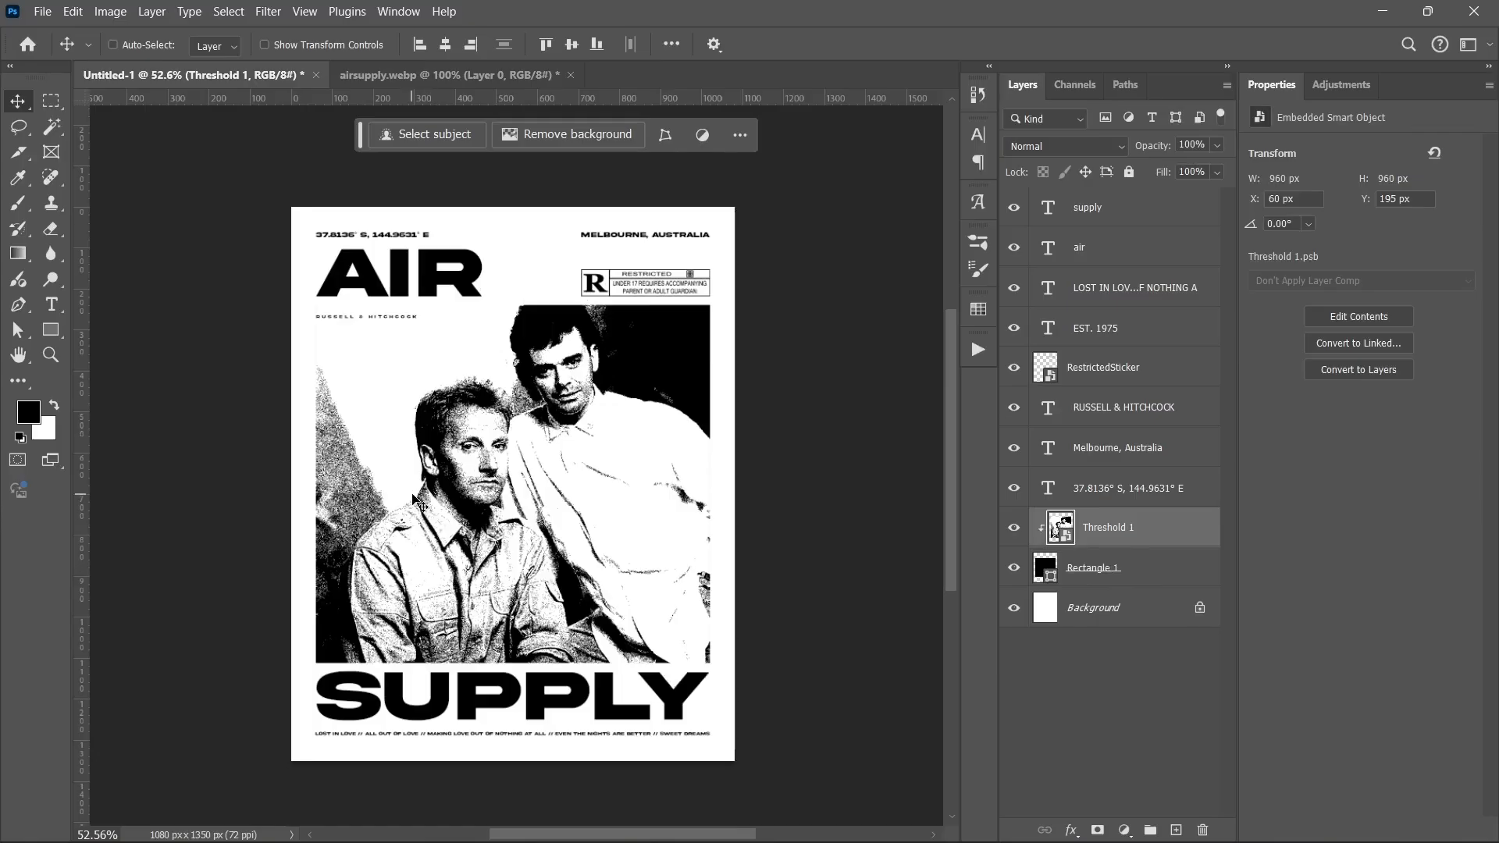
# Step: Place Texture1 from the Air Supply Assets folder on top and scale it to cover the poster
pyautogui.click(1148, 208)
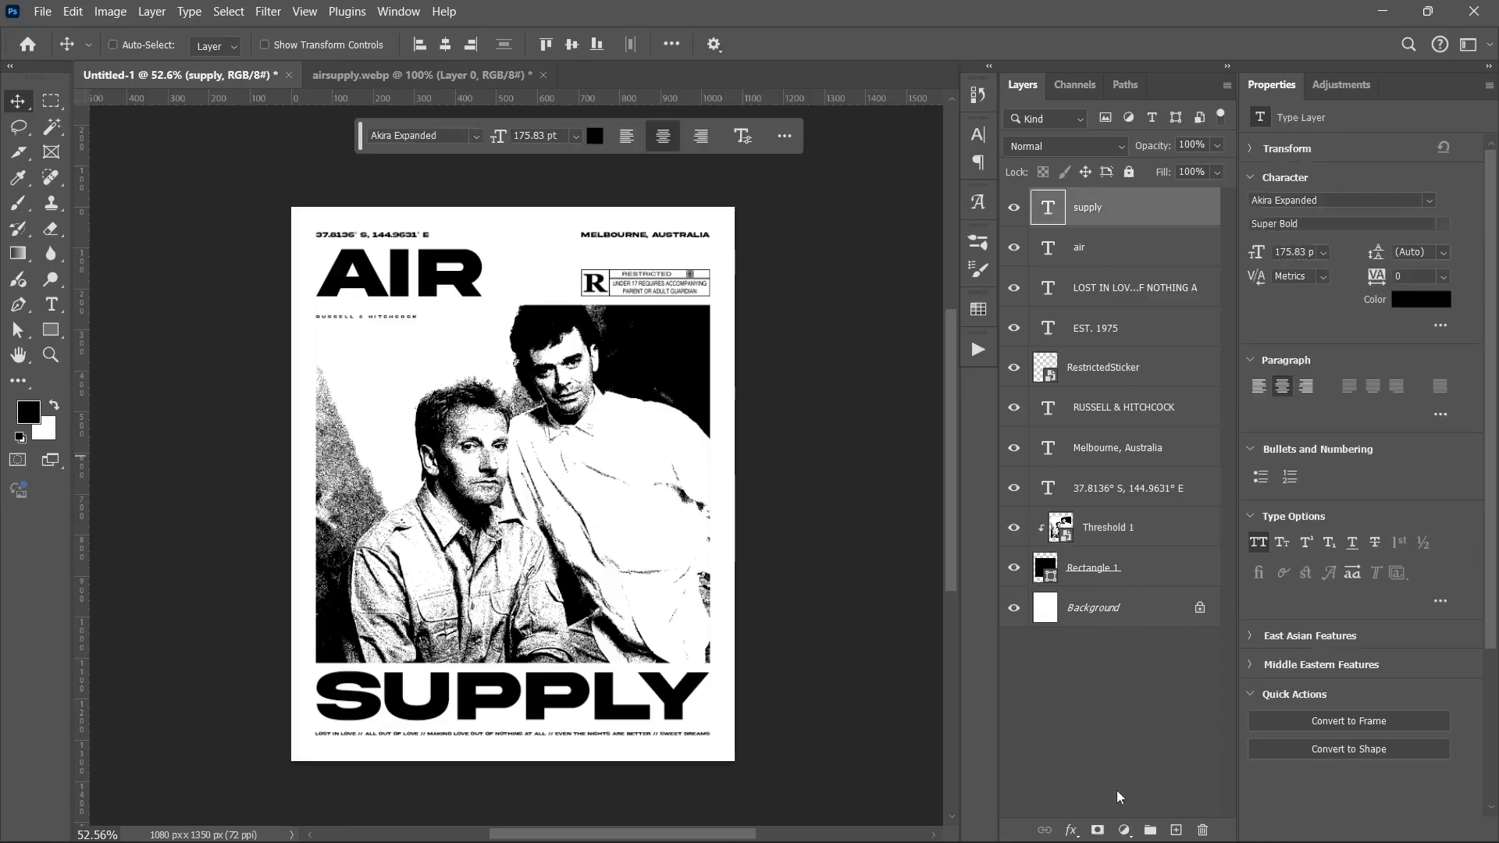
pyautogui.click(1124, 829)
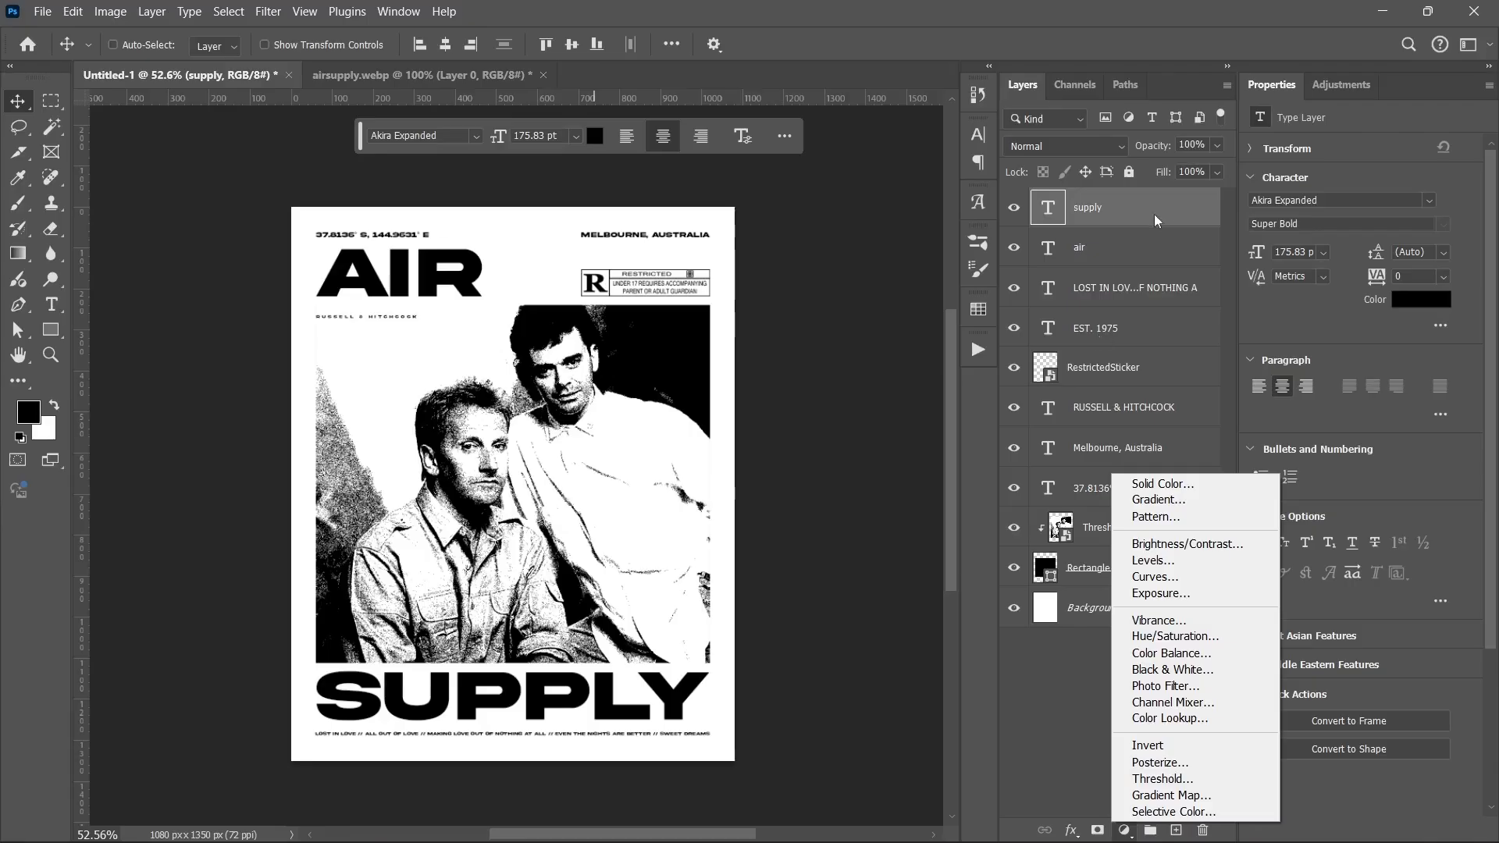
pyautogui.click(1125, 219)
pyautogui.click(571, 820)
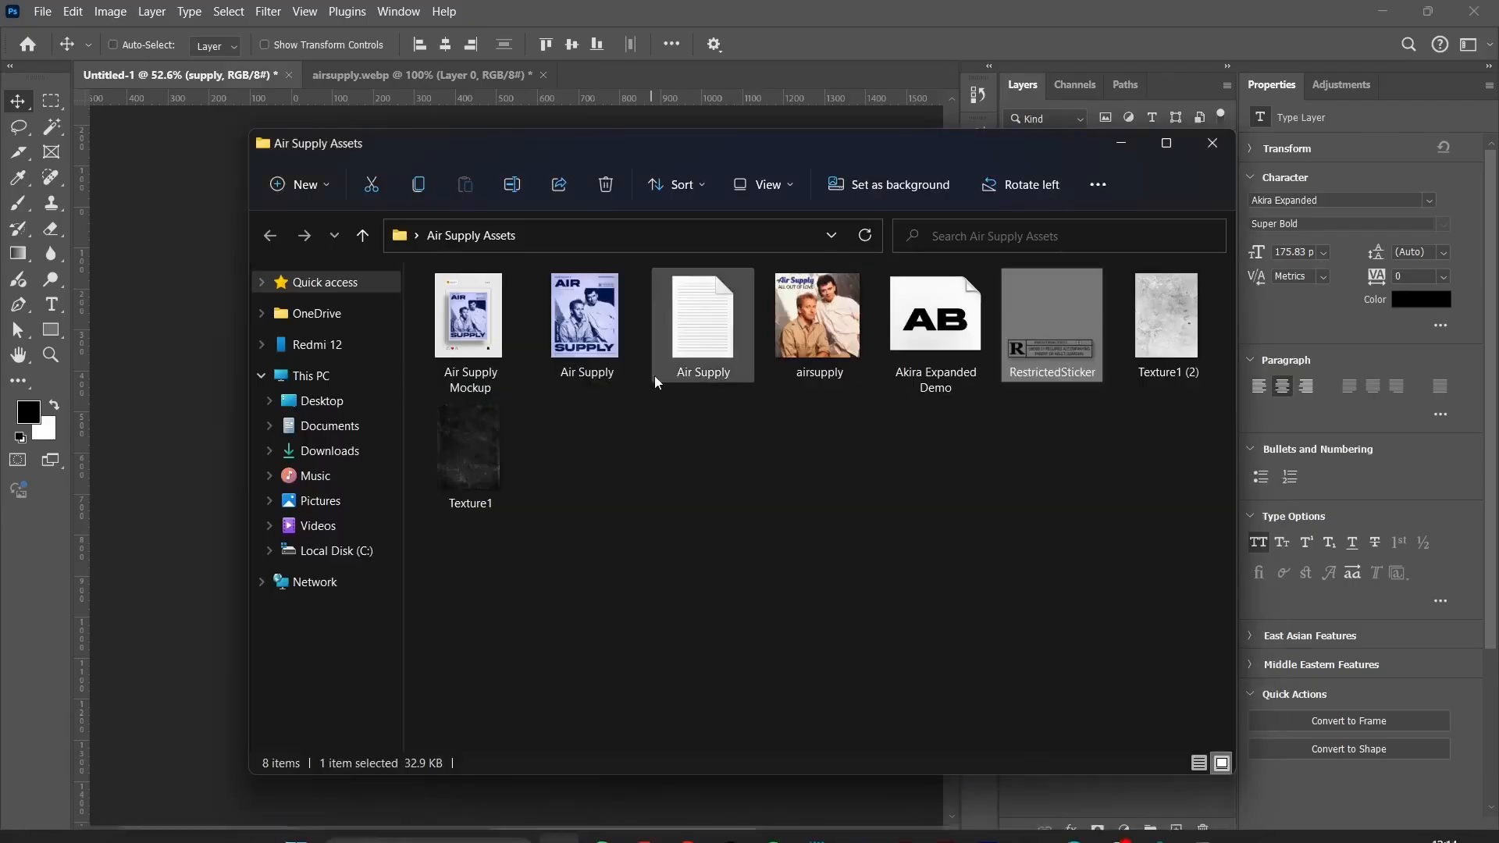
pyautogui.click(440, 500)
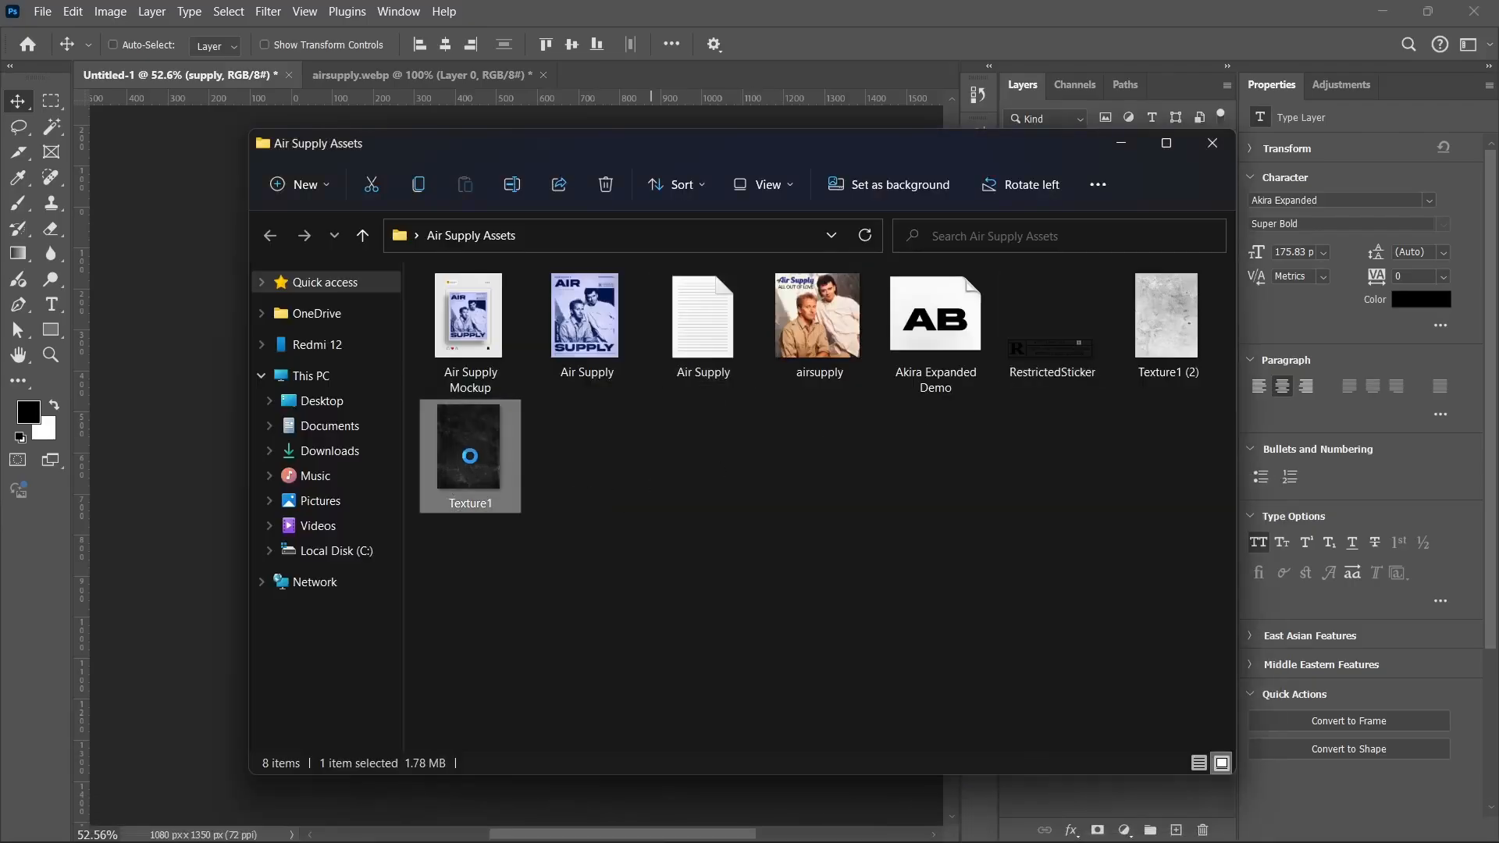
pyautogui.moveTo(471, 448)
pyautogui.mouseDown()
pyautogui.moveTo(187, 451)
pyautogui.moveTo(484, 434)
pyautogui.mouseUp()
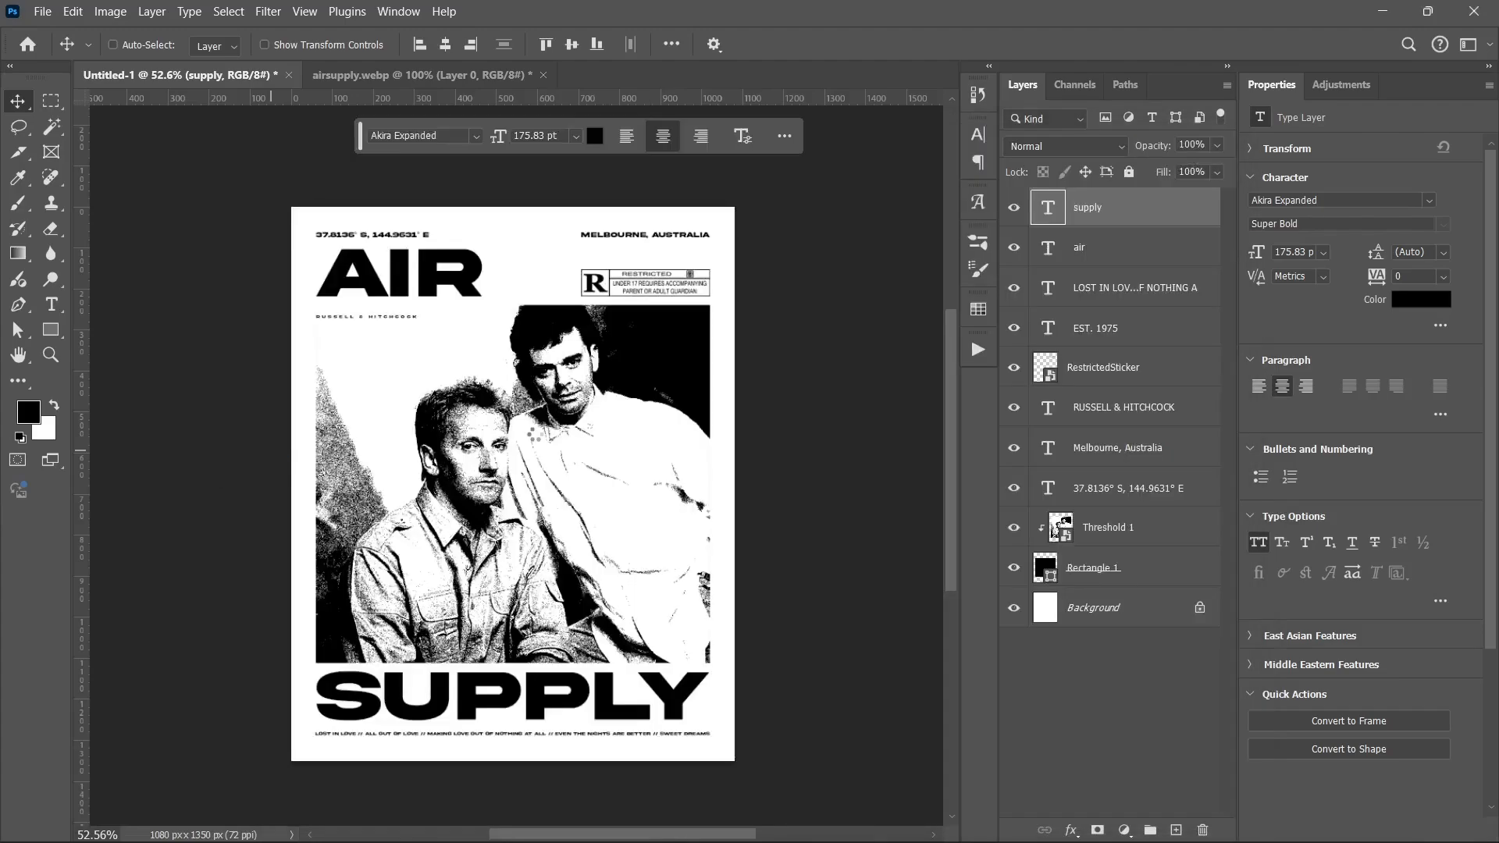
pyautogui.moveTo(718, 483); pyautogui.dragTo(734, 485)
# Step: Commit Texture1, blend it with Linear Dodge (Add), and select Texture1 (2) in the assets folder
pyautogui.click(968, 44)
pyautogui.click(1066, 146)
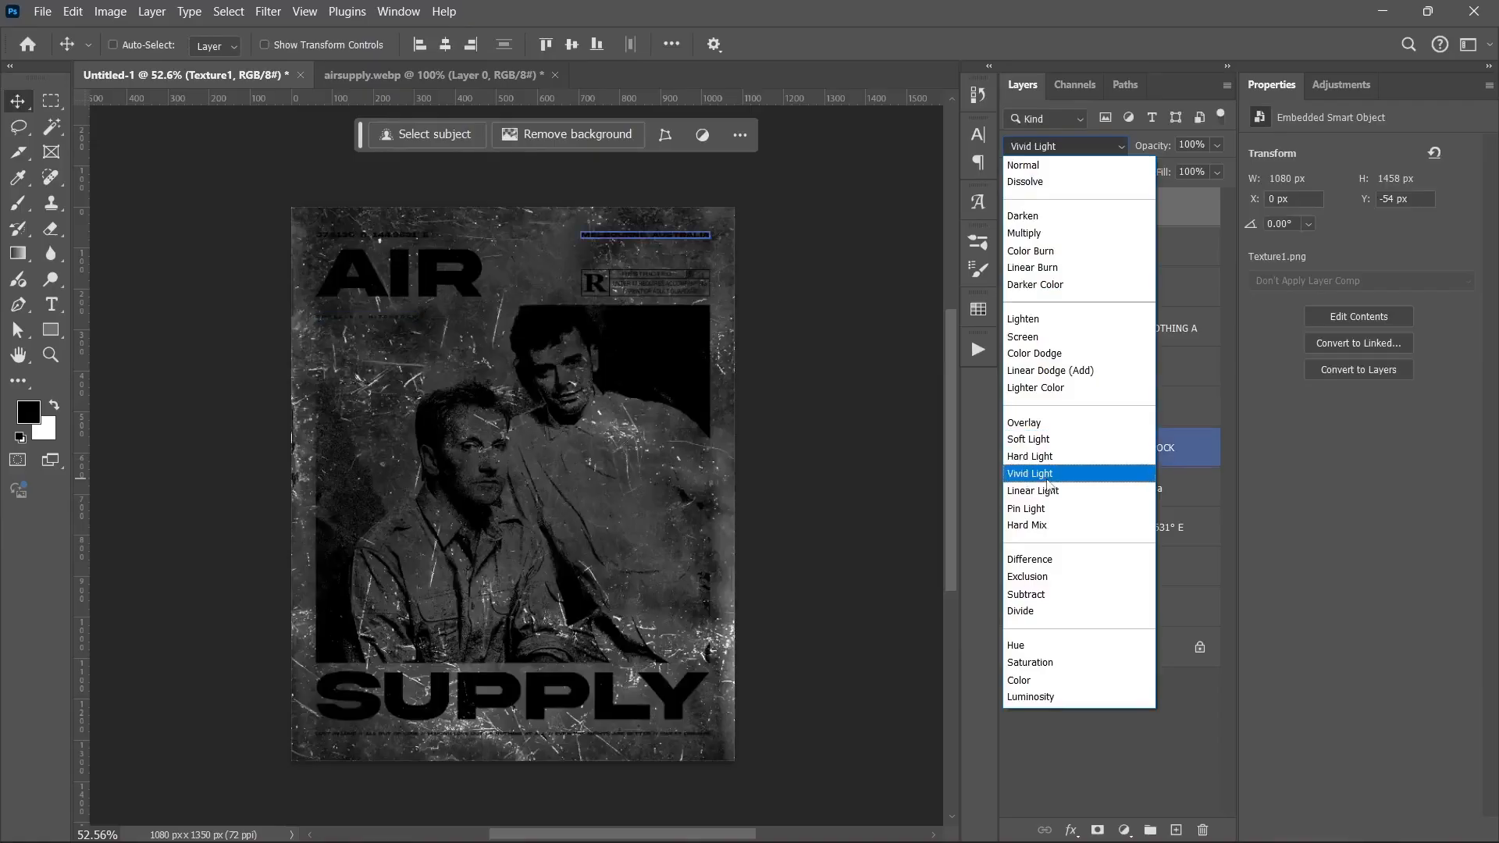
pyautogui.click(1045, 373)
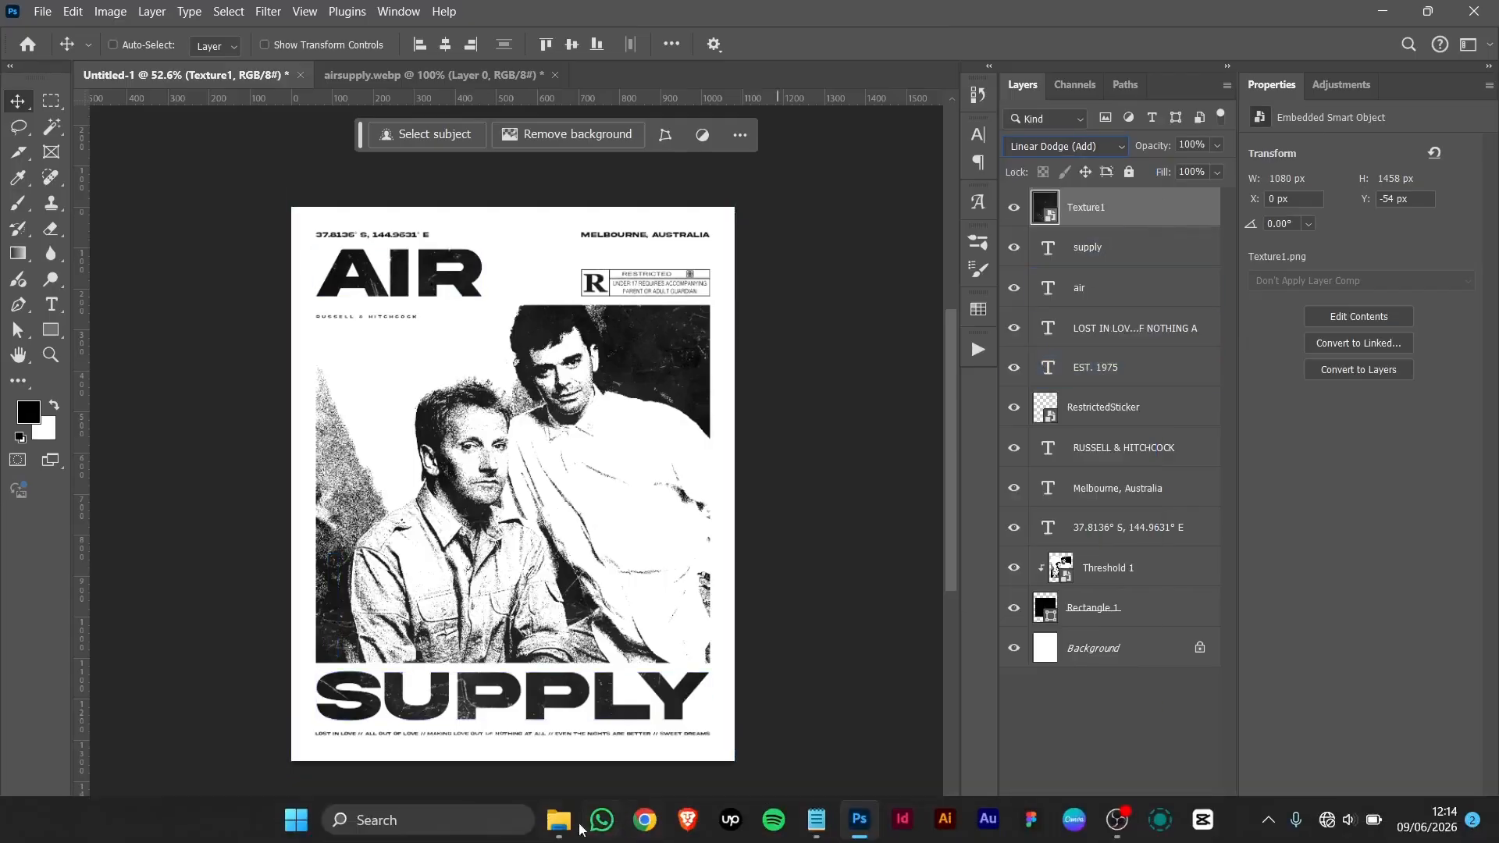
pyautogui.click(565, 821)
pyautogui.click(1171, 306)
# Step: Place Texture1 (2) on the poster, scaled to 87.1% to cover the page
pyautogui.moveTo(1171, 306); pyautogui.dragTo(306, 359)
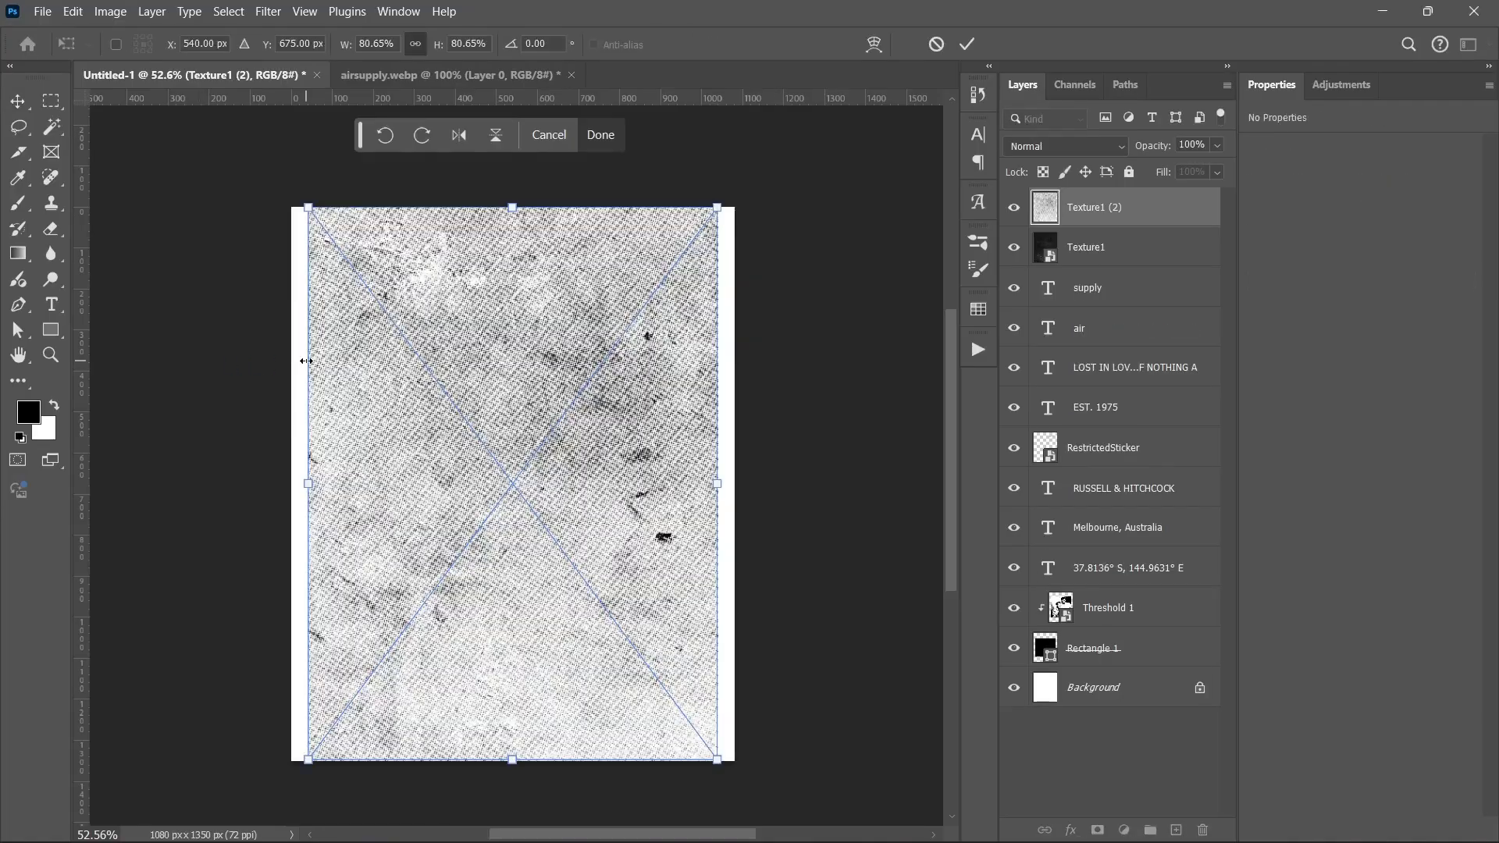
pyautogui.moveTo(715, 483); pyautogui.dragTo(734, 480)
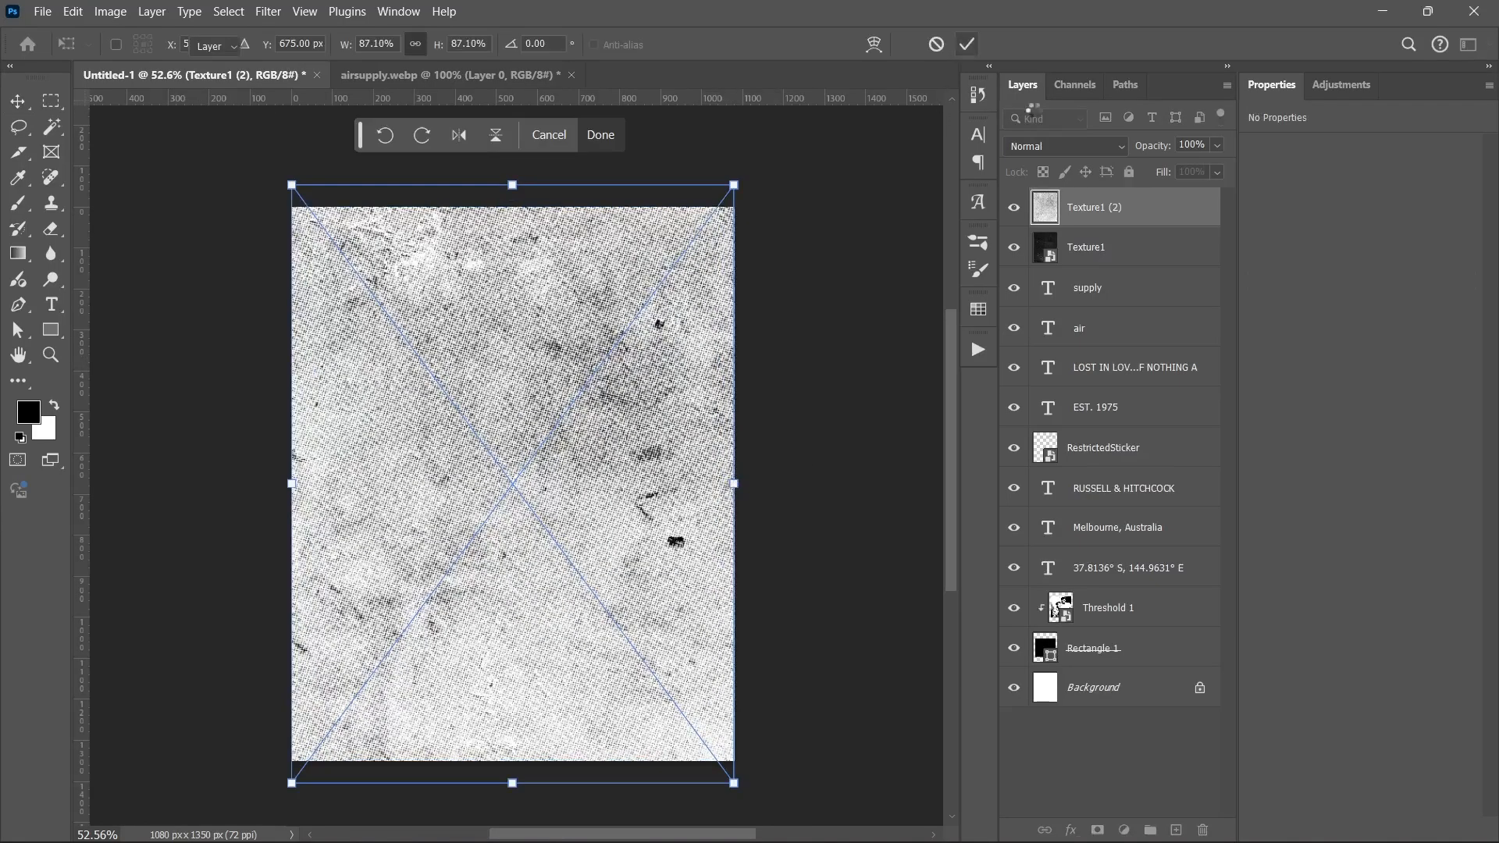
pyautogui.press('Return')
# Step: Blend Texture1 (2) in Multiply mode with its fill lowered to 38%
pyautogui.click(1065, 146)
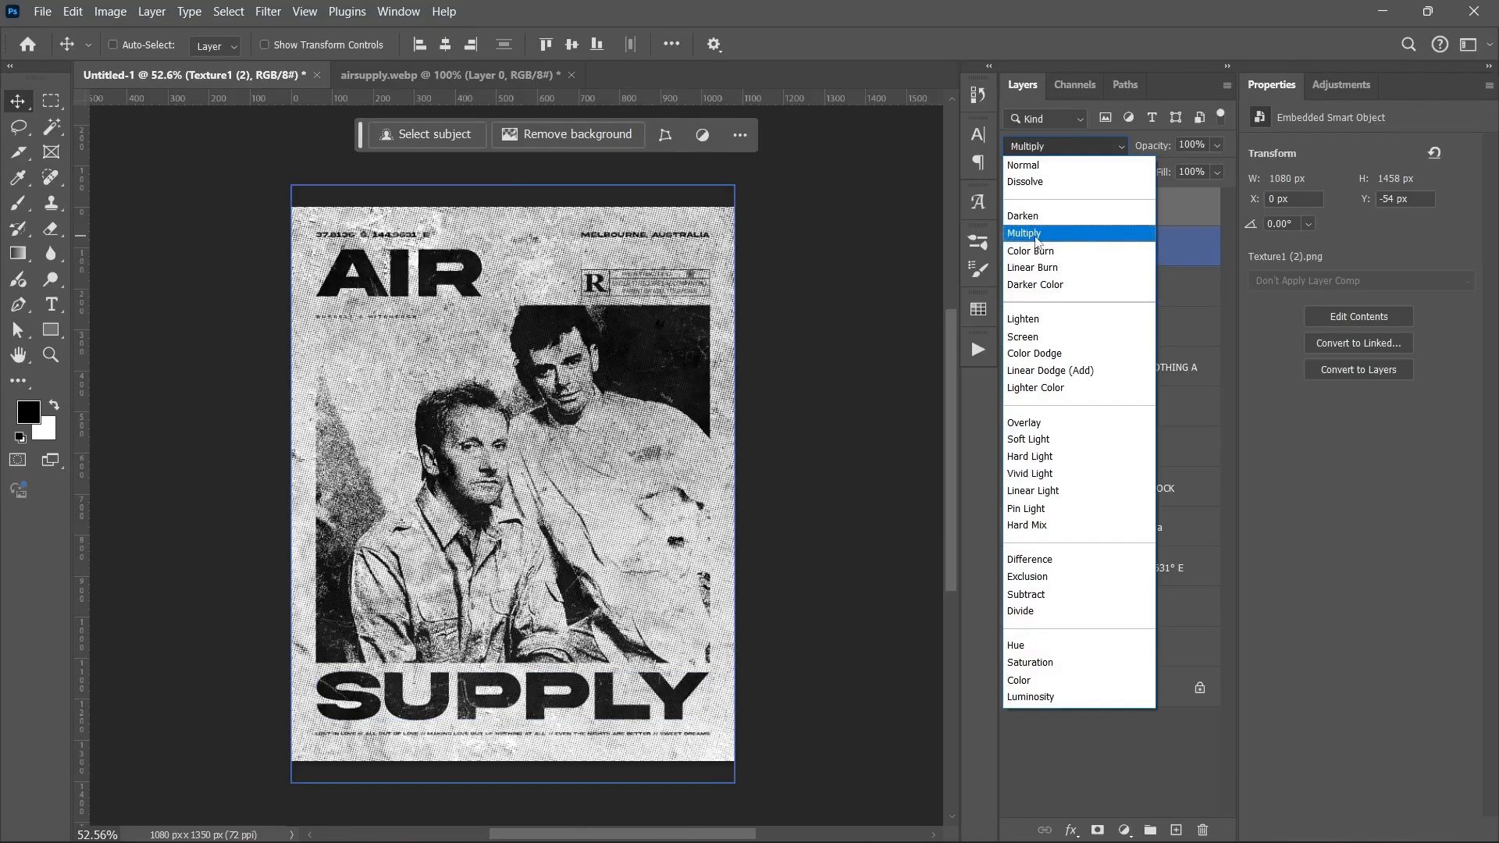
pyautogui.click(1029, 233)
pyautogui.moveTo(1219, 171); pyautogui.dragTo(1176, 194)
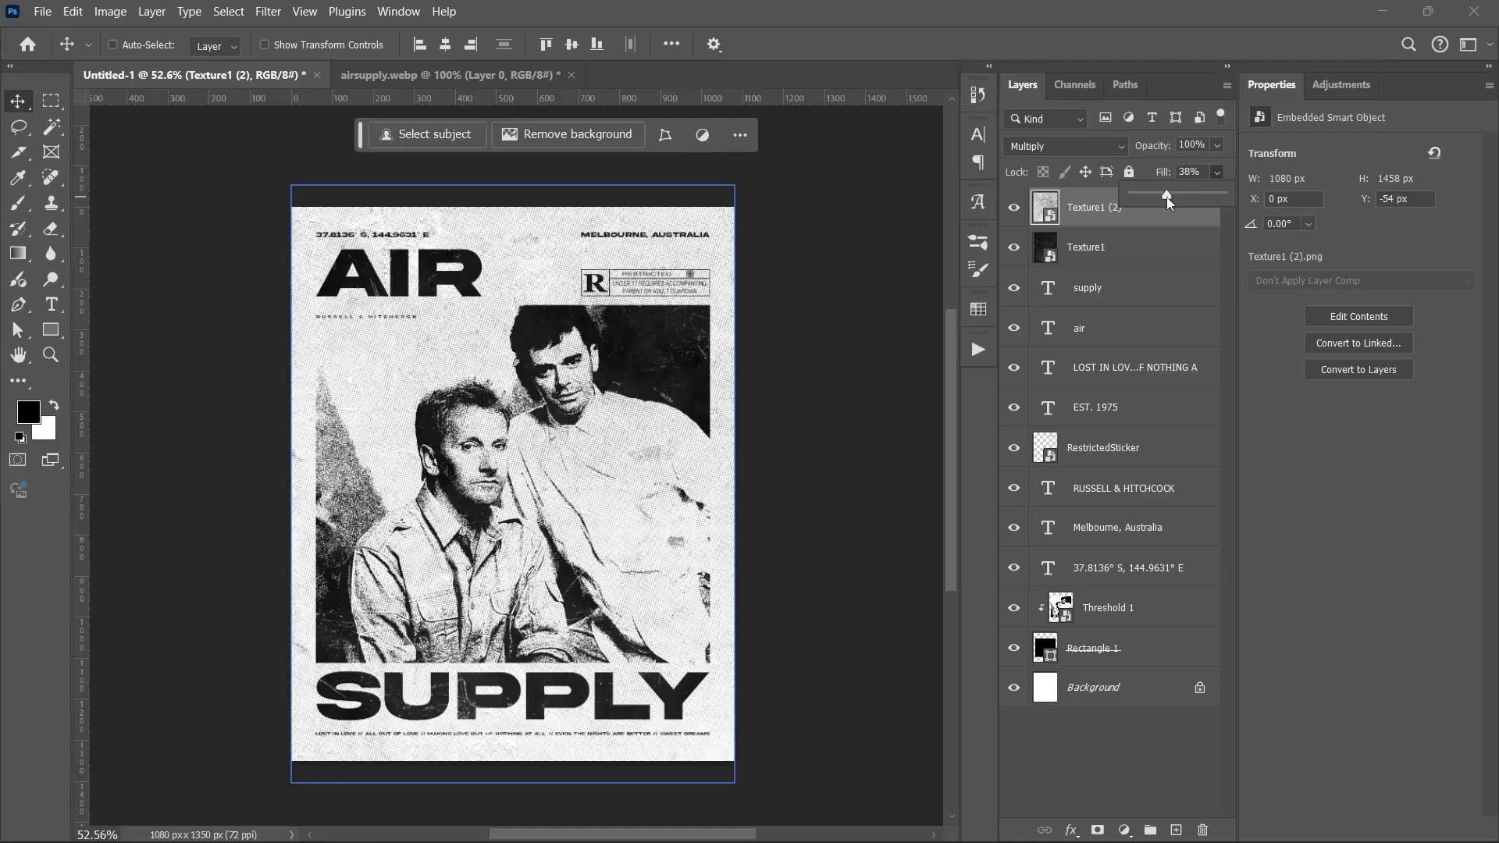
pyautogui.click(1163, 215)
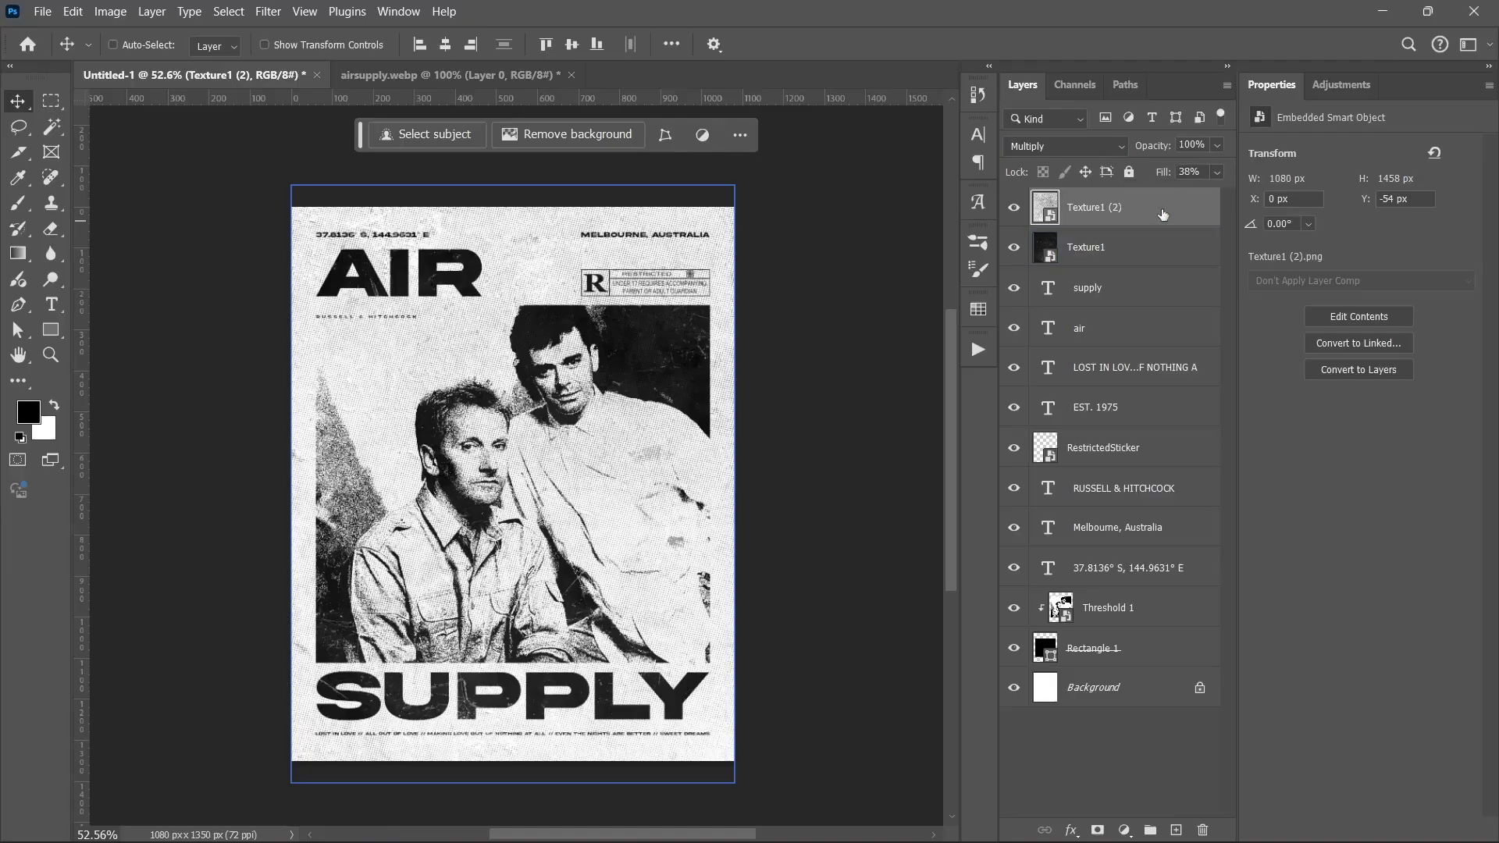
# Step: Add a Gradient Map adjustment layer using the navy-to-lavender gradient preset
pyautogui.click(1125, 830)
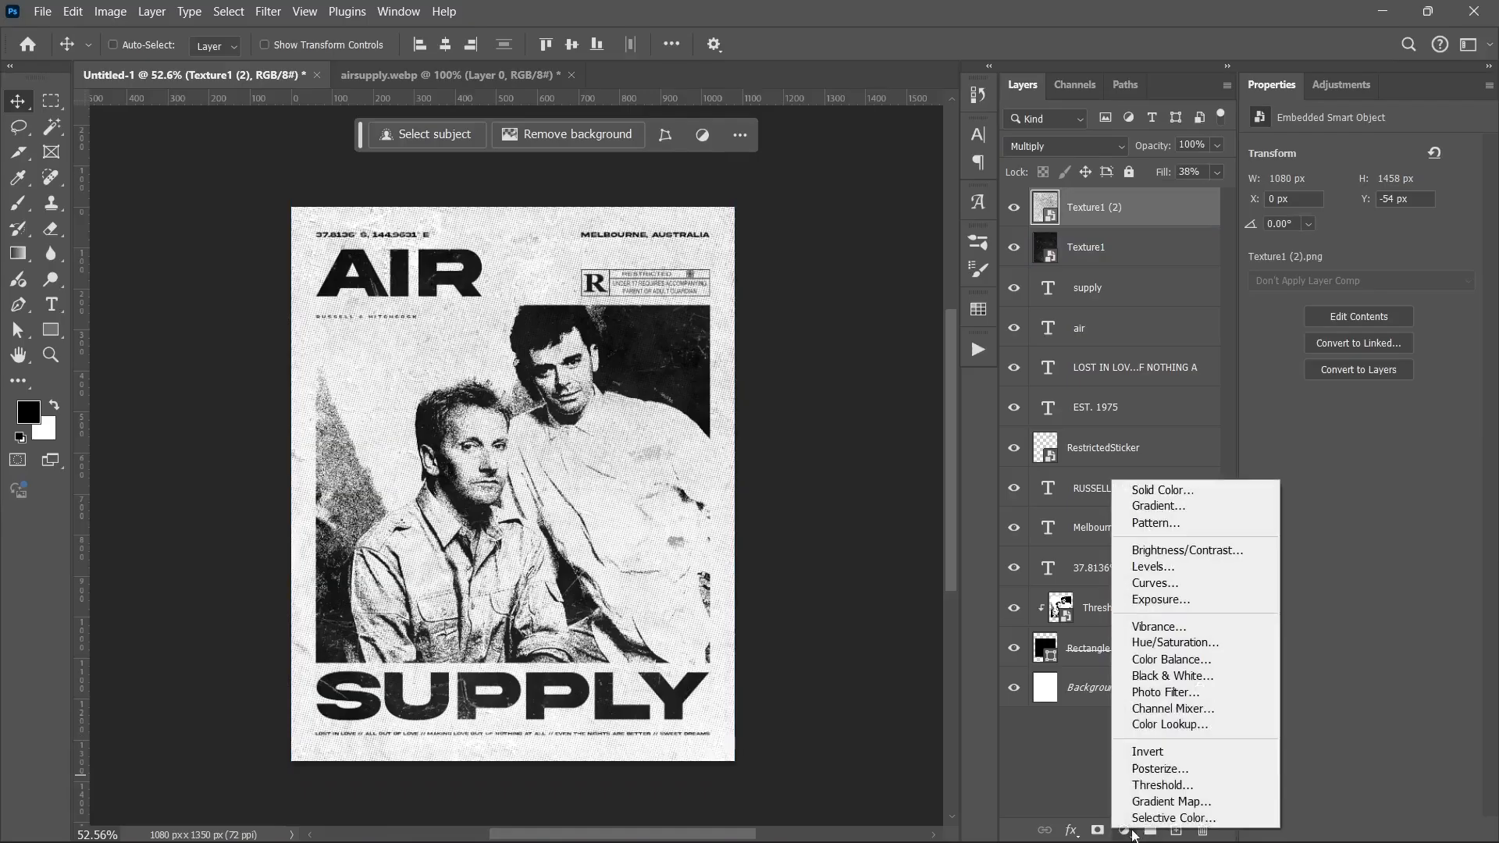
pyautogui.click(1155, 801)
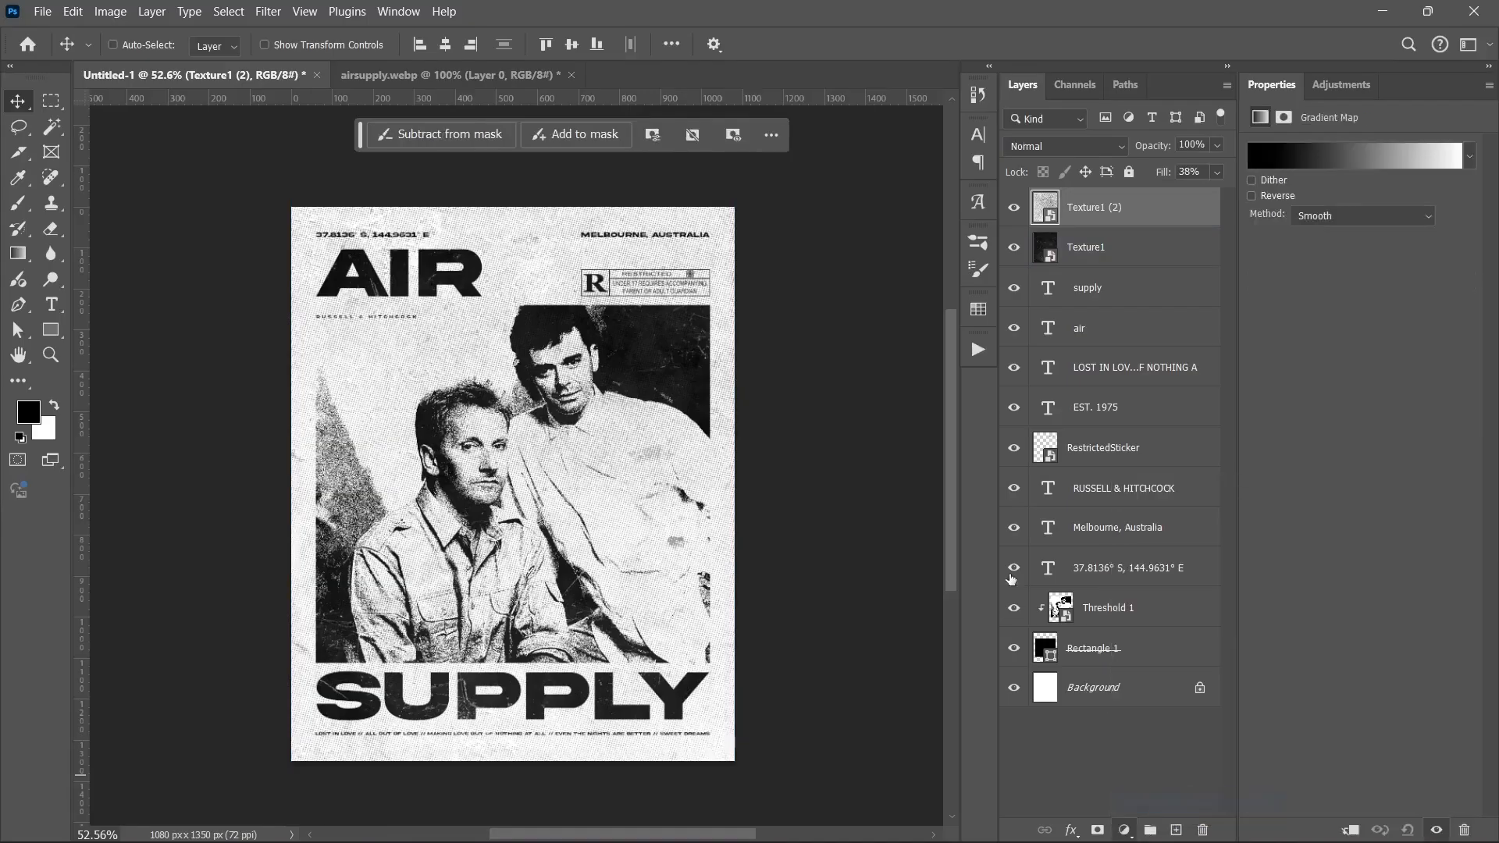
pyautogui.click(1328, 153)
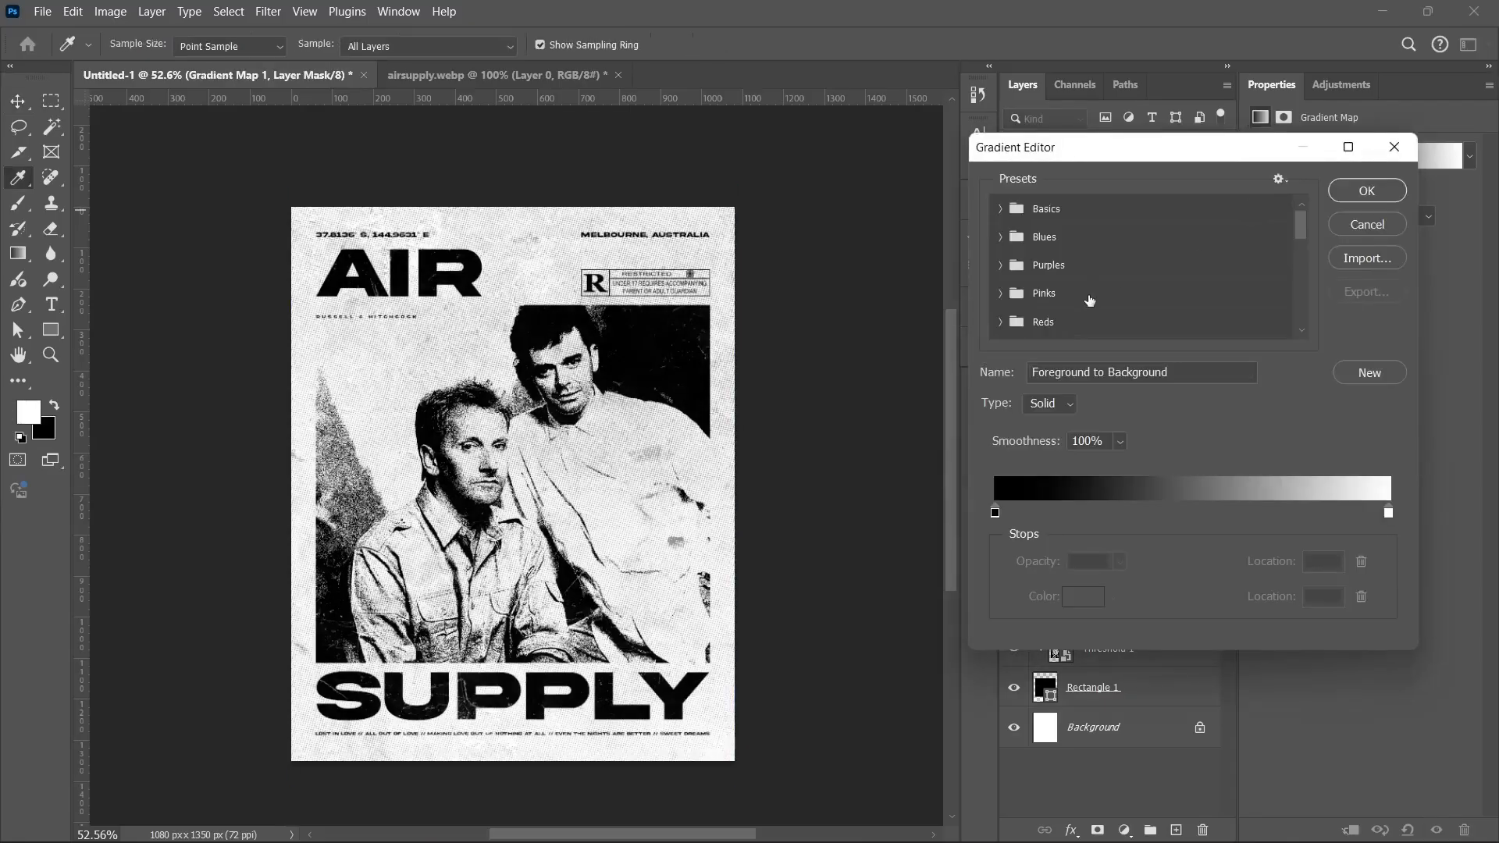
pyautogui.scroll(-5, 1301, 227)
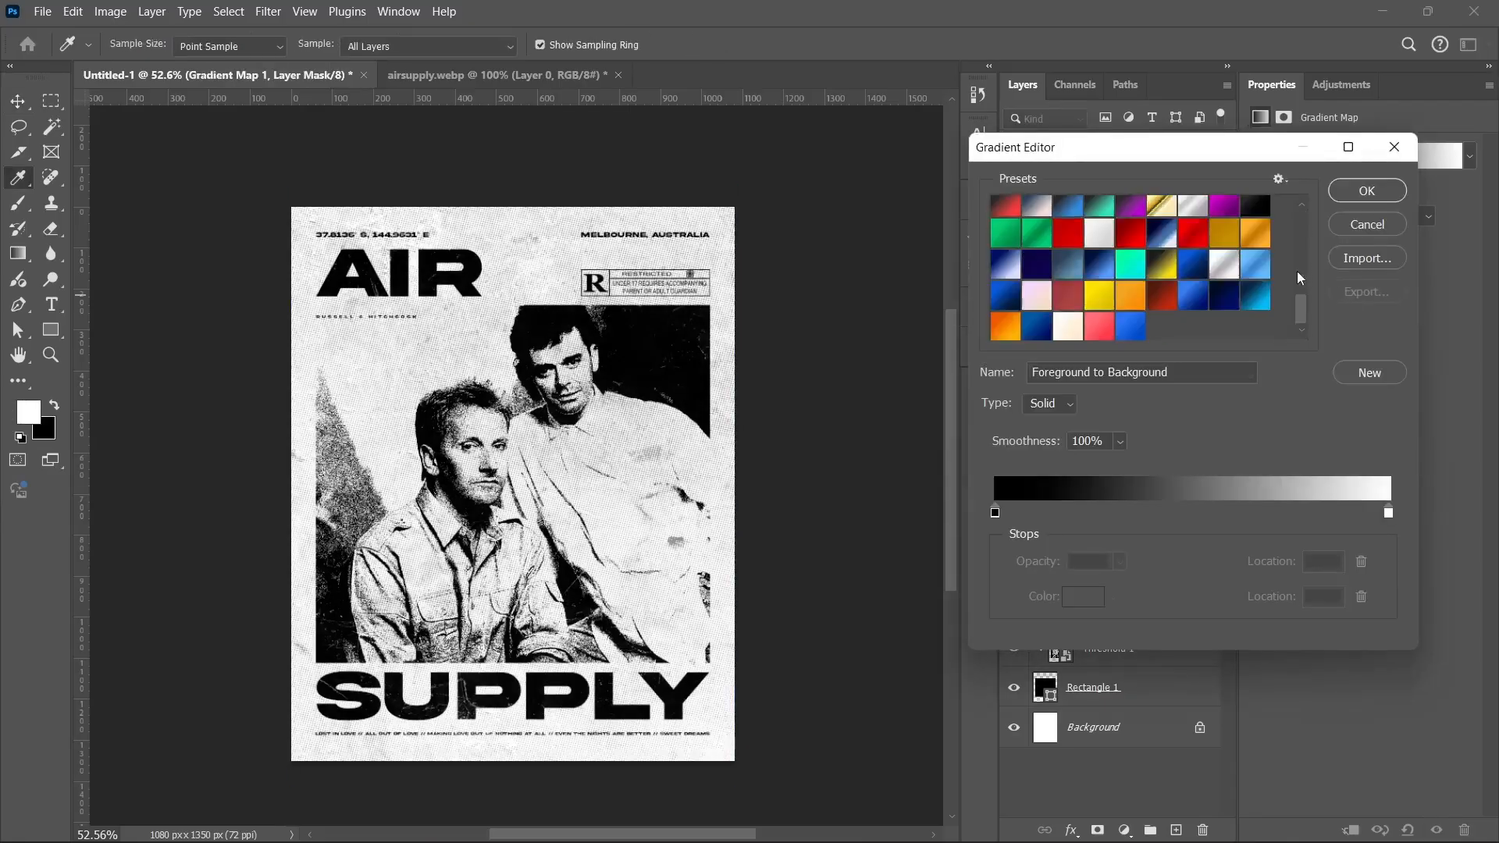
pyautogui.moveTo(1299, 289); pyautogui.dragTo(1301, 327)
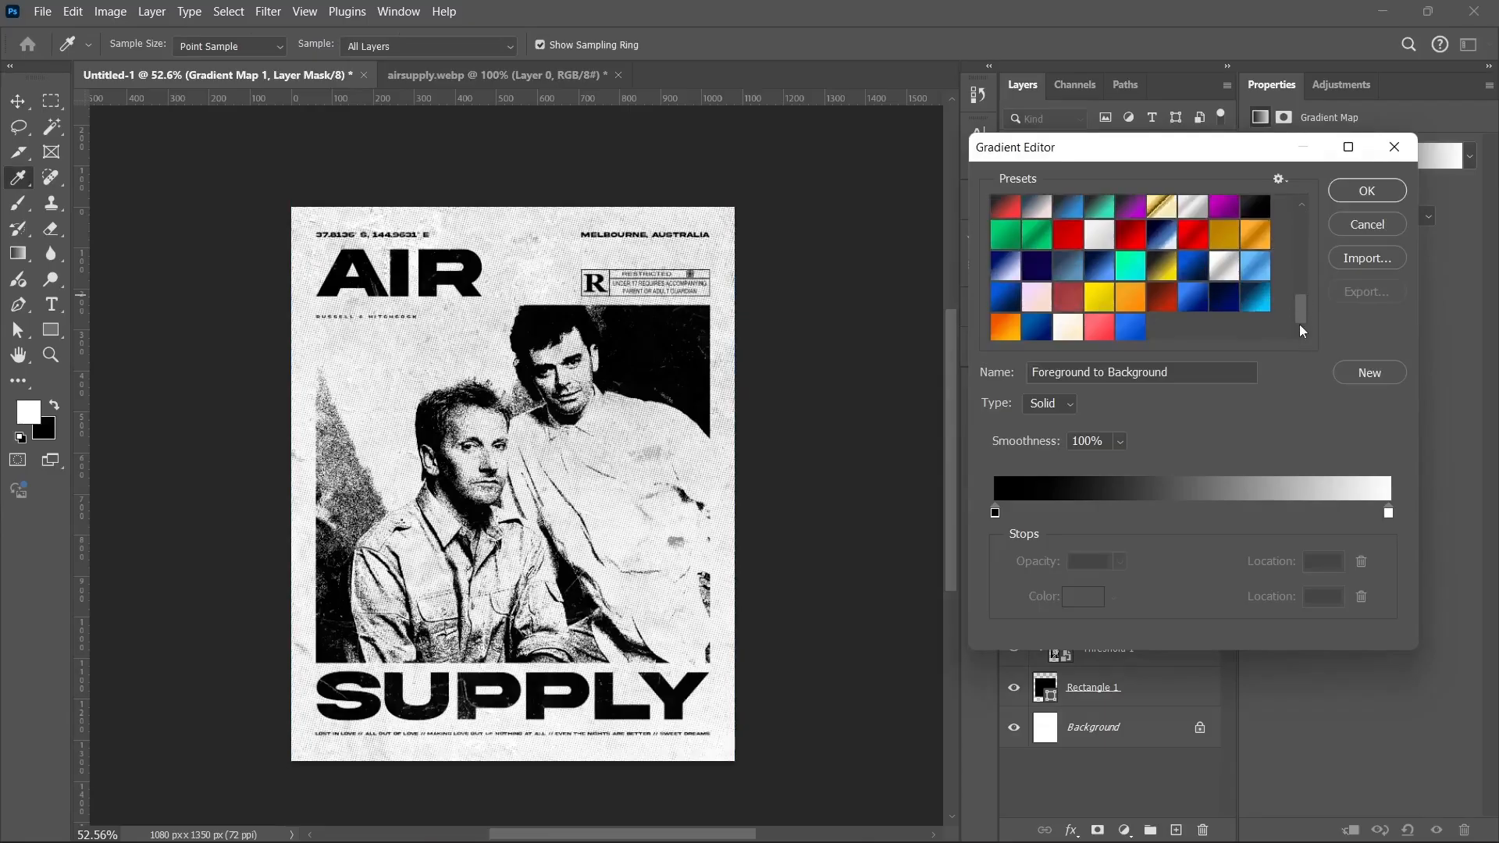
pyautogui.scroll(1, 1144, 293)
pyautogui.click(1068, 222)
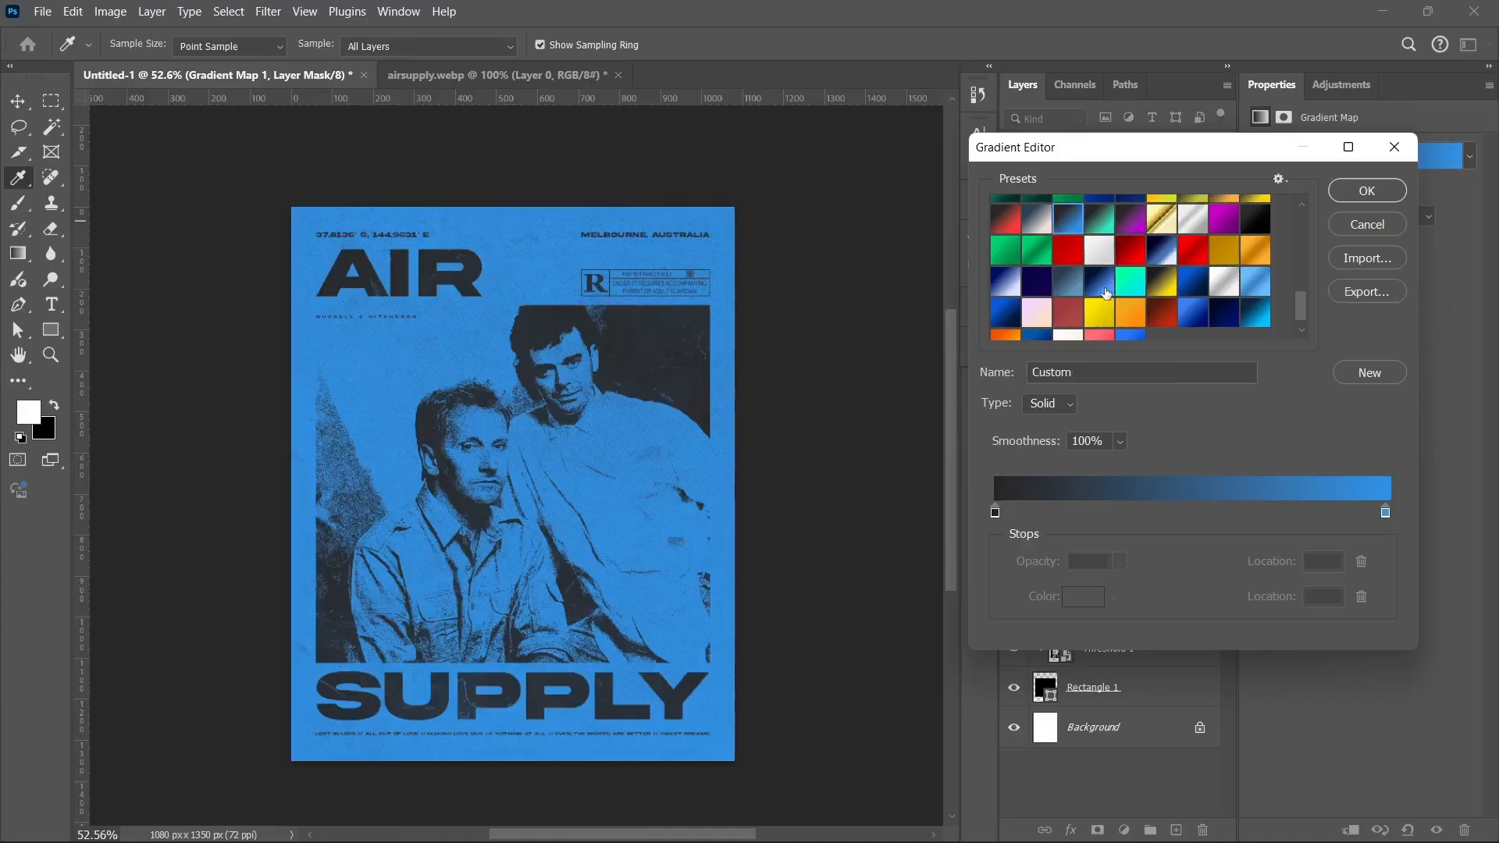
pyautogui.scroll(1, 1113, 293)
pyautogui.click(1032, 244)
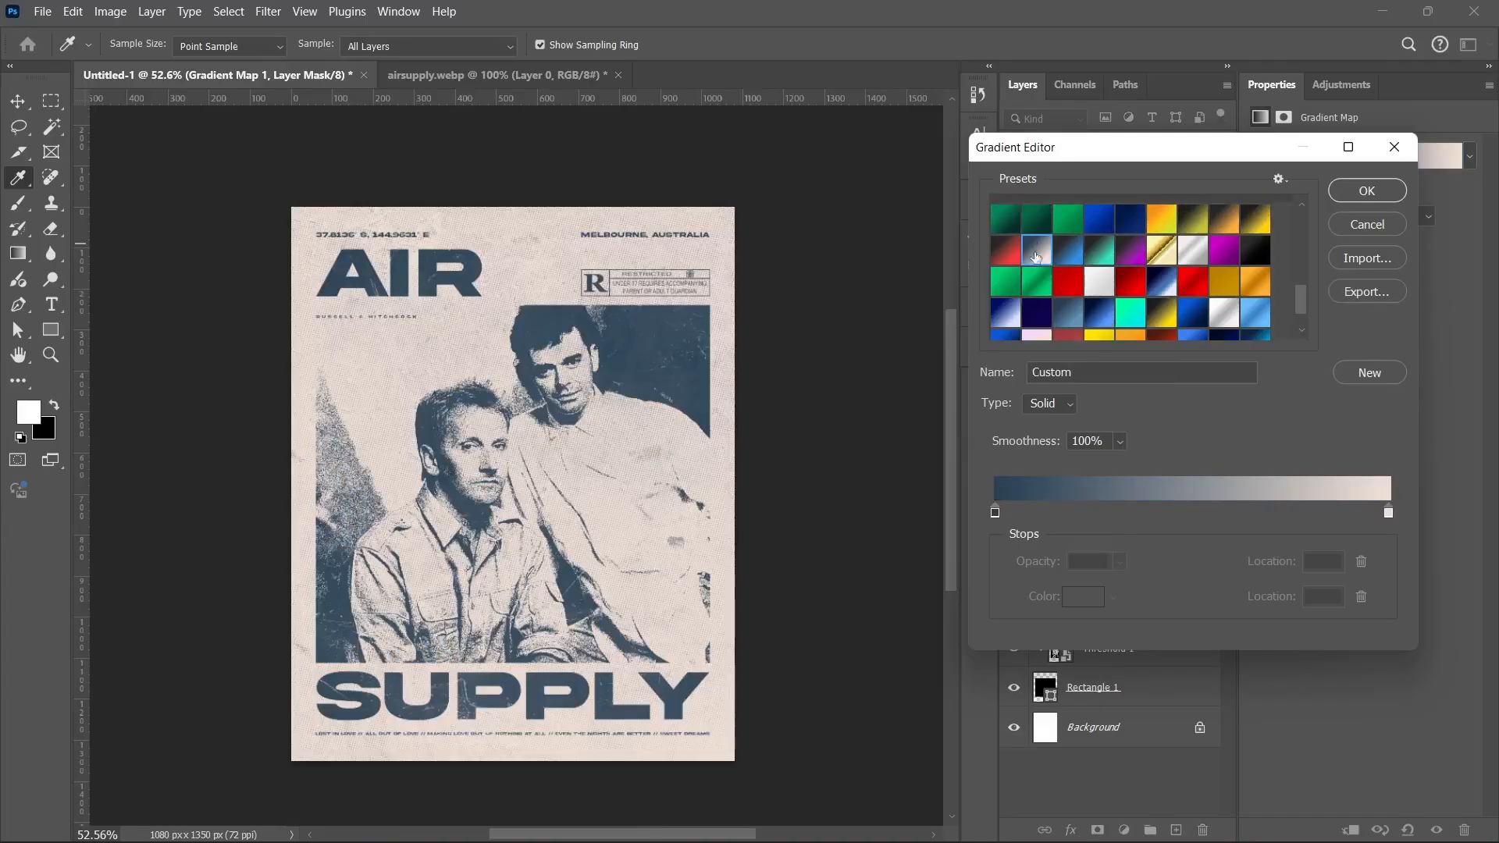
pyautogui.click(1015, 310)
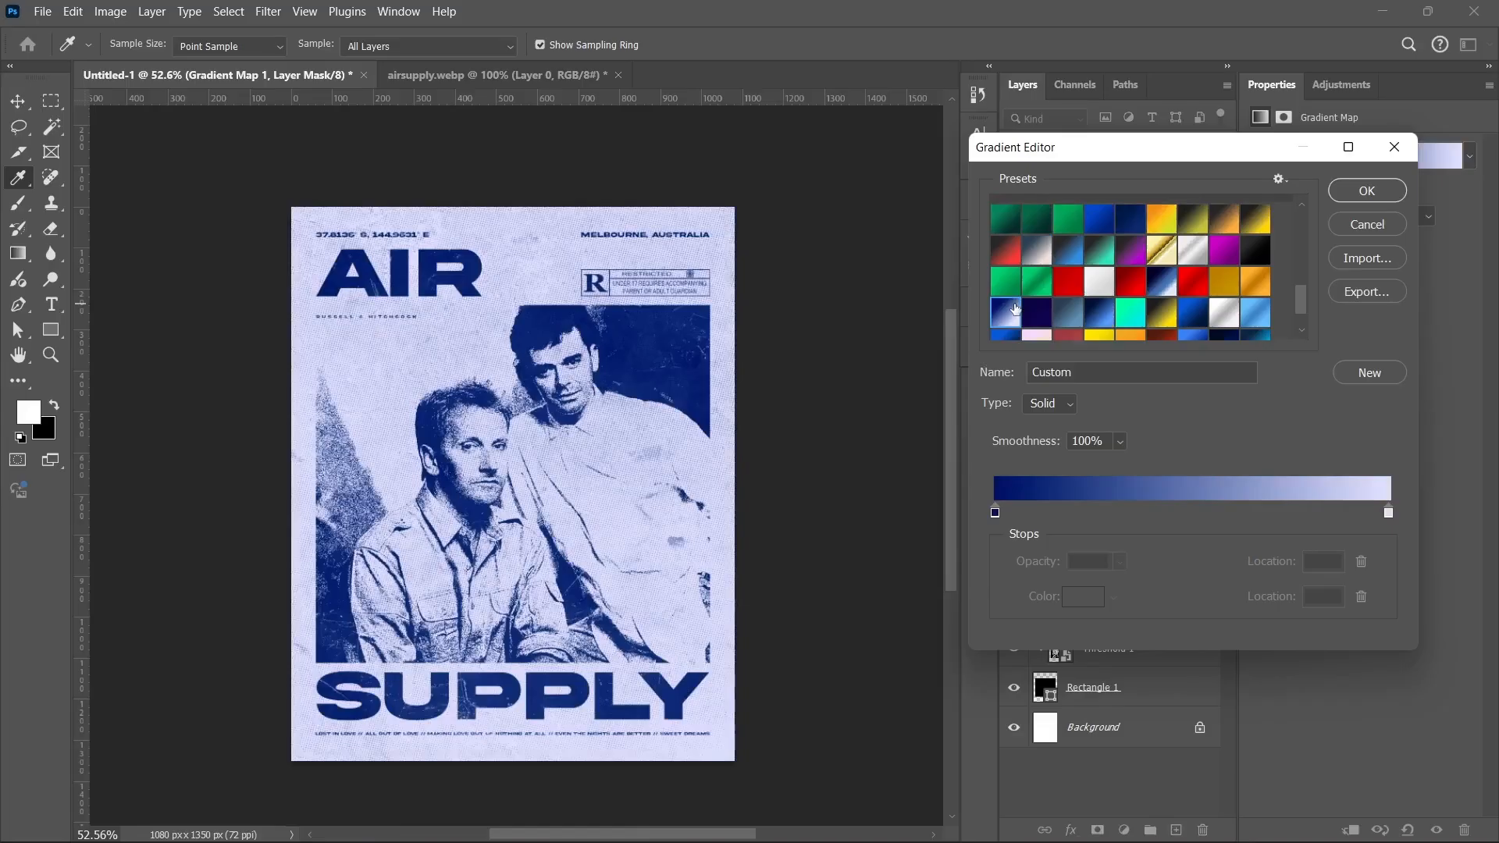
# Step: Set the gradient stops to pale lavender e0e1ff and deep navy 040d47
pyautogui.doubleClick(1388, 512)
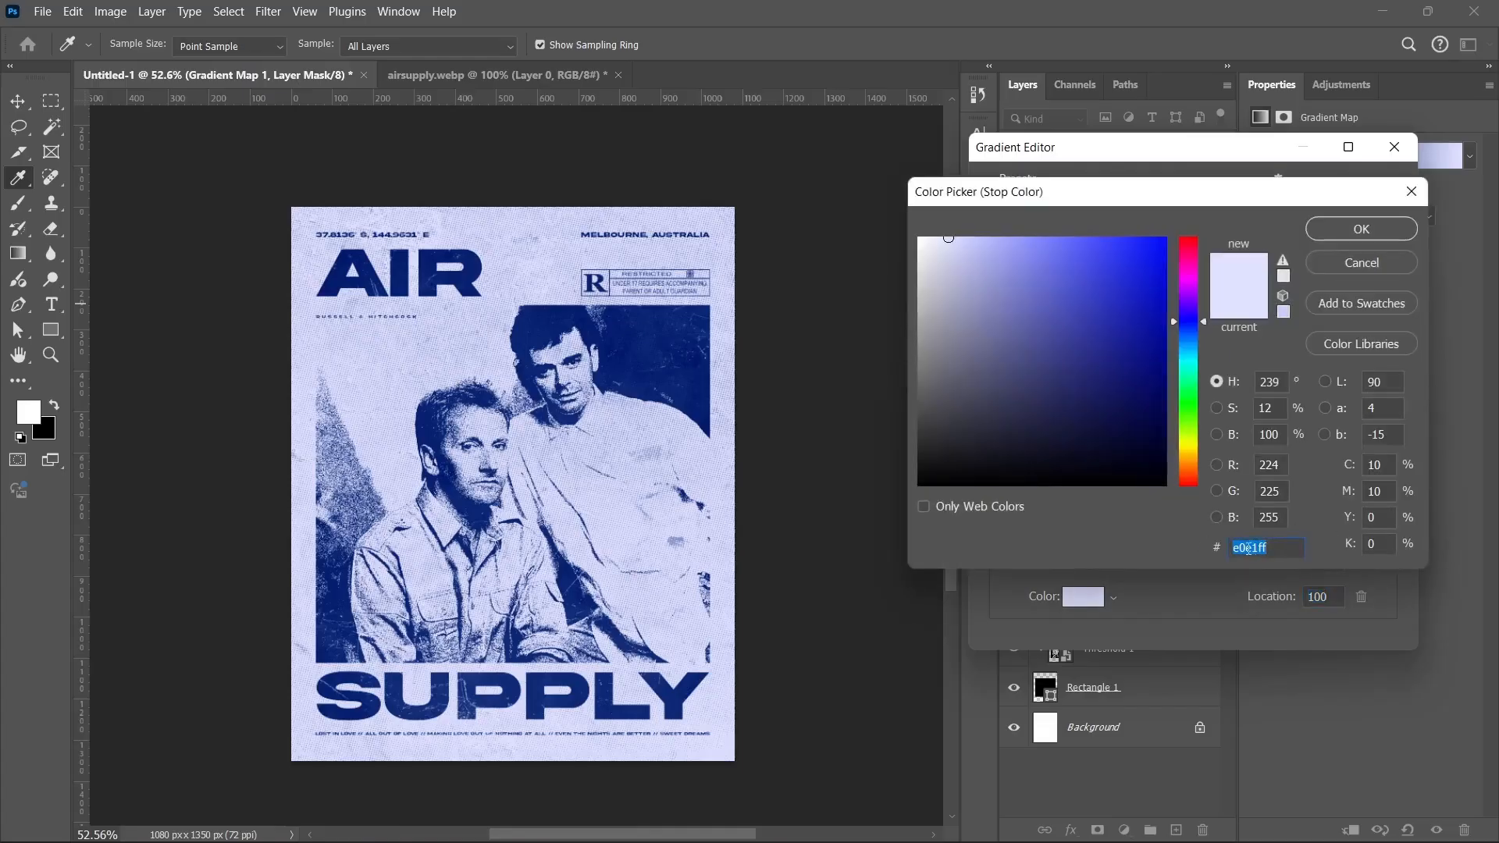
pyautogui.click(1343, 259)
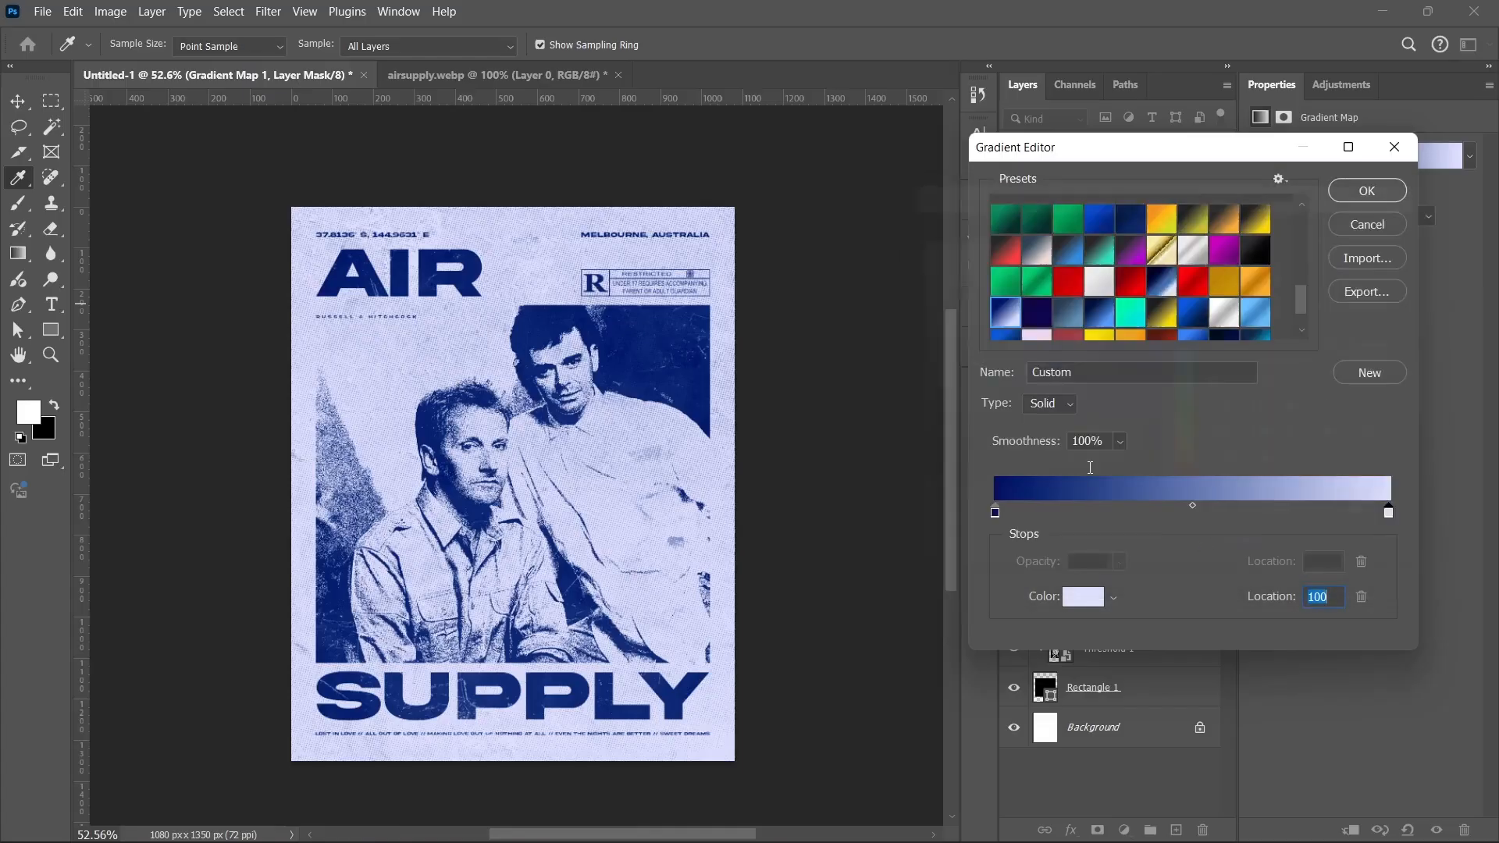
pyautogui.doubleClick(998, 514)
pyautogui.moveTo(1105, 339)
pyautogui.mouseDown()
pyautogui.moveTo(1155, 340)
pyautogui.moveTo(1154, 418)
pyautogui.mouseUp()
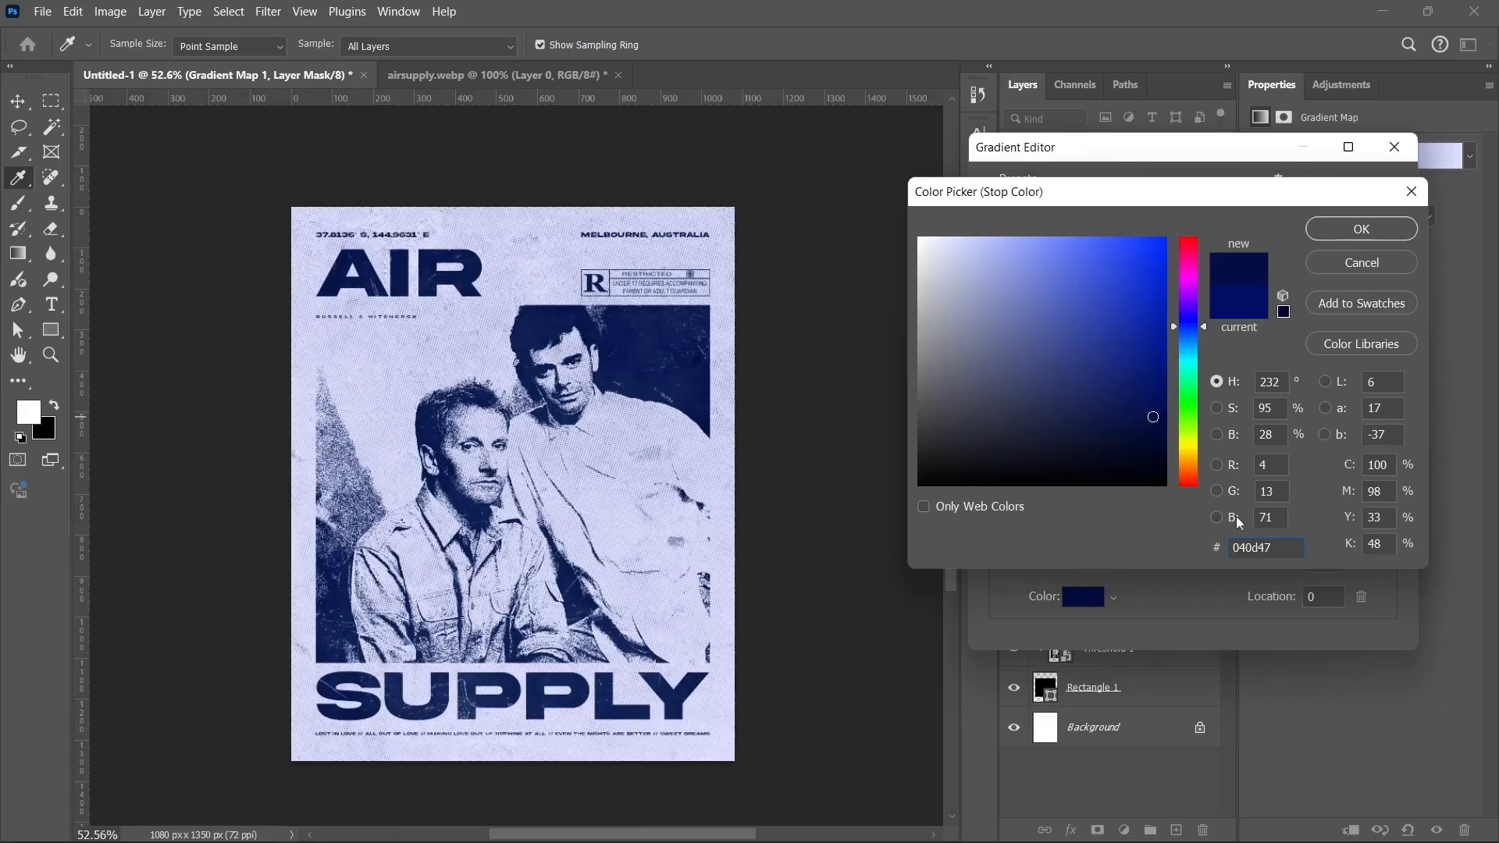
pyautogui.click(1358, 227)
# Step: Confirm the gradient, stamp all visible layers into Layer 1, and convert it to a smart object
pyautogui.click(1354, 194)
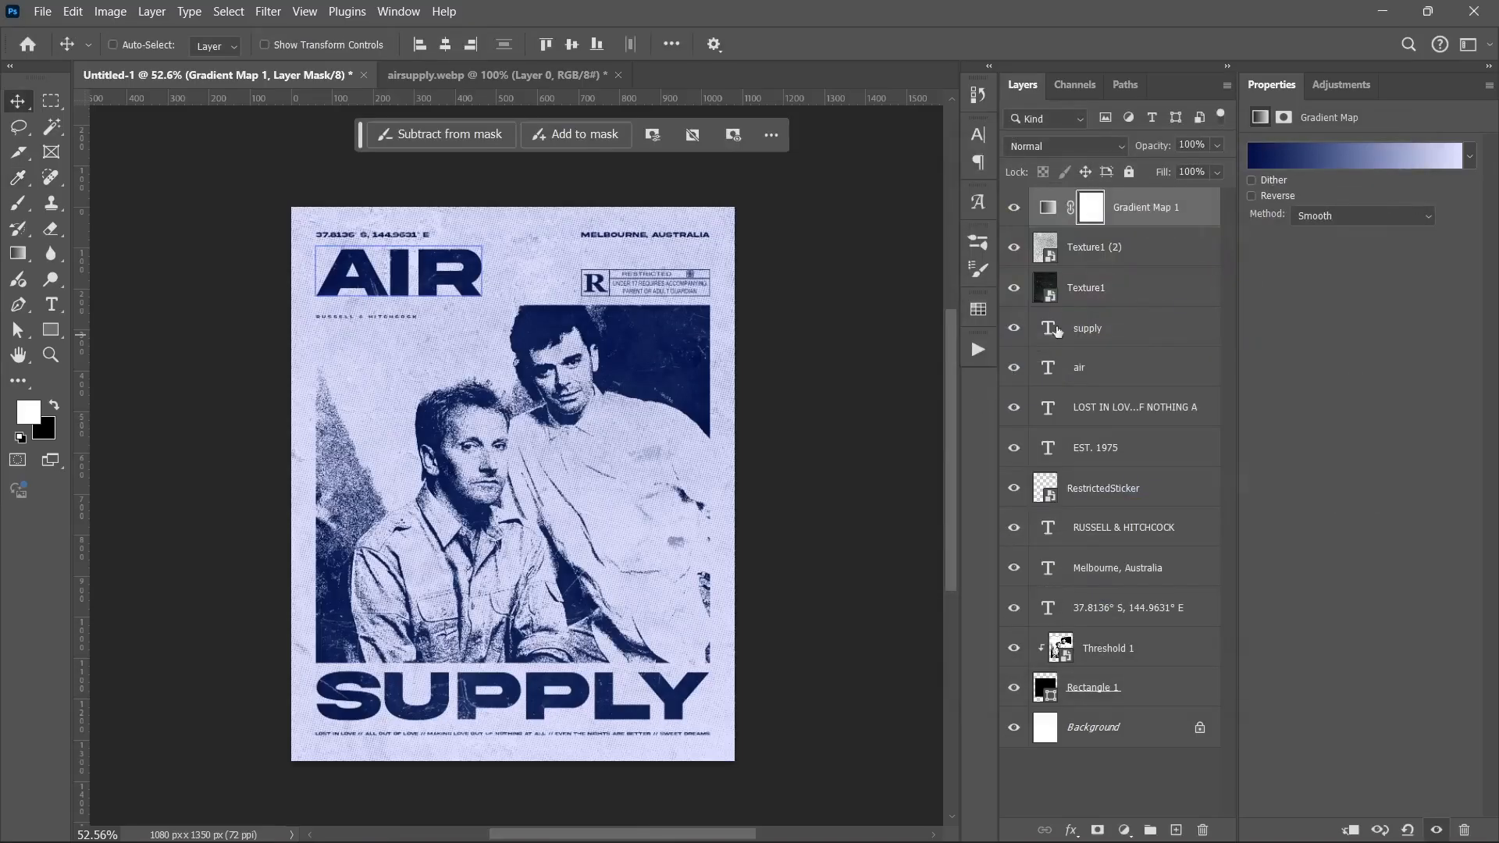
pyautogui.press('ctrl')
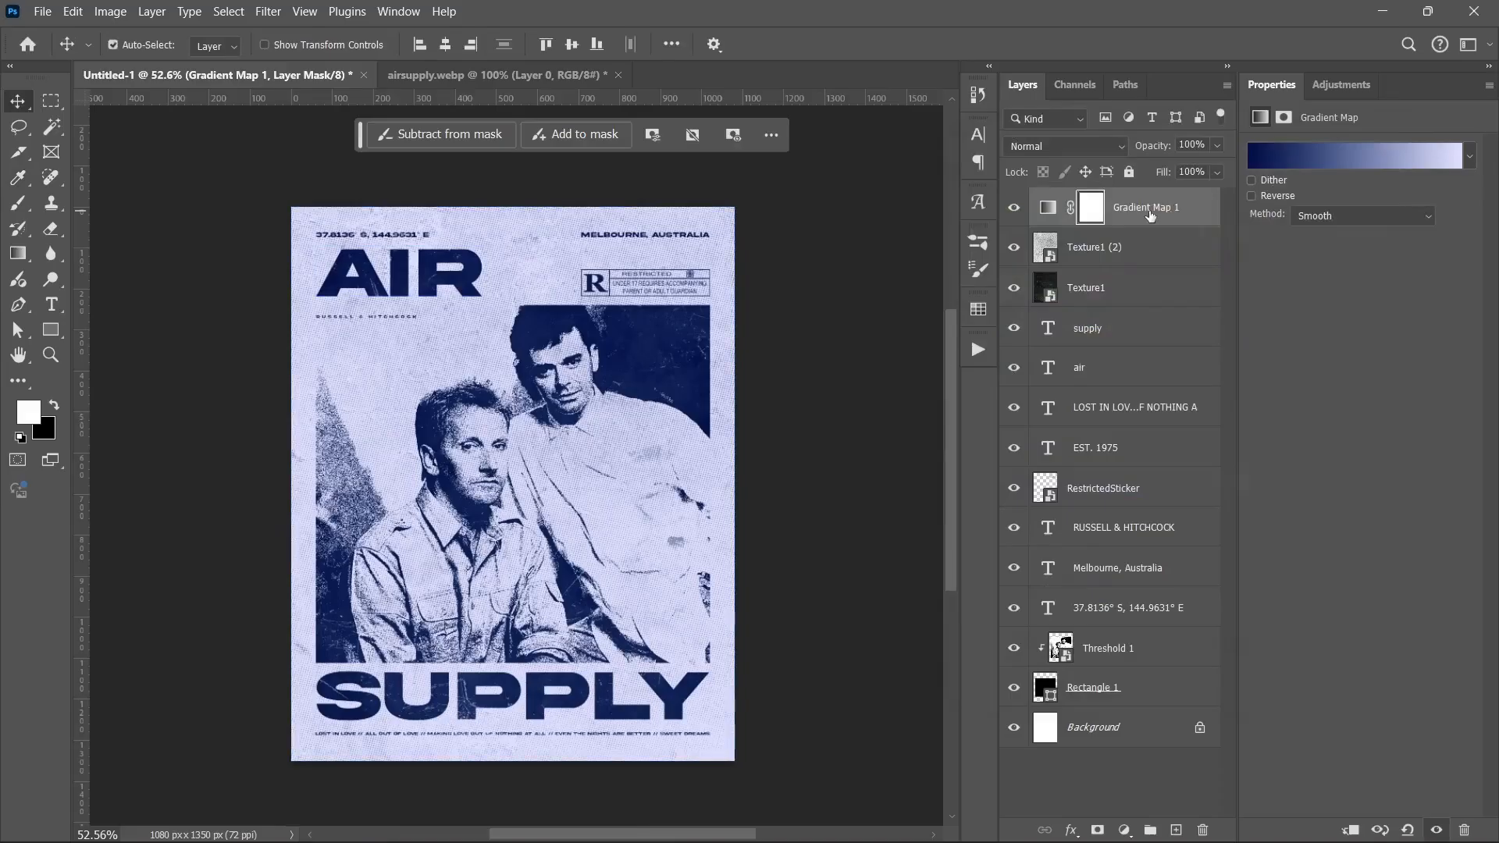
pyautogui.hotkey('ctrl', 'shift', 'alt', 'e')
pyautogui.rightClick(1150, 210)
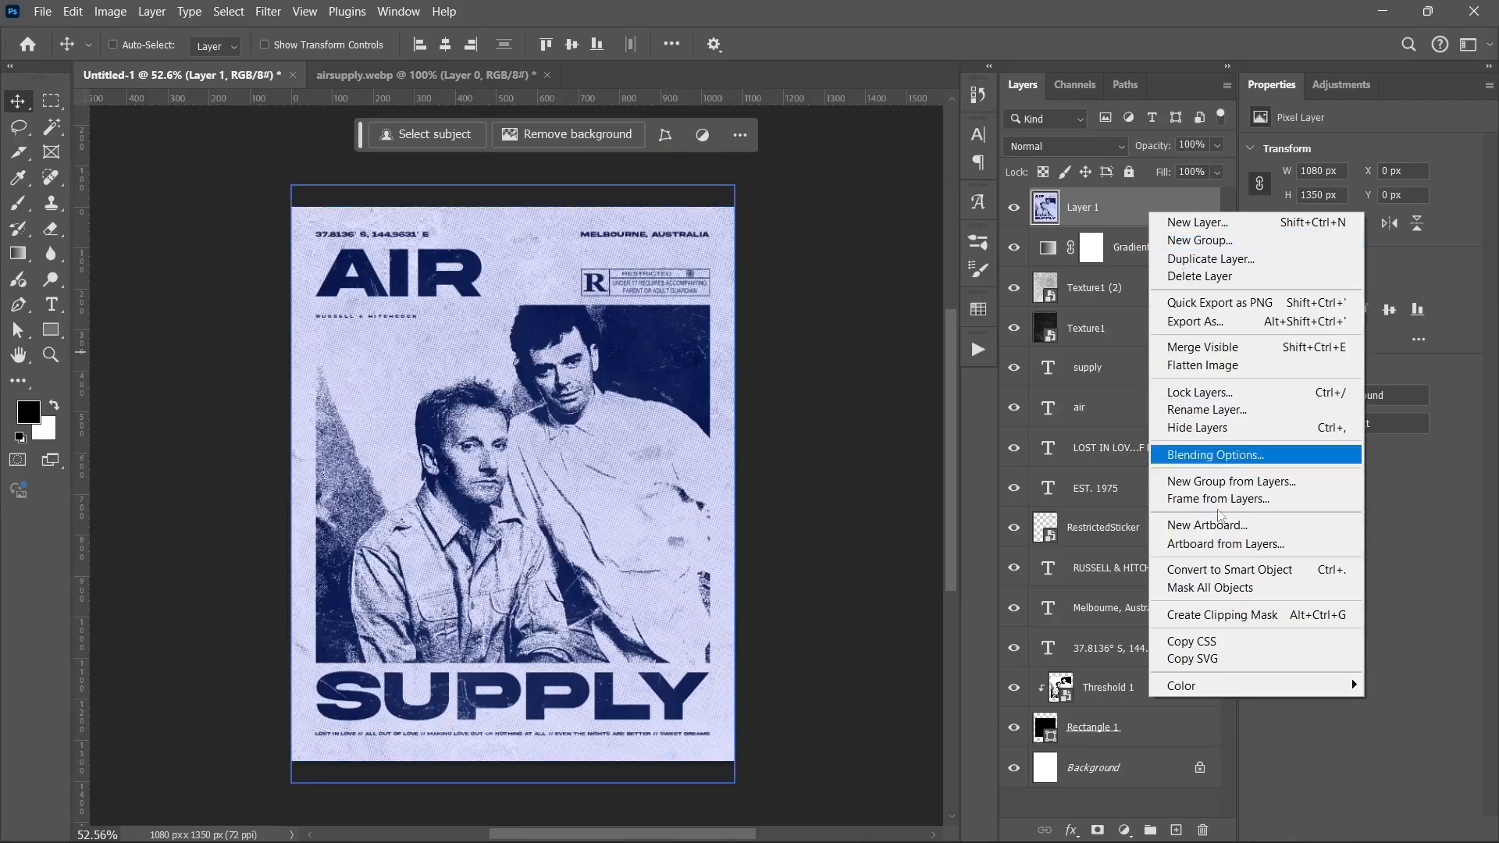
pyautogui.click(1222, 570)
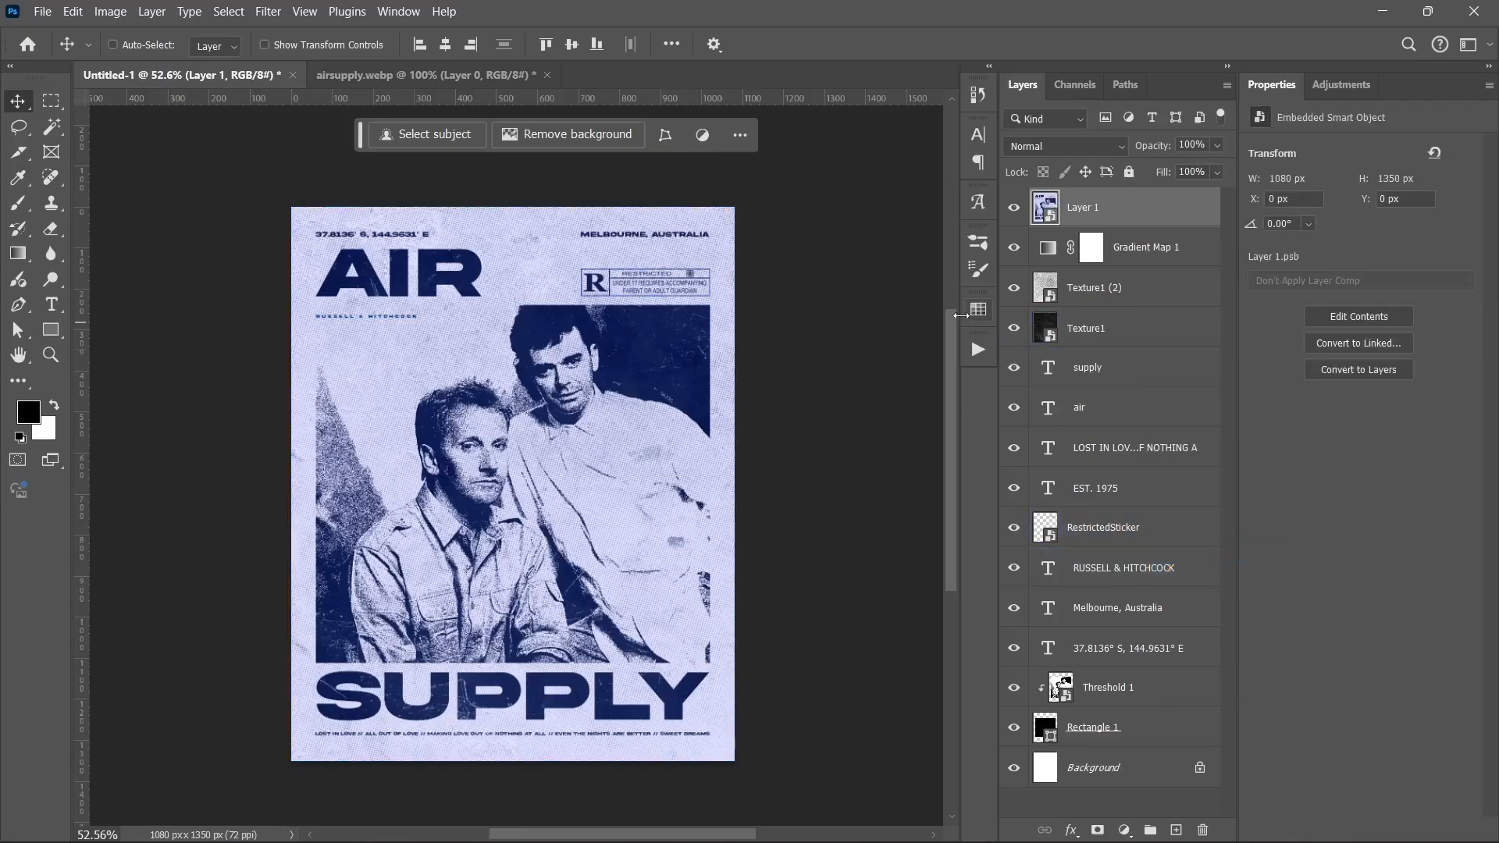
pyautogui.click(267, 11)
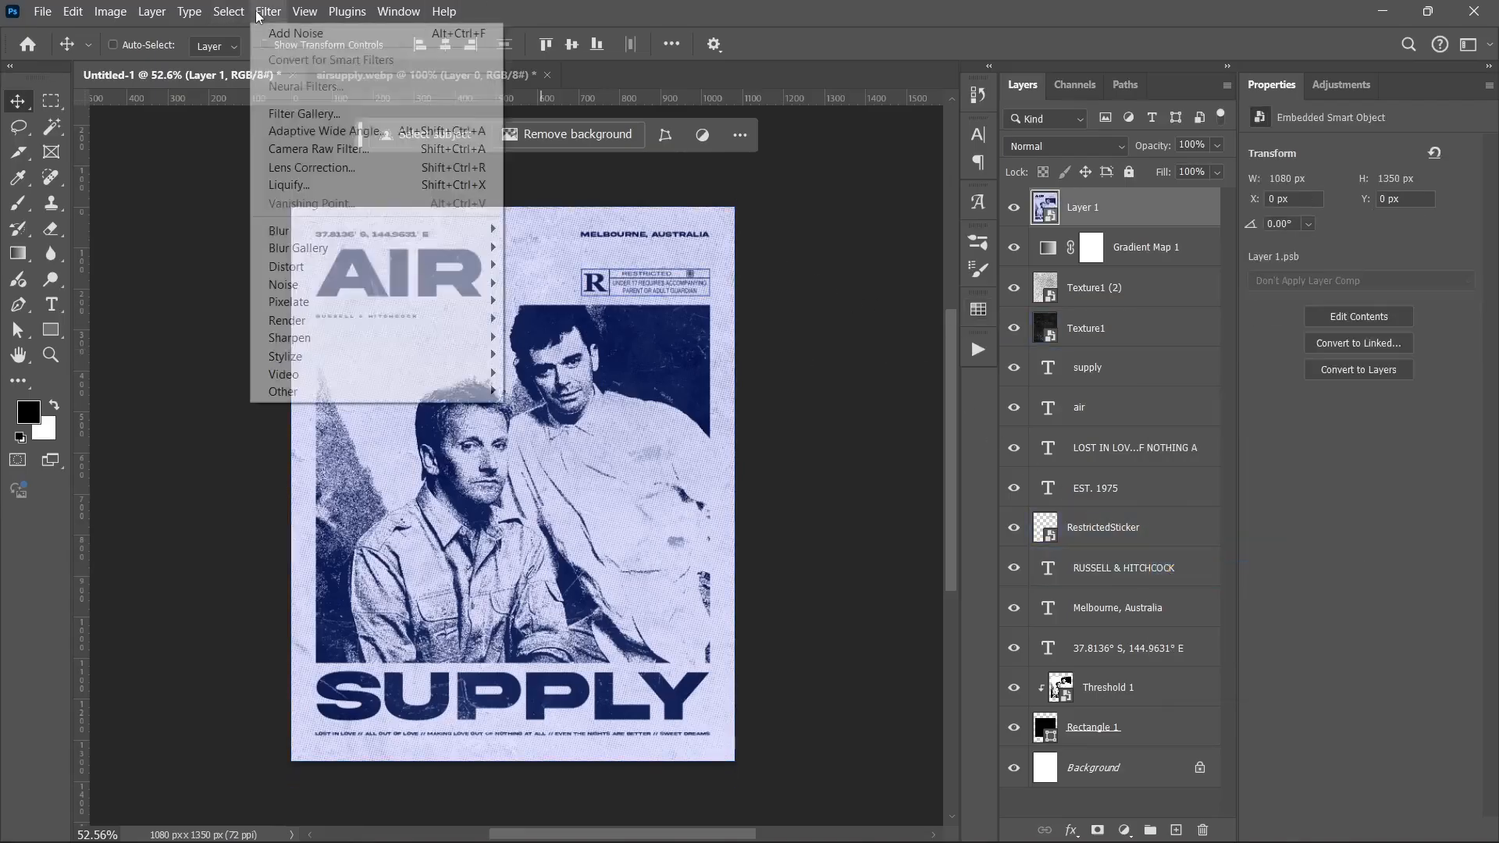
# Step: In Camera Raw Filter, raise contrast to +27, vibrance to +14 and saturation to +11
pyautogui.click(313, 149)
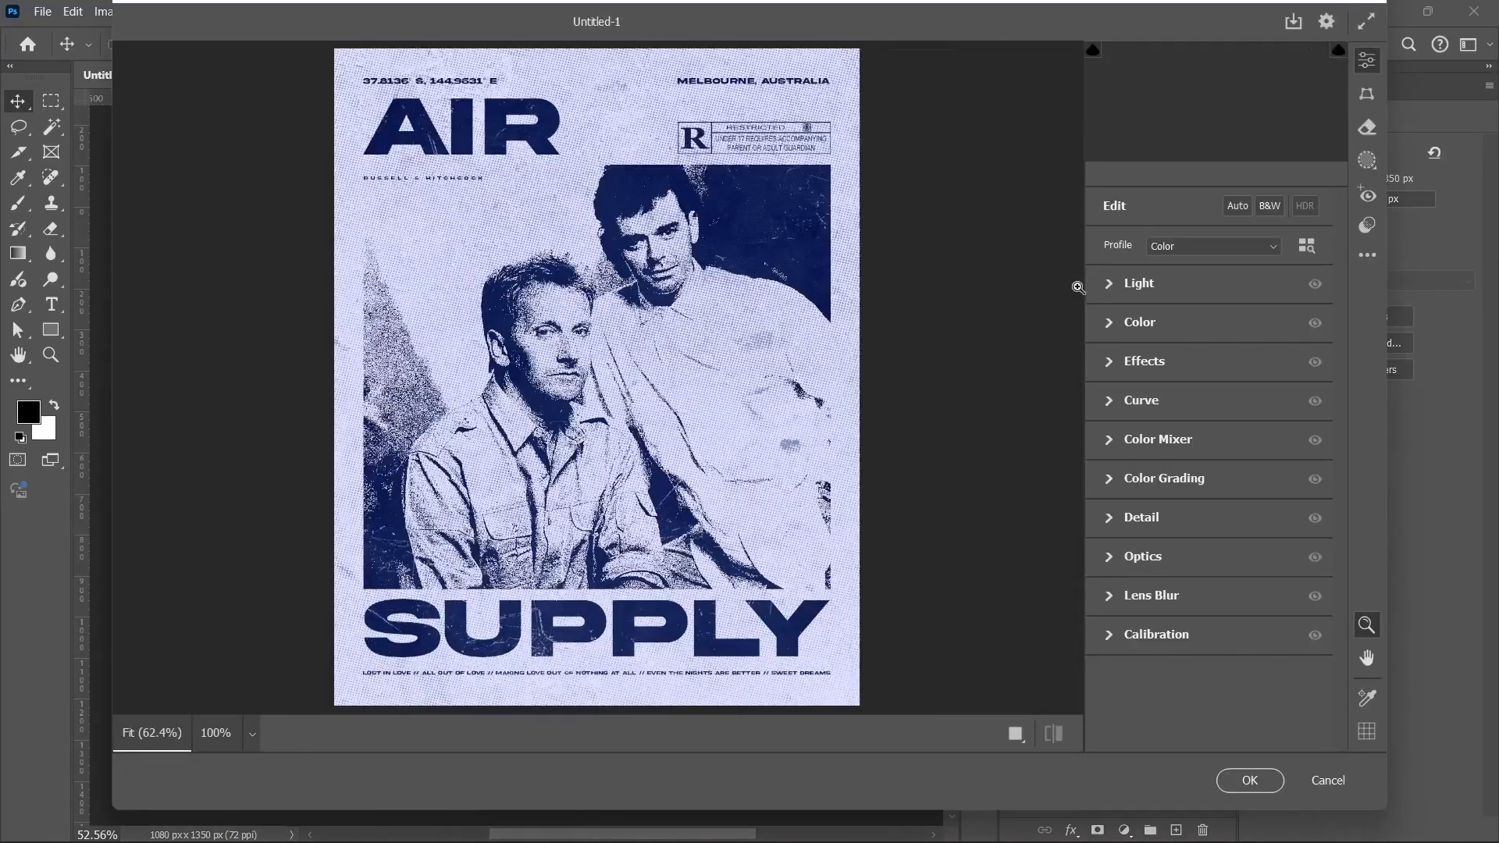
pyautogui.click(1126, 294)
pyautogui.moveTo(1224, 359); pyautogui.dragTo(1240, 359)
pyautogui.click(1133, 292)
pyautogui.click(1141, 336)
pyautogui.moveTo(1211, 460); pyautogui.dragTo(1222, 490)
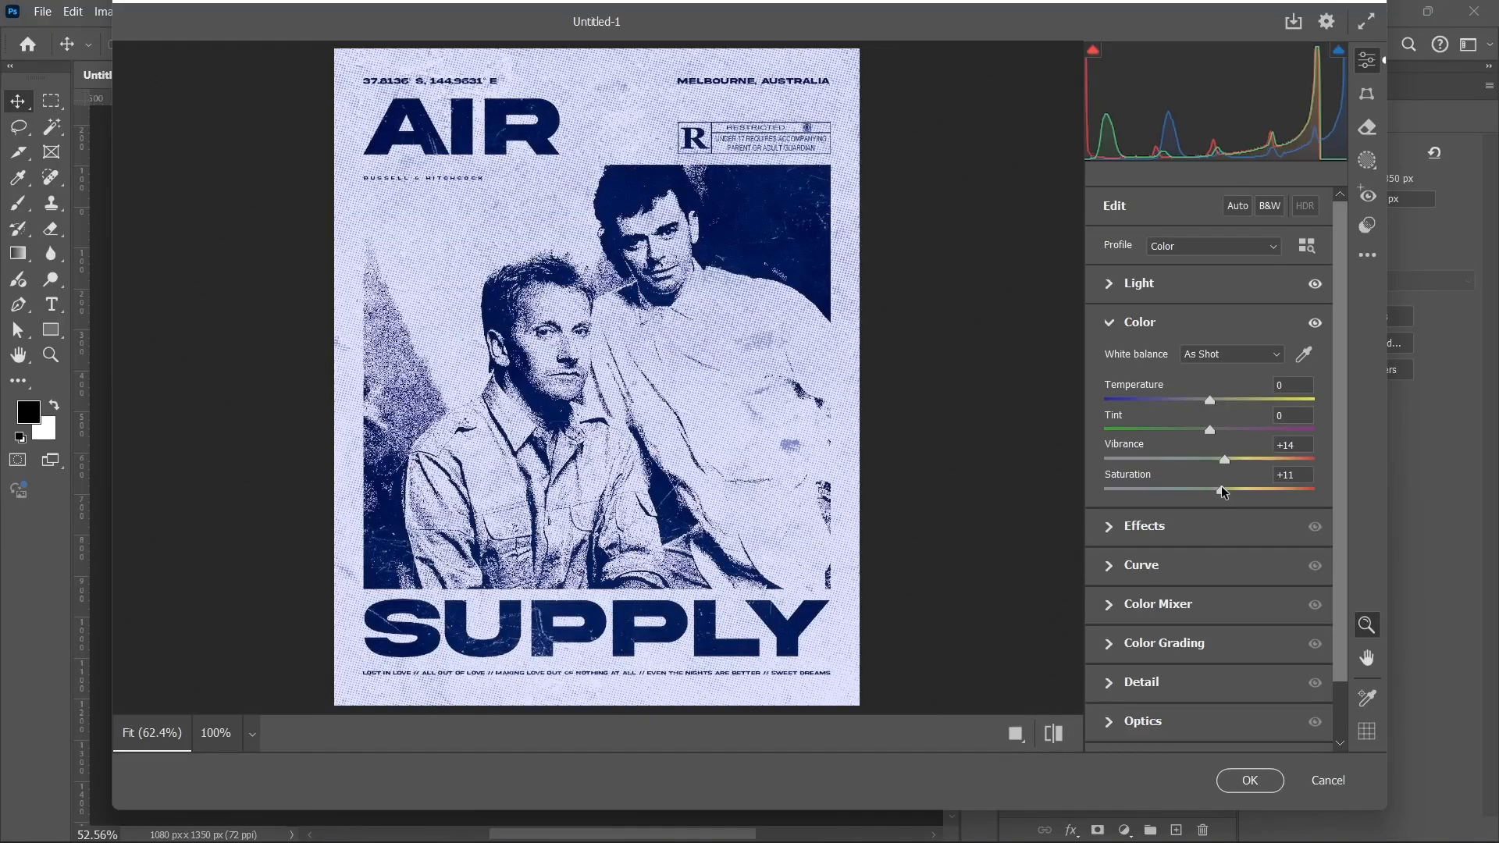
pyautogui.click(1143, 338)
# Step: Add texture +16, vignette −21, grain 4 and slight sharpening, then apply the filter
pyautogui.click(1135, 365)
pyautogui.moveTo(1210, 405); pyautogui.dragTo(1225, 405)
pyautogui.moveTo(1200, 504); pyautogui.dragTo(1187, 503)
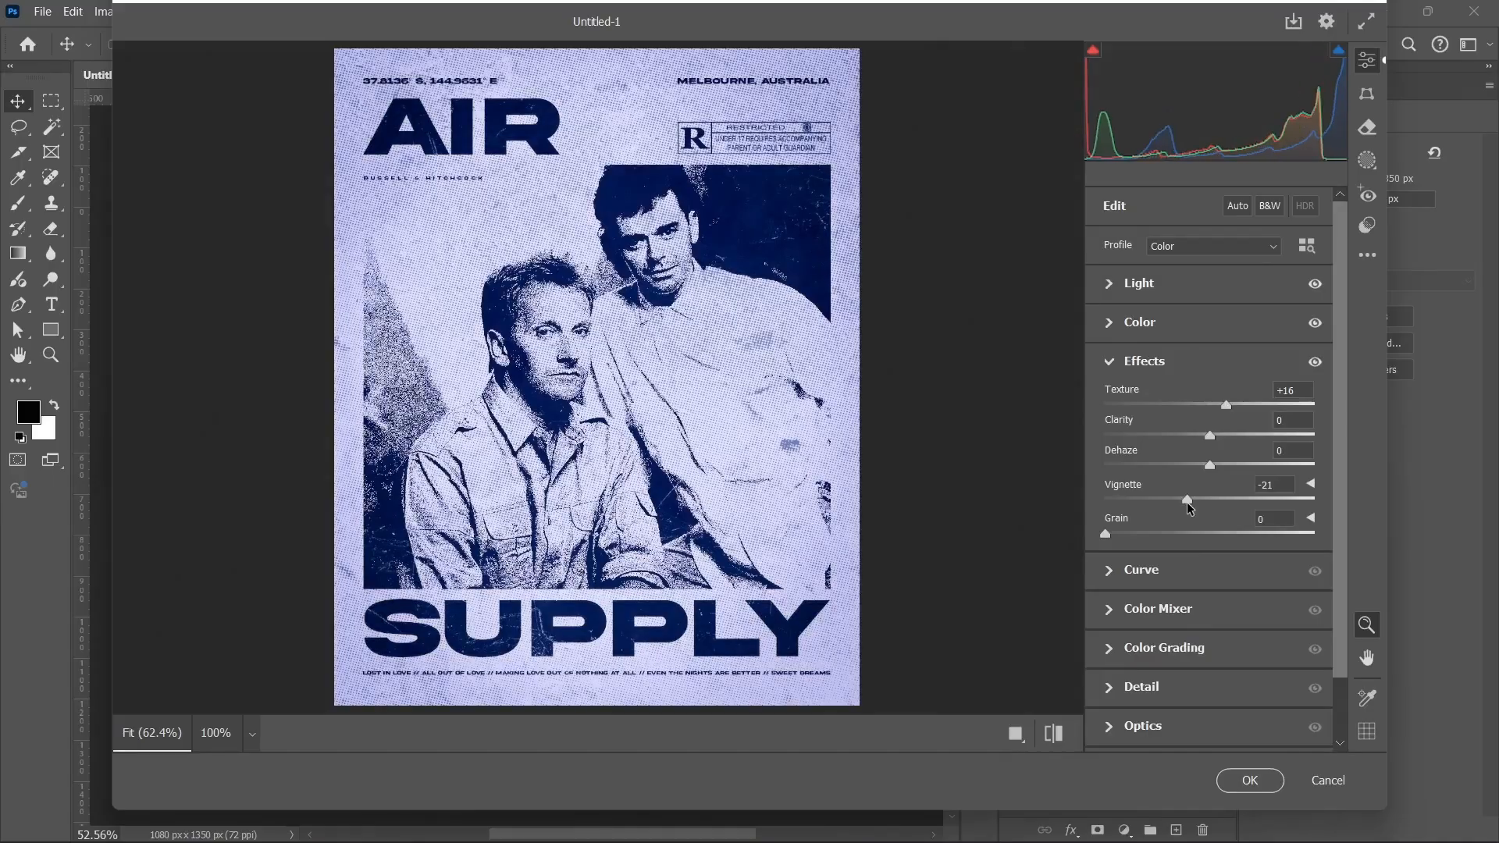
pyautogui.moveTo(1105, 534); pyautogui.dragTo(1113, 534)
pyautogui.click(1118, 366)
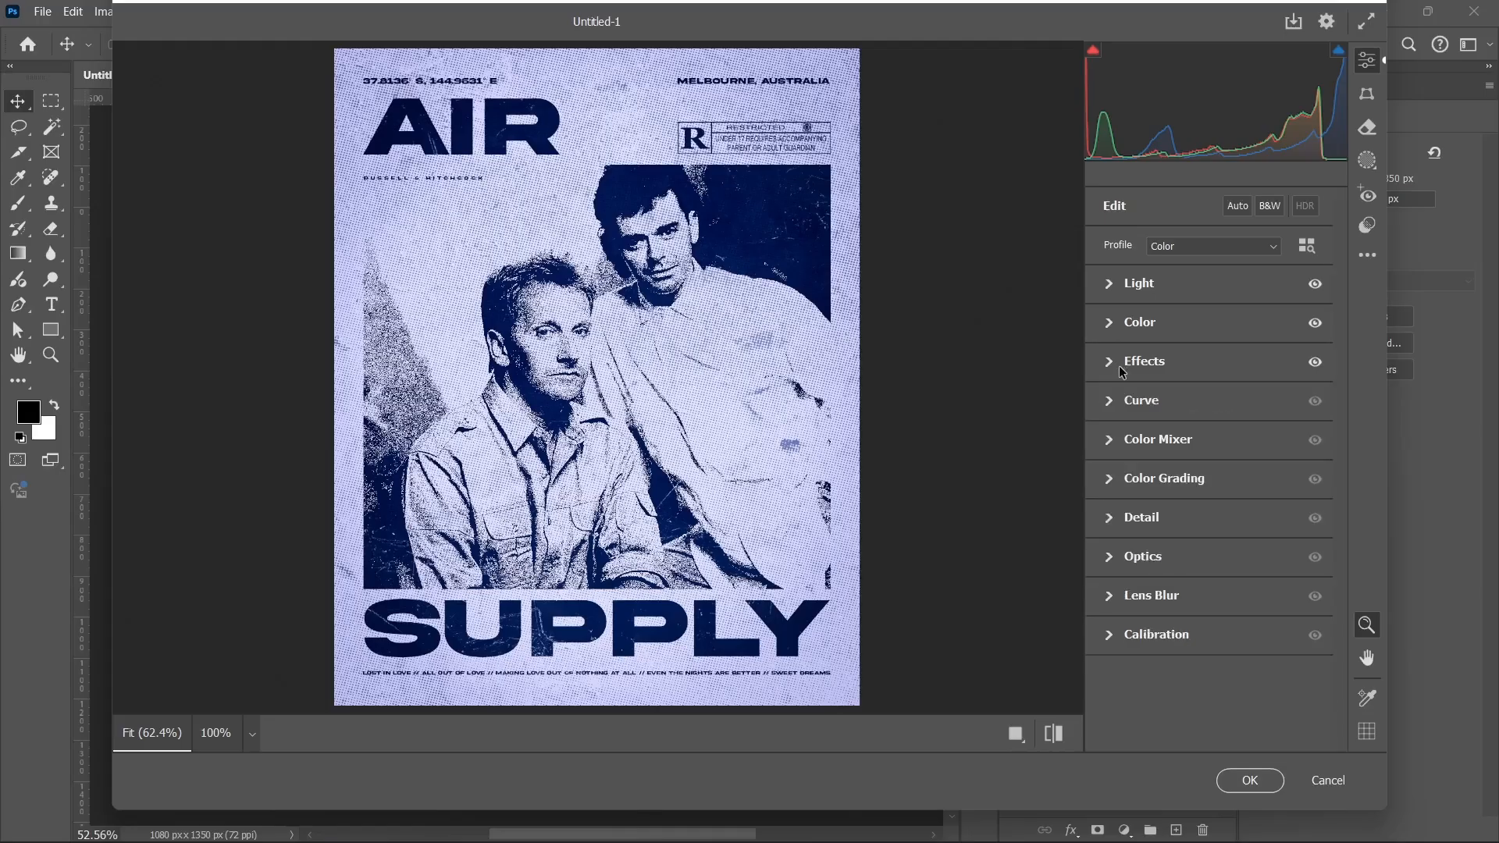
pyautogui.click(1134, 521)
pyautogui.click(1127, 566)
pyautogui.click(1129, 519)
pyautogui.click(1249, 781)
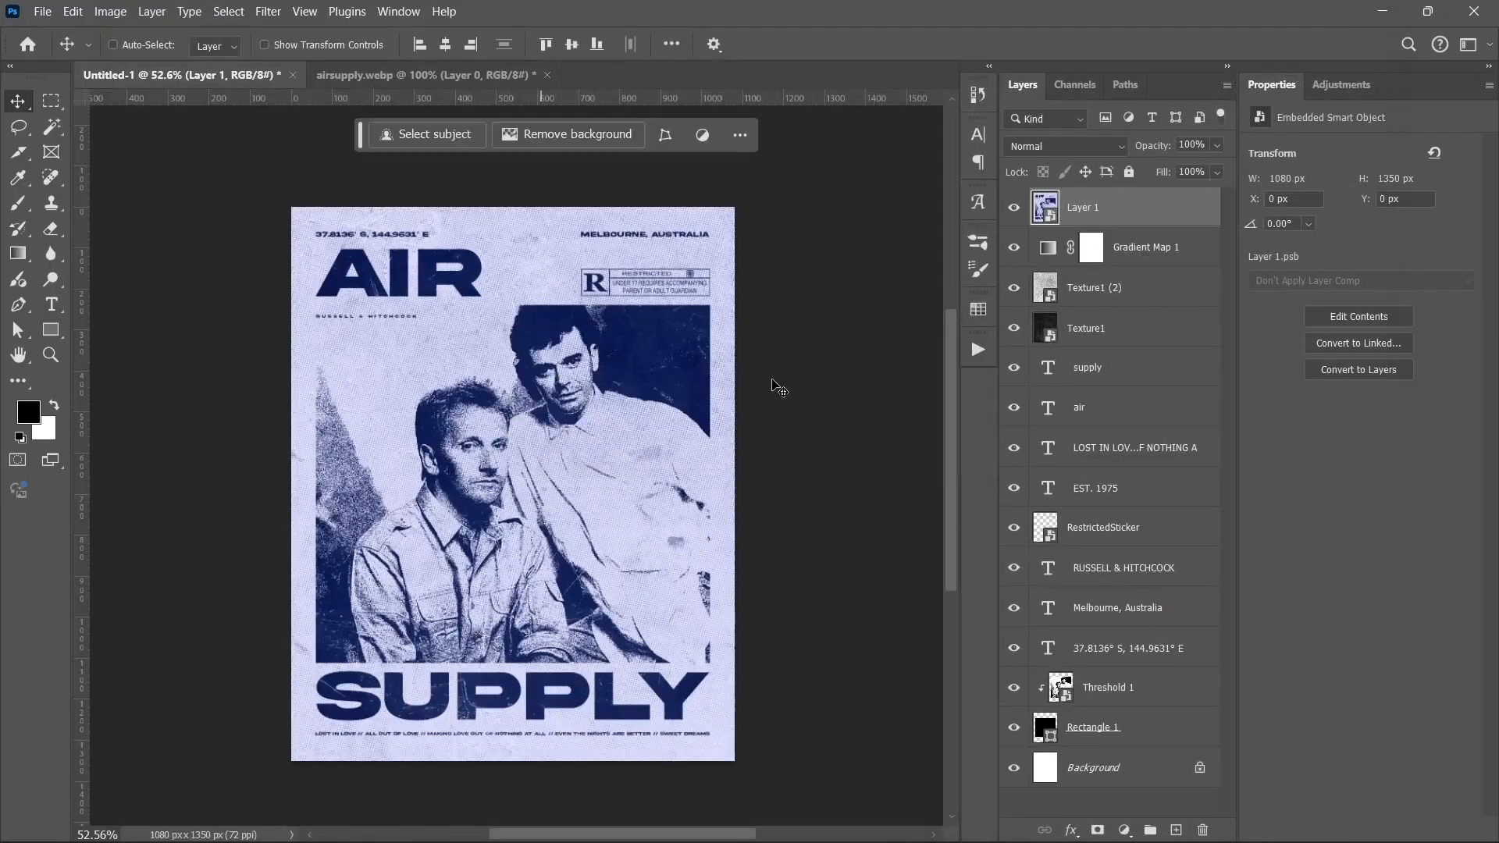